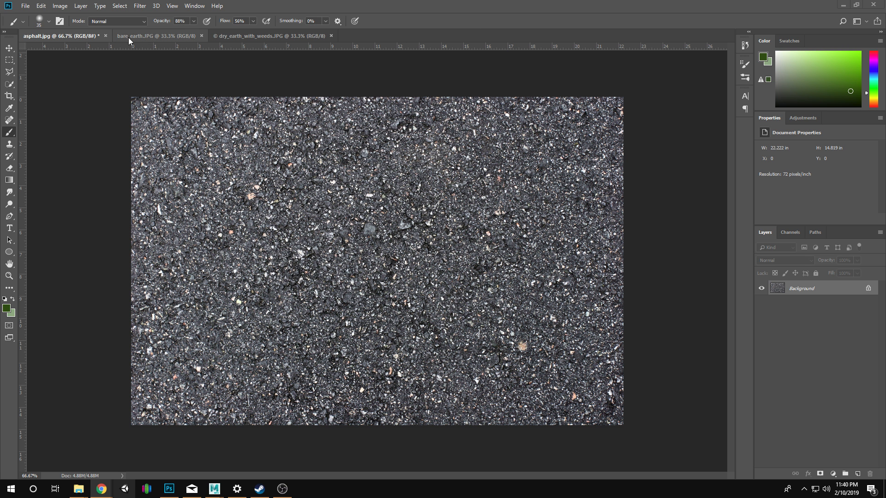
# Compare the asphalt, bare earth and dry earth with weeds photos as source textures.
pyautogui.click(146, 36)
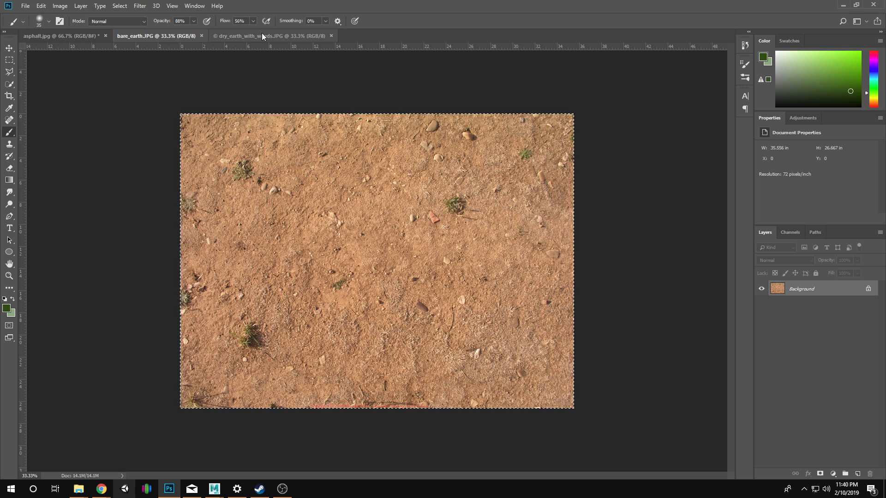
pyautogui.click(262, 35)
pyautogui.click(164, 36)
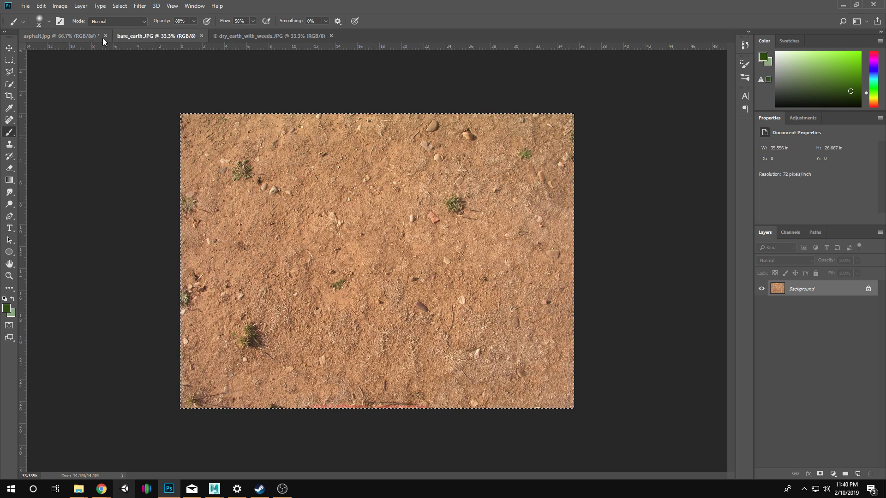
pyautogui.click(84, 35)
pyautogui.click(140, 37)
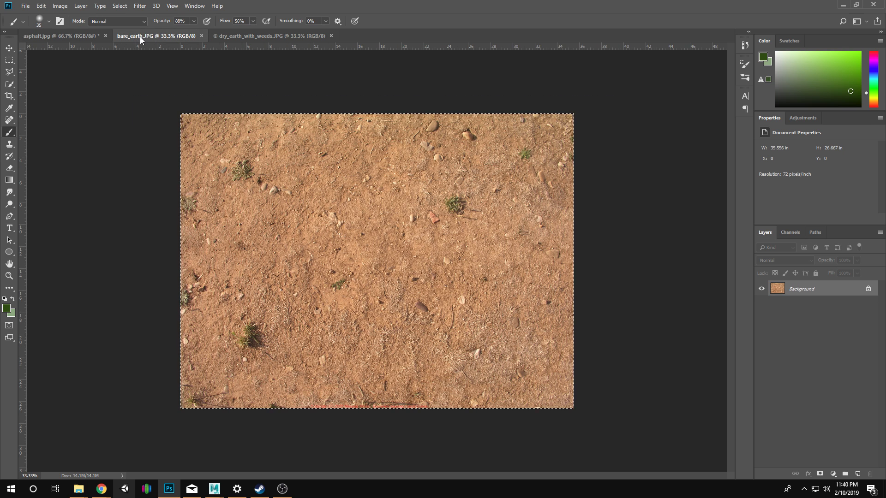
pyautogui.click(236, 37)
pyautogui.click(84, 39)
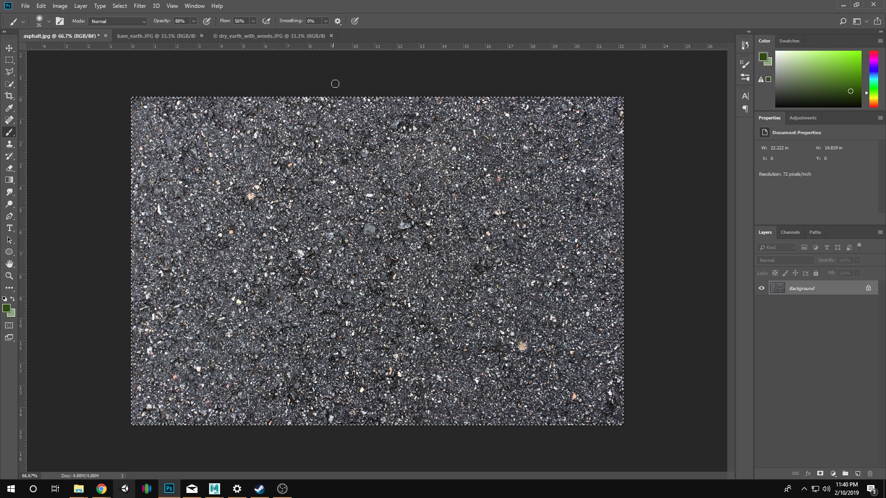
pyautogui.click(132, 40)
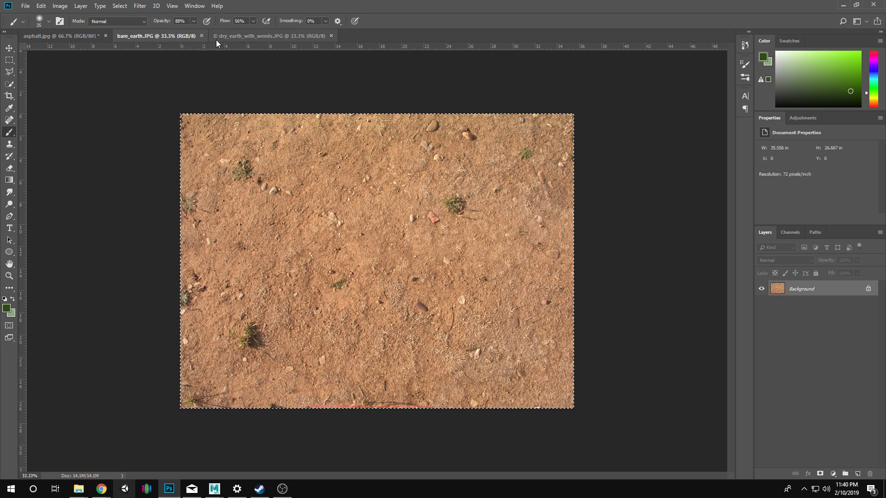
pyautogui.click(221, 37)
pyautogui.click(123, 40)
pyautogui.click(71, 38)
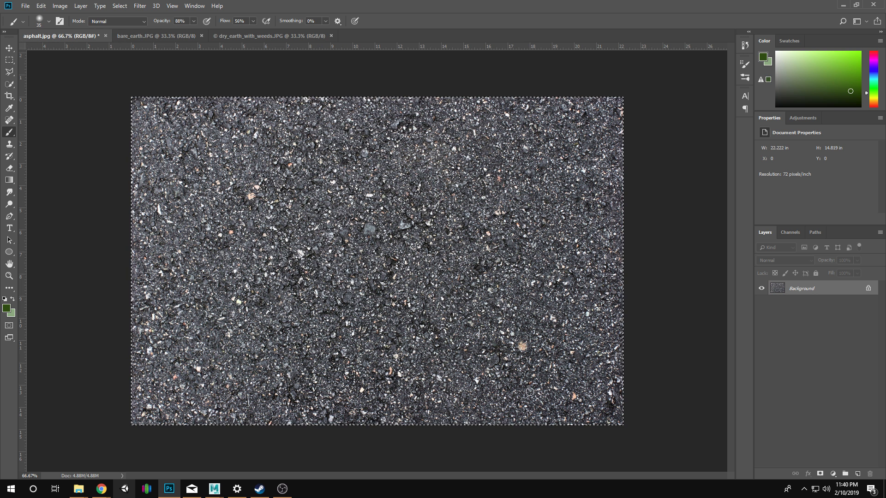
# Create a new 512 × 512 pixel RGB document at 72 pixels/inch with a white background.
pyautogui.click(26, 6)
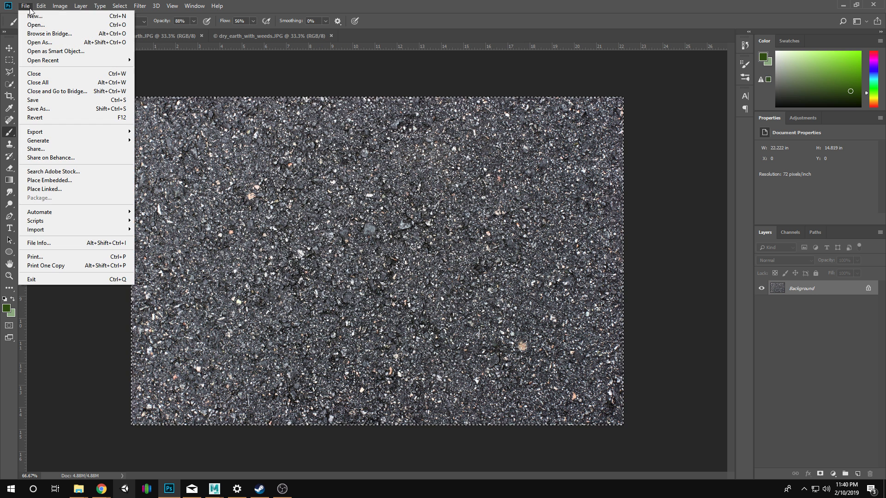
pyautogui.click(37, 18)
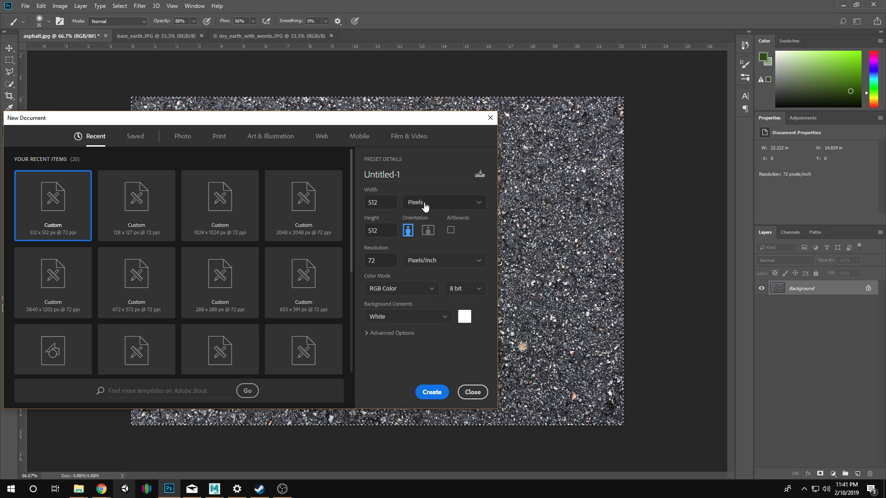
pyautogui.click(437, 392)
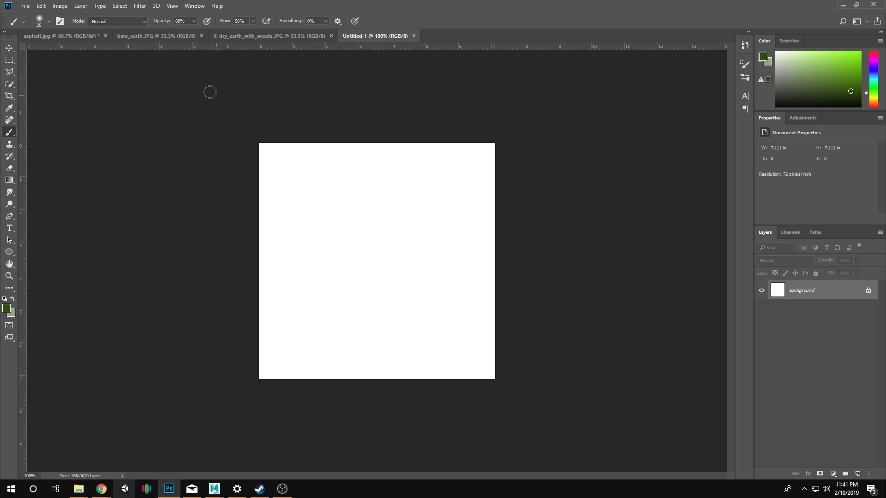
# Copy the whole asphalt photo and paste it into the new 512 × 512 document.
pyautogui.click(76, 32)
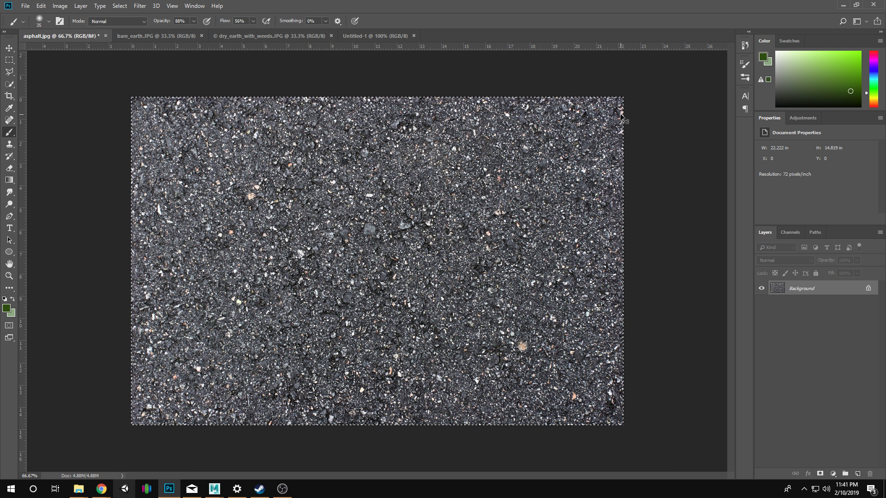
pyautogui.click(396, 37)
pyautogui.hotkey('ctrl', 'v')
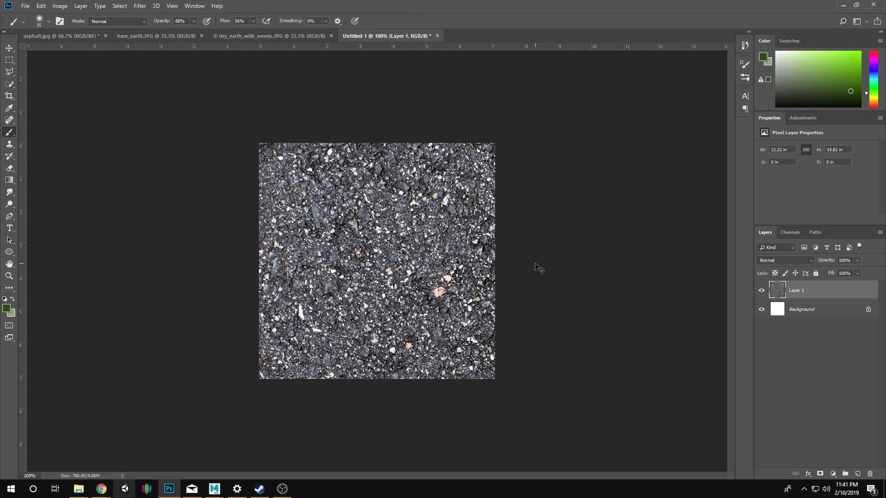
# Scale the pasted asphalt layer to about 48.5% and position it so it covers the whole canvas.
pyautogui.hotkey('ctrl', 't')
pyautogui.moveTo(582, 285); pyautogui.dragTo(502, 251)
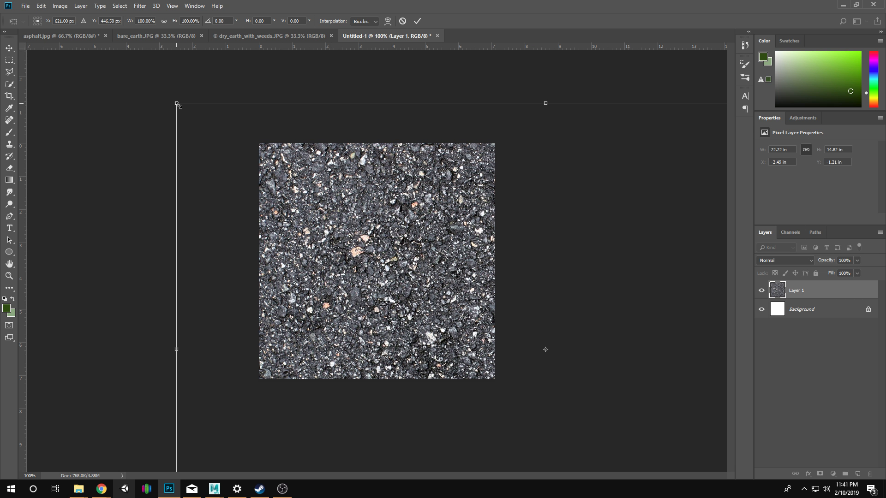
pyautogui.moveTo(176, 103); pyautogui.dragTo(465, 293)
pyautogui.moveTo(520, 339); pyautogui.dragTo(244, 159)
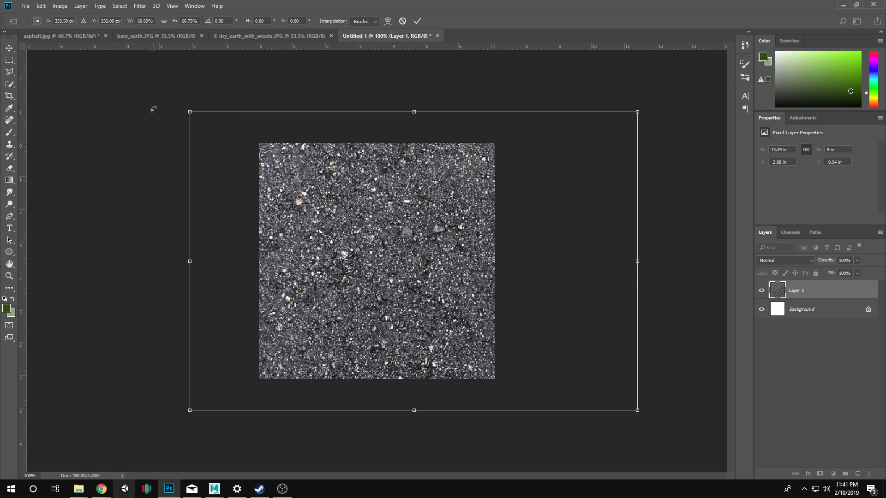
pyautogui.moveTo(190, 112); pyautogui.dragTo(255, 157)
pyautogui.moveTo(327, 210); pyautogui.dragTo(325, 197)
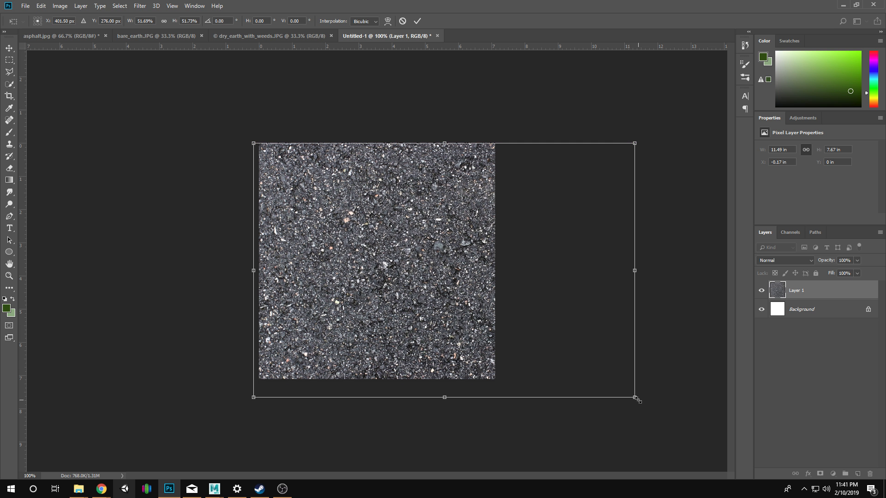
pyautogui.moveTo(636, 398); pyautogui.dragTo(613, 385)
pyautogui.moveTo(437, 308); pyautogui.dragTo(432, 305)
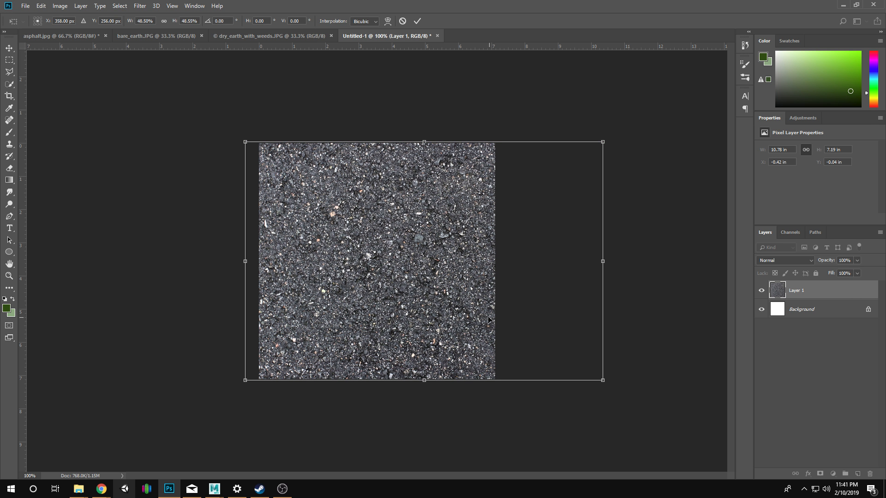
pyautogui.press('Return')
# Duplicate the scaled asphalt layer within the same document, keeping the suggested layer name.
pyautogui.press('z')
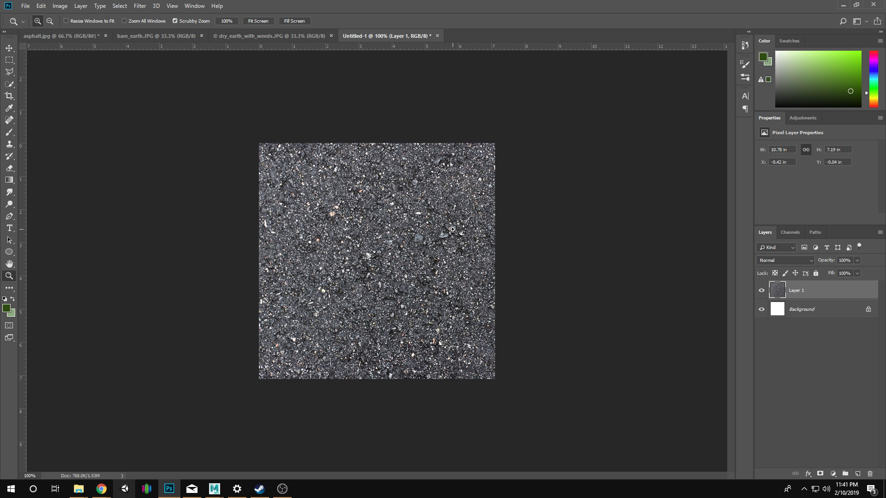
pyautogui.click(439, 240)
pyautogui.keyDown('alt'); pyautogui.click(441, 250); pyautogui.keyUp('alt')
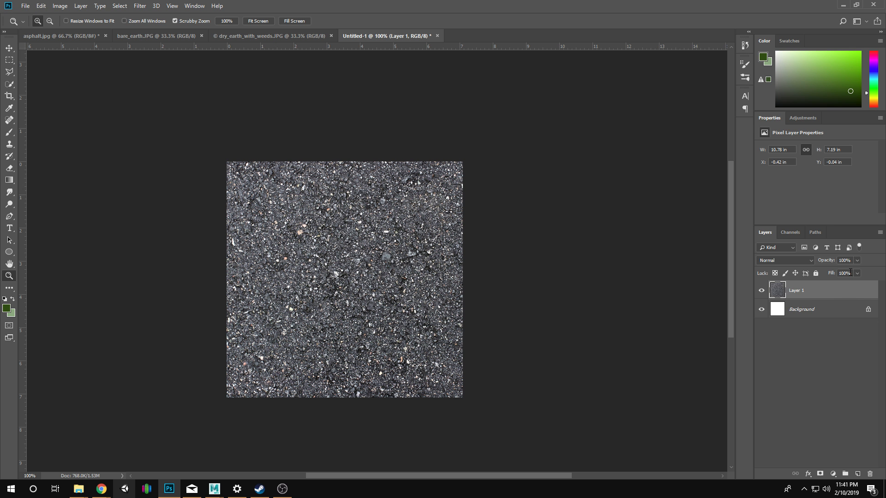
pyautogui.rightClick(806, 285)
pyautogui.click(734, 156)
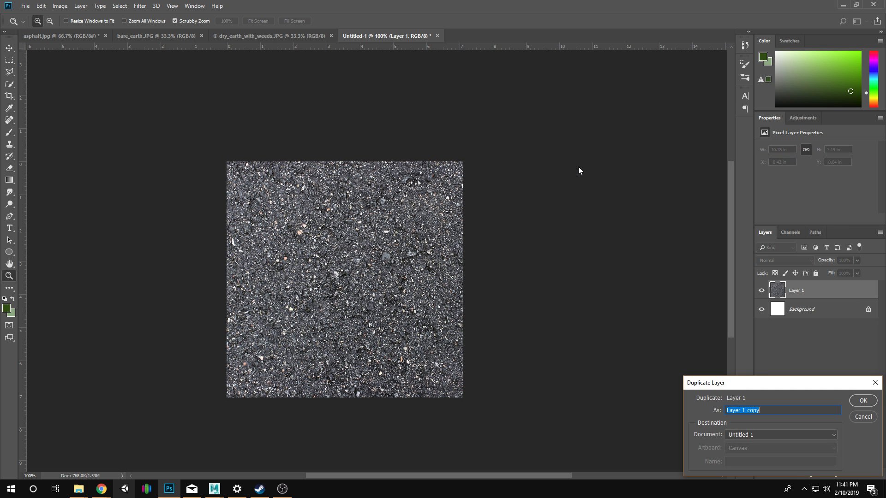
pyautogui.click(866, 404)
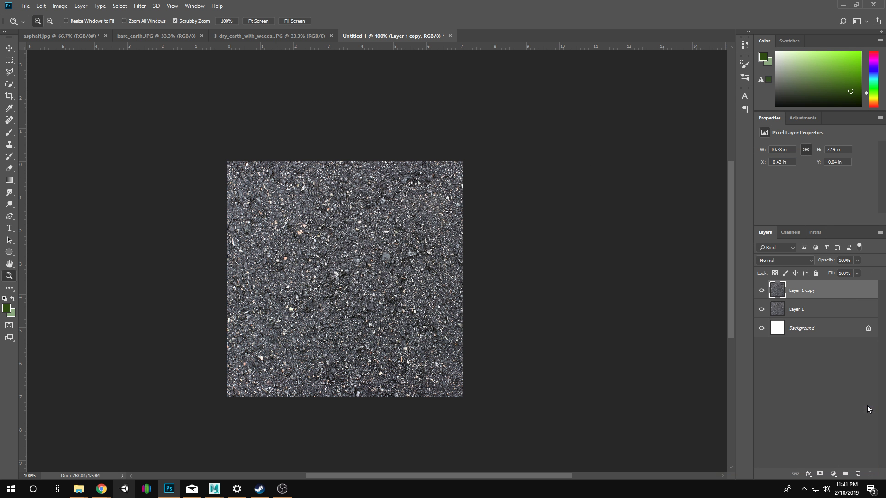
# Apply the Offset filter to the duplicated layer with +256 pixels horizontal, +256 vertical and Wrap Around.
pyautogui.click(140, 6)
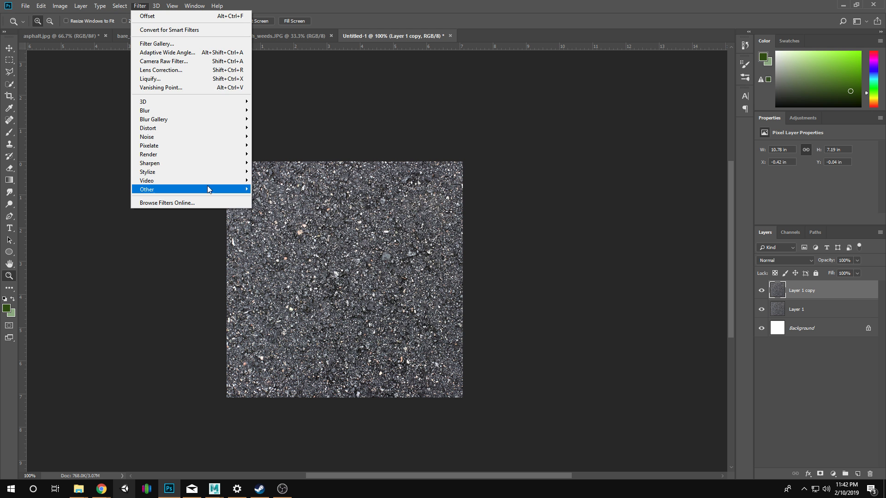
pyautogui.moveTo(221, 194)
pyautogui.click(277, 234)
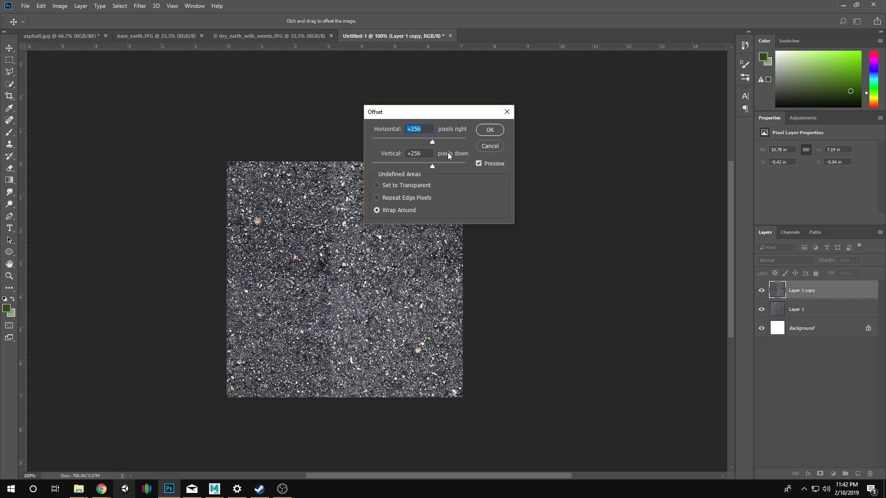
pyautogui.click(490, 130)
# Inspect the centre seams of the offset asphalt layer and add a white layer mask to it.
pyautogui.press('z')
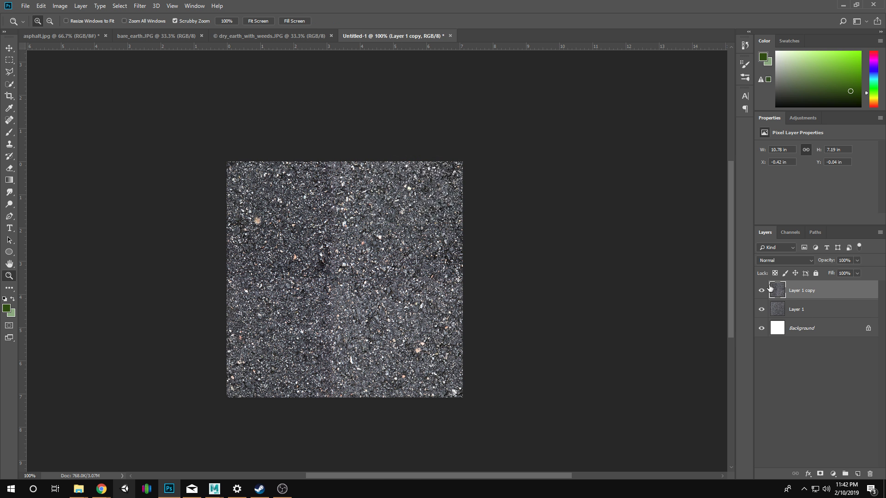
pyautogui.click(426, 271)
pyautogui.moveTo(257, 270); pyautogui.dragTo(389, 277)
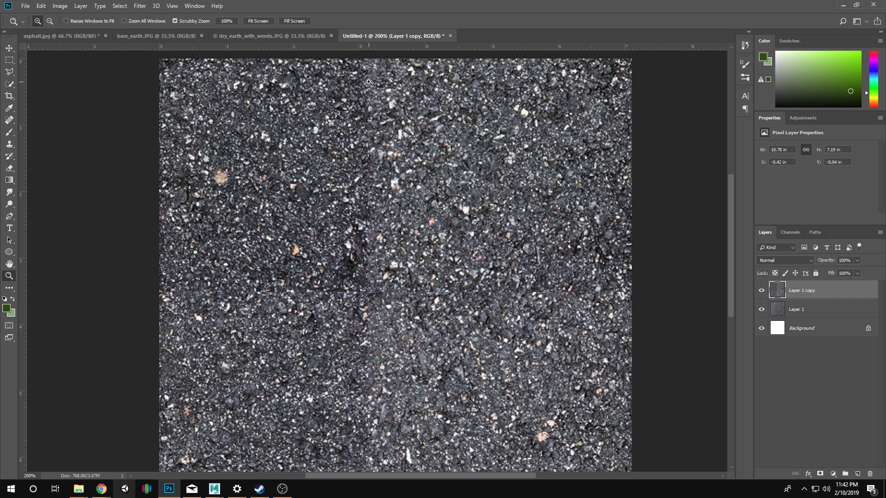
pyautogui.keyDown('alt'); pyautogui.click(368, 384); pyautogui.keyUp('alt')
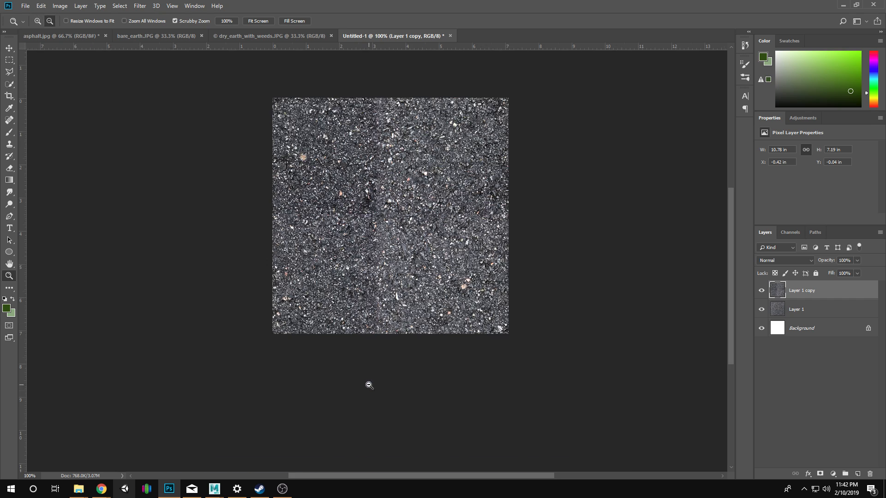
pyautogui.click(380, 295)
pyautogui.moveTo(404, 160); pyautogui.dragTo(362, 277)
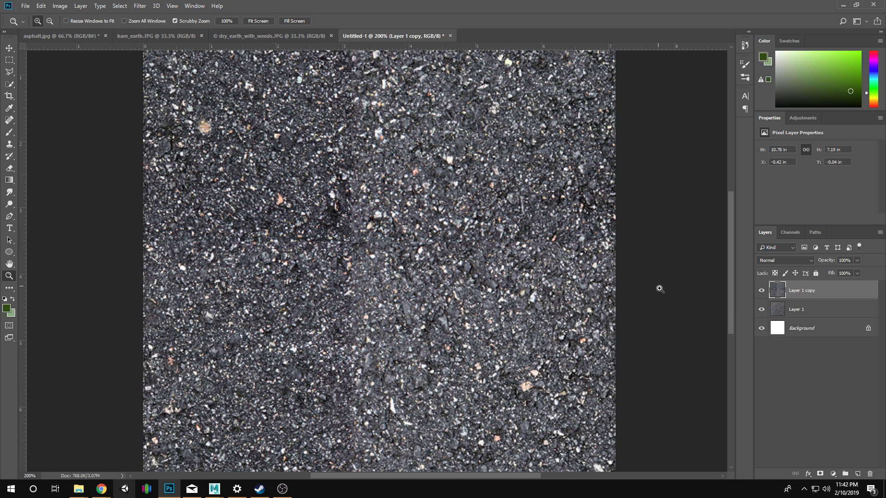
pyautogui.click(820, 473)
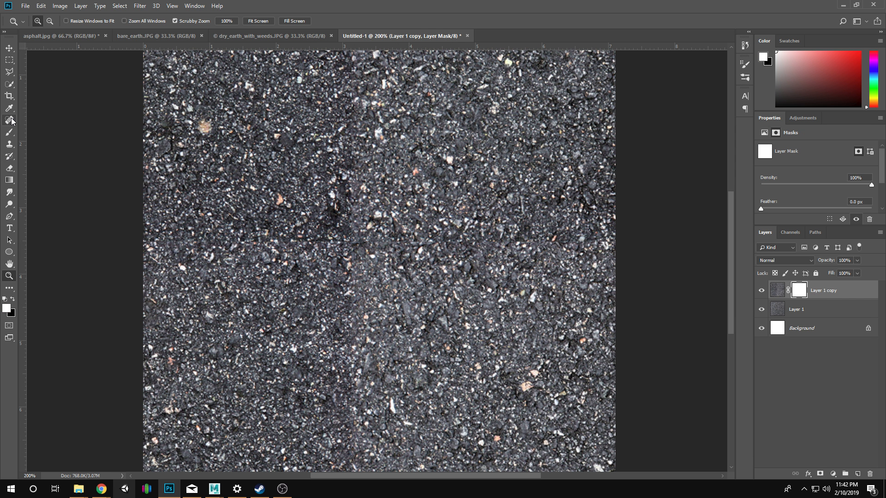
# Paint black on the layer mask over the seams around the image centre, enlarging the soft brush to 125.
pyautogui.press('b')
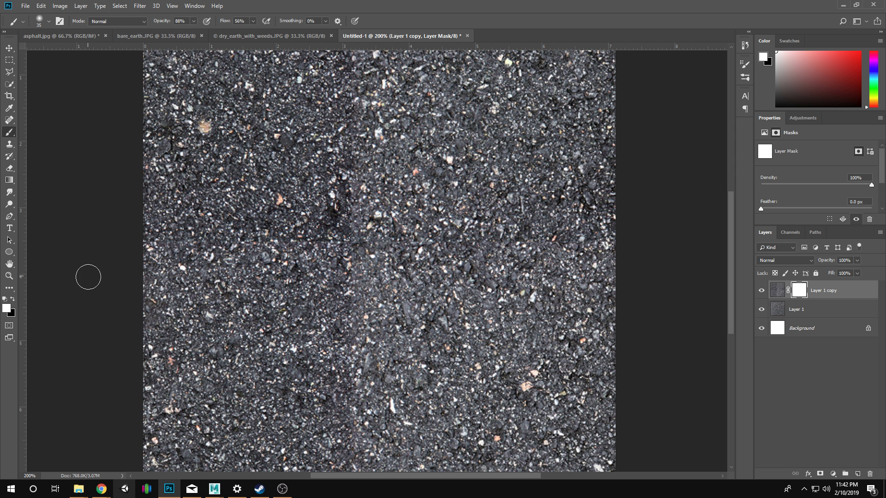
pyautogui.press('x')
pyautogui.moveTo(448, 242)
pyautogui.mouseDown()
pyautogui.moveTo(604, 243)
pyautogui.moveTo(411, 257)
pyautogui.moveTo(404, 298)
pyautogui.moveTo(328, 262)
pyautogui.moveTo(350, 268)
pyautogui.moveTo(353, 281)
pyautogui.moveTo(293, 261)
pyautogui.moveTo(226, 260)
pyautogui.moveTo(356, 221)
pyautogui.moveTo(300, 236)
pyautogui.moveTo(354, 182)
pyautogui.moveTo(252, 235)
pyautogui.moveTo(363, 161)
pyautogui.moveTo(289, 218)
pyautogui.moveTo(320, 160)
pyautogui.moveTo(302, 182)
pyautogui.moveTo(309, 195)
pyautogui.moveTo(356, 206)
pyautogui.moveTo(335, 199)
pyautogui.moveTo(339, 176)
pyautogui.moveTo(292, 229)
pyautogui.moveTo(365, 231)
pyautogui.moveTo(392, 288)
pyautogui.moveTo(428, 290)
pyautogui.moveTo(307, 297)
pyautogui.mouseUp()
pyautogui.press(']')
pyautogui.press(']')
pyautogui.press(']')
pyautogui.press(']')
pyautogui.press(']')
pyautogui.press(']')
pyautogui.press(']')
pyautogui.press(']')
pyautogui.press(']')
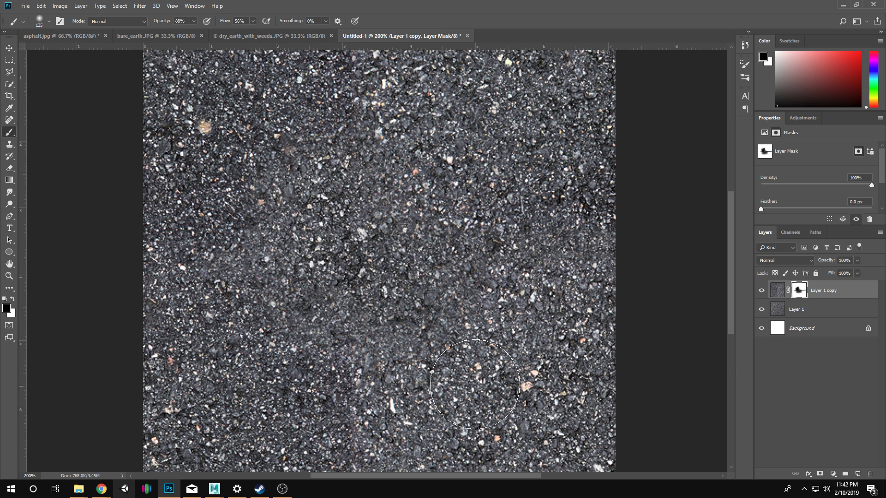
# Examine the blended asphalt texture at several zoom levels for remaining visible seams.
pyautogui.press('z')
pyautogui.click(482, 376)
pyautogui.keyDown('alt'); pyautogui.click(368, 311); pyautogui.keyUp('alt')
pyautogui.click(368, 311)
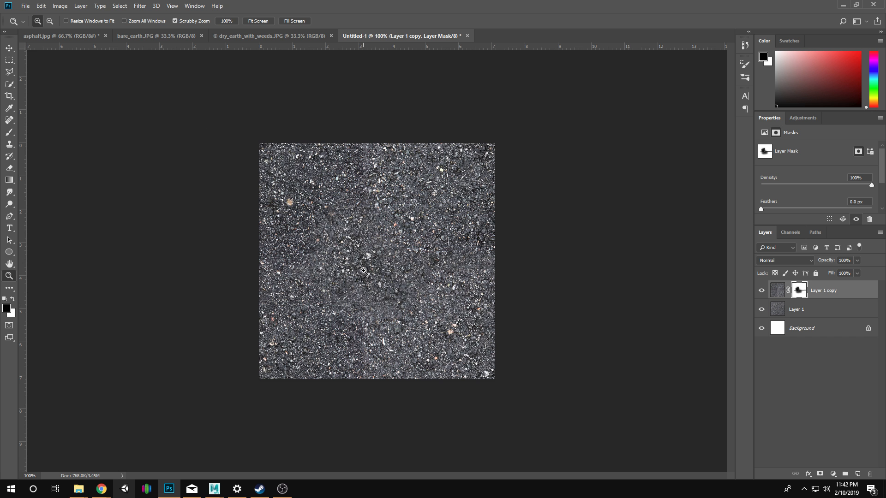
pyautogui.keyDown('alt'); pyautogui.click(367, 283); pyautogui.keyUp('alt')
pyautogui.keyDown('alt'); pyautogui.click(367, 285); pyautogui.keyUp('alt')
pyautogui.keyDown('alt'); pyautogui.click(366, 285); pyautogui.keyUp('alt')
pyautogui.click(367, 285)
pyautogui.keyDown('alt'); pyautogui.click(400, 293); pyautogui.keyUp('alt')
pyautogui.click(399, 293)
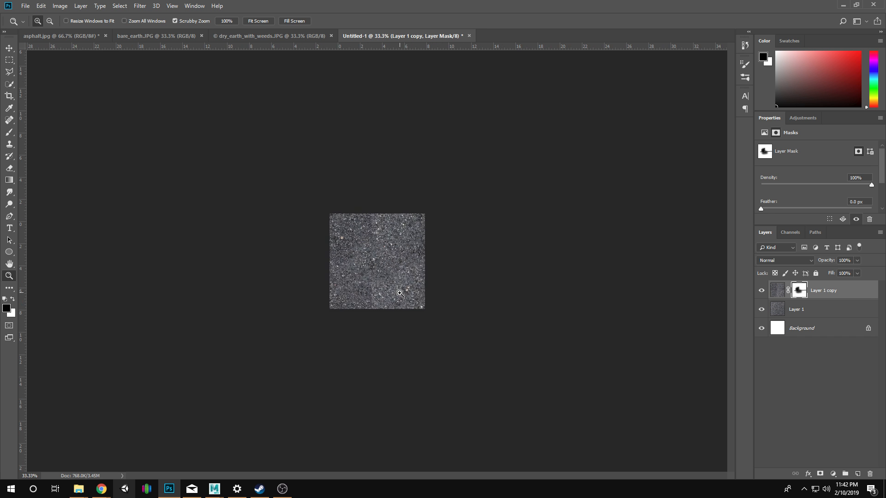
pyautogui.keyDown('alt'); pyautogui.click(385, 296); pyautogui.keyUp('alt')
pyautogui.keyDown('alt'); pyautogui.click(385, 296); pyautogui.keyUp('alt')
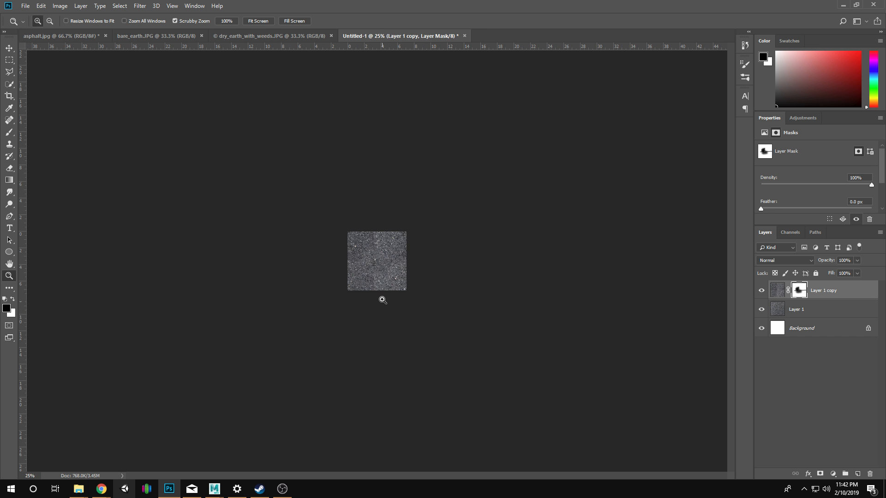
pyautogui.click(378, 268)
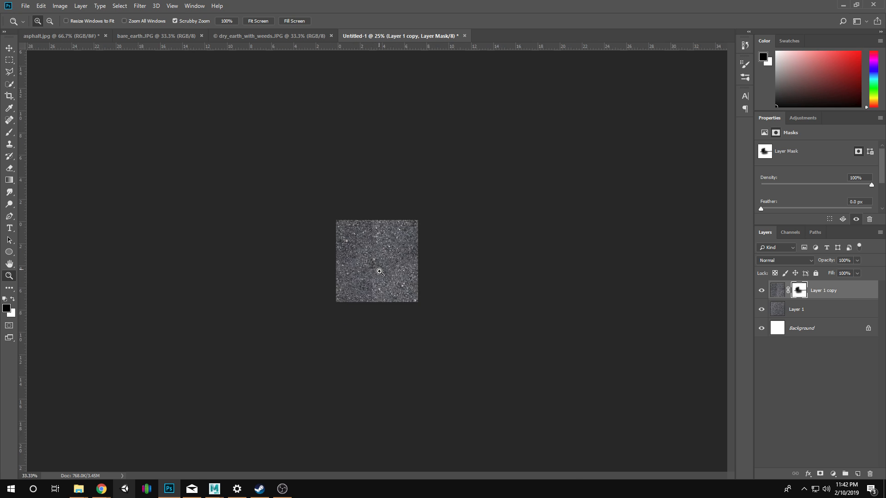
pyautogui.click(373, 304)
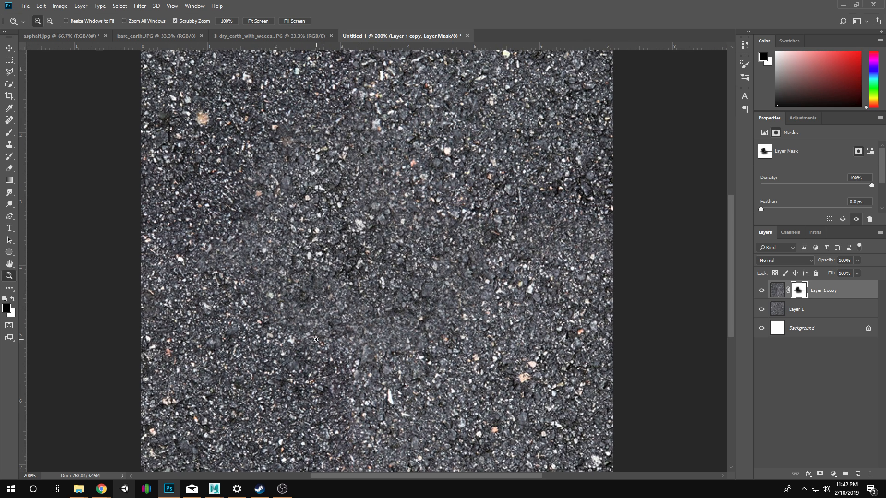
# Paint black on the layer mask over the remaining vertical seam and the standout tan spots in the lower part of the texture.
pyautogui.press('b')
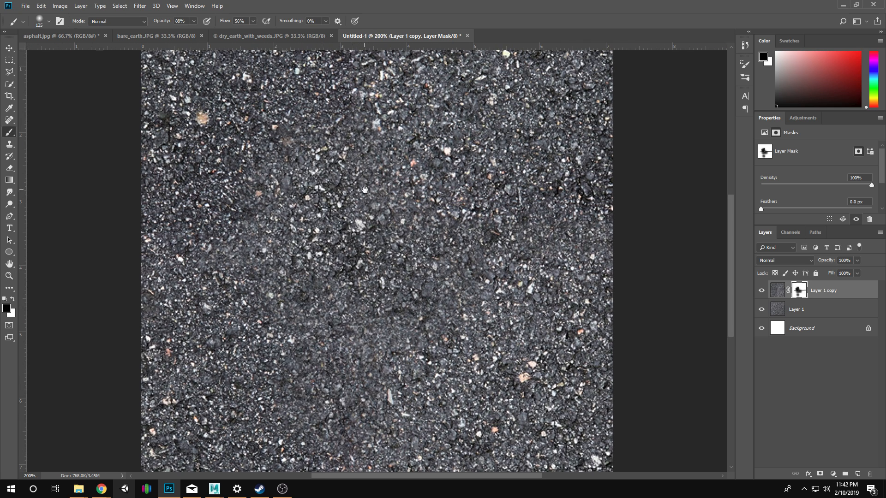
pyautogui.moveTo(365, 190); pyautogui.dragTo(345, 207)
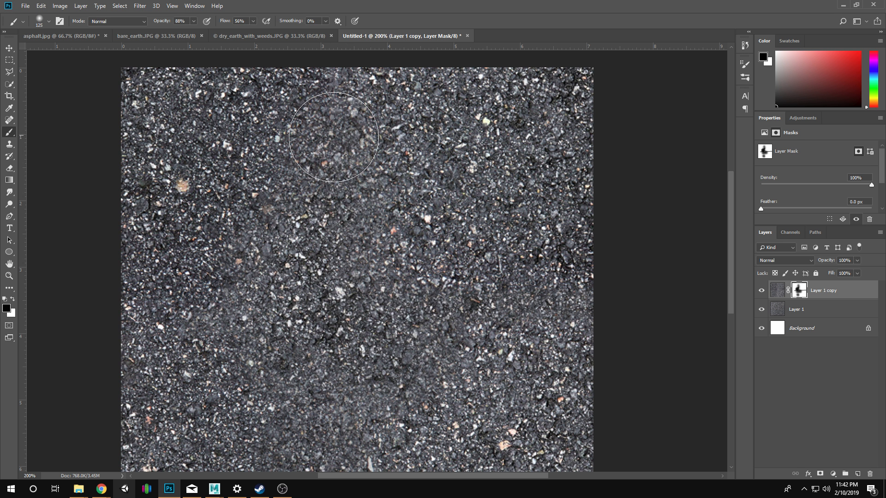
pyautogui.press('z')
pyautogui.keyDown('alt'); pyautogui.click(369, 362); pyautogui.keyUp('alt')
pyautogui.keyDown('alt'); pyautogui.click(367, 366); pyautogui.keyUp('alt')
pyautogui.keyDown('alt'); pyautogui.click(365, 365); pyautogui.keyUp('alt')
pyautogui.moveTo(361, 190); pyautogui.dragTo(366, 185)
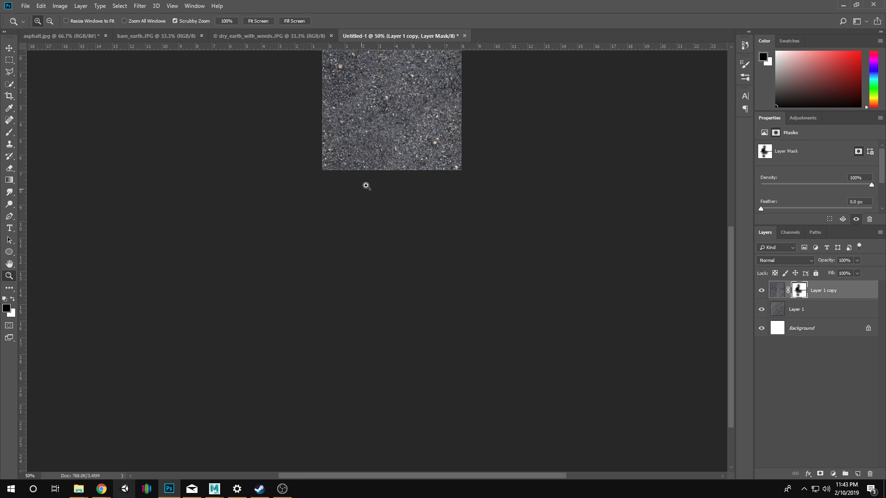
pyautogui.click(366, 186)
pyautogui.press('b')
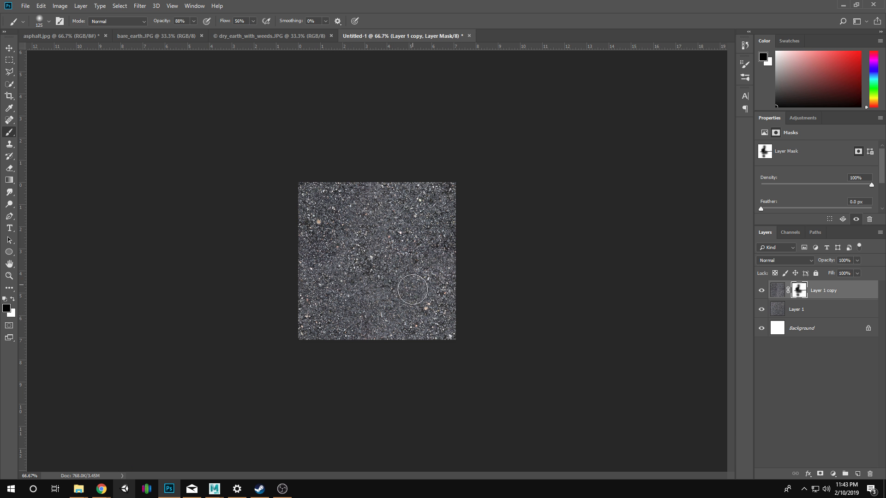
pyautogui.moveTo(422, 303); pyautogui.dragTo(430, 317)
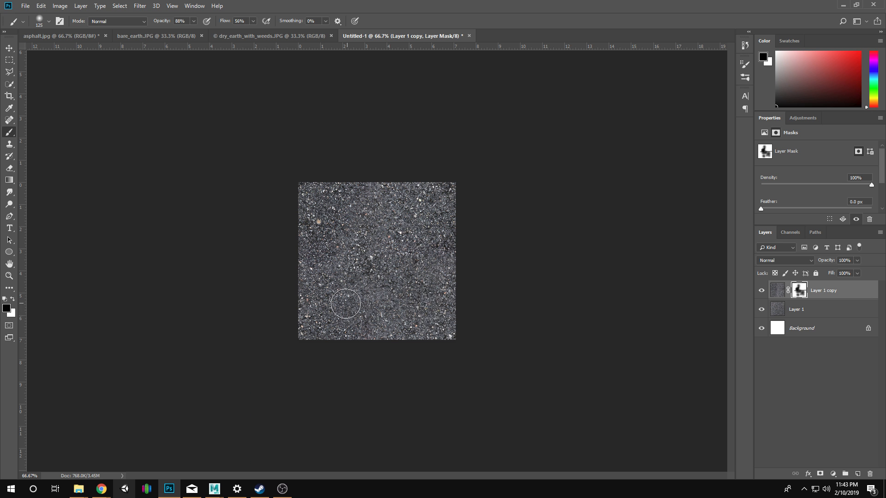
pyautogui.moveTo(346, 304); pyautogui.dragTo(339, 306)
pyautogui.click(414, 227)
# Merge the masked Layer 1 copy down into Layer 1.
pyautogui.rightClick(832, 292)
pyautogui.click(766, 362)
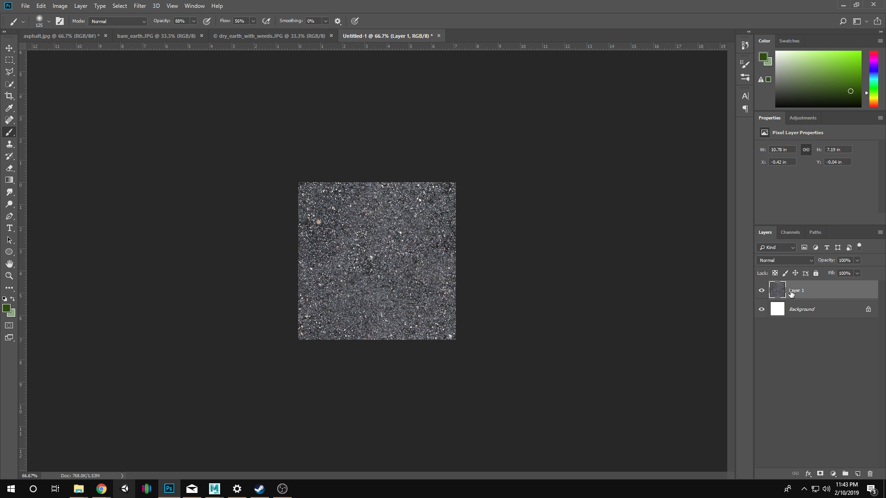
pyautogui.rightClick(801, 292)
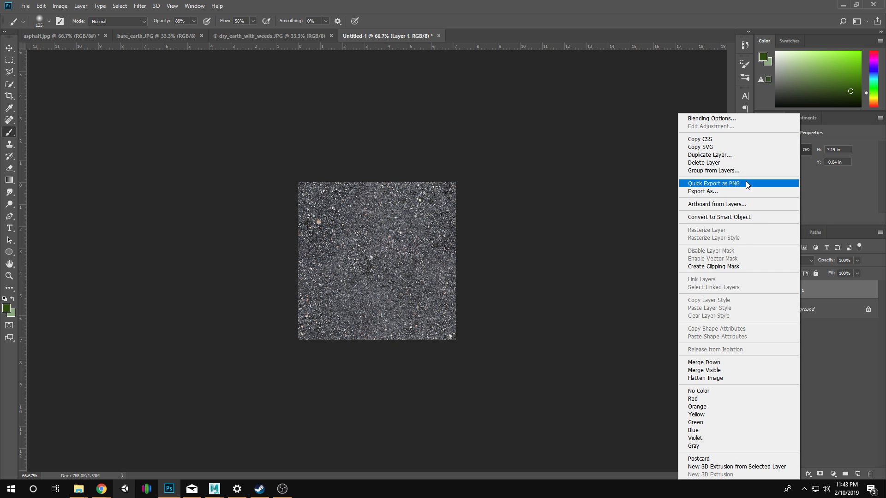
pyautogui.click(749, 217)
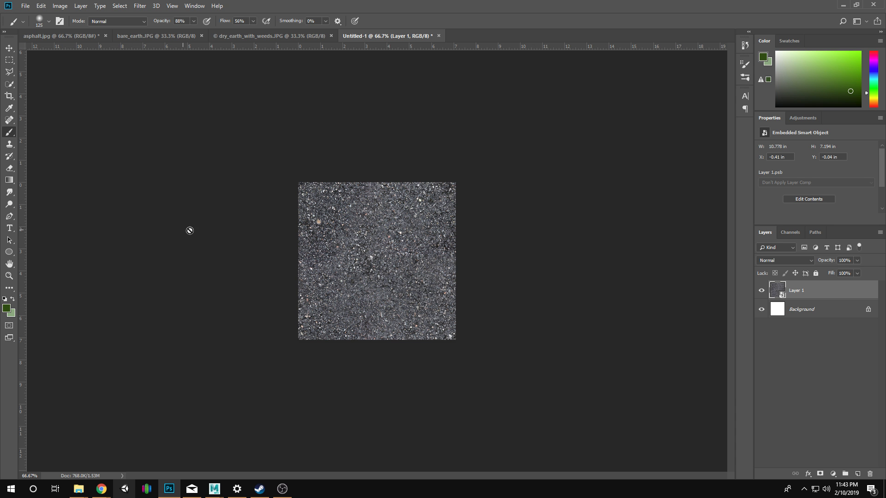
pyautogui.click(322, 225)
pyautogui.click(430, 188)
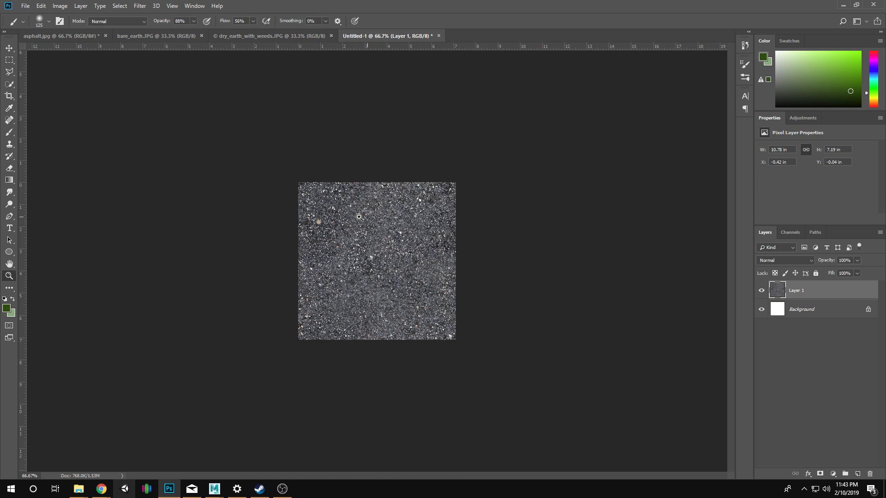
# Inspect the merged asphalt texture at several zoom levels for spots that stand out.
pyautogui.press('z')
pyautogui.click(347, 225)
pyautogui.click(347, 225)
pyautogui.keyDown('alt'); pyautogui.click(347, 225); pyautogui.keyUp('alt')
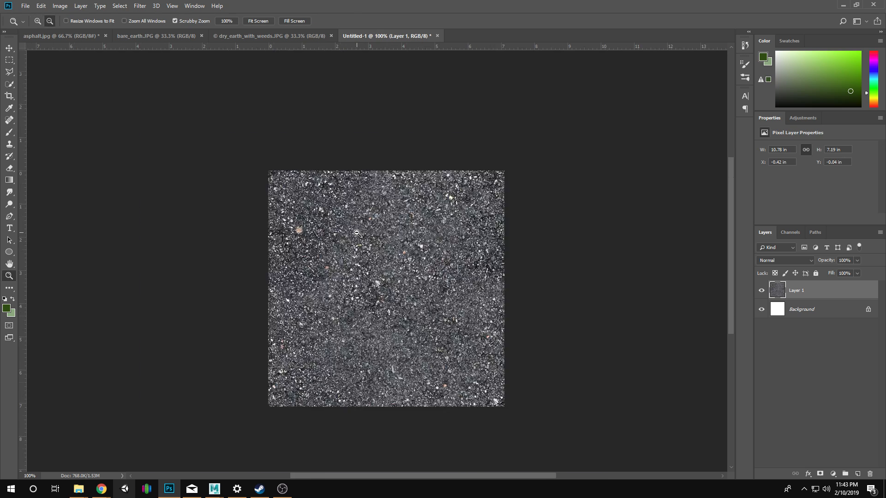
pyautogui.keyDown('alt'); pyautogui.click(445, 253); pyautogui.keyUp('alt')
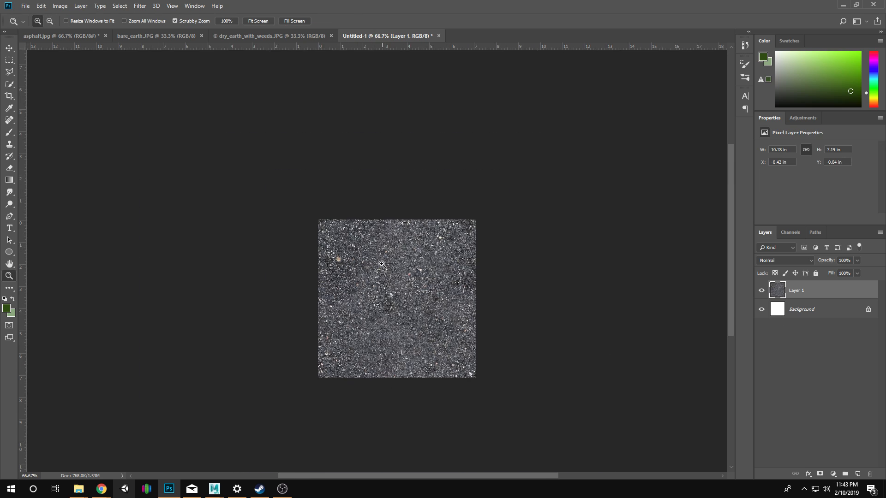
pyautogui.click(390, 286)
pyautogui.click(390, 286)
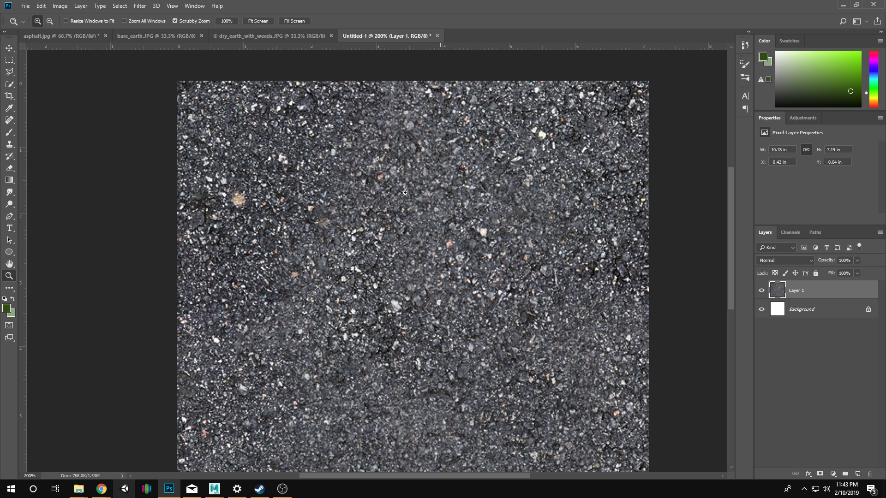
# Try converting the merged Layer 1 to a smart object.
pyautogui.rightClick(790, 297)
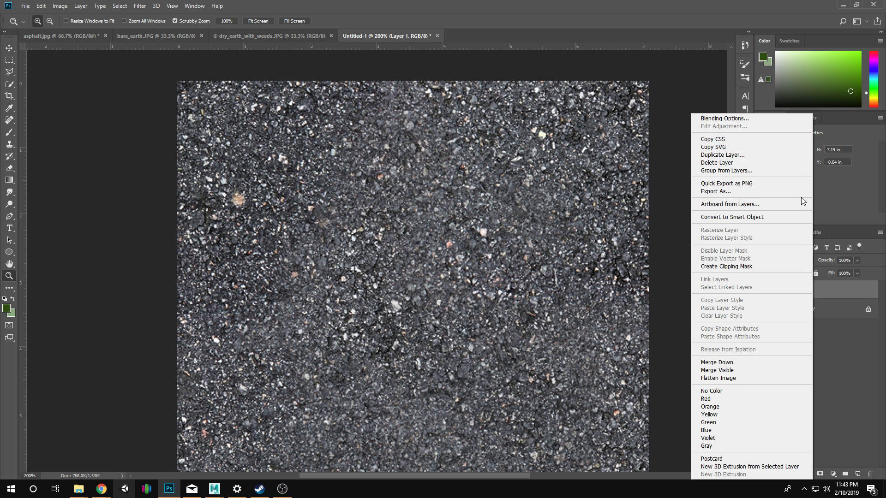
pyautogui.click(753, 216)
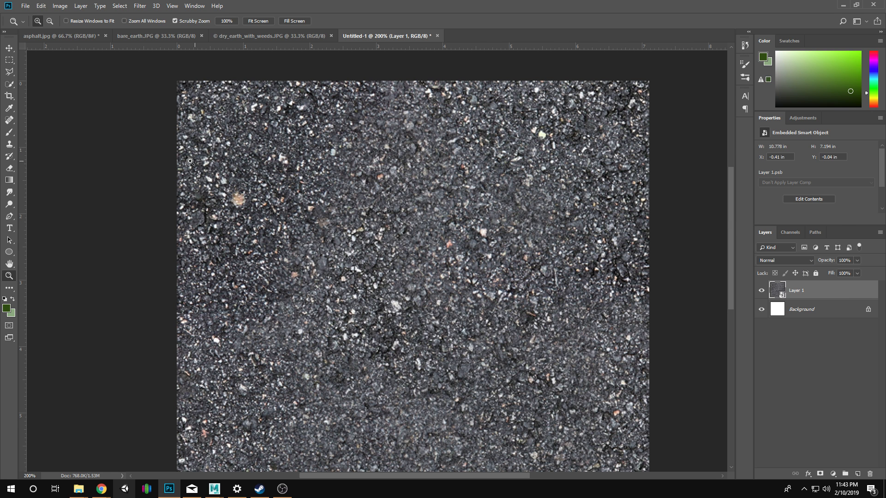
# Cover the tan spot in the upper-left area of the texture with clean asphalt, using an enlarged Clone Stamp brush.
pyautogui.moveTo(198, 190); pyautogui.dragTo(690, 313)
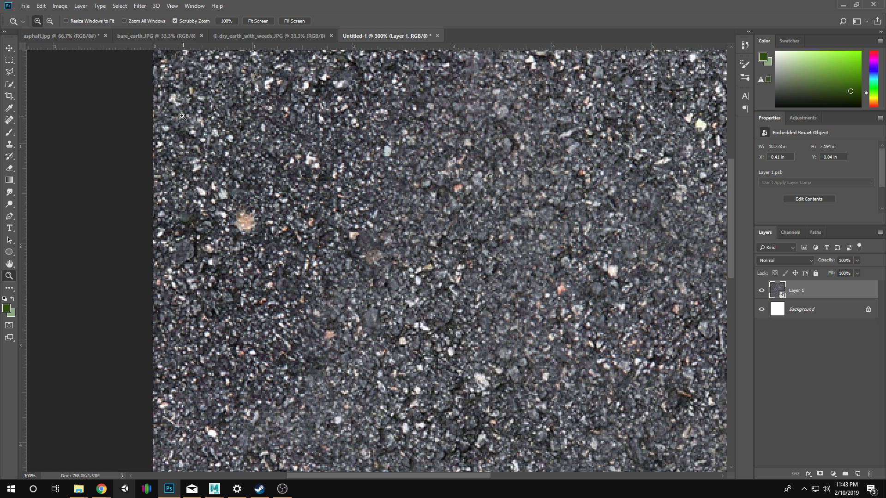
pyautogui.click(13, 146)
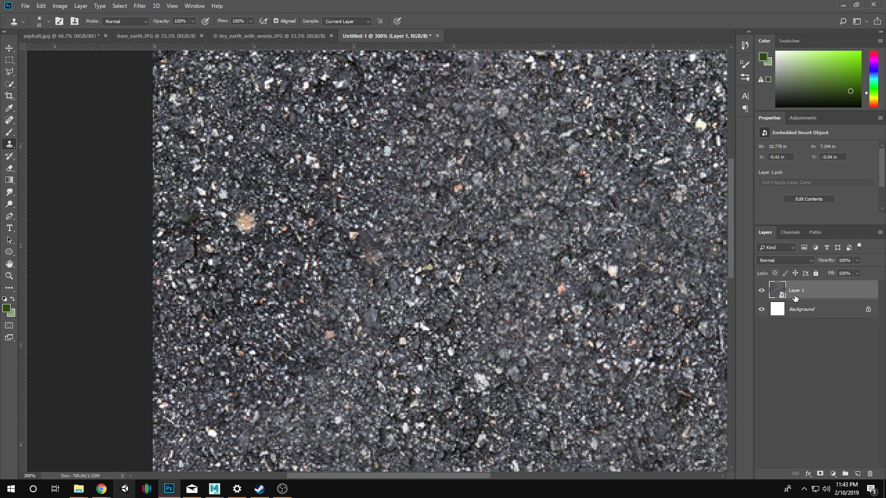
pyautogui.click(521, 303)
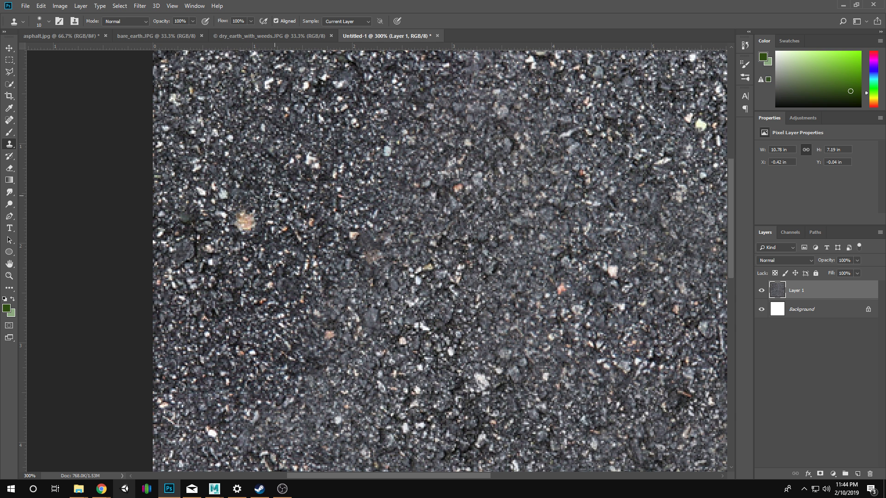
pyautogui.press(']')
pyautogui.press(']')
pyautogui.press(']')
pyautogui.press(']')
pyautogui.press(']')
pyautogui.keyDown('alt'); pyautogui.click(298, 135); pyautogui.keyUp('alt')
pyautogui.moveTo(255, 213); pyautogui.dragTo(242, 226)
pyautogui.press('z')
pyautogui.keyDown('alt'); pyautogui.click(497, 365); pyautogui.keyUp('alt')
pyautogui.keyDown('alt'); pyautogui.click(497, 364); pyautogui.keyUp('alt')
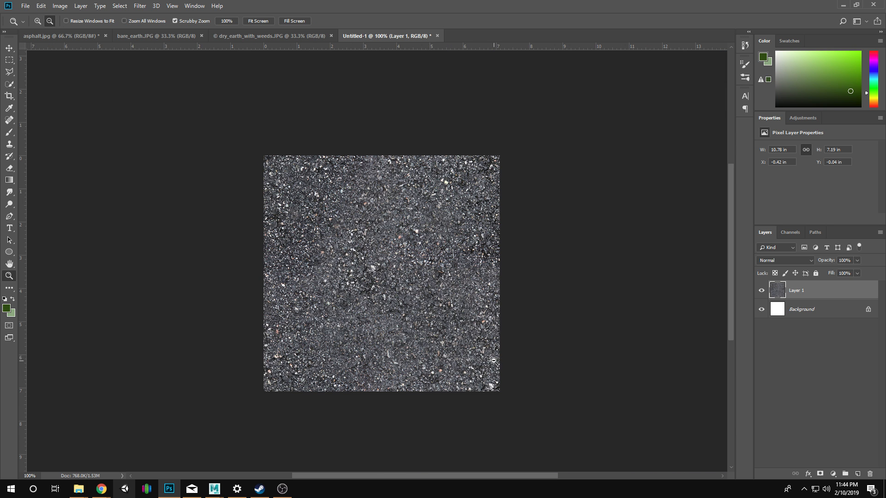
# Convert the retouched Layer 1 to a smart object and duplicate it as Layer 1 copy.
pyautogui.rightClick(805, 298)
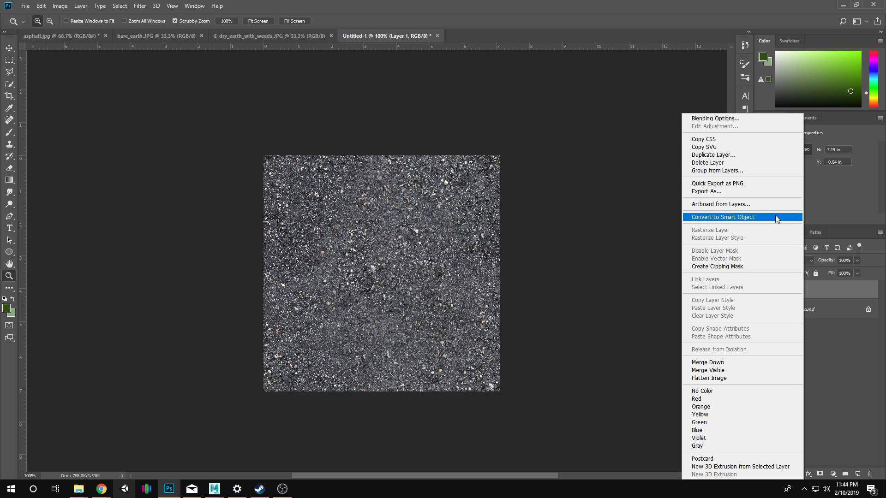
pyautogui.click(776, 217)
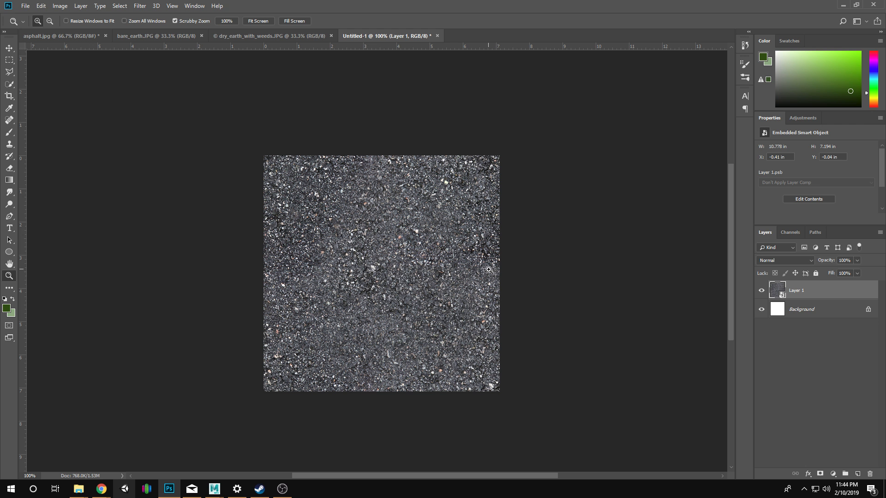
pyautogui.rightClick(829, 291)
pyautogui.click(755, 122)
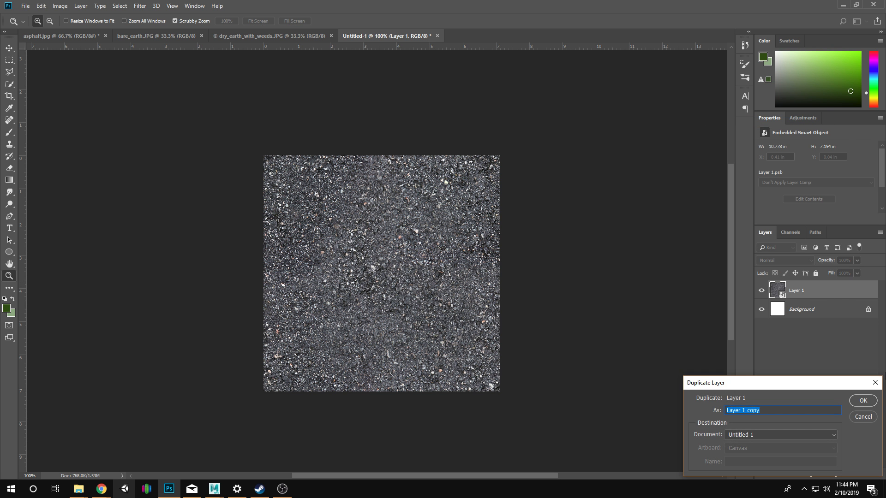
pyautogui.click(864, 399)
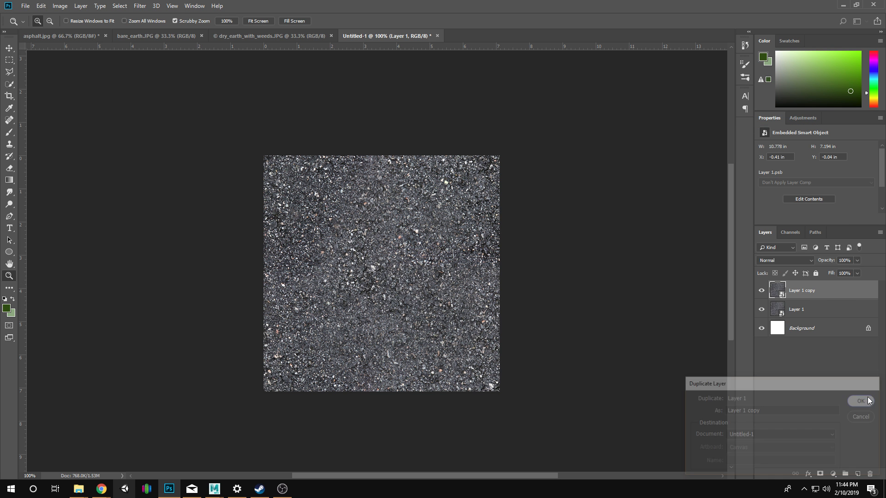
# Apply the Average blur filter to the lower asphalt layer, Layer 1.
pyautogui.click(796, 314)
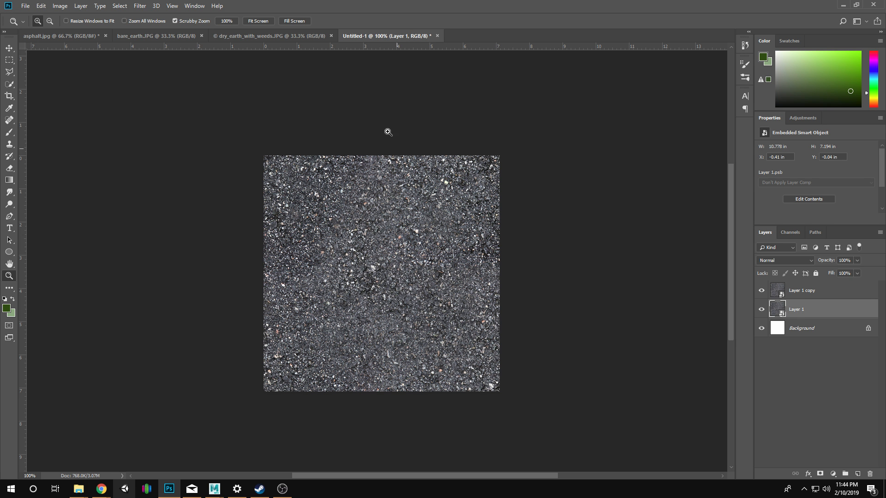
pyautogui.click(140, 6)
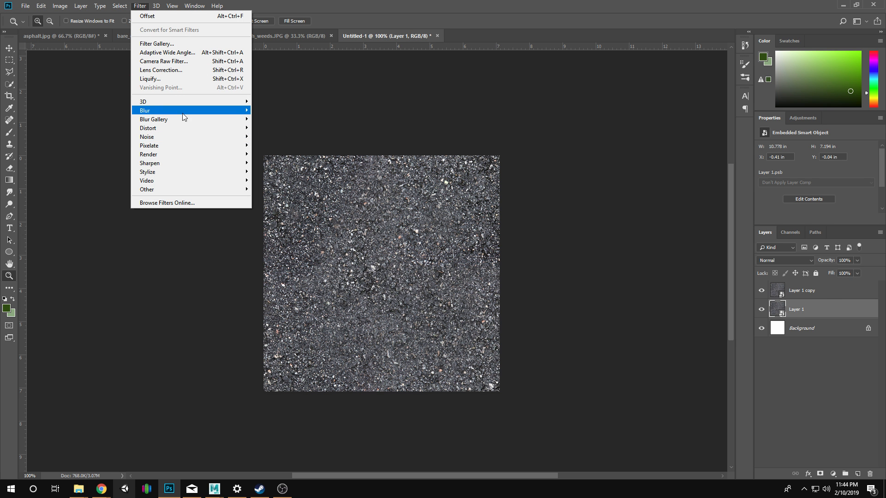
pyautogui.moveTo(184, 113)
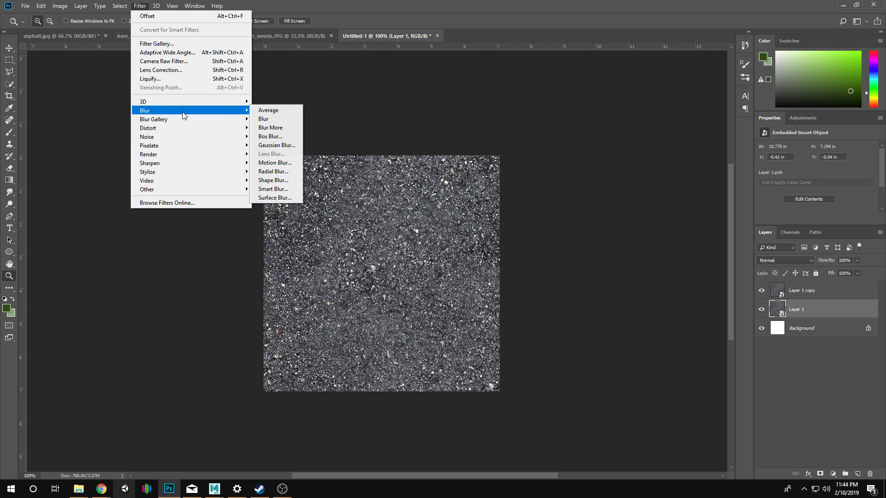
pyautogui.click(284, 109)
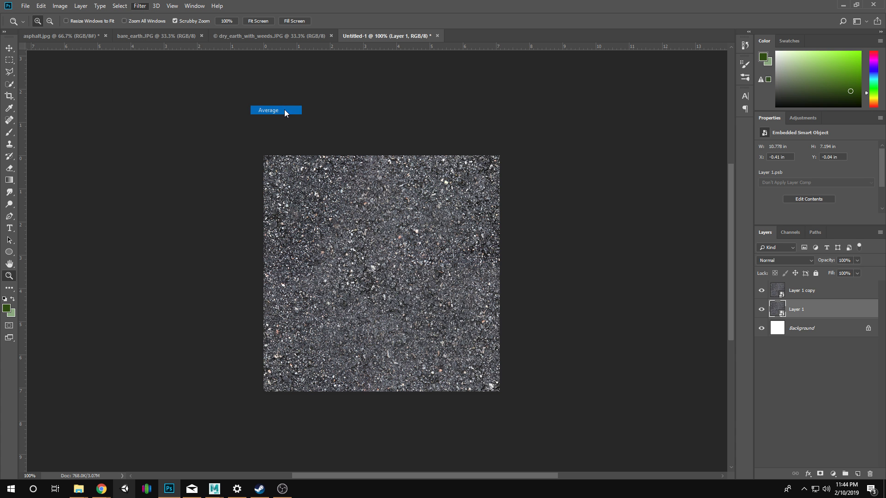
# Compare Layer 1 with and without its Average smart filter while Layer 1 copy is hidden, then show the copy again.
pyautogui.click(762, 291)
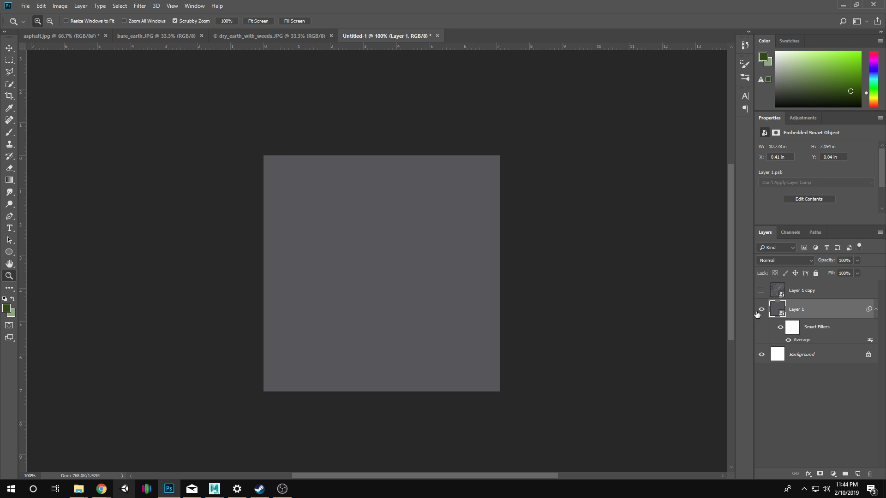
pyautogui.click(790, 341)
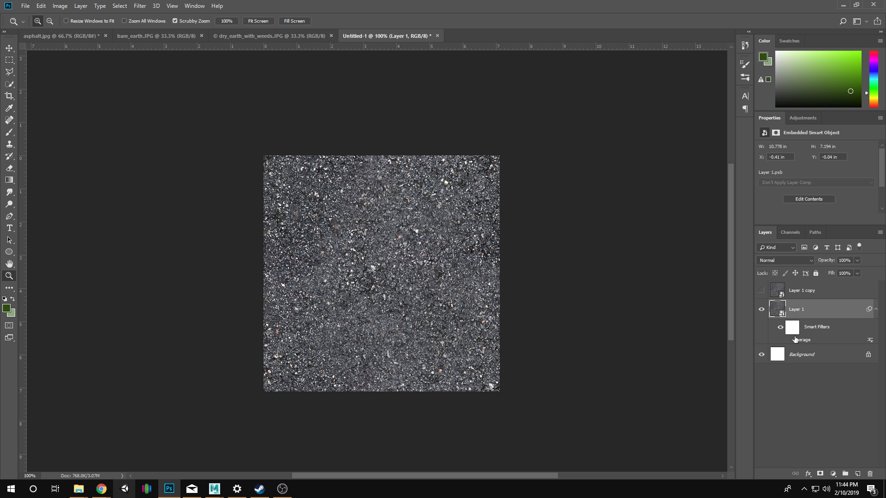
pyautogui.click(788, 340)
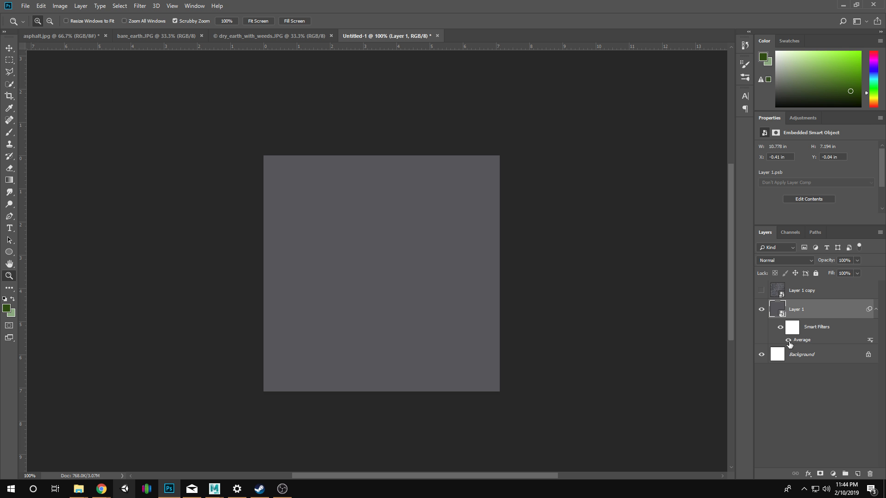
pyautogui.click(788, 340)
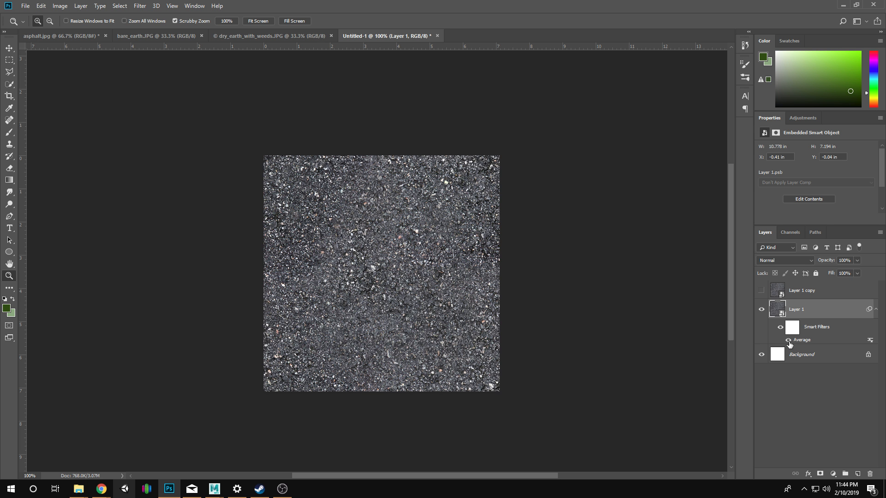
pyautogui.click(788, 340)
pyautogui.click(761, 291)
# Set the blend mode of Layer 1 copy to Linear Light.
pyautogui.click(780, 293)
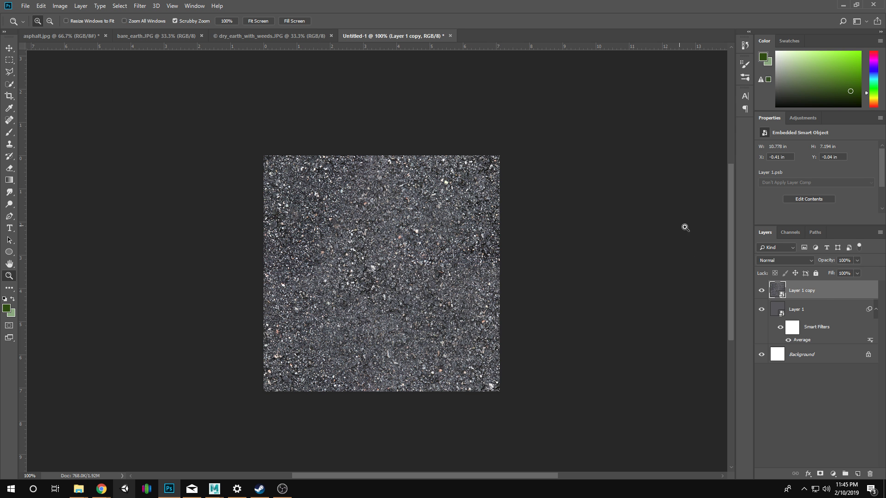
pyautogui.click(770, 258)
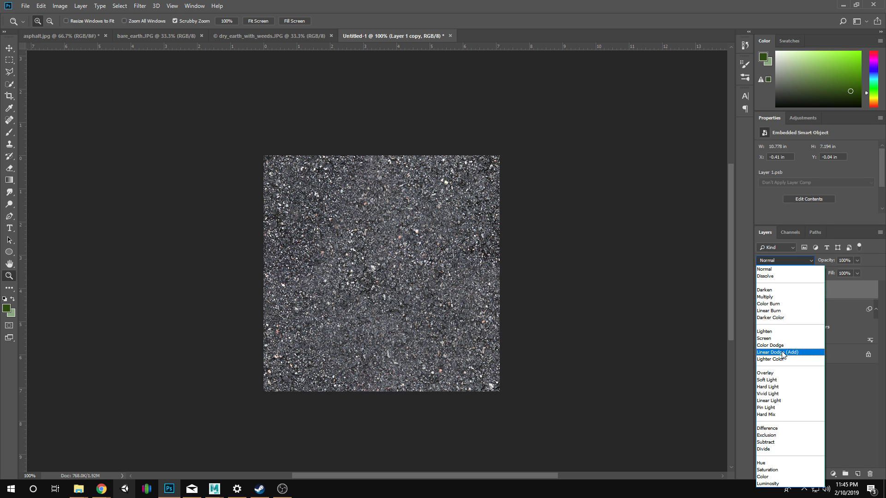
pyautogui.click(784, 401)
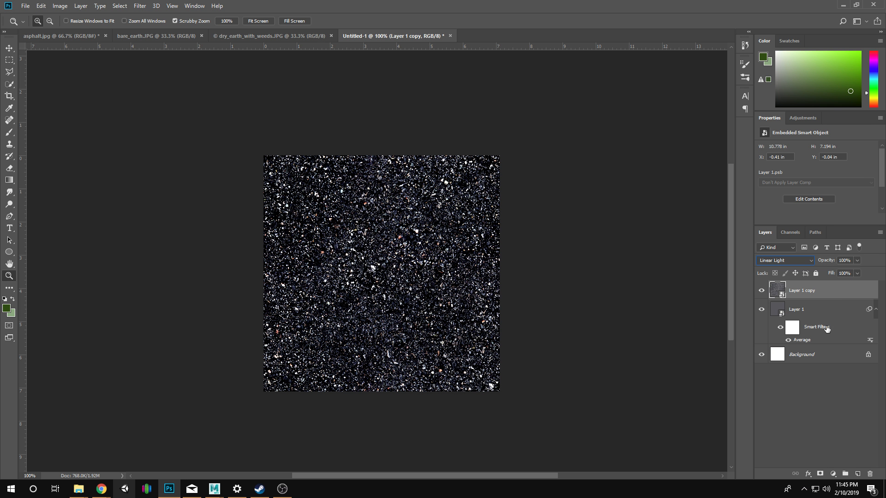
# Compare the asphalt with Layer 1 copy hidden and with Layer 1 hidden, then show both and reselect Layer 1 copy.
pyautogui.click(814, 315)
pyautogui.click(761, 291)
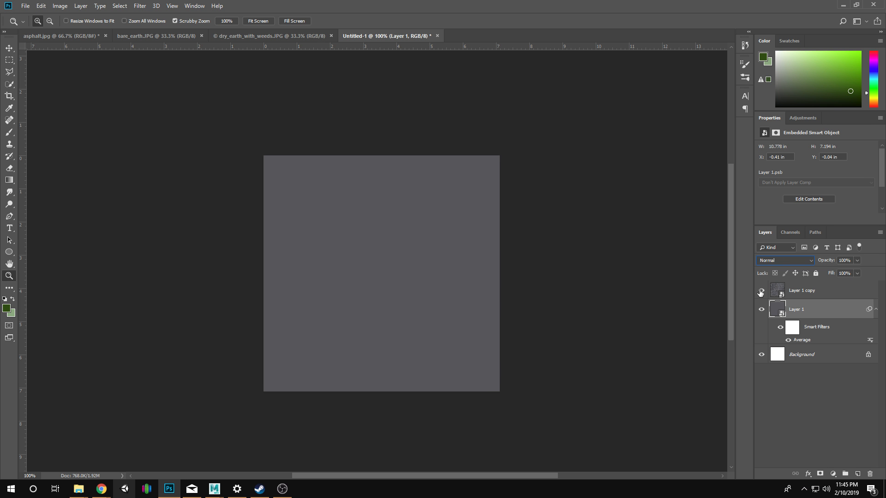
pyautogui.click(761, 292)
pyautogui.click(761, 309)
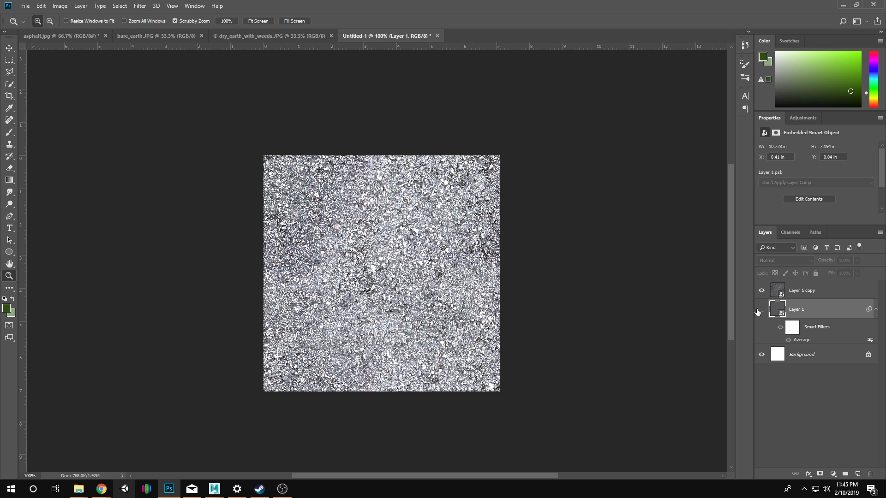
pyautogui.click(761, 310)
pyautogui.click(781, 291)
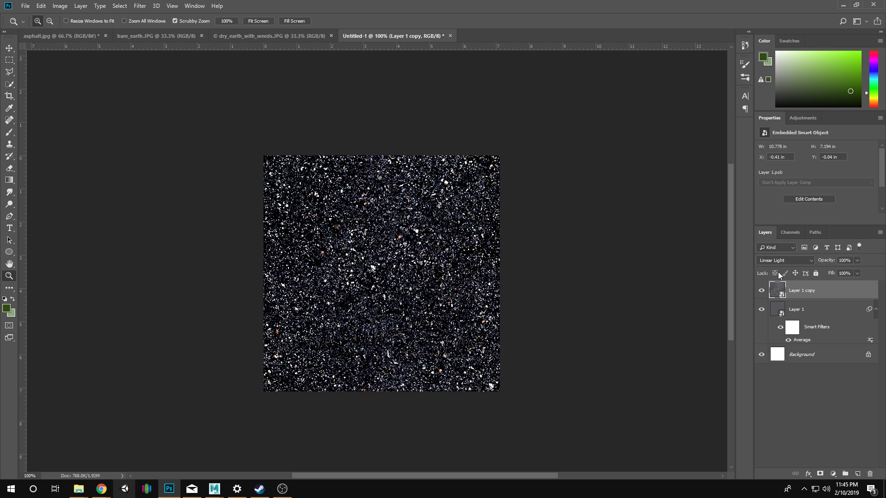
# Check the asphalt with and without Layer 1 copy, then set that layer's opacity to 50%.
pyautogui.click(432, 295)
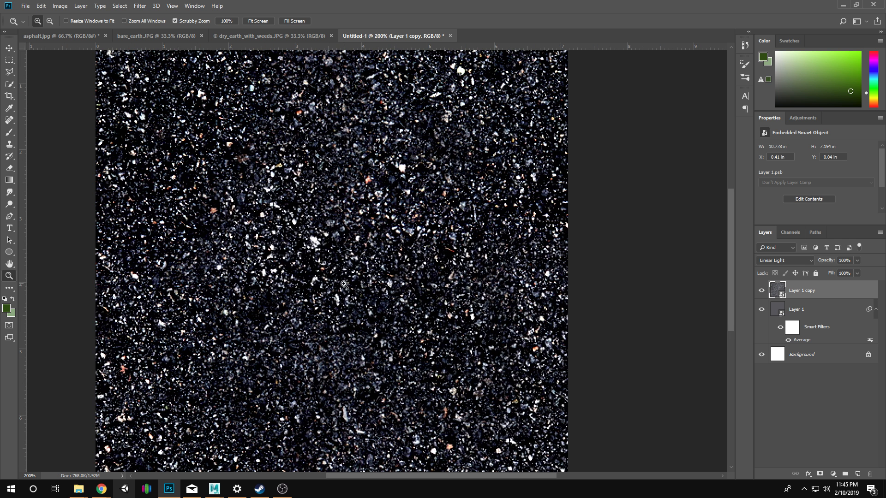
pyautogui.click(762, 291)
pyautogui.click(762, 292)
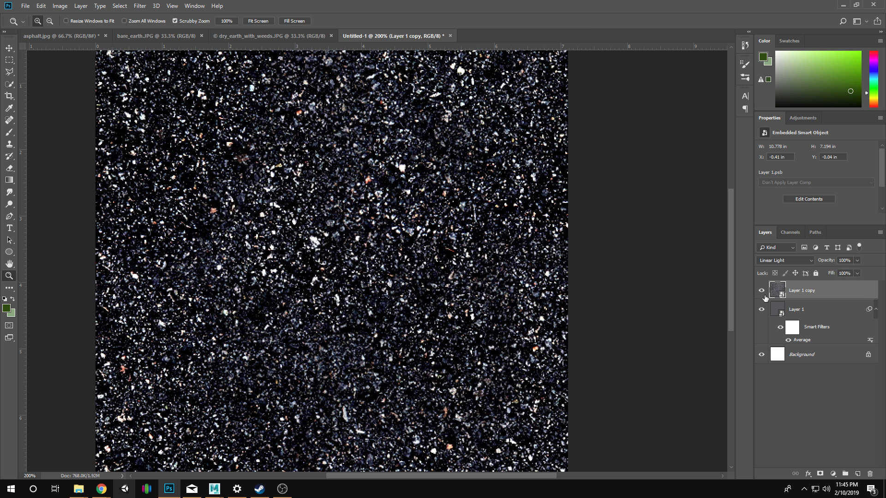
pyautogui.click(856, 261)
pyautogui.moveTo(831, 271); pyautogui.dragTo(835, 272)
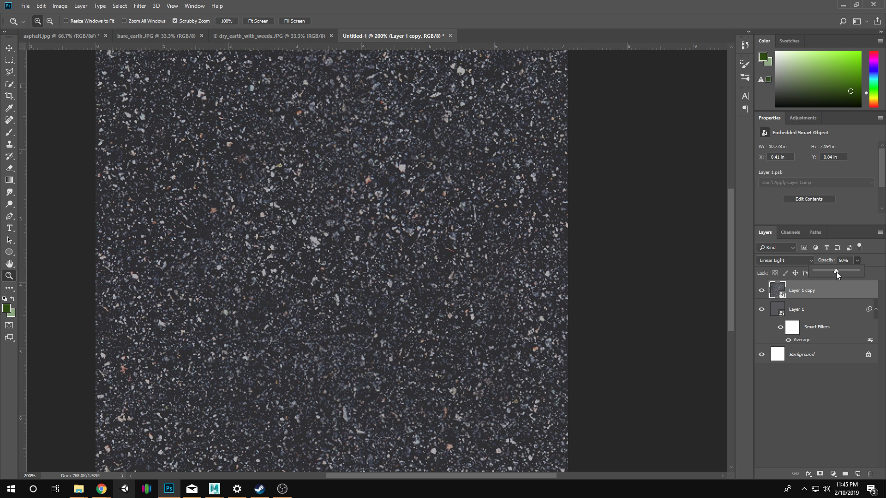
pyautogui.keyDown('alt'); pyautogui.click(397, 253); pyautogui.keyUp('alt')
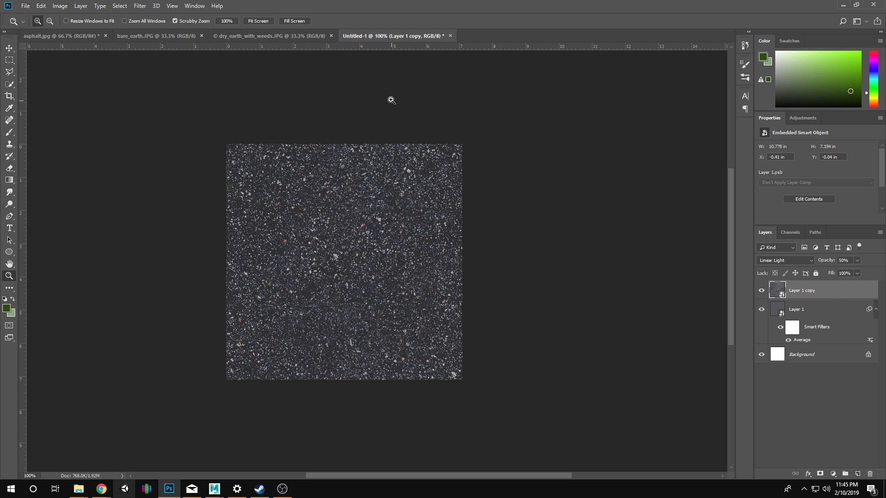
pyautogui.click(140, 6)
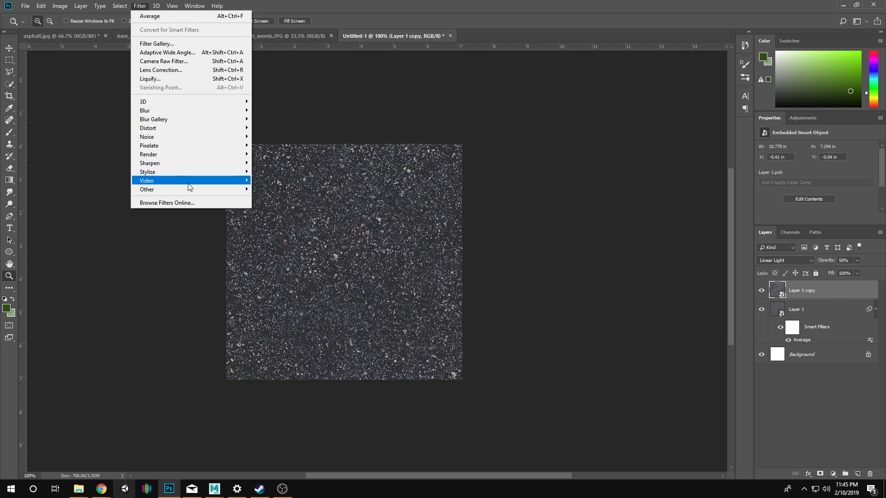
pyautogui.moveTo(190, 190)
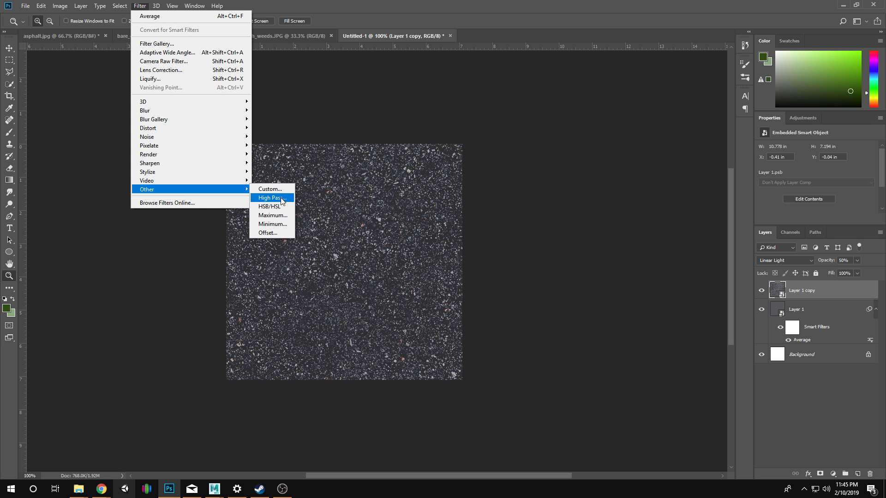
pyautogui.click(272, 198)
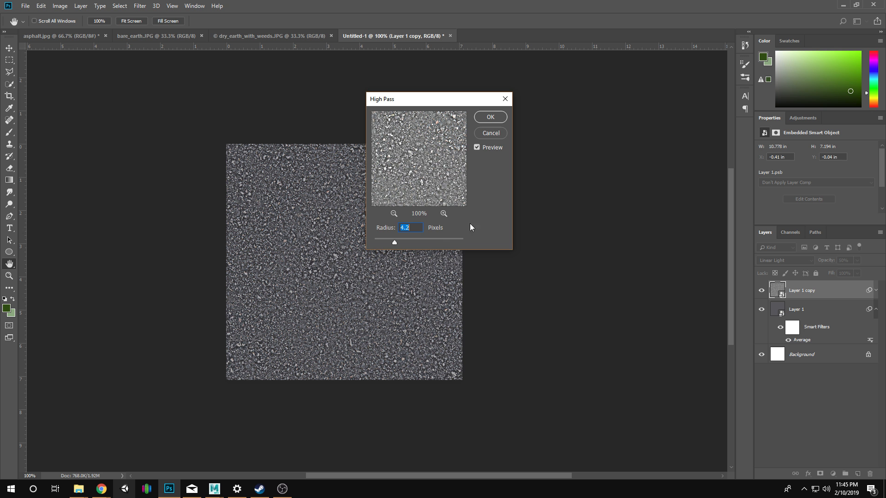
pyautogui.moveTo(448, 103); pyautogui.dragTo(539, 139)
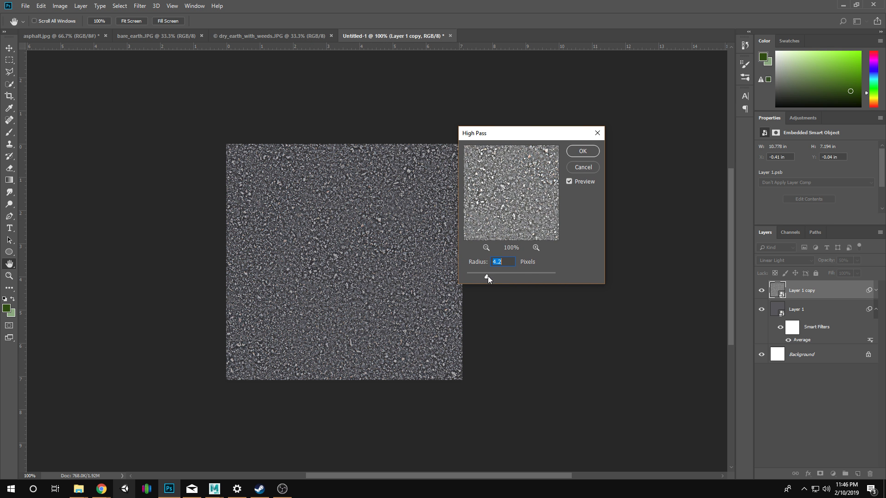
pyautogui.moveTo(484, 276); pyautogui.dragTo(502, 274)
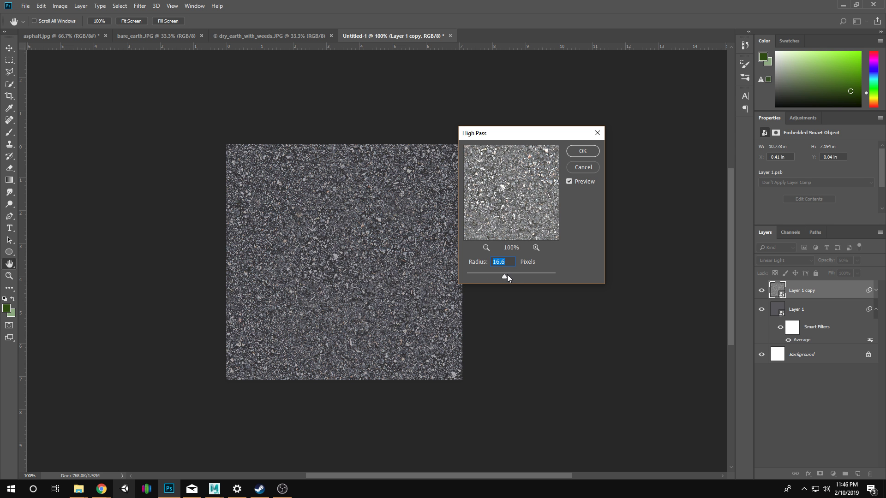
pyautogui.click(481, 277)
pyautogui.click(577, 170)
pyautogui.press('s')
pyautogui.click(356, 252)
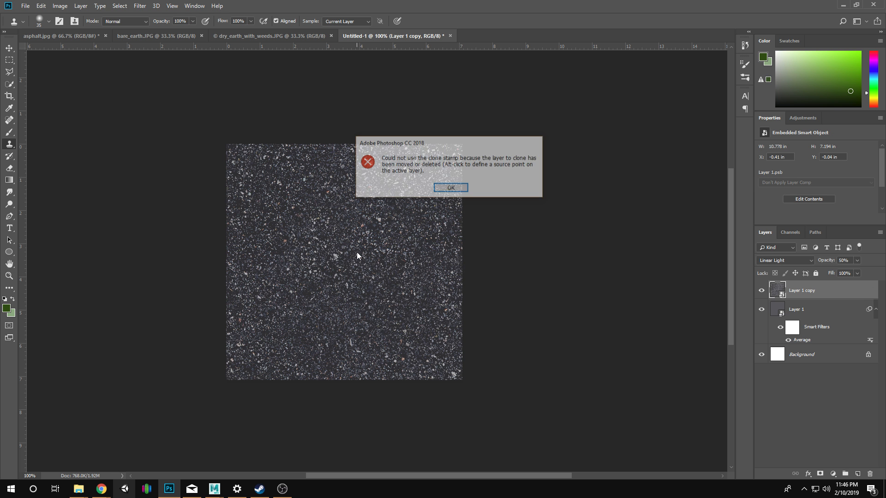
pyautogui.click(450, 189)
pyautogui.press('z')
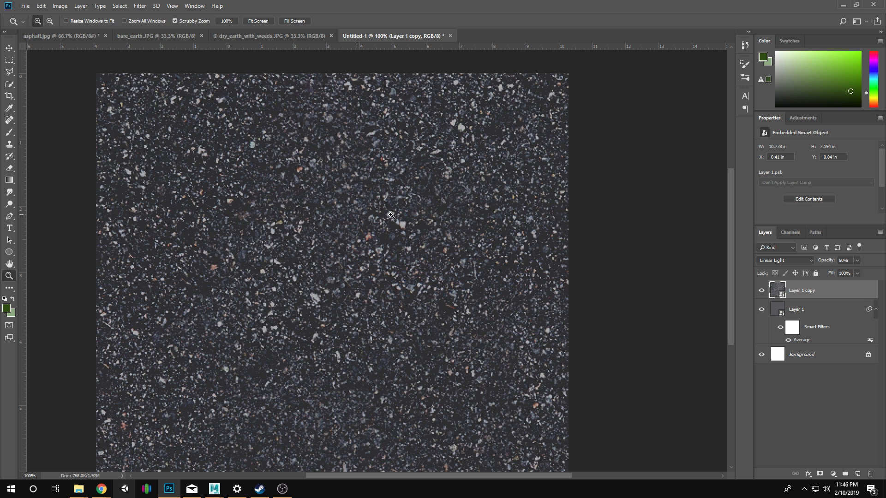
# Apply a High Pass filter with a radius of 6.0 pixels to Layer 1 copy, trying smaller and larger radii first.
pyautogui.click(354, 215)
pyautogui.moveTo(317, 315); pyautogui.dragTo(333, 294)
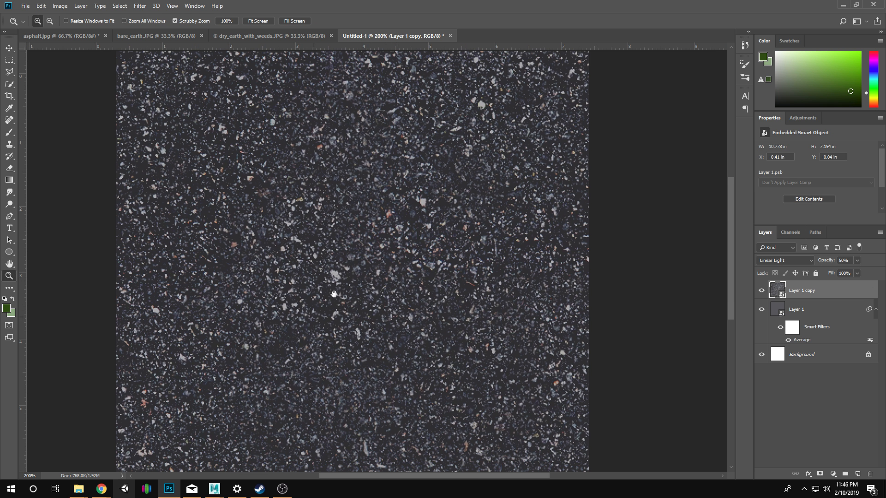
pyautogui.click(153, 6)
pyautogui.moveTo(140, 6)
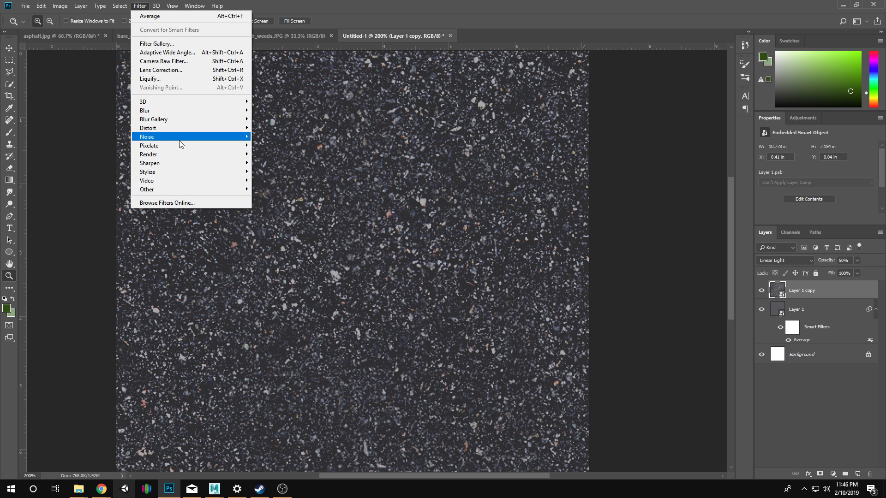
pyautogui.moveTo(217, 189)
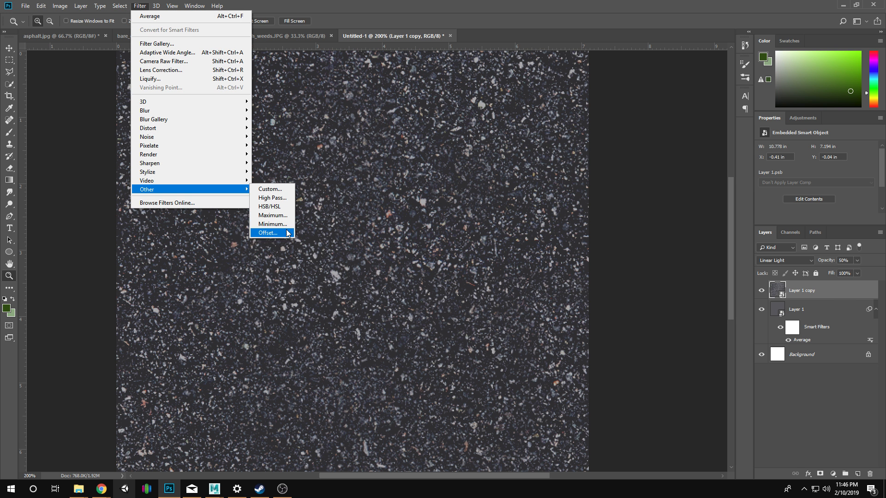
pyautogui.click(281, 198)
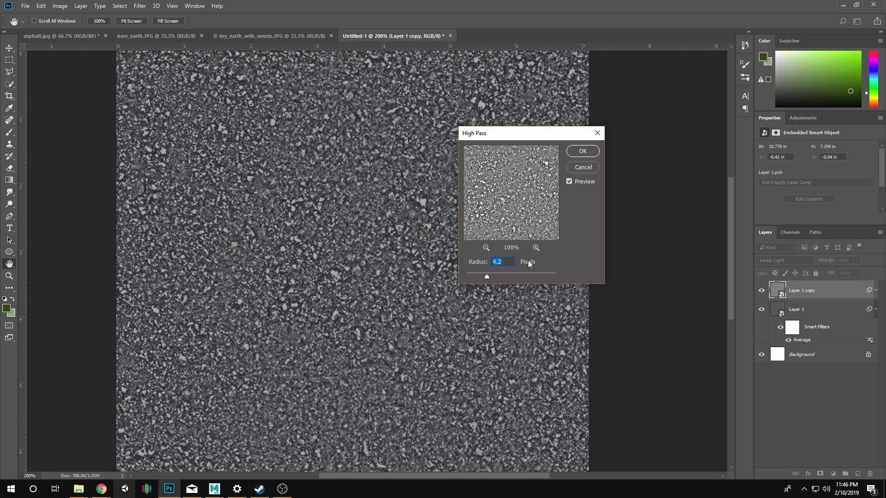
pyautogui.moveTo(486, 276)
pyautogui.mouseDown()
pyautogui.moveTo(541, 276)
pyautogui.moveTo(484, 274)
pyautogui.mouseUp()
pyautogui.moveTo(561, 280); pyautogui.dragTo(557, 279)
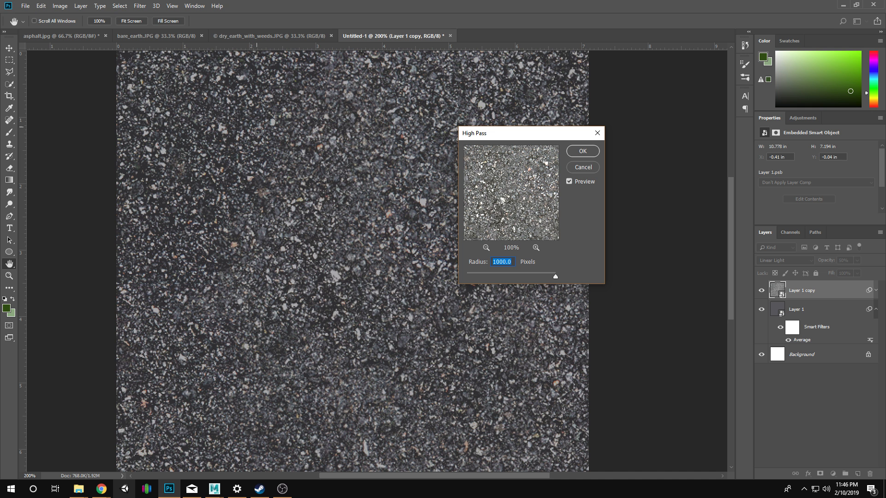
pyautogui.click(481, 276)
pyautogui.moveTo(480, 277); pyautogui.dragTo(483, 278)
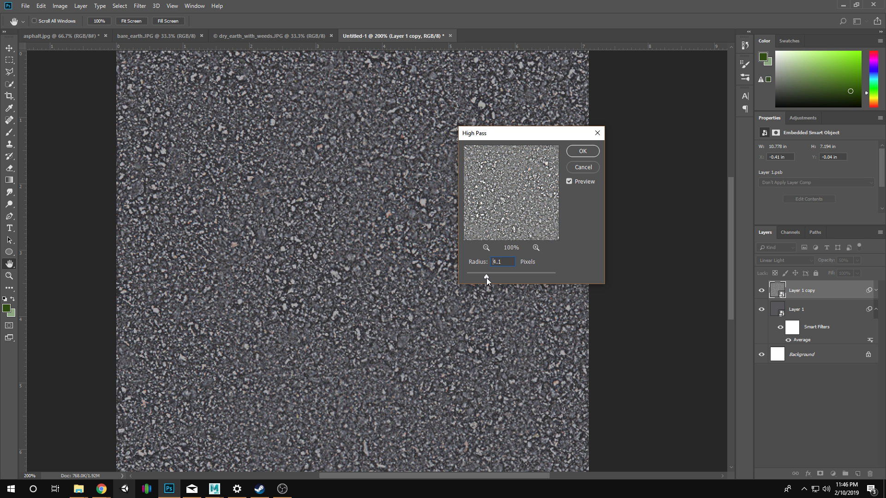
pyautogui.moveTo(488, 278); pyautogui.dragTo(495, 278)
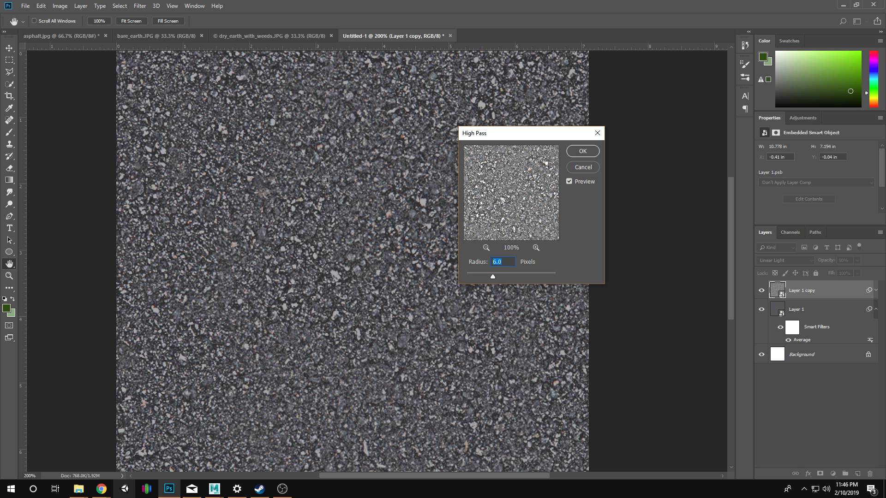
pyautogui.click(588, 152)
# Group Layer 1 and Layer 1 copy, name the group Road, and hide it.
pyautogui.moveTo(477, 221); pyautogui.dragTo(311, 290)
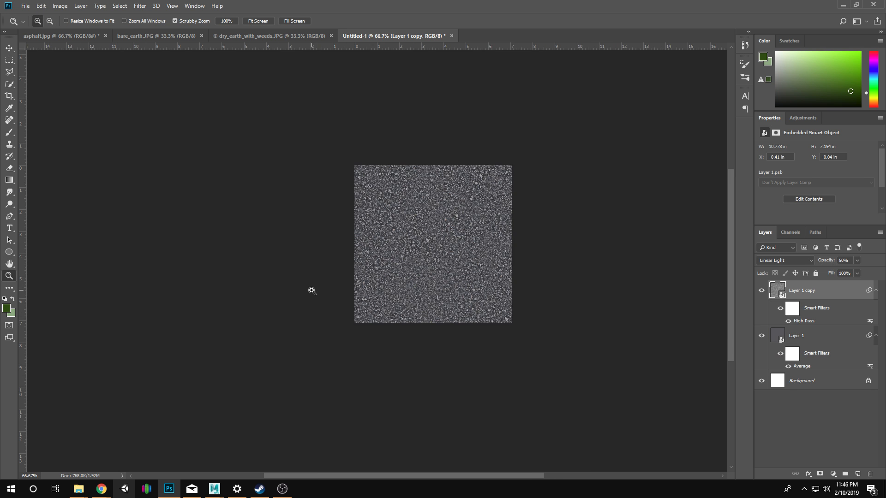
pyautogui.click(311, 291)
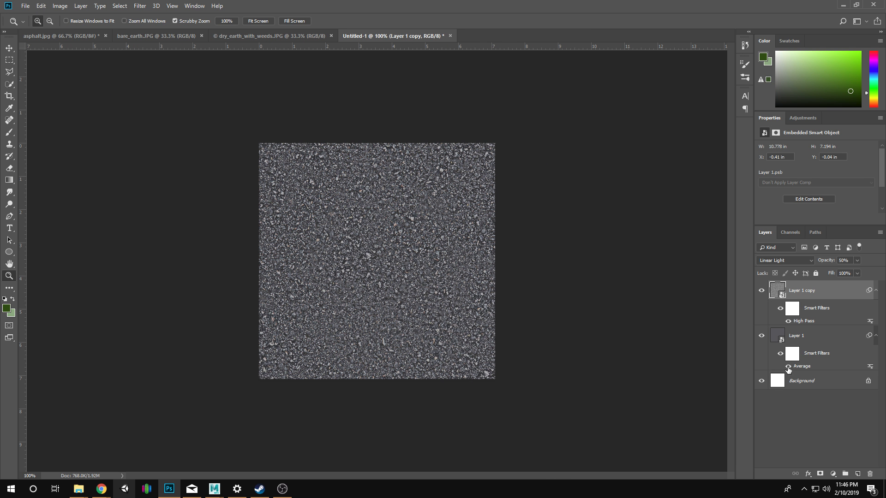
pyautogui.click(809, 343)
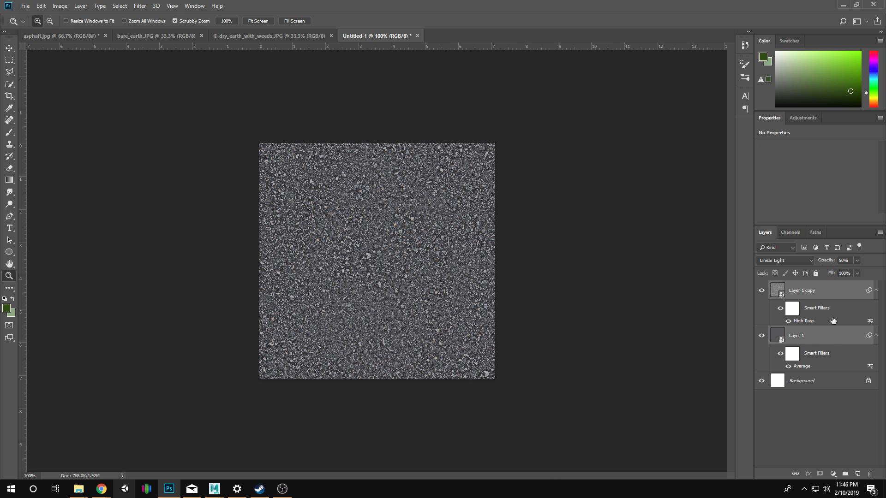
pyautogui.hotkey('ctrl', 'g')
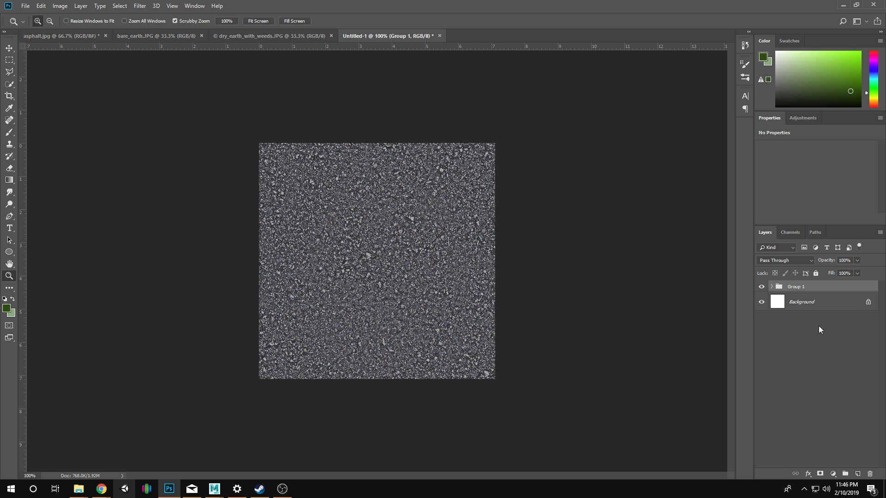
pyautogui.doubleClick(796, 287)
pyautogui.write('Road')
pyautogui.press('Return')
pyautogui.click(762, 287)
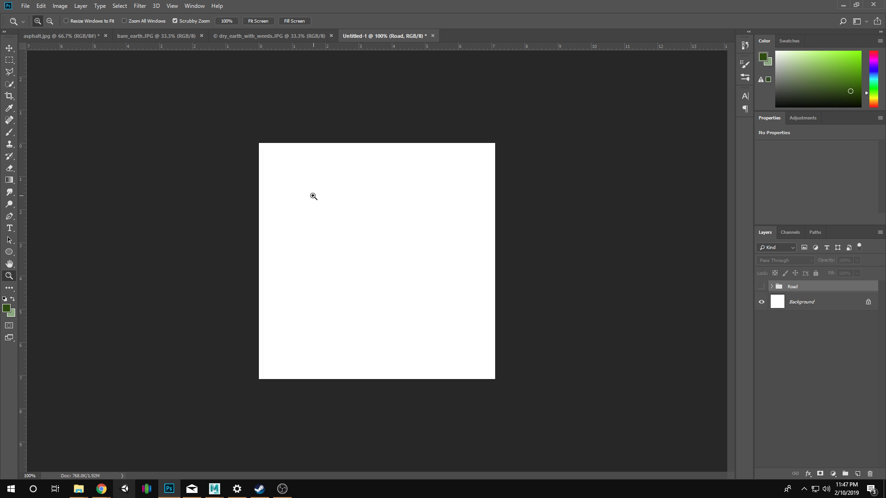
# Start saving the document under a new name and create and open a TileableGround folder inside DigAppsAnim.
pyautogui.click(25, 5)
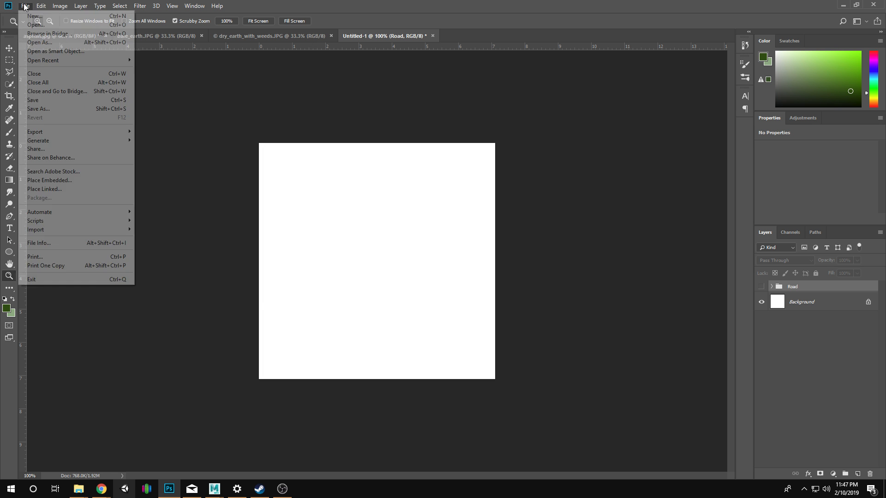
pyautogui.click(70, 109)
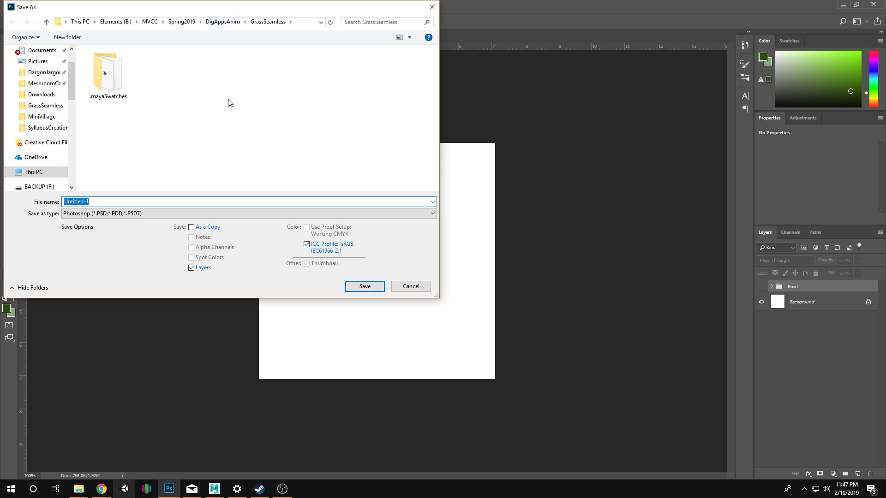
pyautogui.click(232, 23)
pyautogui.rightClick(124, 100)
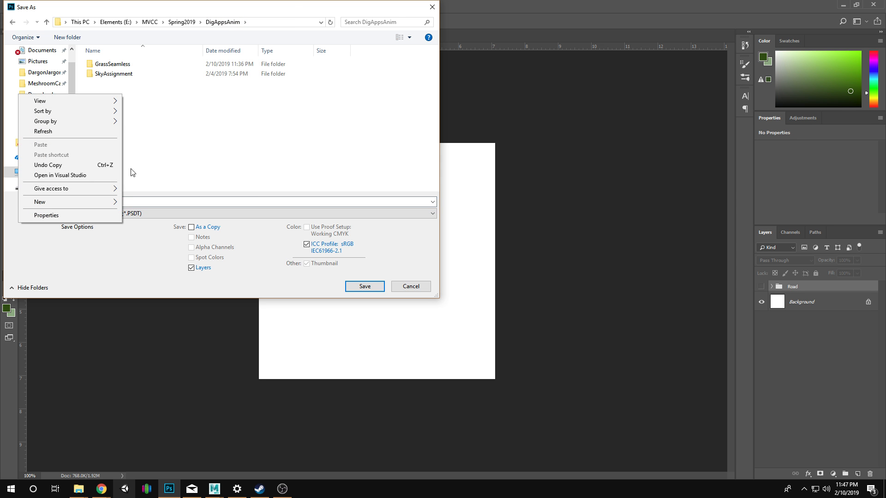
pyautogui.moveTo(113, 199)
pyautogui.click(164, 204)
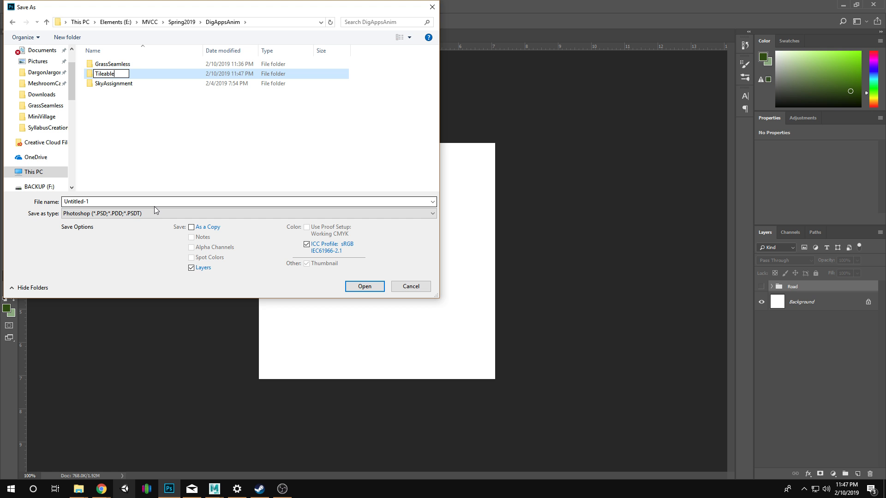
pyautogui.press('Return')
pyautogui.press('Return')
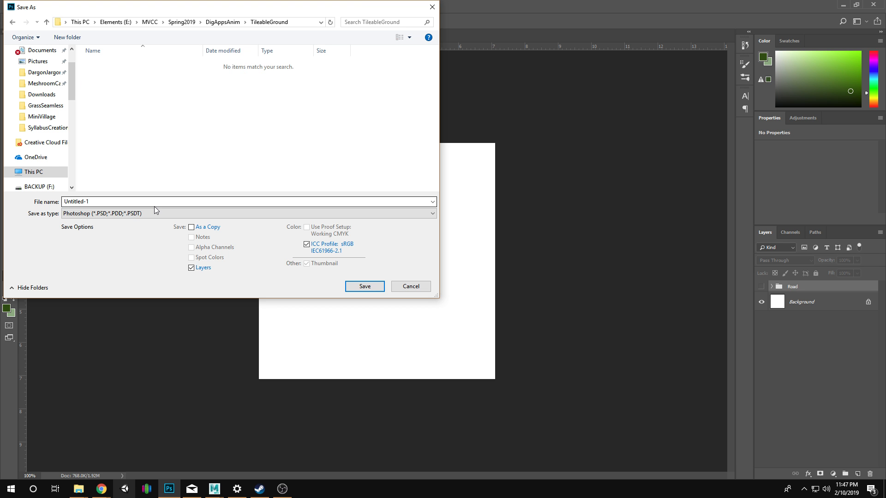
# Save the document as the Photoshop file TileableGround with Maximize Compatibility enabled.
pyautogui.click(142, 201)
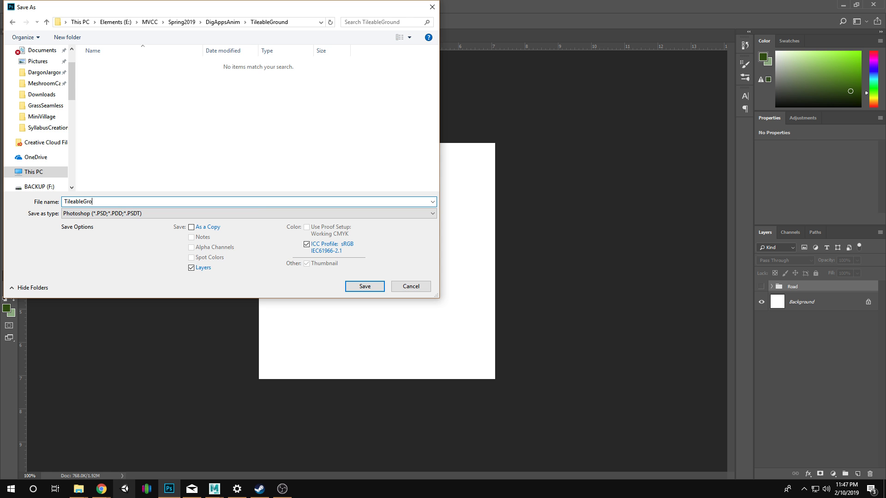
pyautogui.press('Return')
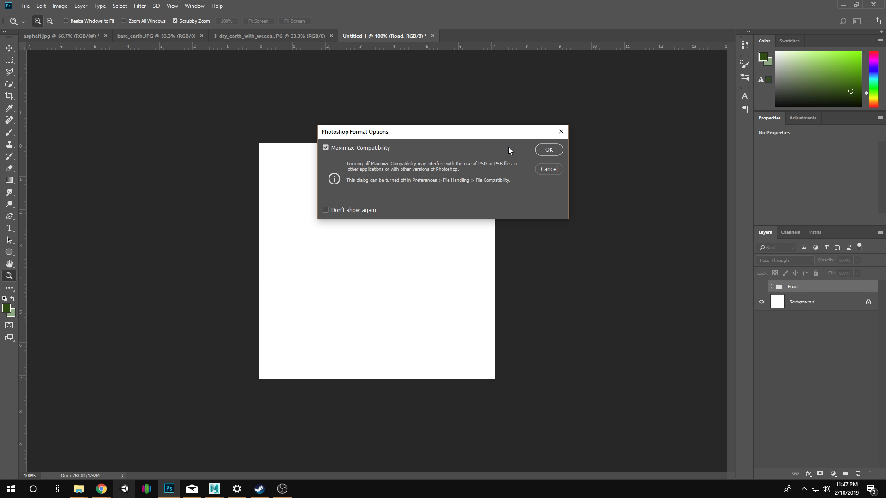
pyautogui.click(553, 150)
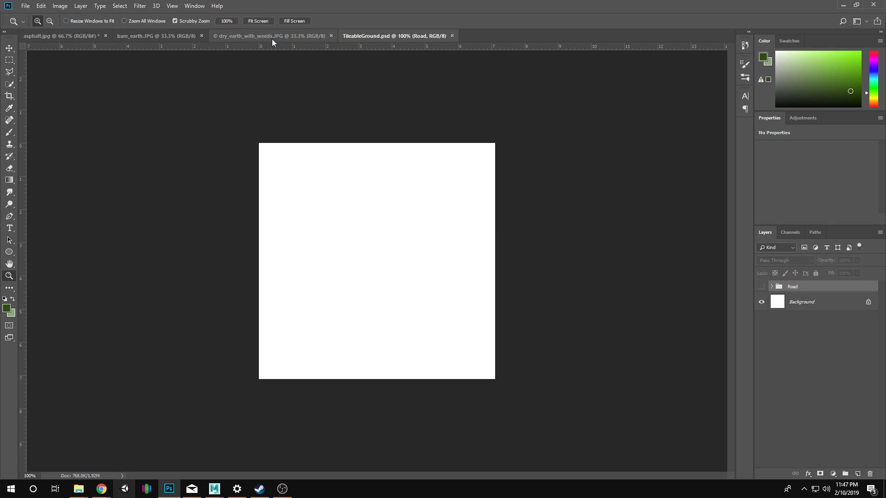
# Bring the bare_earth.JPG photo into TileableGround.psd as a new layer and position it over the canvas.
pyautogui.click(157, 36)
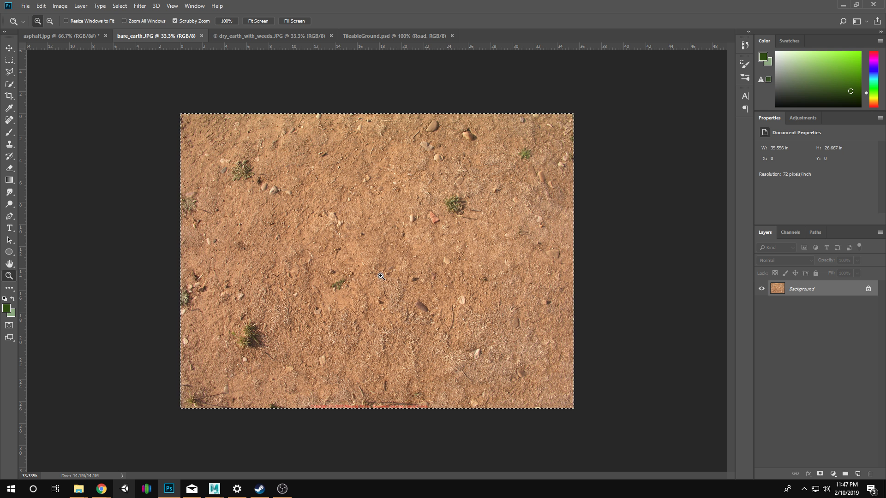
pyautogui.moveTo(380, 279); pyautogui.dragTo(439, 280)
pyautogui.press('v')
pyautogui.moveTo(406, 249); pyautogui.dragTo(235, 125)
pyautogui.moveTo(448, 259); pyautogui.dragTo(332, 208)
# Free-transform the bare earth layer and scale it down to about 32% of its size over the canvas.
pyautogui.hotkey('ctrl', 't')
pyautogui.moveTo(422, 282); pyautogui.dragTo(583, 412)
pyautogui.moveTo(130, 85); pyautogui.dragTo(255, 163)
pyautogui.hotkey('ctrl', 'z')
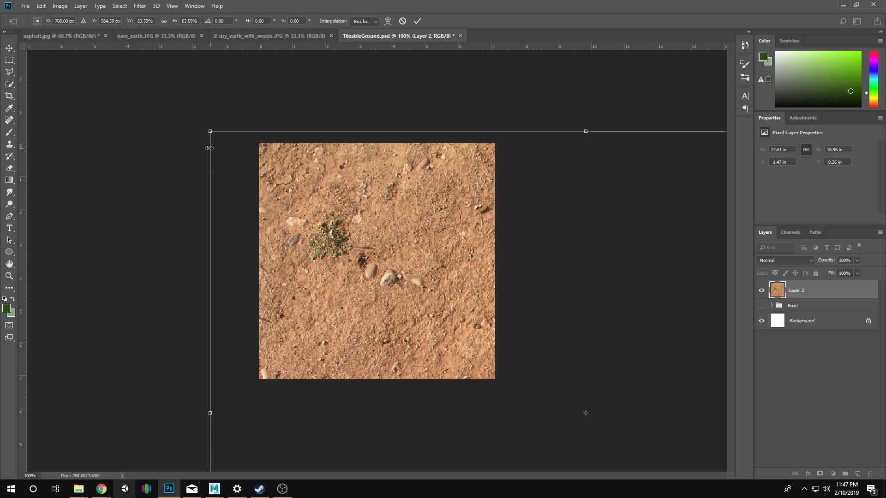
pyautogui.moveTo(208, 132)
pyautogui.mouseDown()
pyautogui.moveTo(375, 259)
pyautogui.moveTo(184, 142)
pyautogui.moveTo(211, 135)
pyautogui.mouseUp()
pyautogui.moveTo(122, 76); pyautogui.dragTo(226, 156)
pyautogui.moveTo(408, 314); pyautogui.dragTo(328, 241)
pyautogui.moveTo(142, 77); pyautogui.dragTo(242, 151)
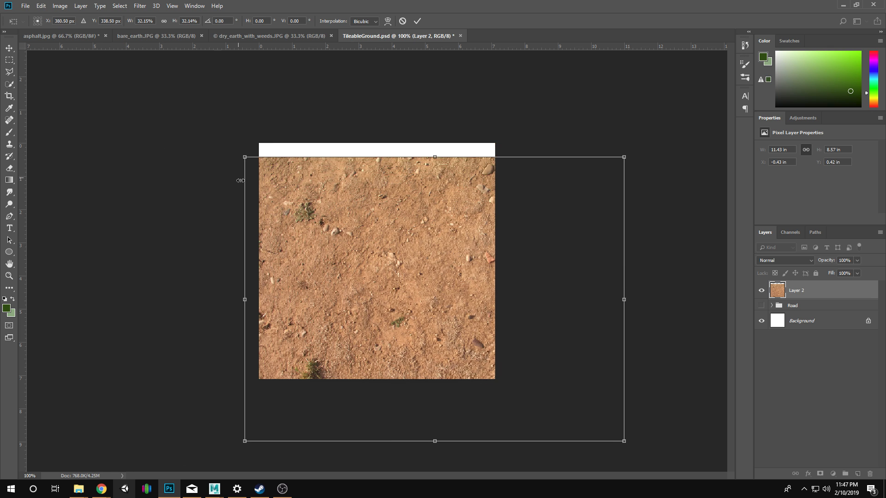
# Align the photo's upper edge with the canvas's upper edge, enlarge it to about 35% so it covers the canvas, and apply the transform.
pyautogui.moveTo(397, 288); pyautogui.dragTo(378, 281)
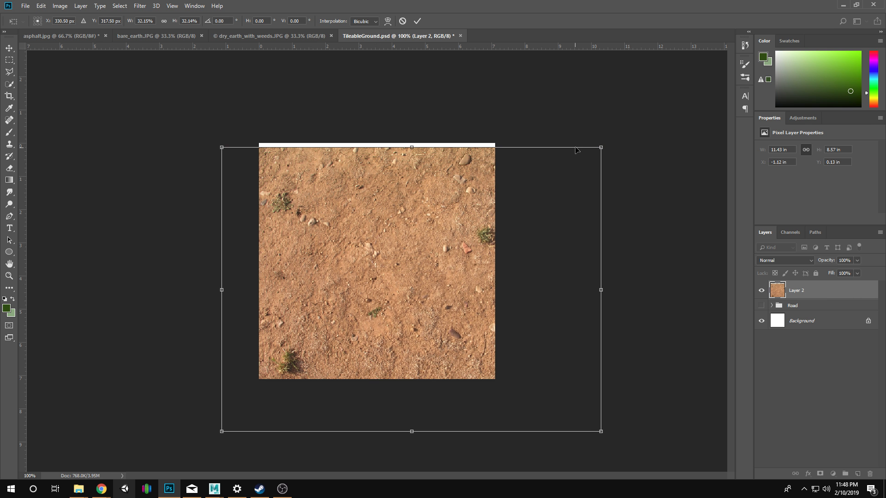
pyautogui.moveTo(600, 147); pyautogui.dragTo(605, 143)
pyautogui.moveTo(416, 244); pyautogui.dragTo(327, 188)
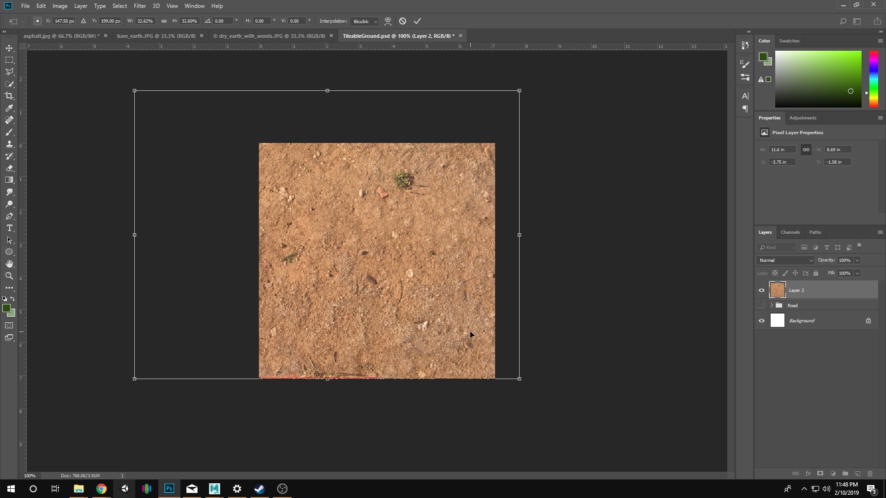
pyautogui.moveTo(344, 311); pyautogui.dragTo(455, 309)
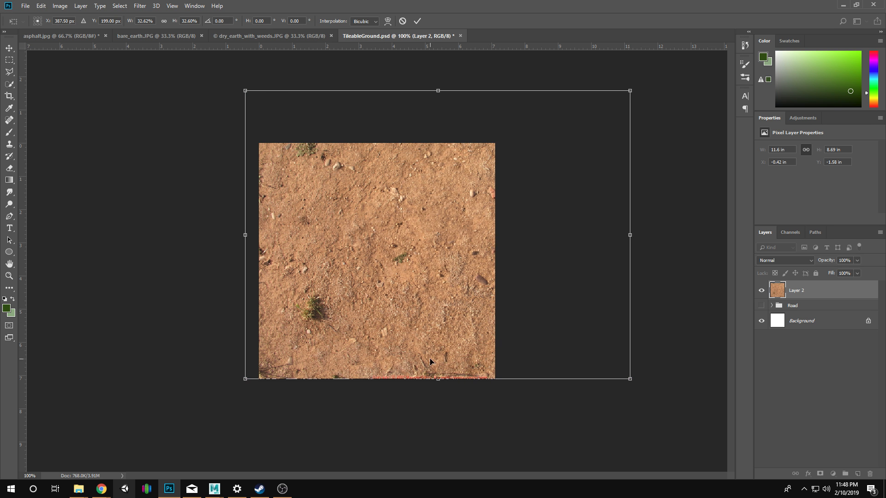
pyautogui.moveTo(423, 240); pyautogui.dragTo(295, 293)
pyautogui.moveTo(377, 253)
pyautogui.mouseDown()
pyautogui.moveTo(390, 268)
pyautogui.moveTo(444, 254)
pyautogui.moveTo(378, 255)
pyautogui.mouseUp()
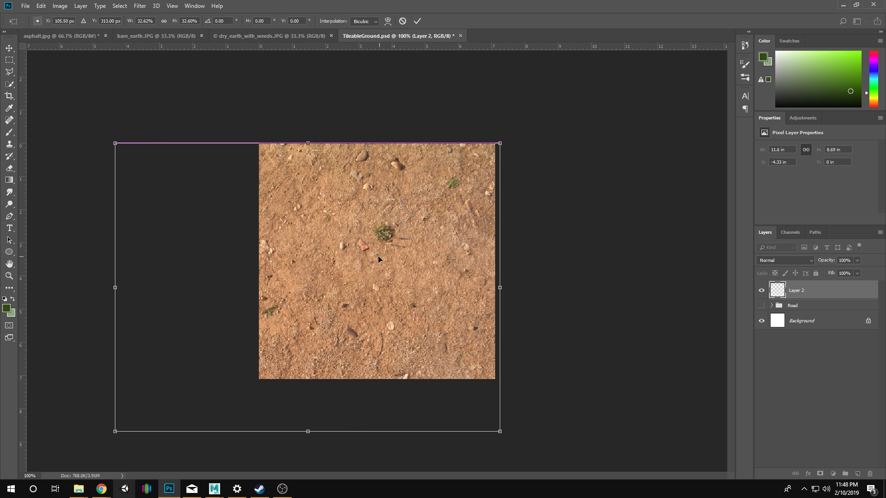
pyautogui.moveTo(113, 432); pyautogui.dragTo(82, 456)
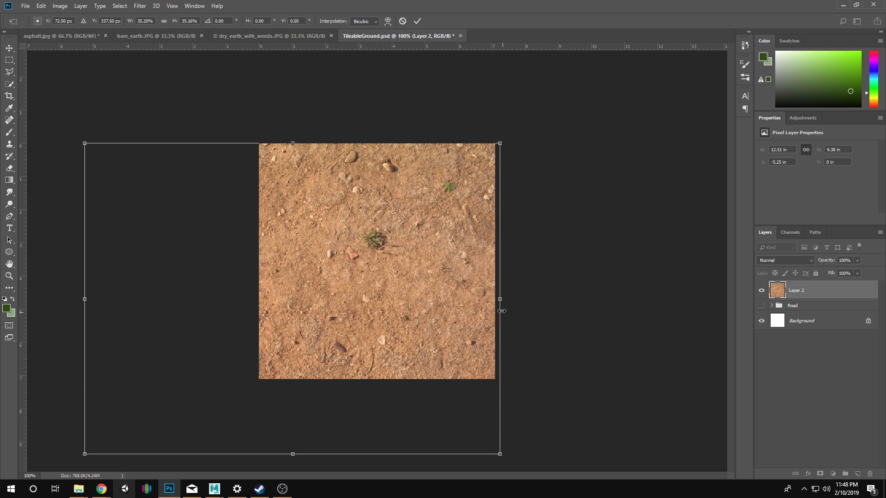
pyautogui.press('Return')
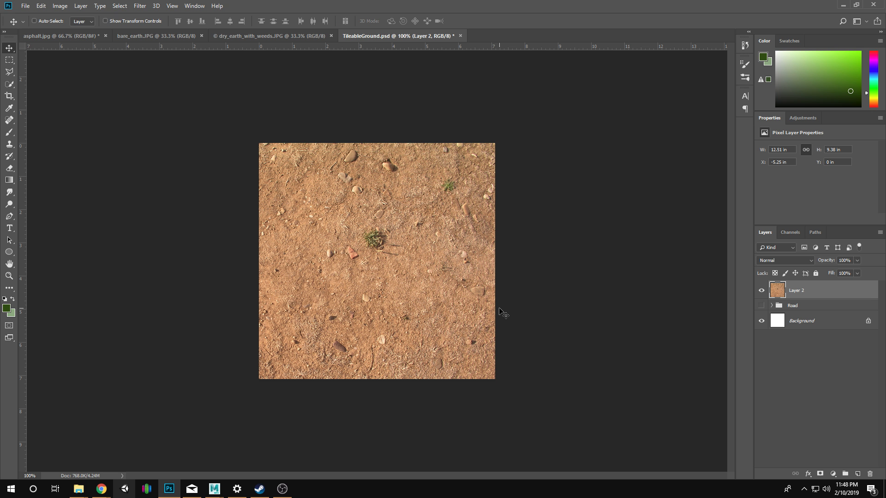
# Examine the layers and smart filters inside the Road group, then hide the group again and reselect the visible Layer 2.
pyautogui.click(9, 60)
pyautogui.click(761, 291)
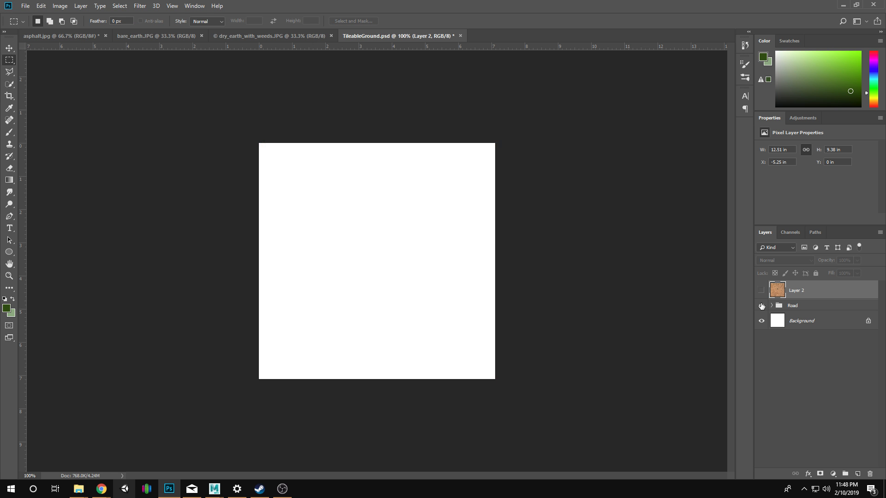
pyautogui.click(761, 306)
pyautogui.click(771, 308)
pyautogui.click(771, 306)
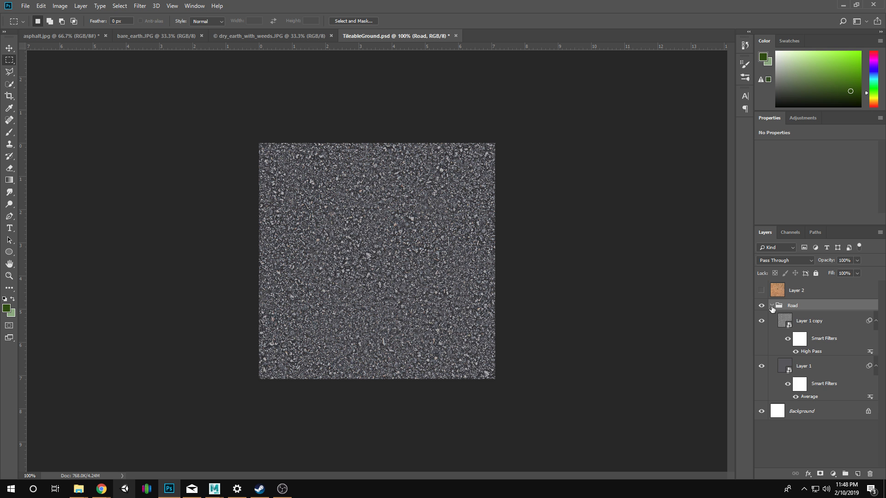
pyautogui.click(771, 306)
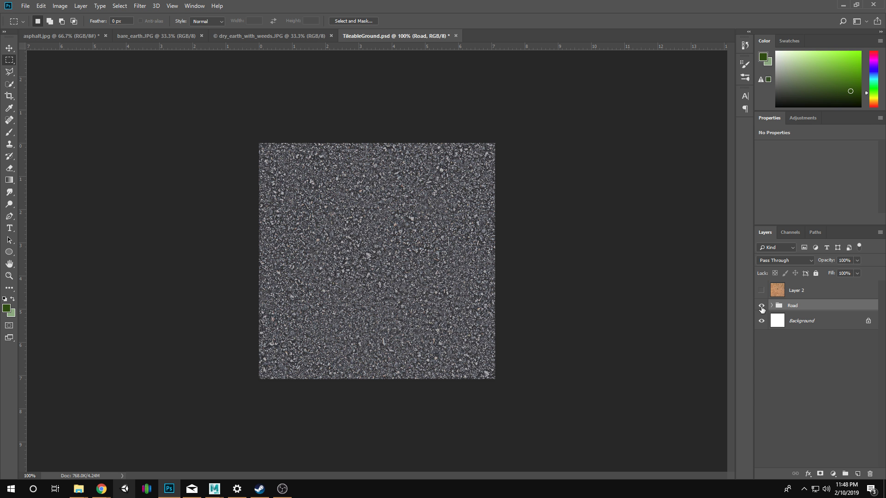
pyautogui.click(761, 305)
pyautogui.click(761, 291)
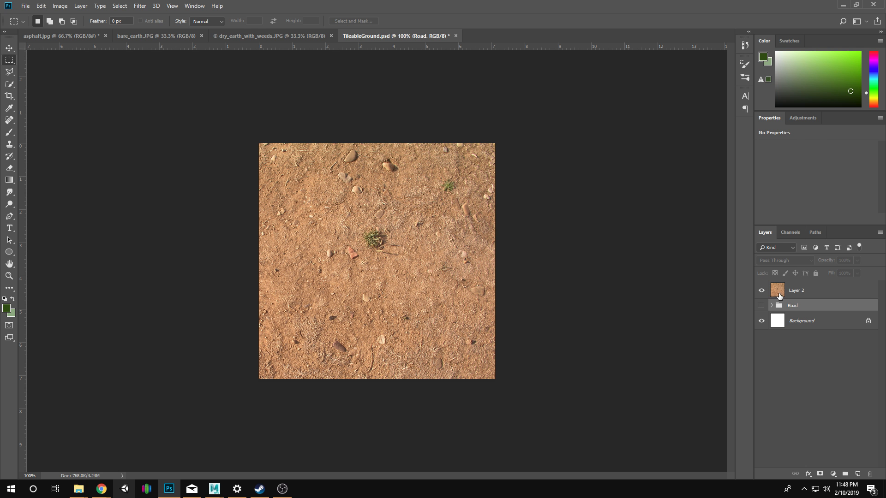
pyautogui.click(779, 296)
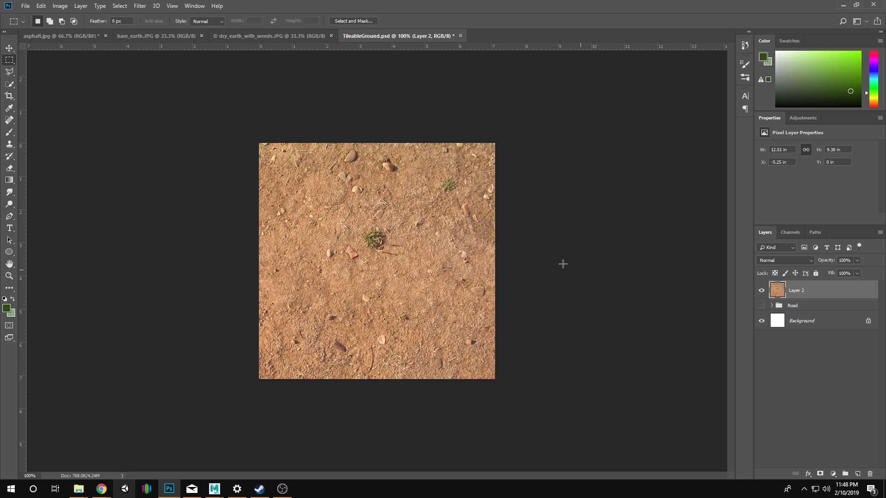
pyautogui.click(148, 7)
pyautogui.moveTo(198, 192)
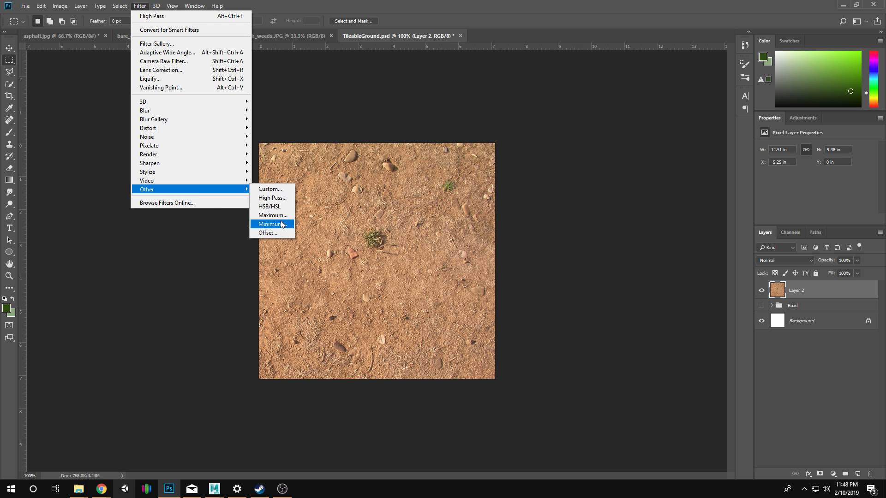
pyautogui.click(270, 232)
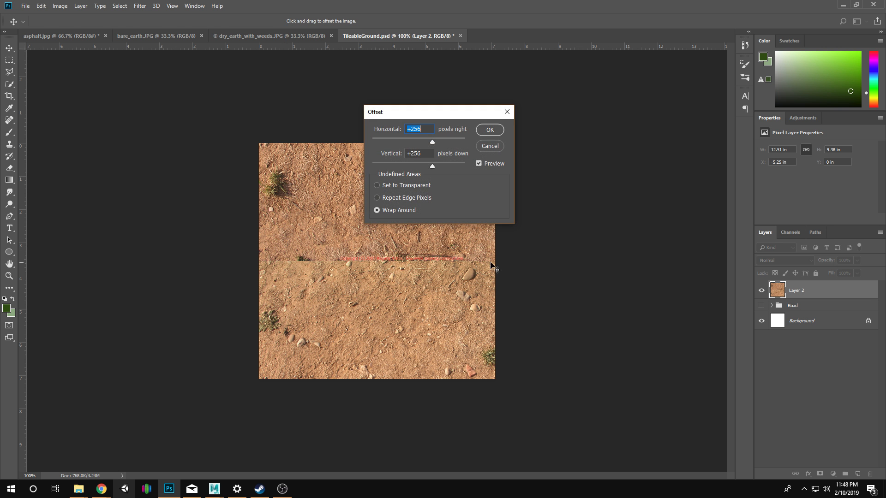
pyautogui.click(493, 150)
# Select the whole canvas with a rectangular marquee and crop the image to it, removing Layer 2's overhang.
pyautogui.press('m')
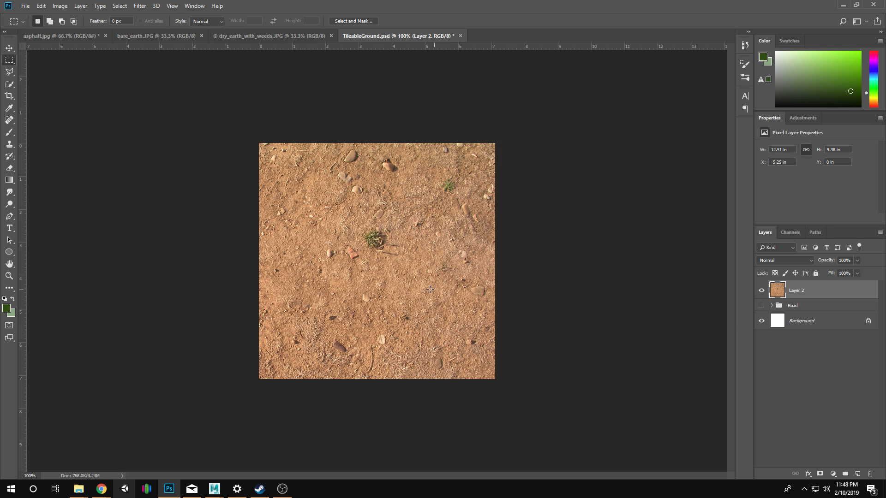
pyautogui.moveTo(216, 94); pyautogui.dragTo(569, 394)
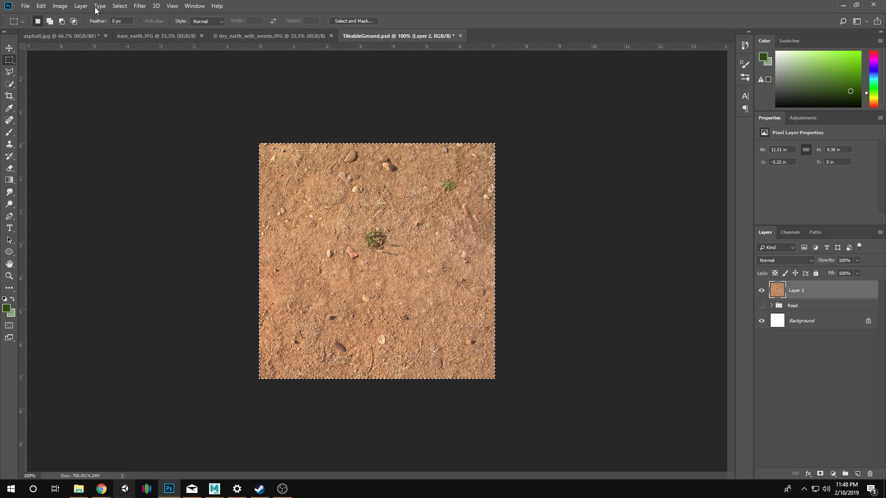
pyautogui.click(60, 6)
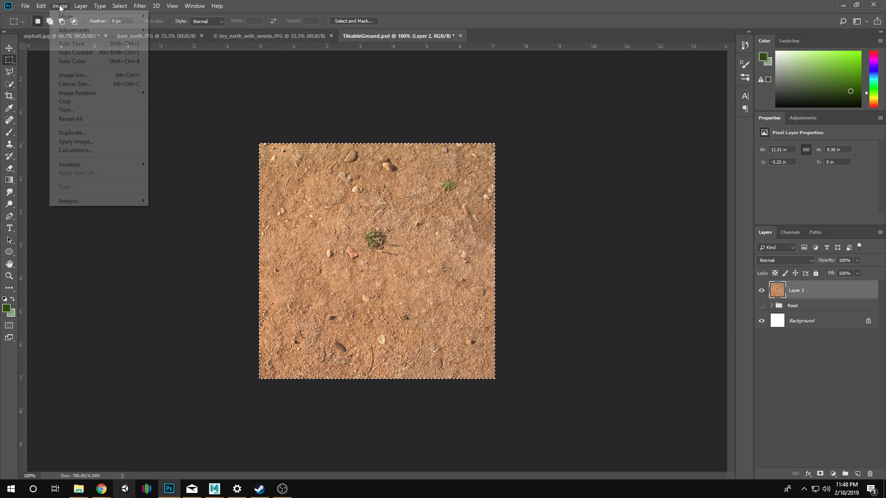
pyautogui.click(92, 102)
pyautogui.click(140, 6)
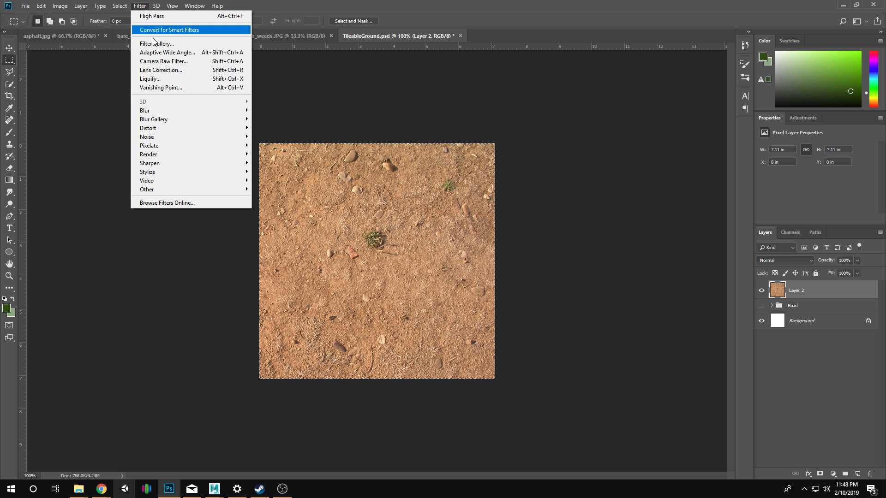
pyautogui.click(164, 60)
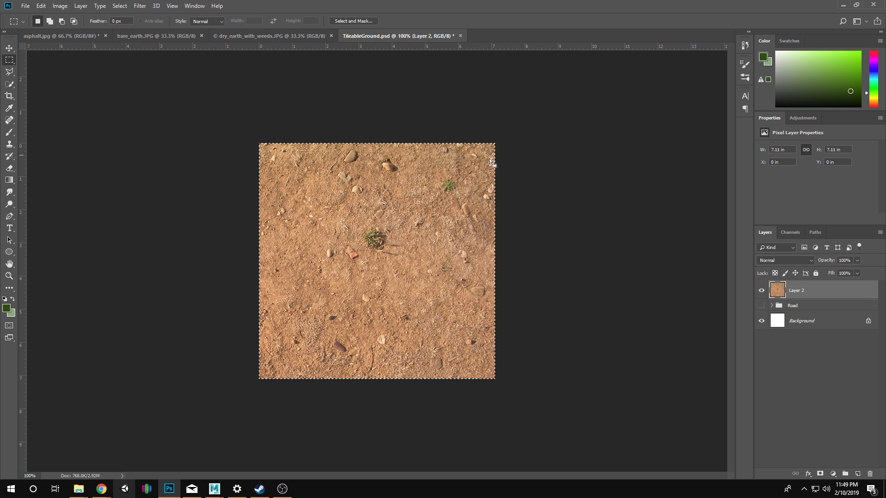
# Duplicate Layer 2 as Layer 2 copy.
pyautogui.rightClick(805, 291)
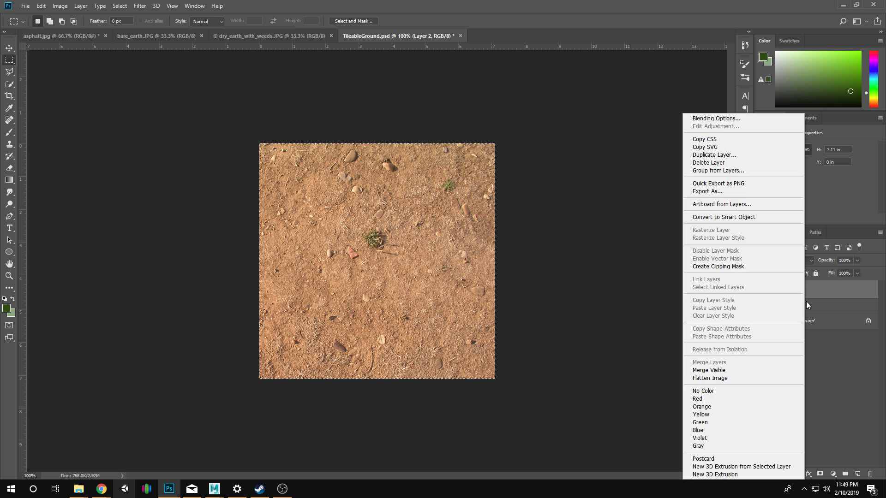
pyautogui.click(714, 155)
pyautogui.click(861, 401)
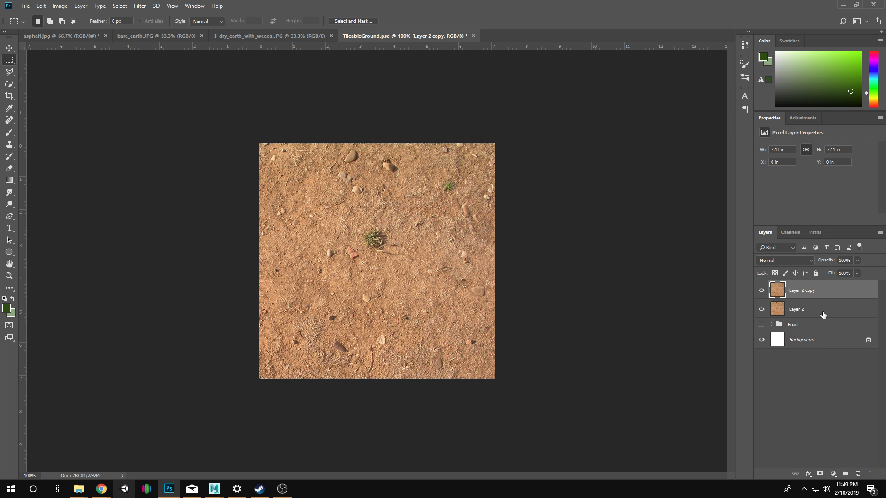
# Offset Layer 2 copy by +256 pixels horizontally and vertically with Wrap Around.
pyautogui.moveTo(824, 309); pyautogui.dragTo(785, 303)
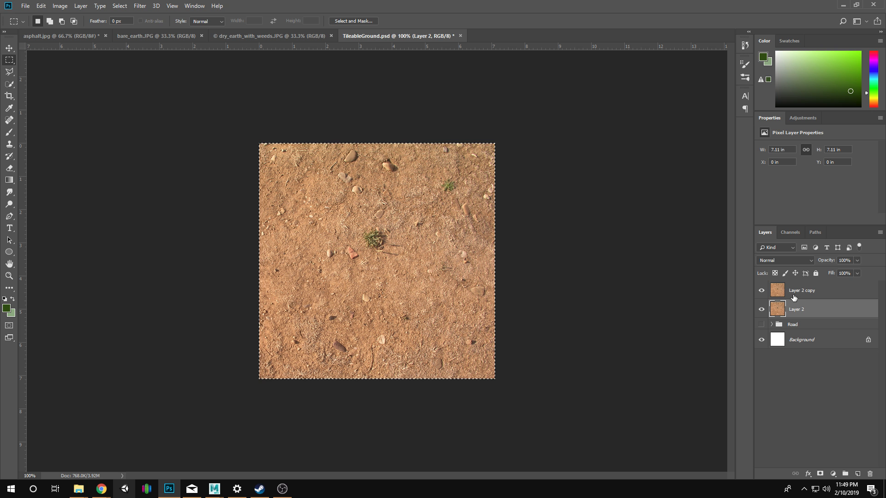
pyautogui.click(798, 292)
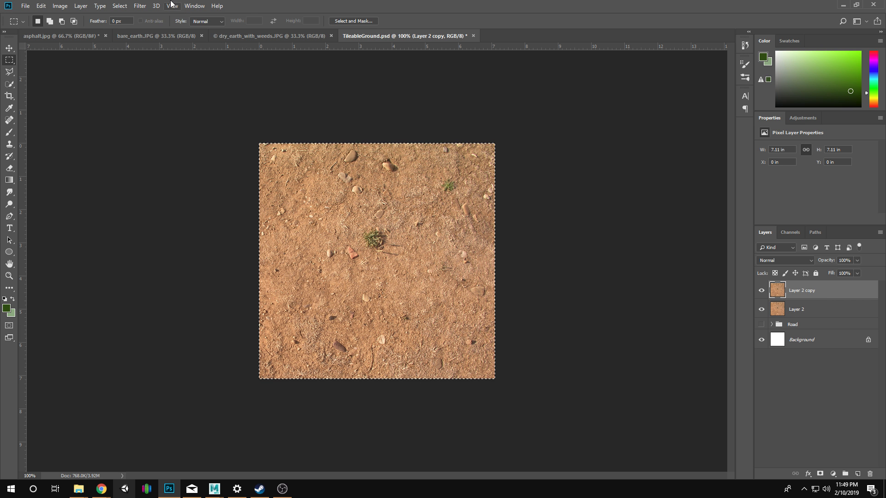
pyautogui.click(140, 5)
pyautogui.moveTo(174, 191)
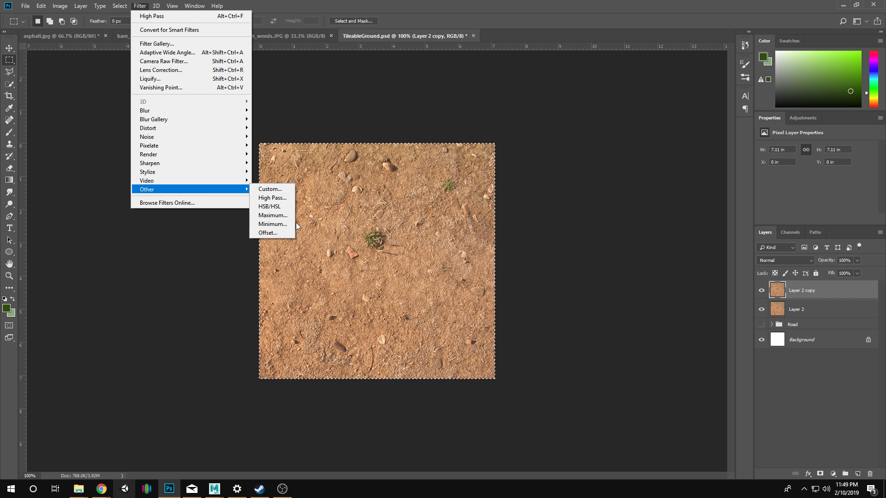
pyautogui.click(268, 233)
pyautogui.click(489, 131)
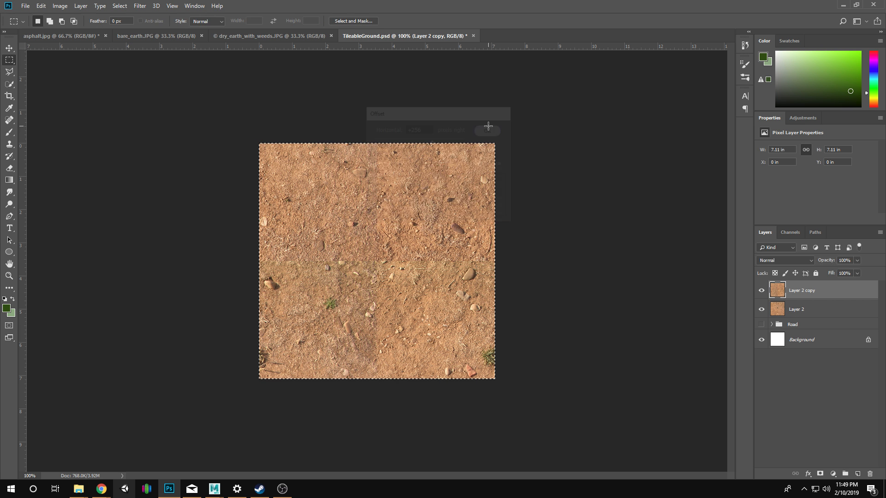
# Add a layer mask to Layer 2 copy and brush black over the cross-shaped seams to blend them with Layer 2.
pyautogui.press('z')
pyautogui.click(370, 260)
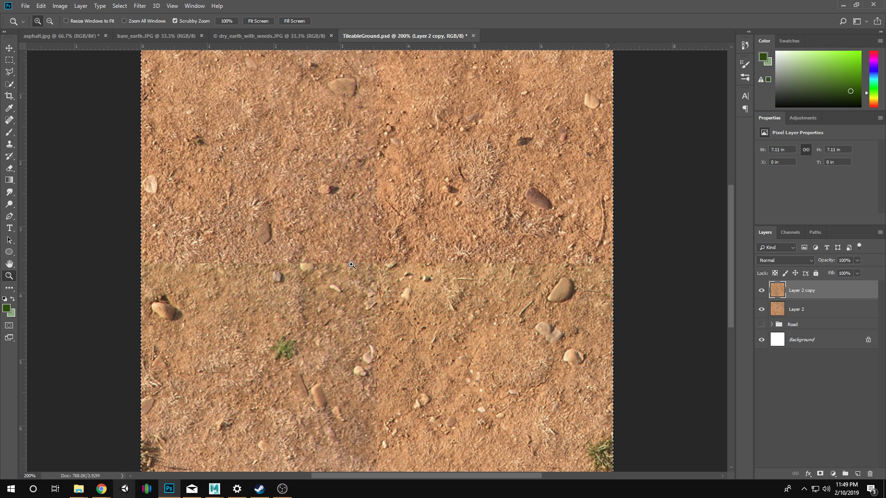
pyautogui.keyDown('alt'); pyautogui.click(442, 290); pyautogui.keyUp('alt')
pyautogui.keyDown('alt'); pyautogui.click(375, 269); pyautogui.keyUp('alt')
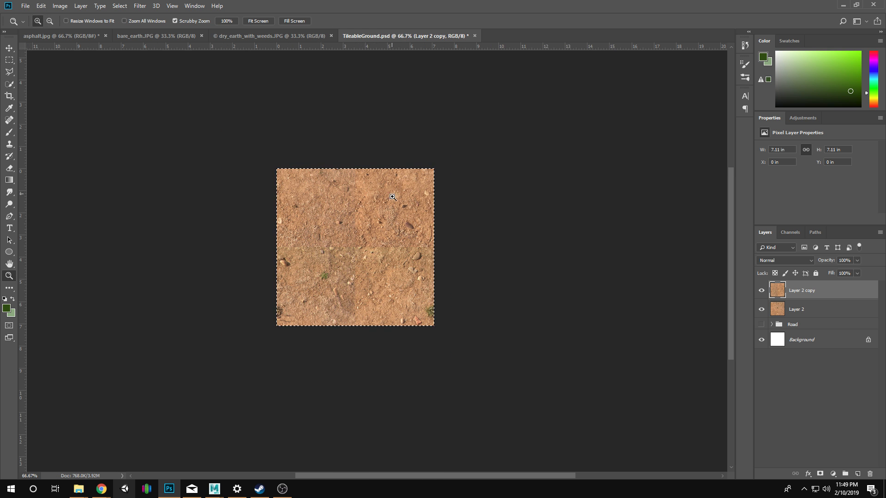
pyautogui.click(376, 283)
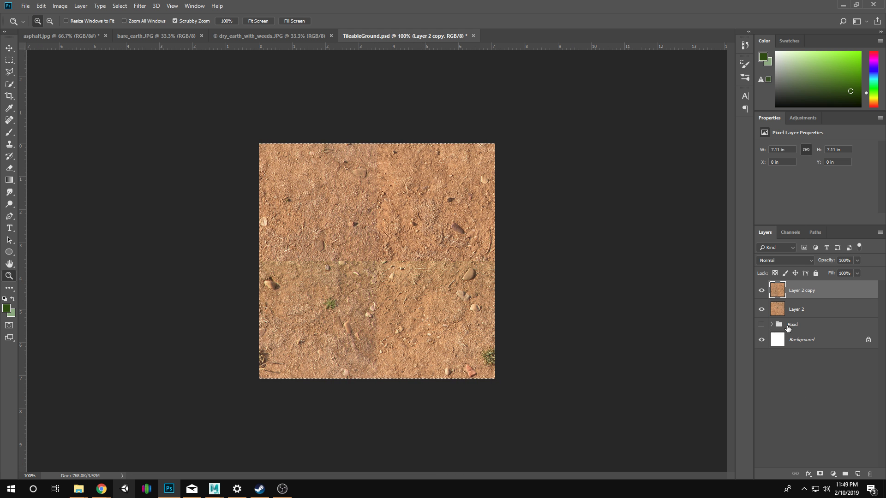
pyautogui.click(820, 473)
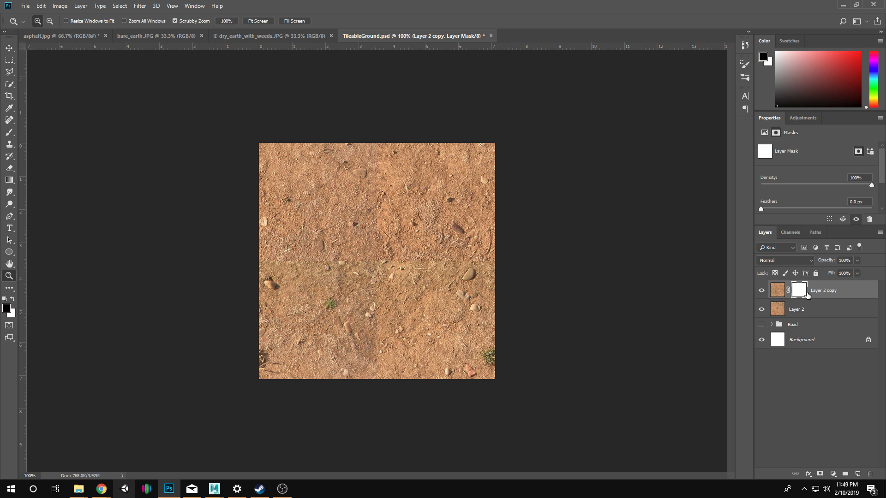
pyautogui.press('b')
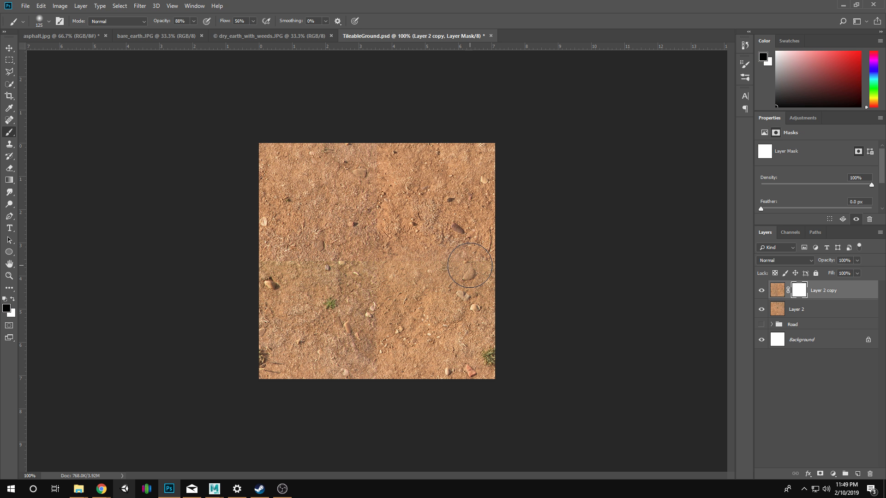
pyautogui.moveTo(472, 265)
pyautogui.mouseDown()
pyautogui.moveTo(448, 271)
pyautogui.moveTo(477, 268)
pyautogui.moveTo(392, 272)
pyautogui.moveTo(426, 263)
pyautogui.moveTo(404, 262)
pyautogui.moveTo(370, 218)
pyautogui.moveTo(418, 249)
pyautogui.moveTo(378, 241)
pyautogui.moveTo(443, 252)
pyautogui.moveTo(406, 238)
pyautogui.moveTo(395, 211)
pyautogui.moveTo(428, 219)
pyautogui.moveTo(461, 240)
pyautogui.mouseUp()
pyautogui.moveTo(329, 266)
pyautogui.mouseDown()
pyautogui.moveTo(361, 287)
pyautogui.moveTo(324, 301)
pyautogui.moveTo(349, 304)
pyautogui.moveTo(362, 354)
pyautogui.moveTo(346, 353)
pyautogui.moveTo(361, 346)
pyautogui.moveTo(355, 340)
pyautogui.moveTo(297, 345)
pyautogui.moveTo(314, 342)
pyautogui.moveTo(298, 345)
pyautogui.moveTo(307, 294)
pyautogui.moveTo(297, 219)
pyautogui.moveTo(331, 191)
pyautogui.mouseUp()
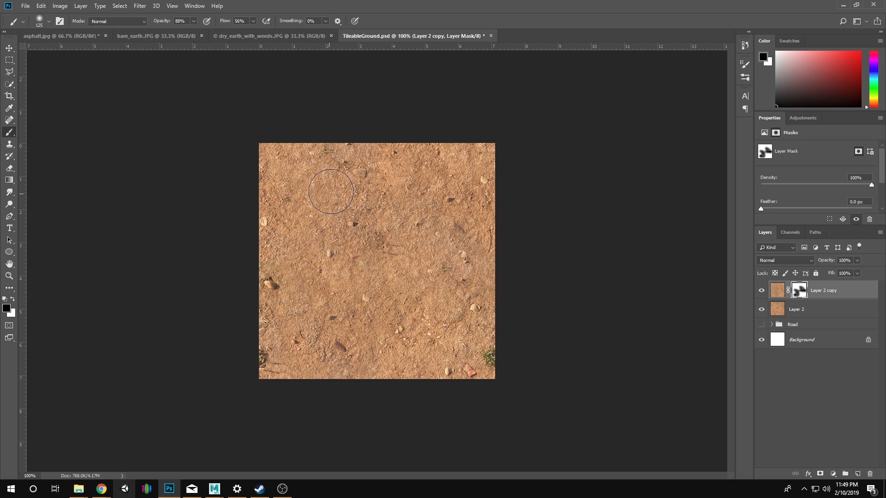
# Brush black on Layer 2 copy's mask along the upper part of the central vertical seam to reveal more of Layer 2.
pyautogui.press('z')
pyautogui.click(393, 256)
pyautogui.keyDown('alt'); pyautogui.click(406, 306); pyautogui.keyUp('alt')
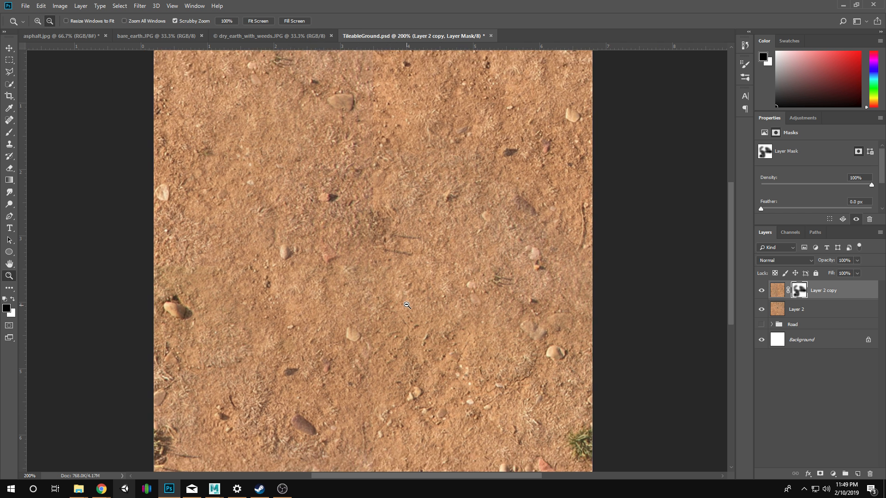
pyautogui.keyDown('alt'); pyautogui.click(406, 306); pyautogui.keyUp('alt')
pyautogui.keyDown('alt'); pyautogui.click(405, 305); pyautogui.keyUp('alt')
pyautogui.click(348, 181)
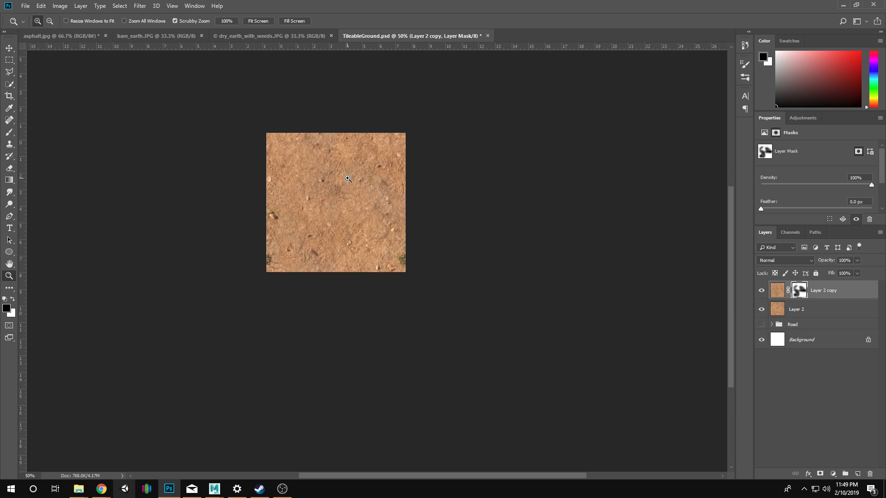
pyautogui.click(350, 183)
pyautogui.click(387, 152)
pyautogui.moveTo(386, 140)
pyautogui.mouseDown()
pyautogui.moveTo(396, 176)
pyautogui.moveTo(380, 164)
pyautogui.moveTo(387, 164)
pyautogui.moveTo(381, 144)
pyautogui.moveTo(387, 208)
pyautogui.moveTo(383, 223)
pyautogui.moveTo(370, 222)
pyautogui.moveTo(429, 209)
pyautogui.mouseUp()
pyautogui.press('b')
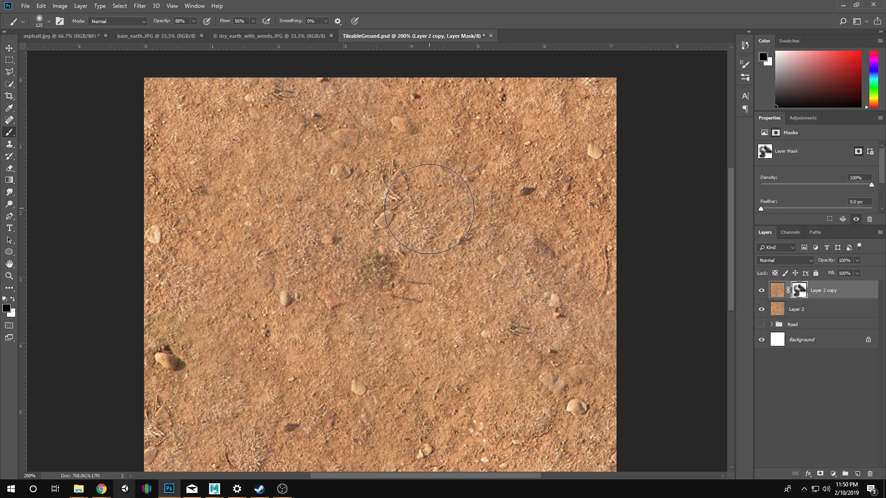
# Reduce the brush size to 90 and brush Layer 2 copy's mask around the texture's center to fade out the green weed.
pyautogui.press('x')
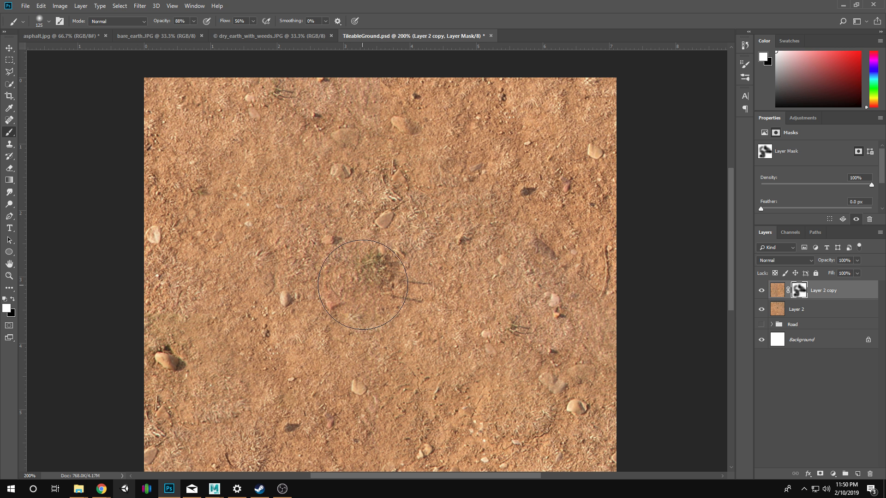
pyautogui.press('[')
pyautogui.press('[')
pyautogui.moveTo(379, 271)
pyautogui.mouseDown()
pyautogui.moveTo(256, 293)
pyautogui.moveTo(343, 289)
pyautogui.moveTo(387, 267)
pyautogui.moveTo(451, 316)
pyautogui.moveTo(412, 275)
pyautogui.moveTo(472, 304)
pyautogui.moveTo(444, 358)
pyautogui.moveTo(391, 245)
pyautogui.mouseUp()
pyautogui.press('x')
pyautogui.hotkey('ctrl', 'alt', 'z')
pyautogui.hotkey('ctrl', 'alt', 'z')
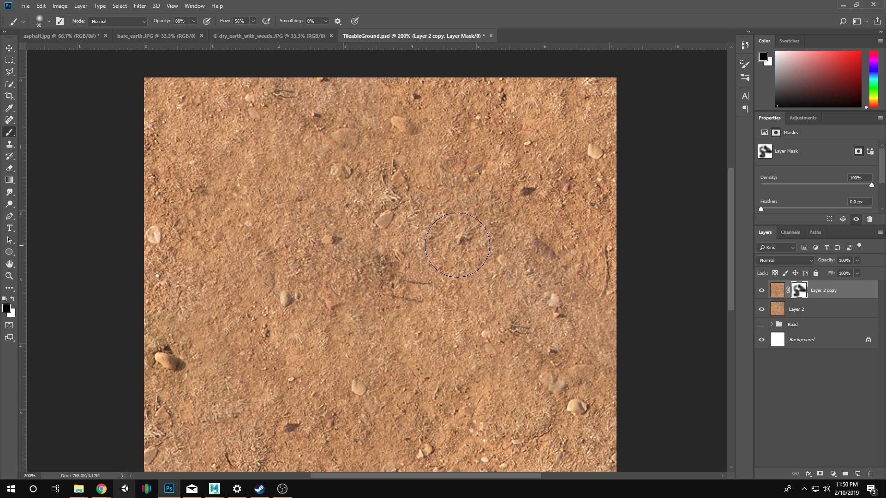
pyautogui.hotkey('ctrl', 'alt', 'z')
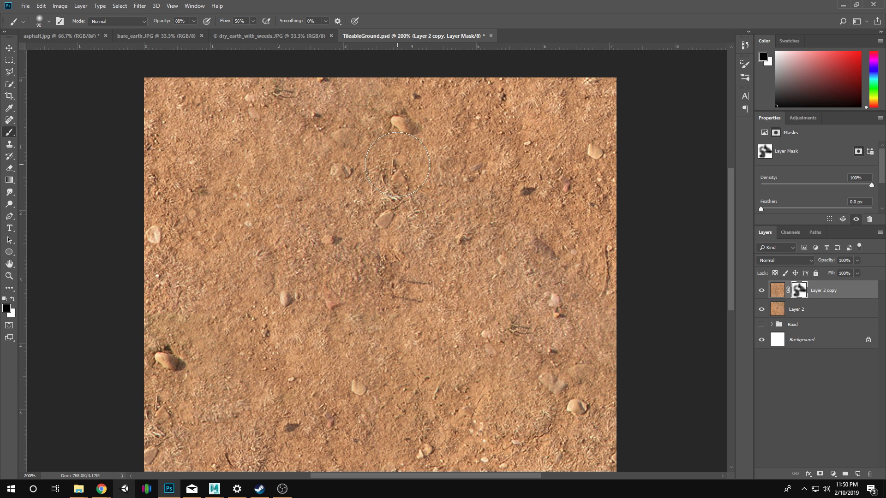
# Reduce the brush size to 60 and brush white on the mask over the dark stone near the texture's lower edge to hide it.
pyautogui.moveTo(437, 426); pyautogui.dragTo(421, 272)
pyautogui.moveTo(285, 286); pyautogui.dragTo(318, 311)
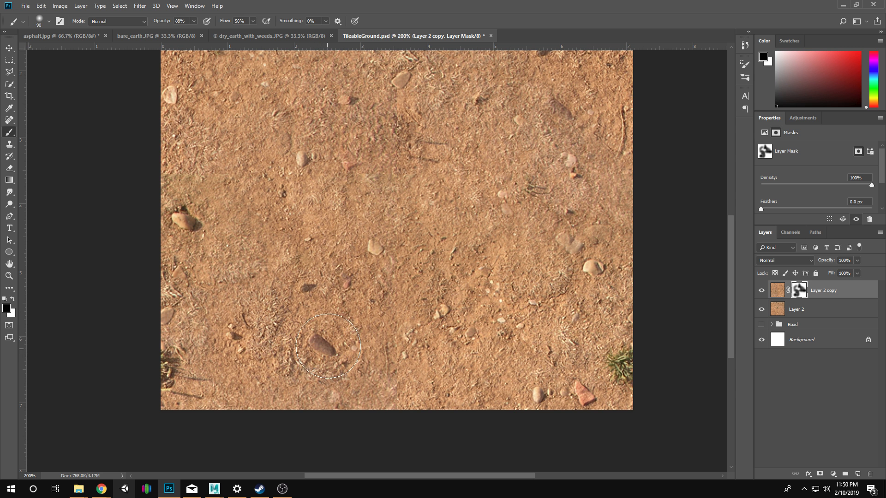
pyautogui.press('x')
pyautogui.press('[')
pyautogui.press('[')
pyautogui.press('[')
pyautogui.moveTo(323, 346); pyautogui.dragTo(324, 349)
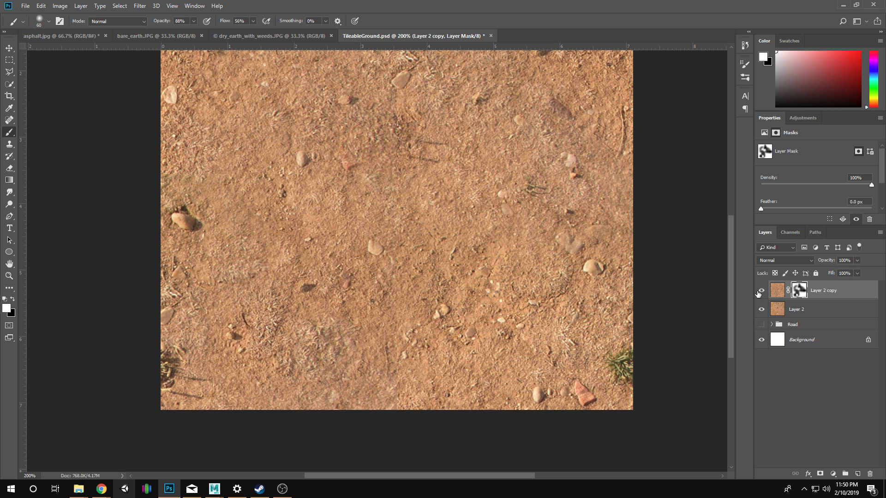
# Brush black on Layer 2 copy's mask over the green weeds in both lower corners and the reddish stone near the lower edge.
pyautogui.press('x')
pyautogui.moveTo(629, 370)
pyautogui.mouseDown()
pyautogui.moveTo(627, 351)
pyautogui.moveTo(632, 370)
pyautogui.moveTo(617, 359)
pyautogui.moveTo(643, 385)
pyautogui.mouseUp()
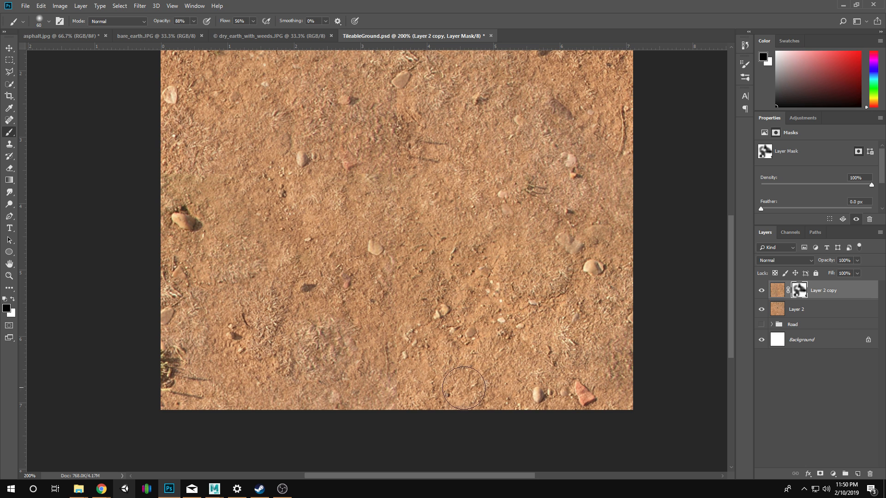
pyautogui.moveTo(170, 377)
pyautogui.mouseDown()
pyautogui.moveTo(181, 360)
pyautogui.moveTo(175, 355)
pyautogui.moveTo(167, 377)
pyautogui.moveTo(168, 354)
pyautogui.moveTo(175, 374)
pyautogui.mouseUp()
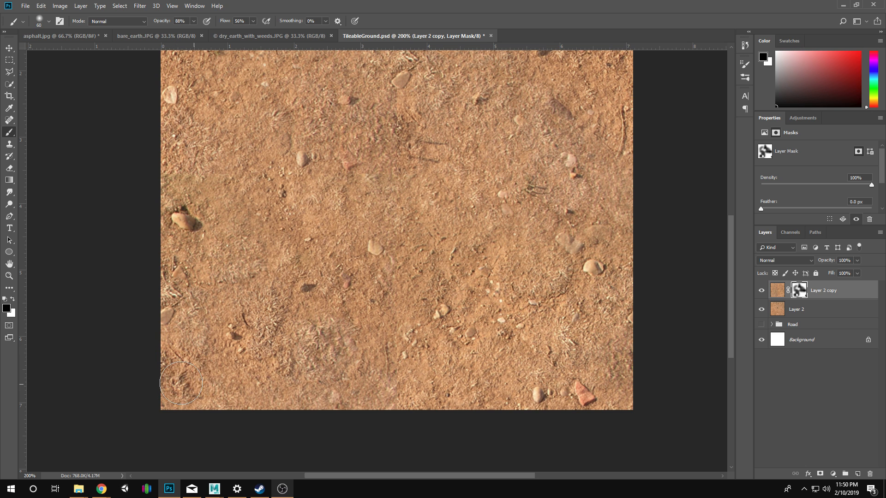
pyautogui.moveTo(408, 316)
pyautogui.mouseDown()
pyautogui.moveTo(329, 404)
pyautogui.moveTo(368, 300)
pyautogui.mouseUp()
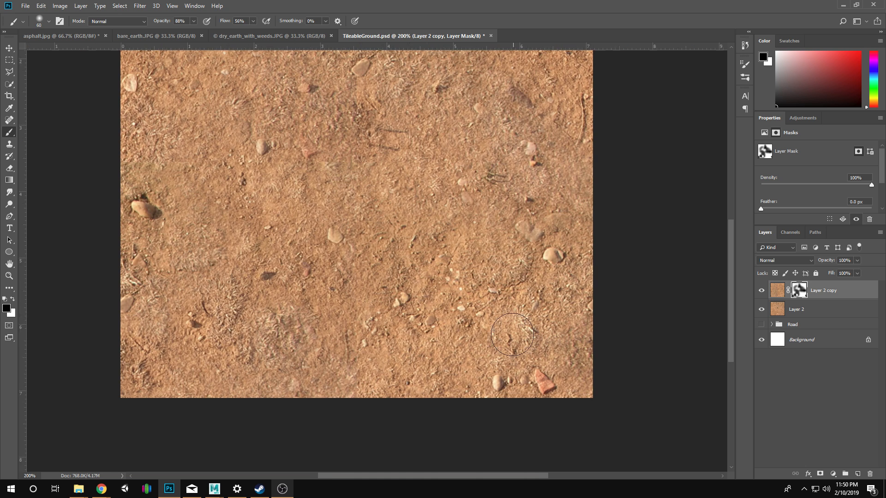
pyautogui.moveTo(541, 372); pyautogui.dragTo(548, 373)
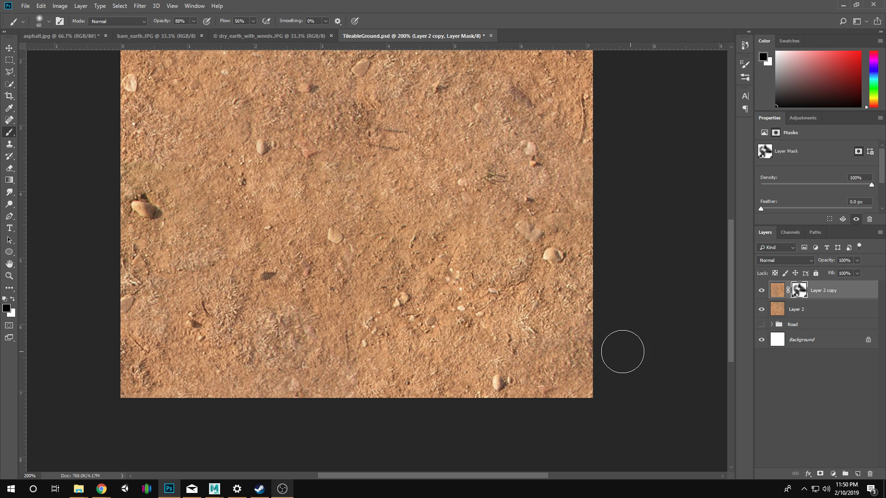
# Reapply the Offset filter to Layer 2 copy's image.
pyautogui.moveTo(204, 240); pyautogui.dragTo(211, 306)
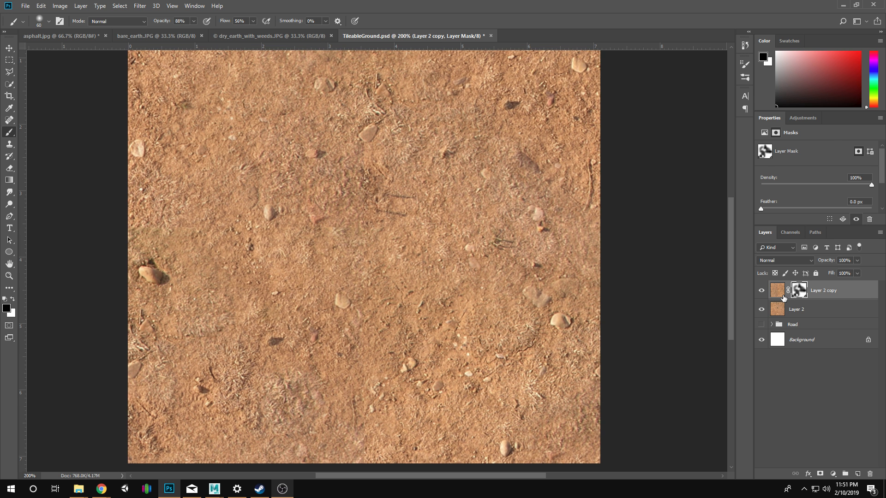
pyautogui.click(783, 297)
pyautogui.press('z')
pyautogui.keyDown('alt'); pyautogui.click(362, 195); pyautogui.keyUp('alt')
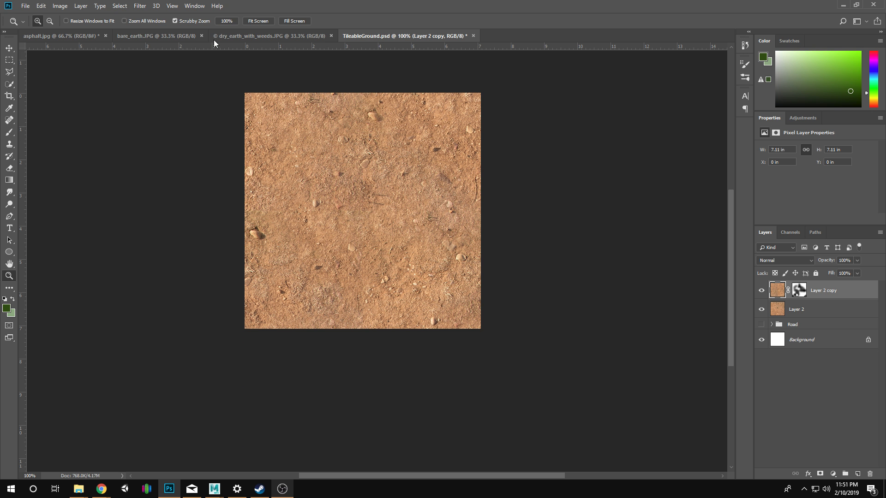
pyautogui.click(140, 6)
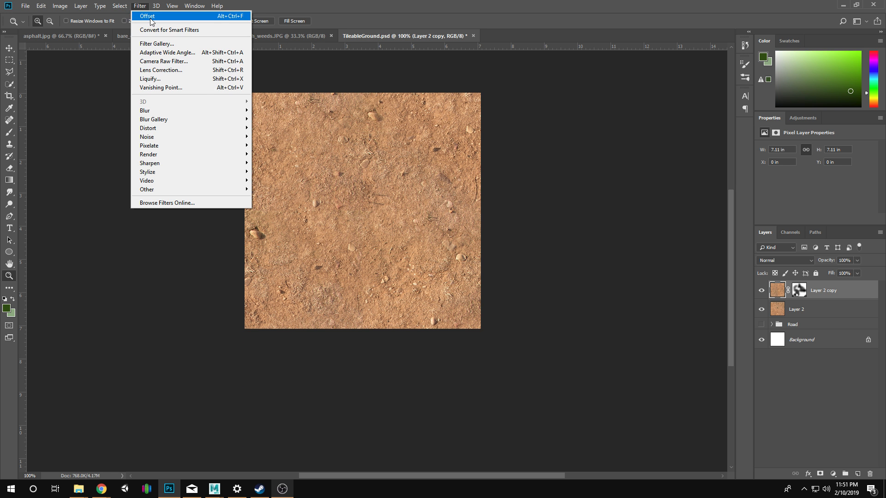
pyautogui.click(150, 18)
pyautogui.press('b')
pyautogui.hotkey('ctrl', 'z')
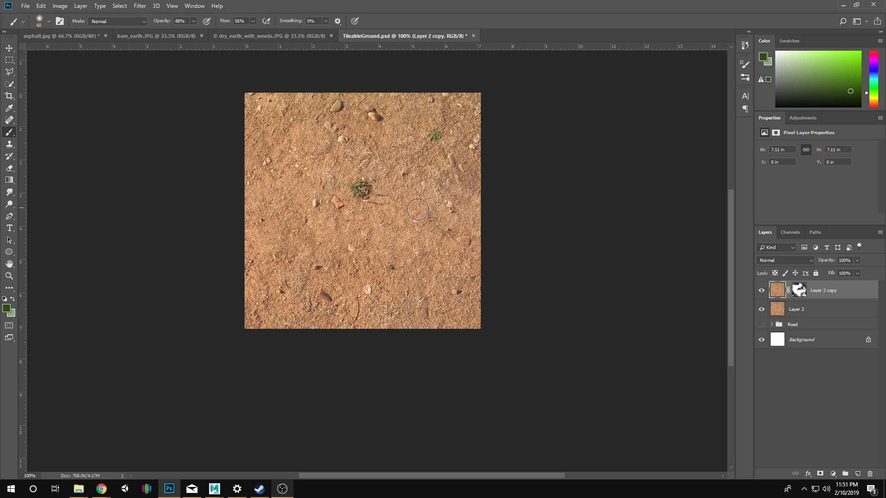
# Brush white on Layer 2 copy's mask over the green weed near the texture's center.
pyautogui.press('z')
pyautogui.click(422, 187)
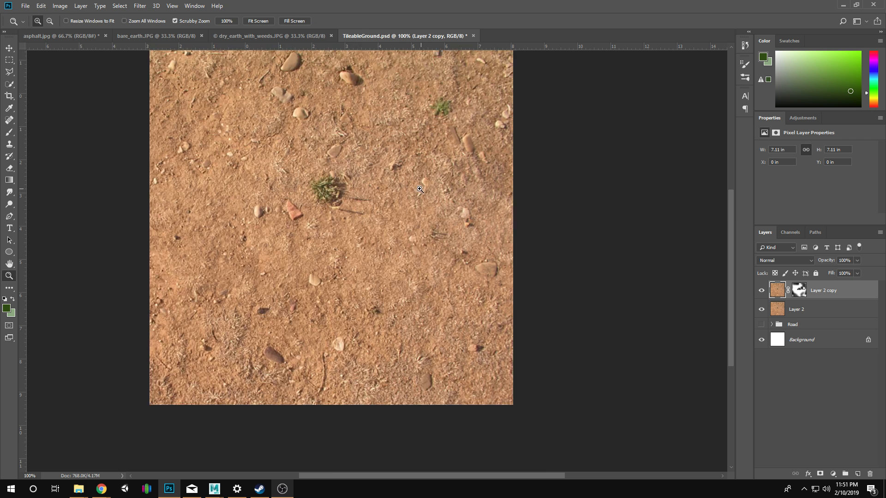
pyautogui.moveTo(382, 217); pyautogui.dragTo(421, 250)
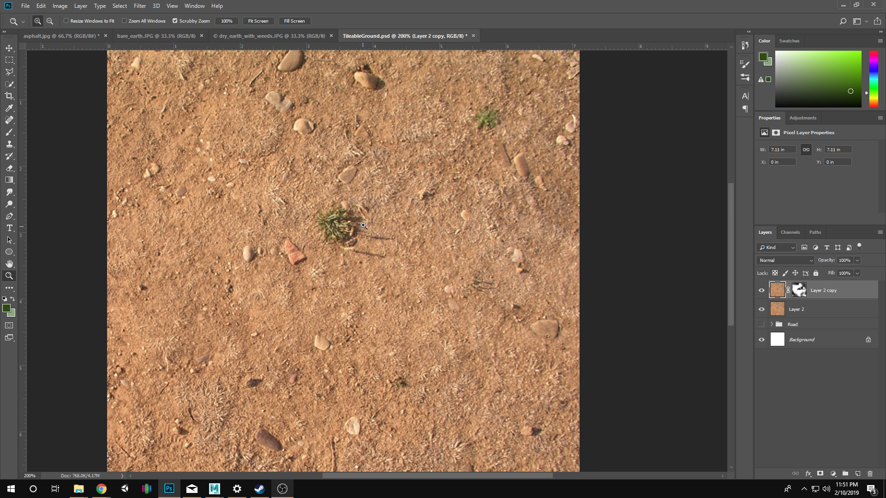
pyautogui.press('x')
pyautogui.press('b')
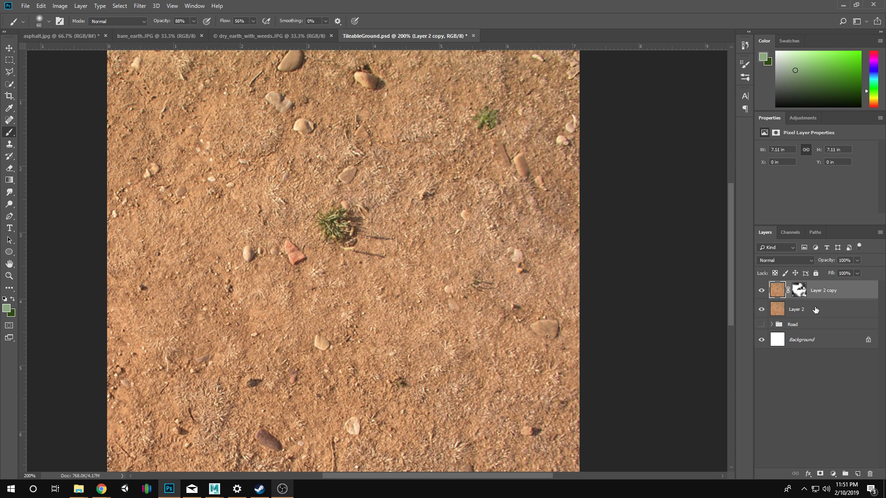
pyautogui.click(800, 291)
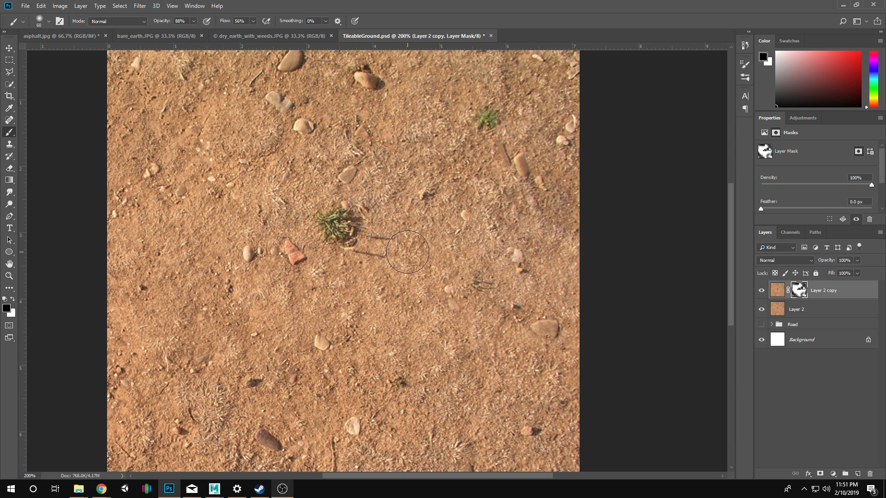
pyautogui.press('x')
pyautogui.click(329, 213)
# Toggle the visibility of Layer 2 copy and Layer 2 to examine what each contributes to the blend.
pyautogui.click(762, 294)
pyautogui.click(761, 310)
pyautogui.click(761, 294)
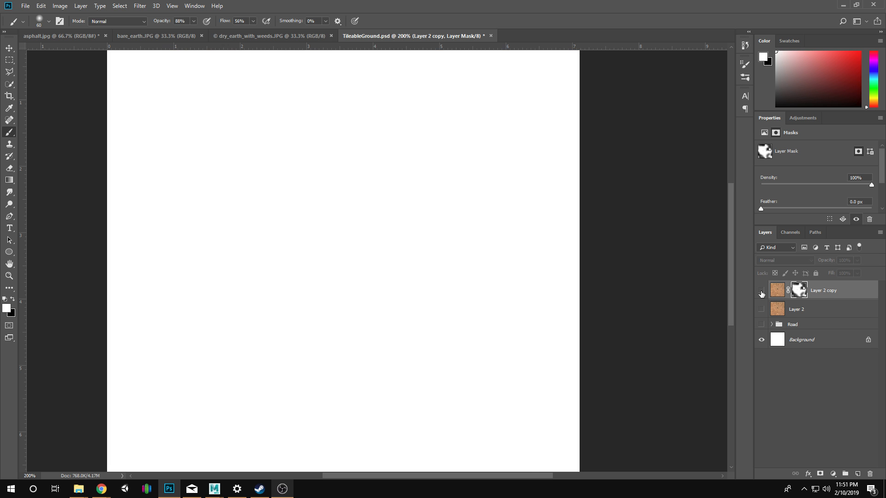
pyautogui.click(762, 294)
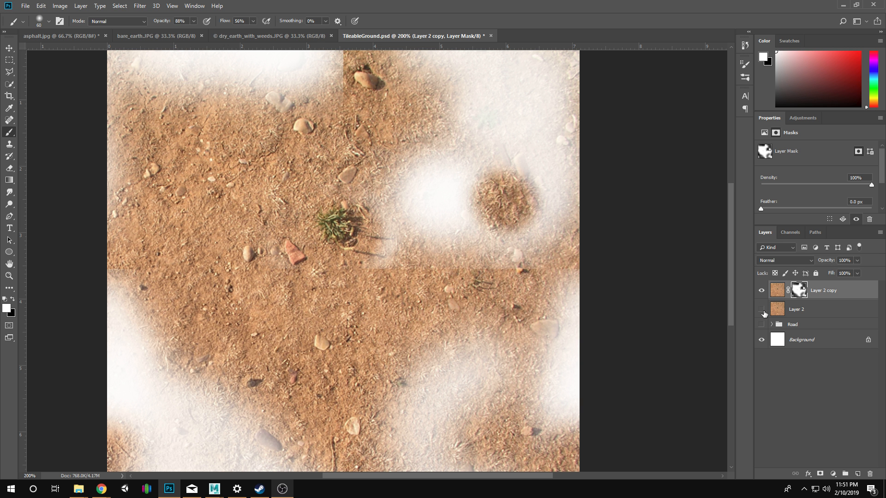
pyautogui.click(761, 310)
pyautogui.click(762, 311)
pyautogui.click(762, 309)
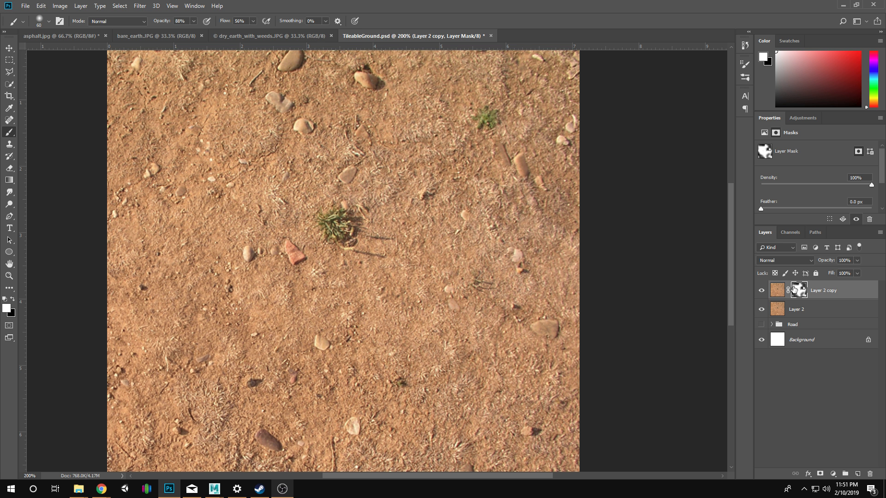
# Reapply the Offset filter to Layer 2 copy's mask and then to its image.
pyautogui.click(140, 6)
pyautogui.click(151, 17)
pyautogui.click(777, 293)
pyautogui.click(140, 6)
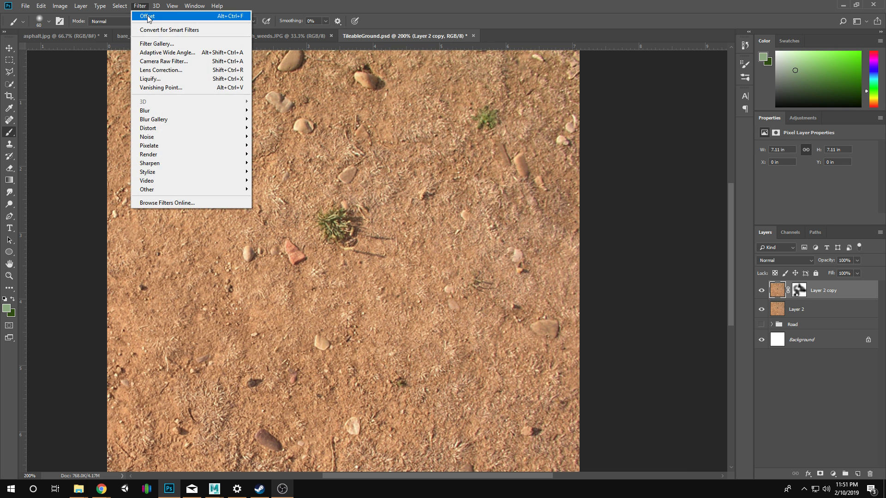
pyautogui.click(149, 18)
pyautogui.press('z')
pyautogui.keyDown('alt'); pyautogui.click(410, 278); pyautogui.keyUp('alt')
pyautogui.keyDown('alt'); pyautogui.click(410, 278); pyautogui.keyUp('alt')
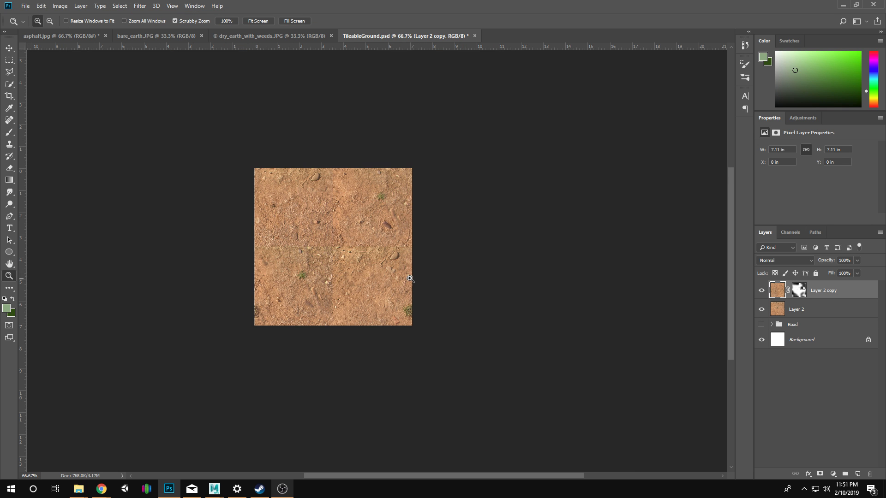
# Run the Offset filter again on Layer 2 copy's mask to realign it with the image.
pyautogui.click(800, 293)
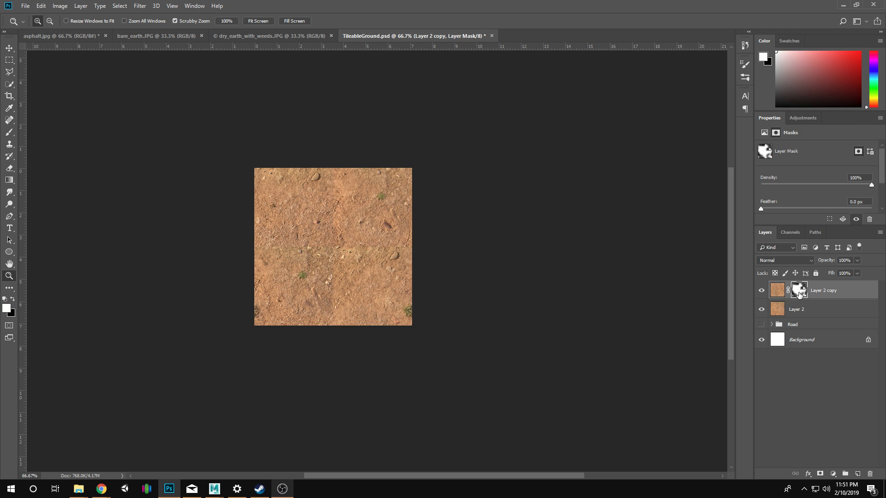
pyautogui.click(245, 243)
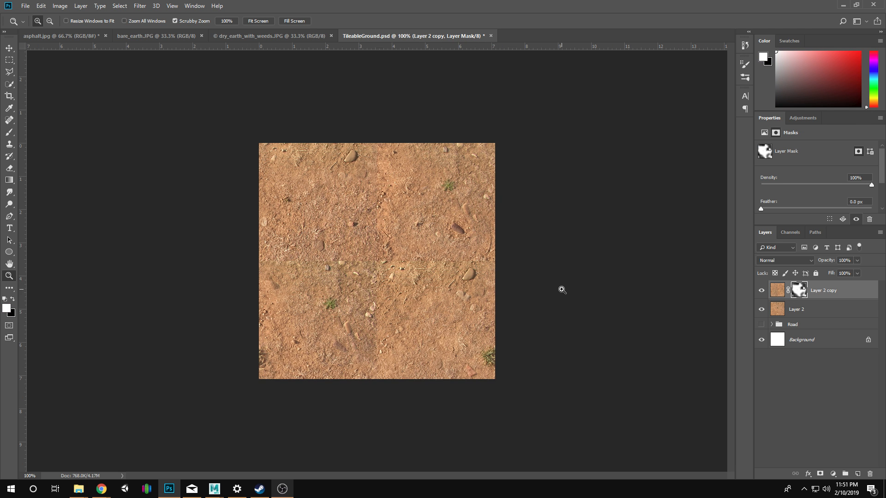
pyautogui.click(481, 235)
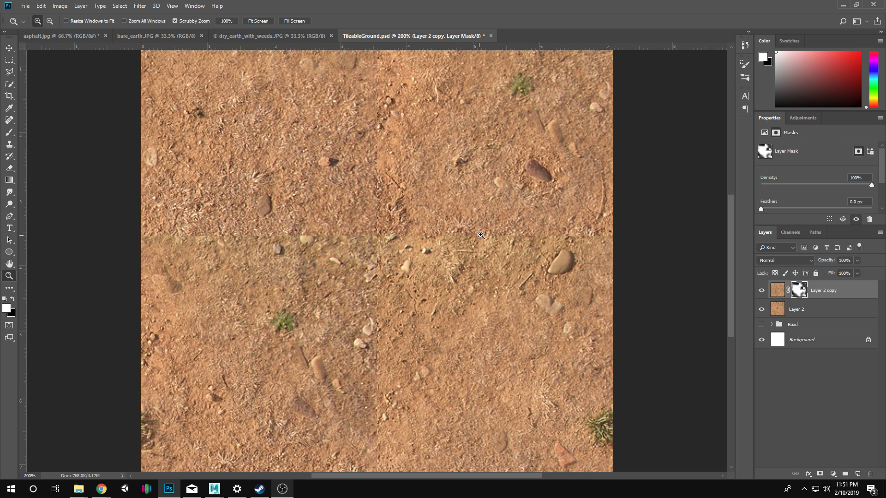
pyautogui.click(140, 5)
pyautogui.click(149, 16)
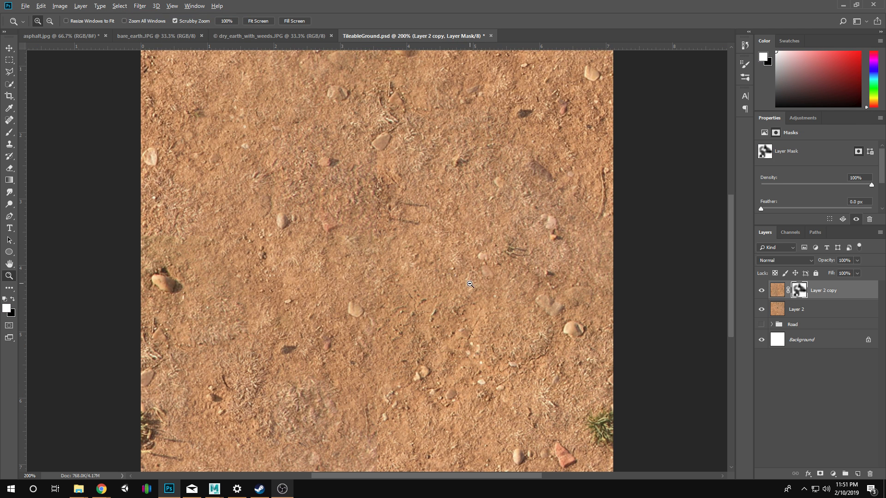
pyautogui.keyDown('alt'); pyautogui.click(469, 284); pyautogui.keyUp('alt')
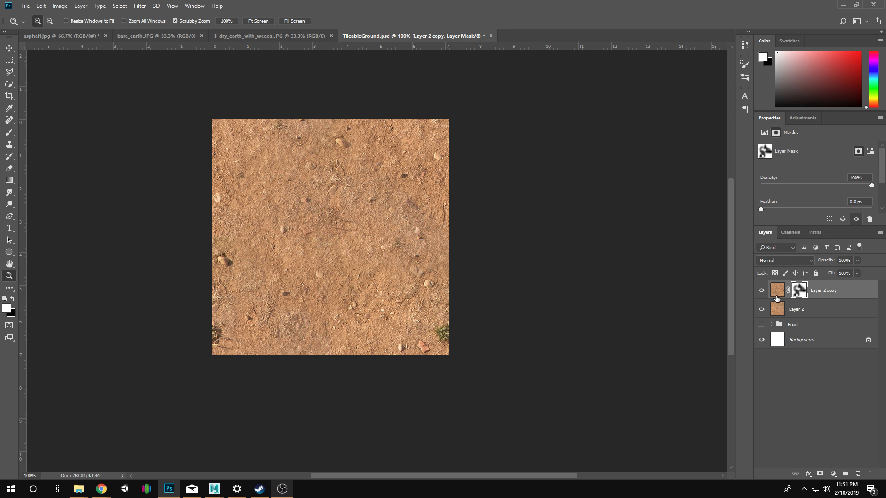
pyautogui.click(777, 290)
pyautogui.click(802, 289)
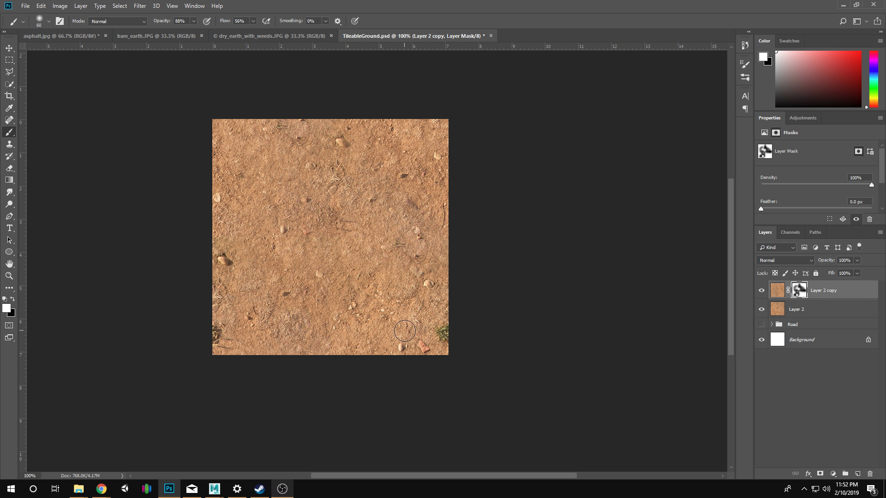
pyautogui.click(416, 308)
pyautogui.moveTo(364, 296); pyautogui.dragTo(434, 311)
pyautogui.moveTo(441, 257); pyautogui.dragTo(446, 320)
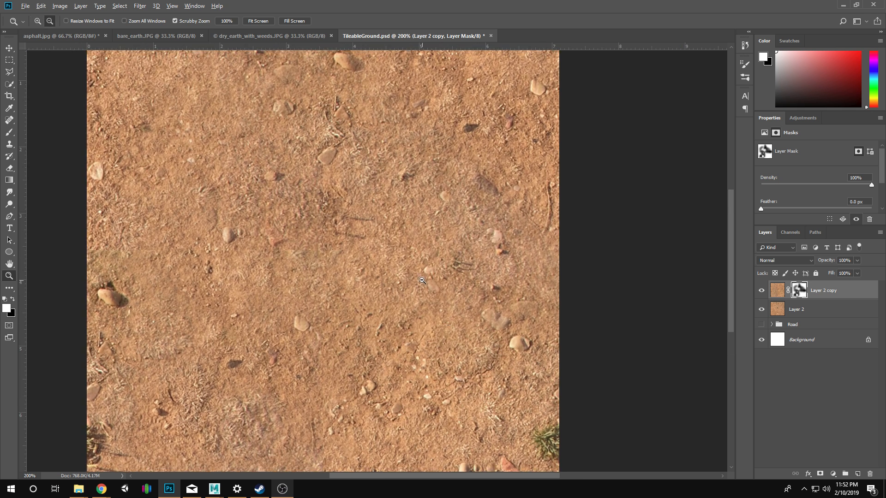
pyautogui.keyDown('alt'); pyautogui.click(471, 305); pyautogui.keyUp('alt')
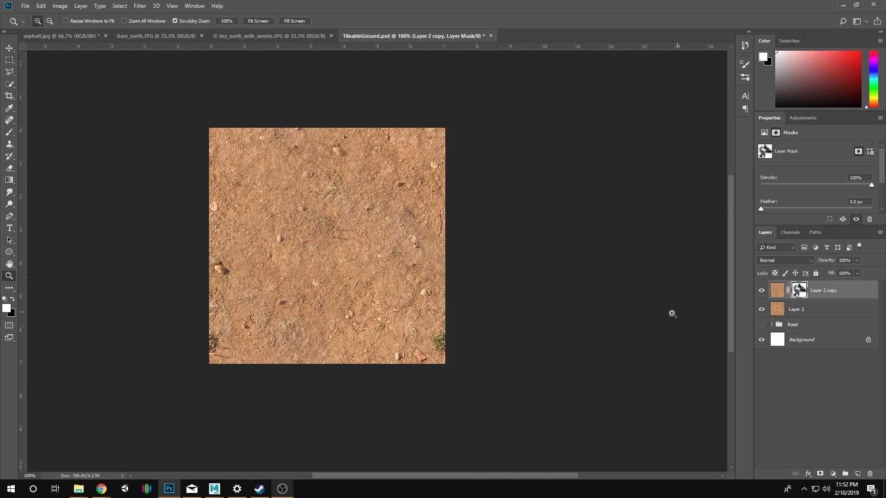
# Group Layer 2 and Layer 2 copy and name the group DirtWork.
pyautogui.keyDown('shift'); pyautogui.click(821, 306); pyautogui.keyUp('shift')
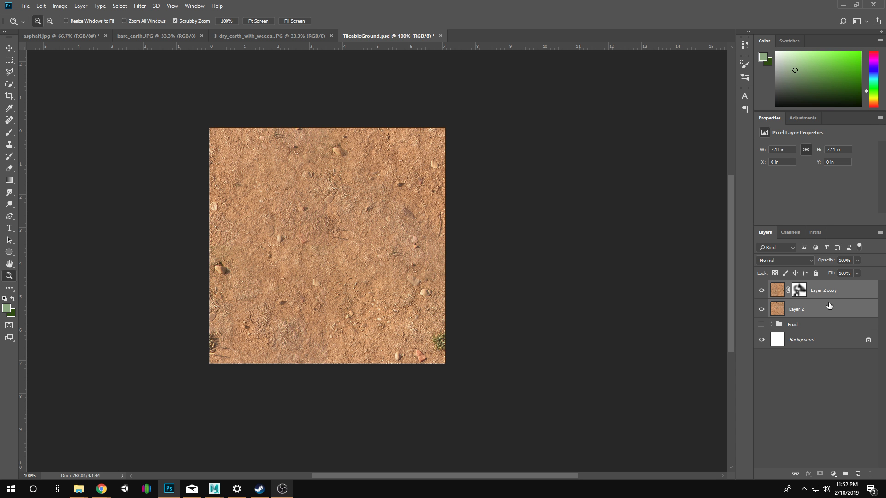
pyautogui.hotkey('ctrl', 'g')
pyautogui.doubleClick(802, 286)
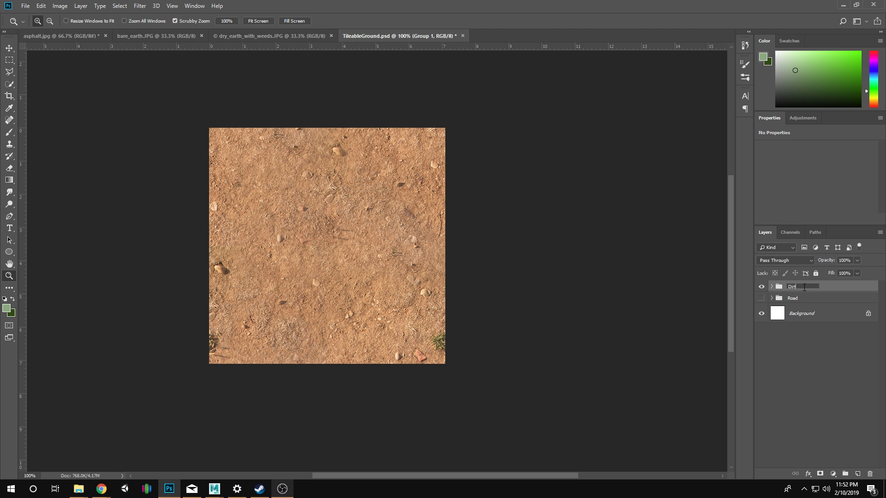
pyautogui.press('Return')
# Duplicate the DirtWork group as DirtWork copy.
pyautogui.rightClick(789, 289)
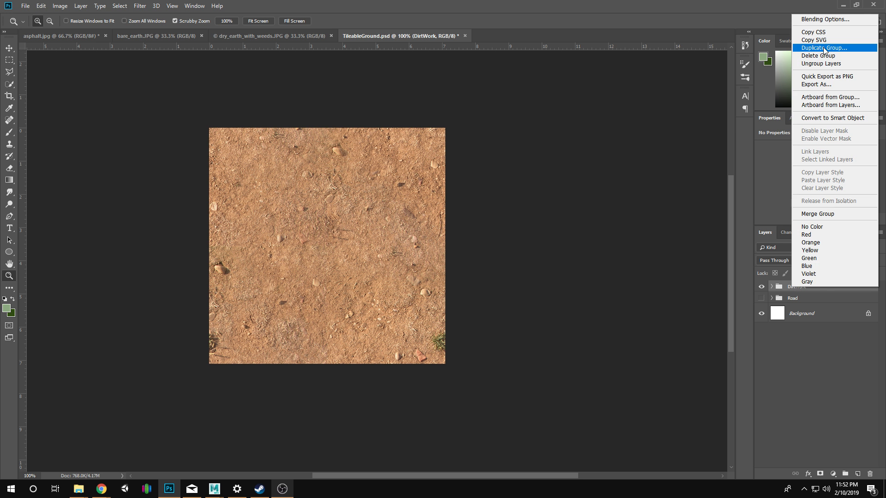
pyautogui.click(792, 49)
pyautogui.press('Return')
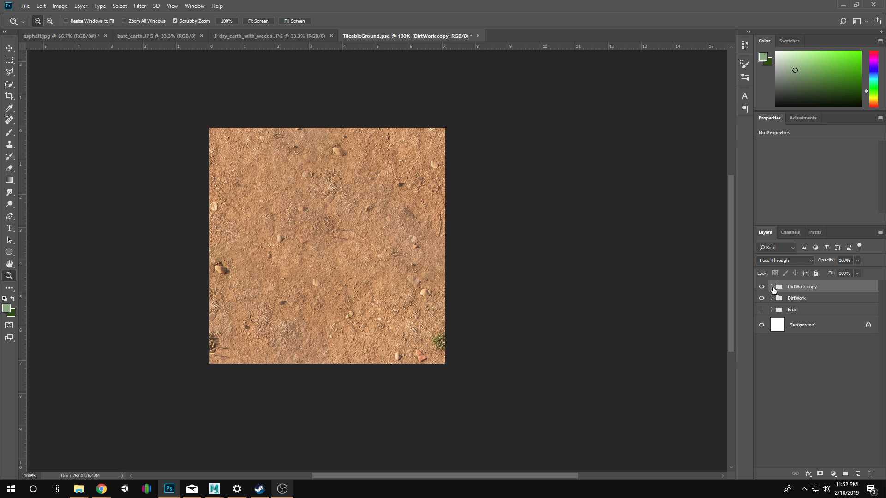
# Merge the DirtWork copy group into a single layer.
pyautogui.rightClick(802, 289)
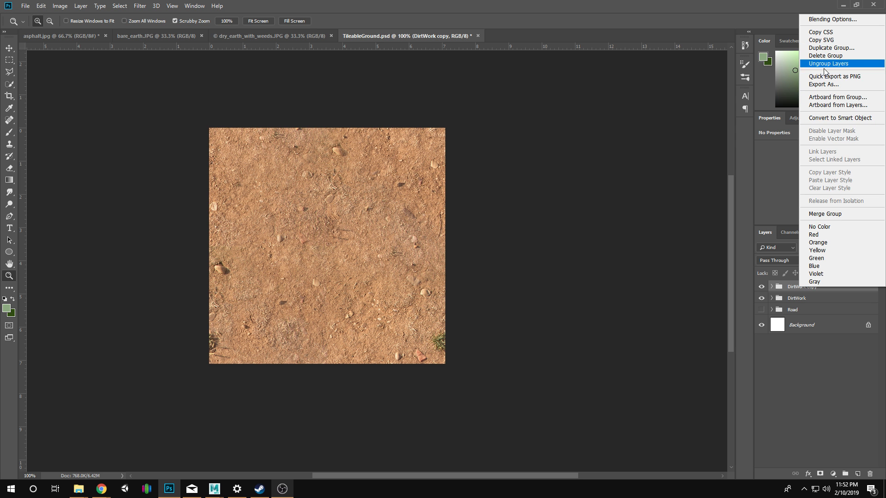
pyautogui.click(819, 214)
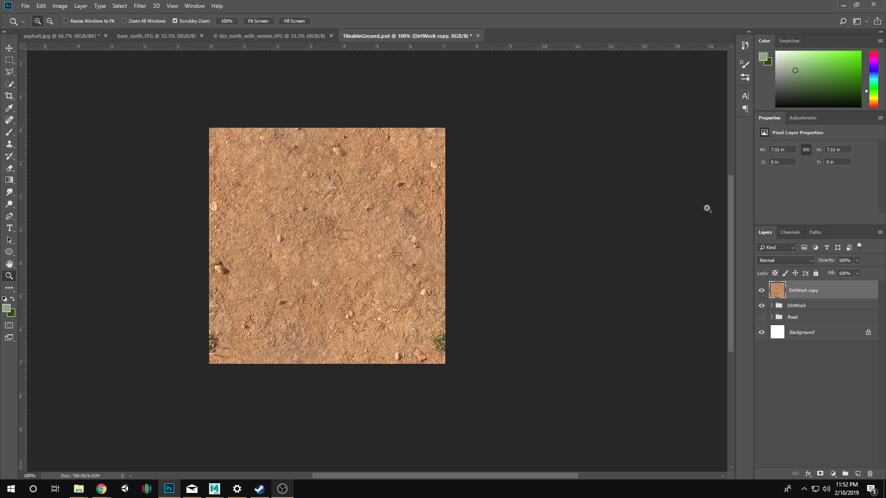
# Duplicate Layer 2 from the DirtWork group and move the duplicate out, directly below the merged DirtWork copy layer.
pyautogui.click(771, 306)
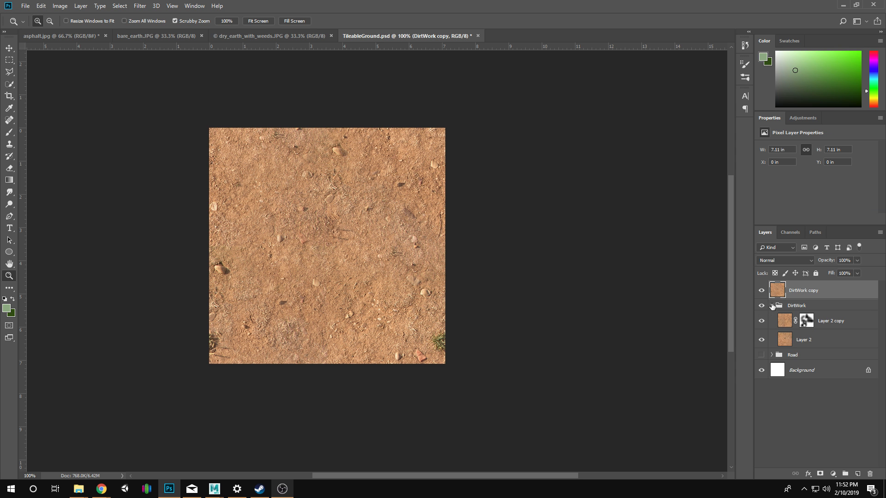
pyautogui.click(796, 337)
pyautogui.rightClick(802, 343)
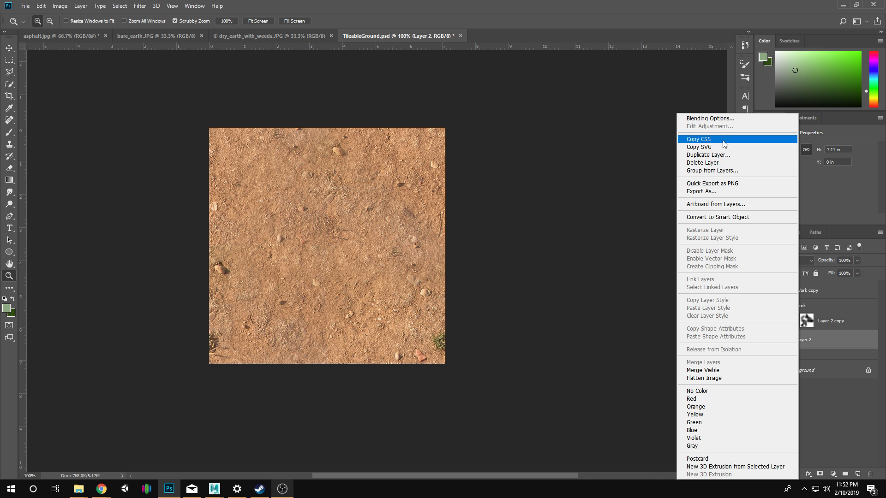
pyautogui.click(720, 155)
pyautogui.press('Return')
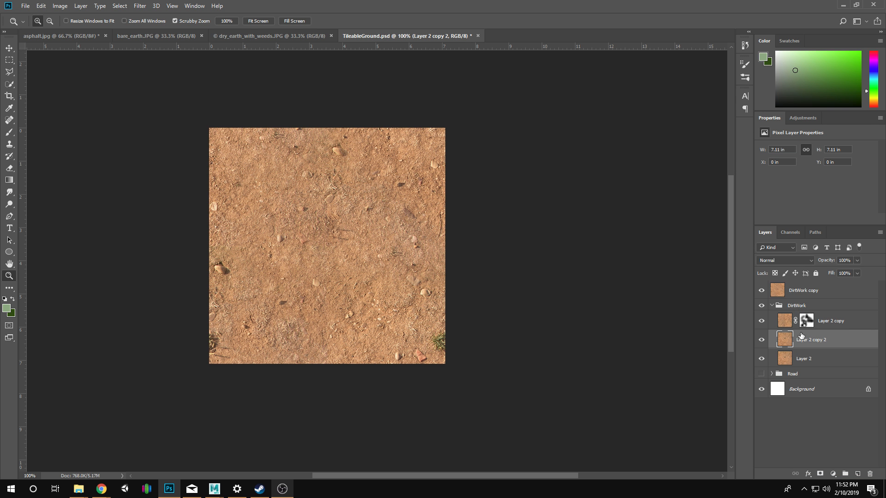
pyautogui.moveTo(805, 341); pyautogui.dragTo(812, 307)
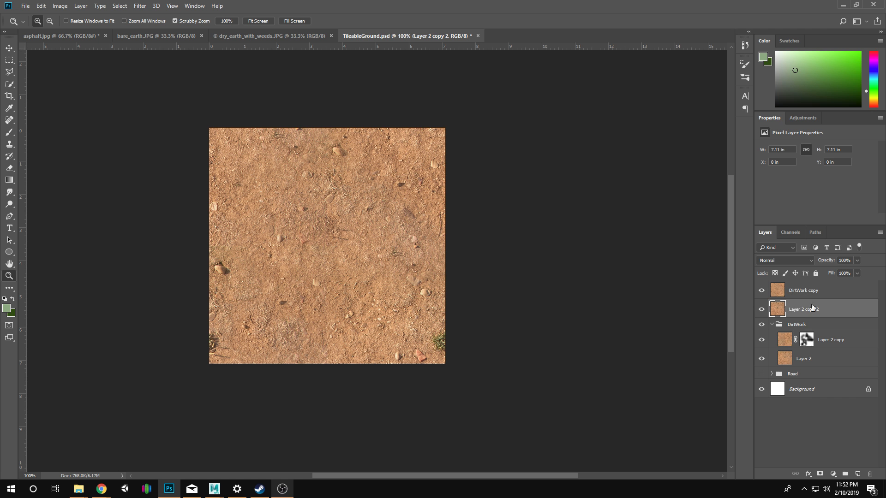
# Hide and collapse the DirtWork group, and put DirtWork copy and Layer 2 copy 2 into a new group.
pyautogui.click(766, 325)
pyautogui.click(771, 324)
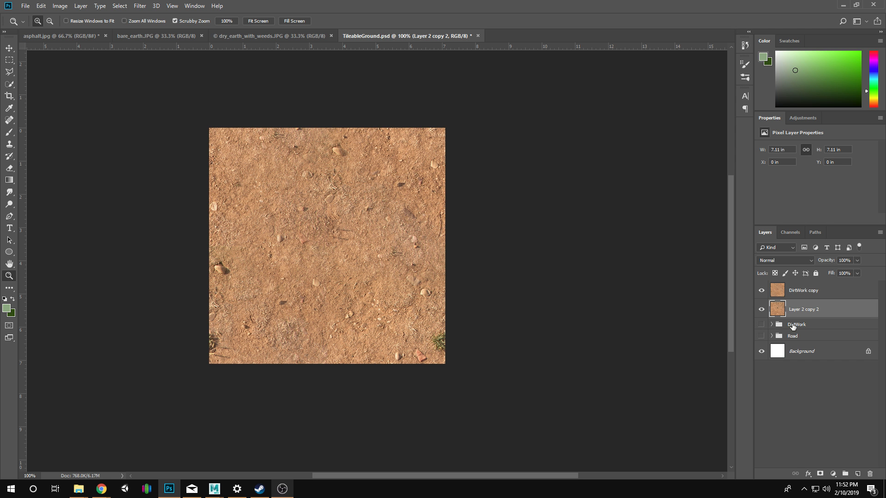
pyautogui.click(772, 324)
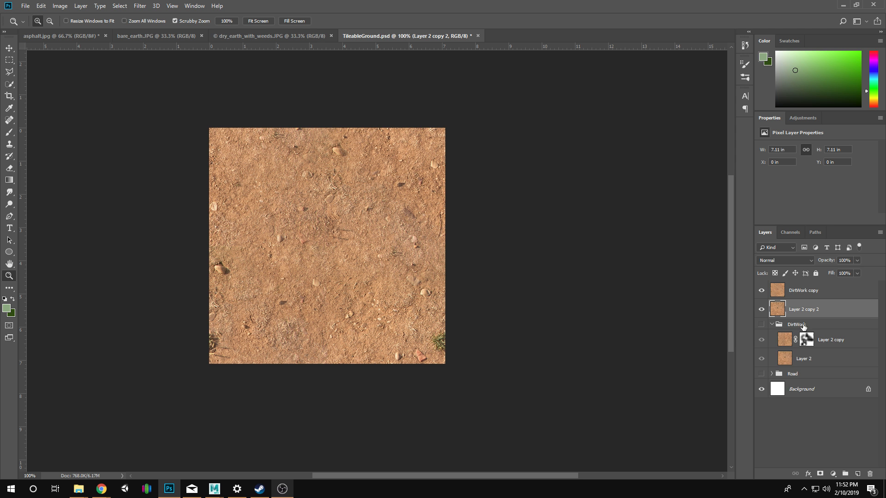
pyautogui.click(771, 324)
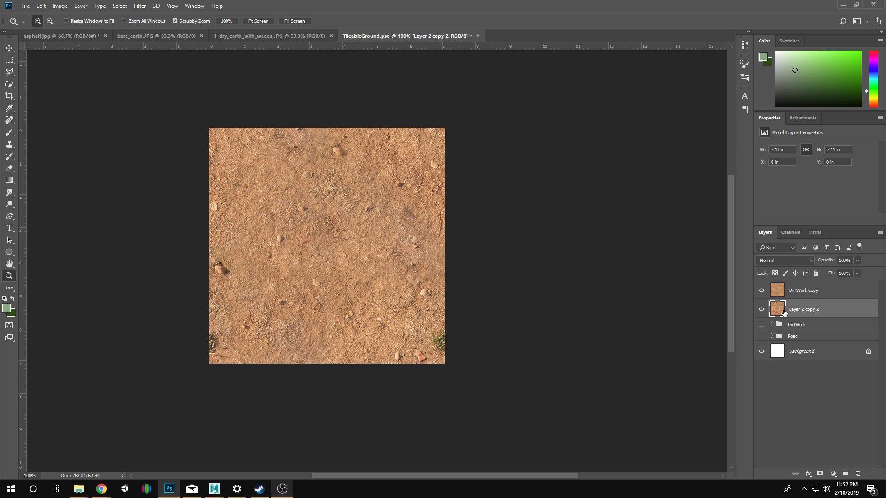
pyautogui.keyDown('shift'); pyautogui.click(796, 293); pyautogui.keyUp('shift')
pyautogui.hotkey('ctrl', 'g')
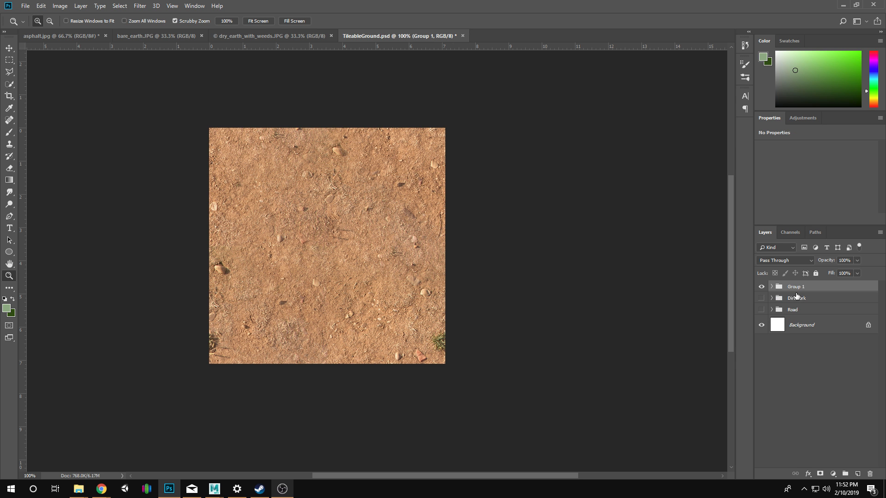
# Add a white layer mask to DirtWork copy inside Group 1 and ready the Brush tool with black as the foreground colour.
pyautogui.click(772, 287)
pyautogui.click(810, 301)
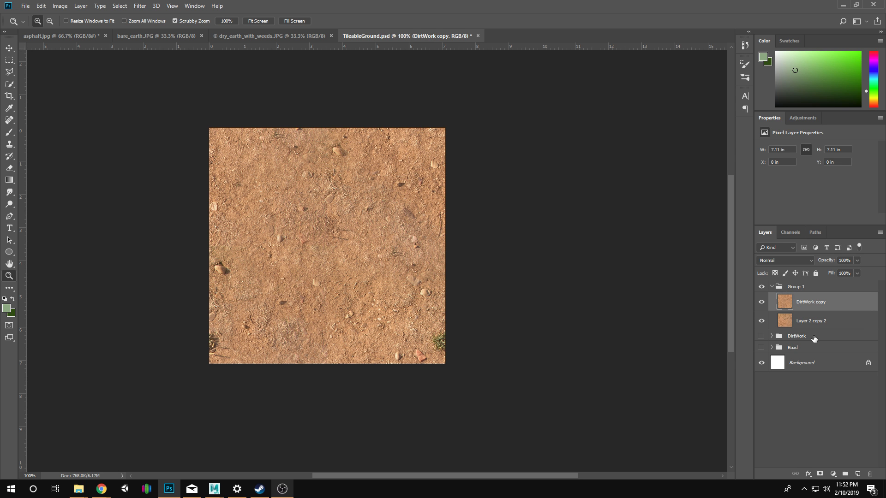
pyautogui.click(819, 474)
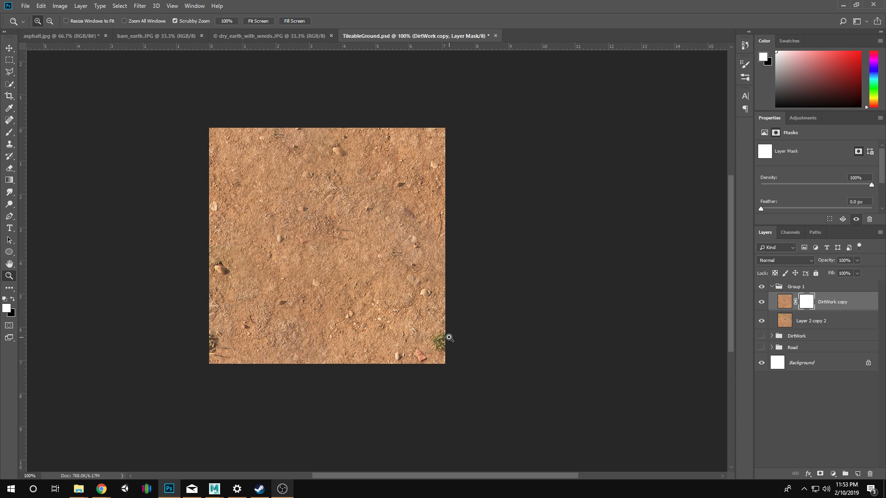
pyautogui.press('x')
pyautogui.press('b')
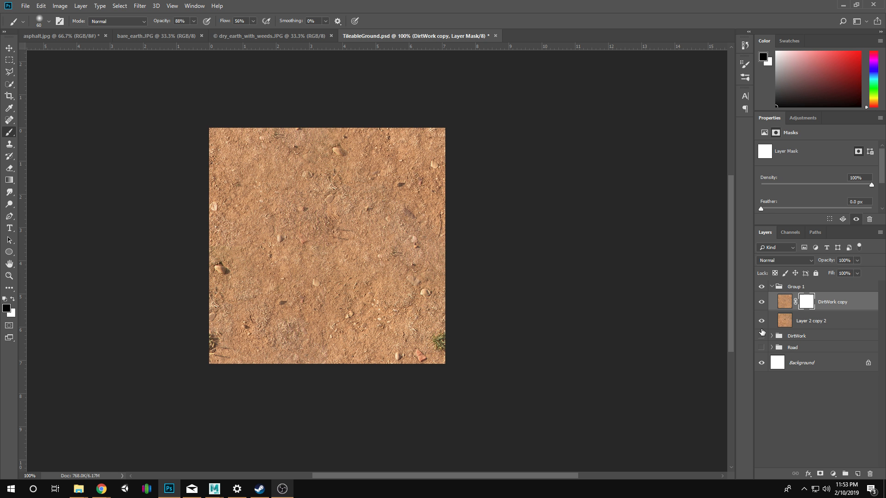
# Reapply the Offset filter to DirtWork copy's image rather than its mask, and keep that image selected for editing.
pyautogui.click(784, 302)
pyautogui.click(140, 6)
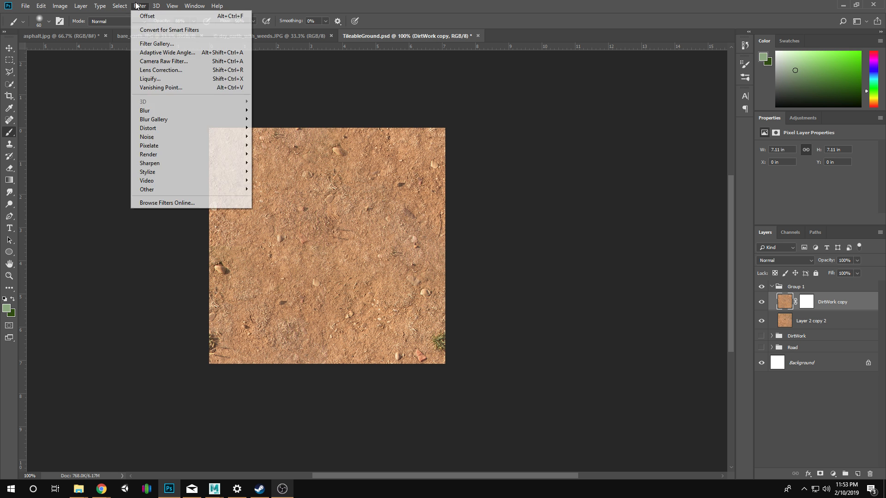
pyautogui.click(157, 18)
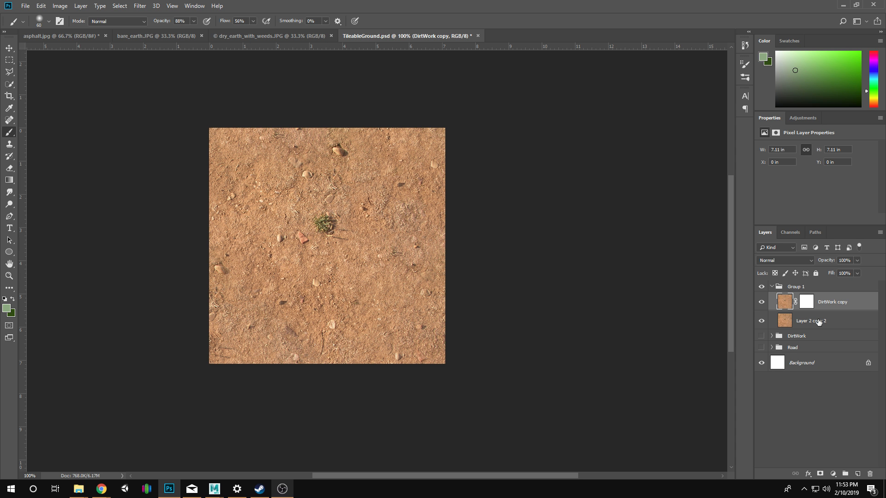
pyautogui.click(786, 324)
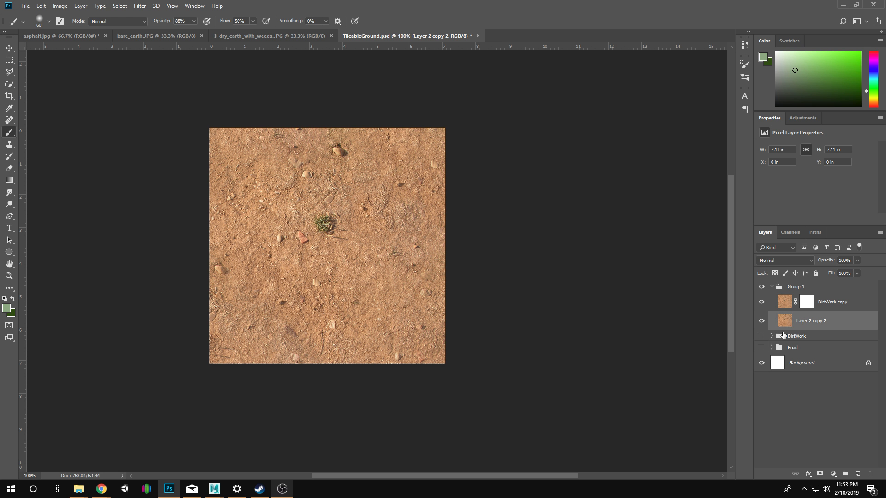
pyautogui.click(784, 303)
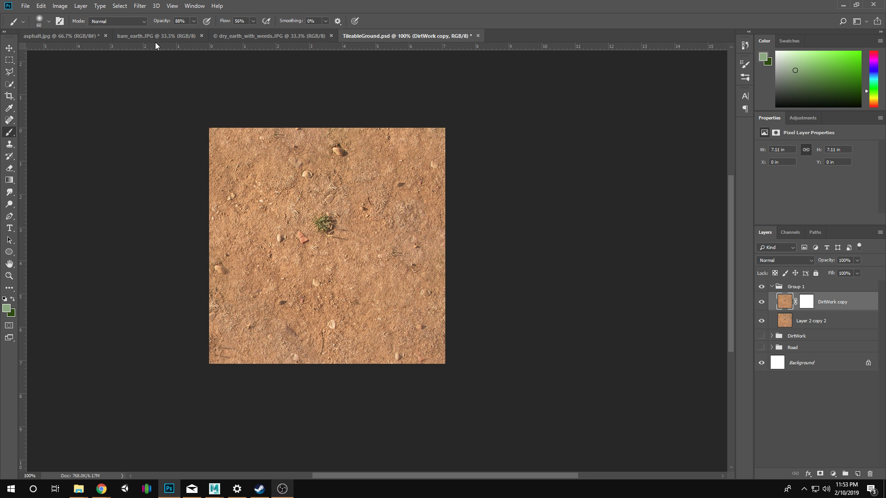
# Remove the green weed tuft at the centre of DirtWork copy using the Content-Aware Spot Healing Brush at size 80.
pyautogui.press('z')
pyautogui.click(394, 249)
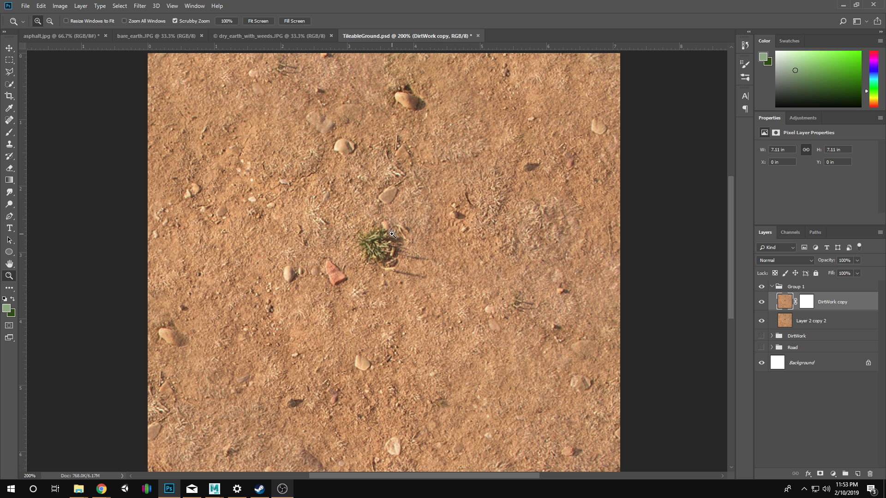
pyautogui.click(9, 120)
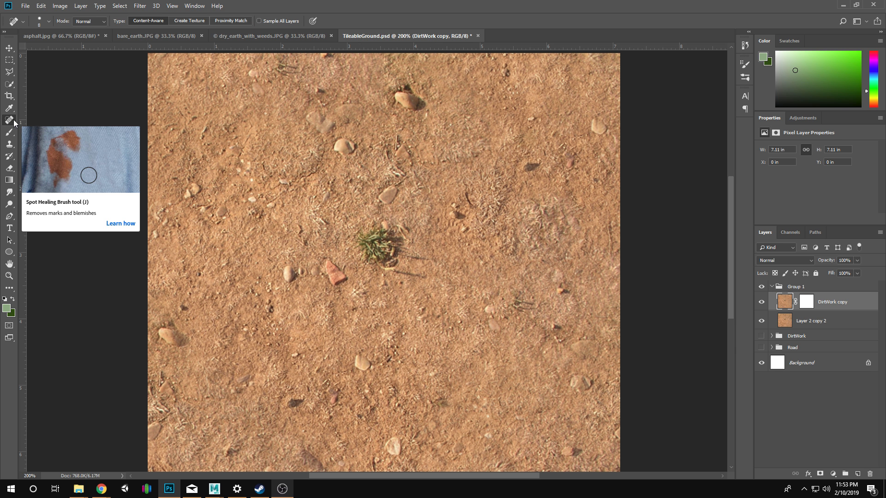
pyautogui.press(']')
pyautogui.press(']')
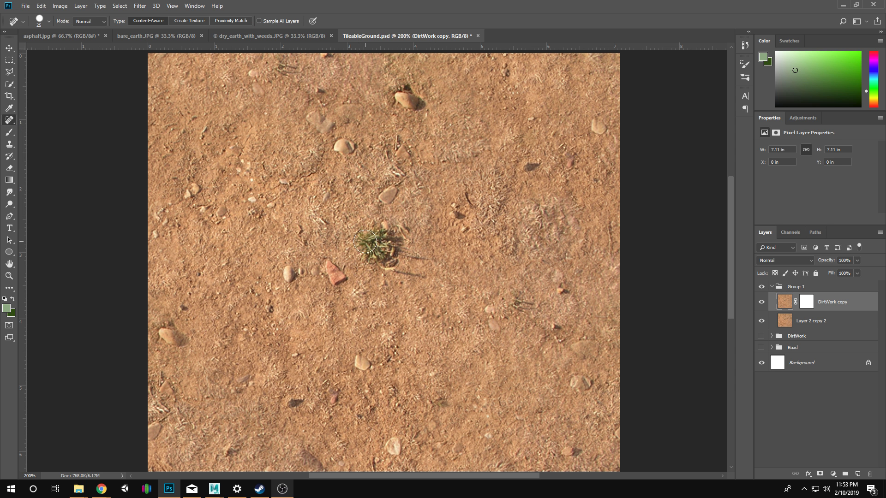
pyautogui.press(']')
pyautogui.press(']')
pyautogui.press(']')
pyautogui.press(']')
pyautogui.press(']')
pyautogui.press(']')
pyautogui.click(382, 246)
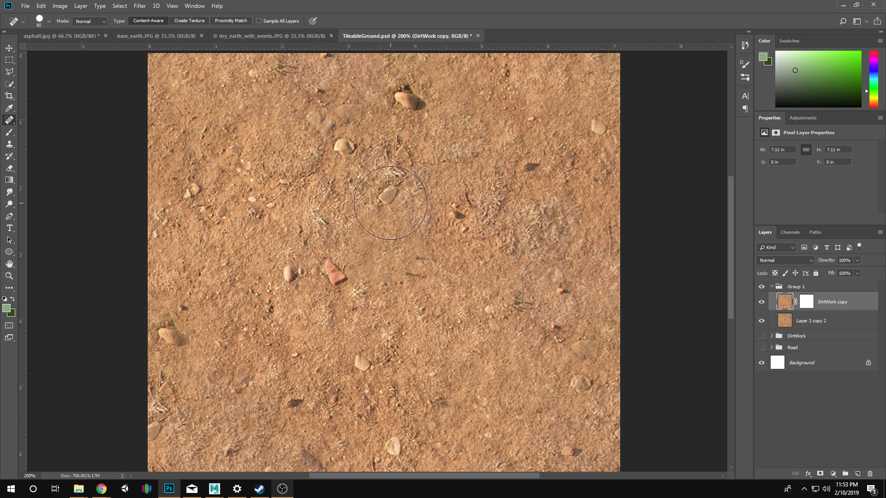
pyautogui.press('z')
pyautogui.keyDown('alt'); pyautogui.click(418, 283); pyautogui.keyUp('alt')
pyautogui.keyDown('alt'); pyautogui.click(369, 283); pyautogui.keyUp('alt')
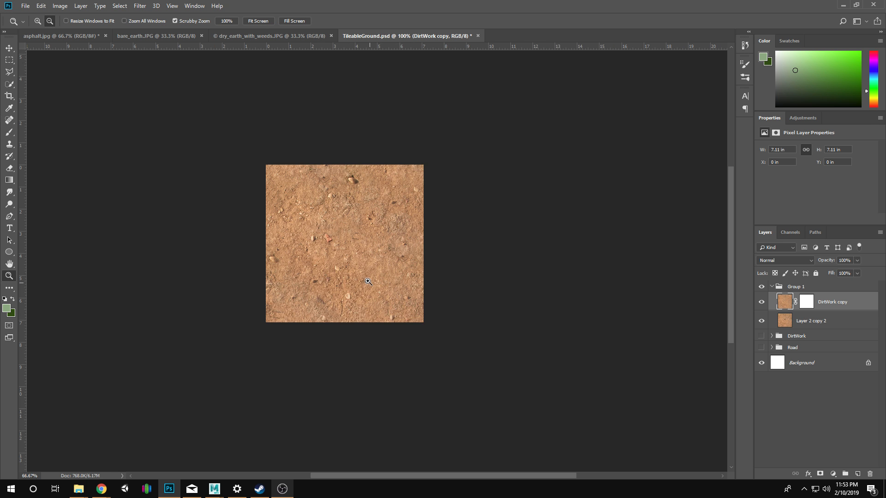
pyautogui.click(369, 281)
pyautogui.click(356, 235)
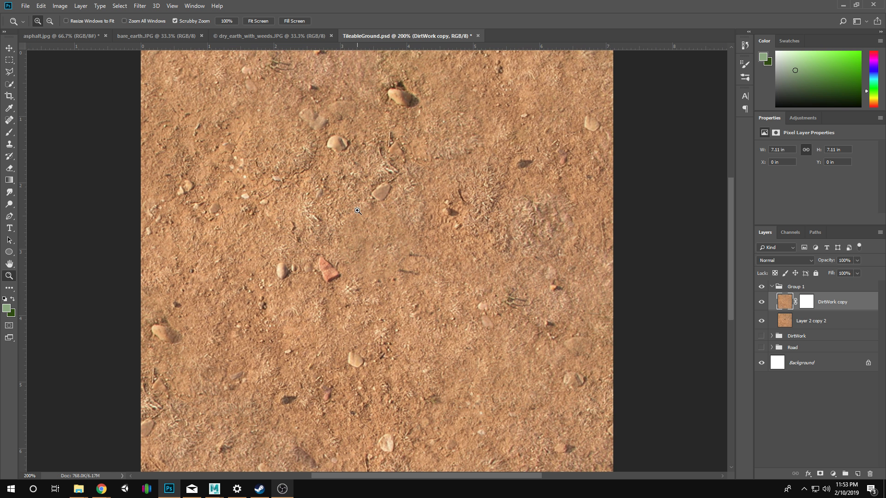
pyautogui.moveTo(433, 261); pyautogui.dragTo(437, 228)
pyautogui.press('j')
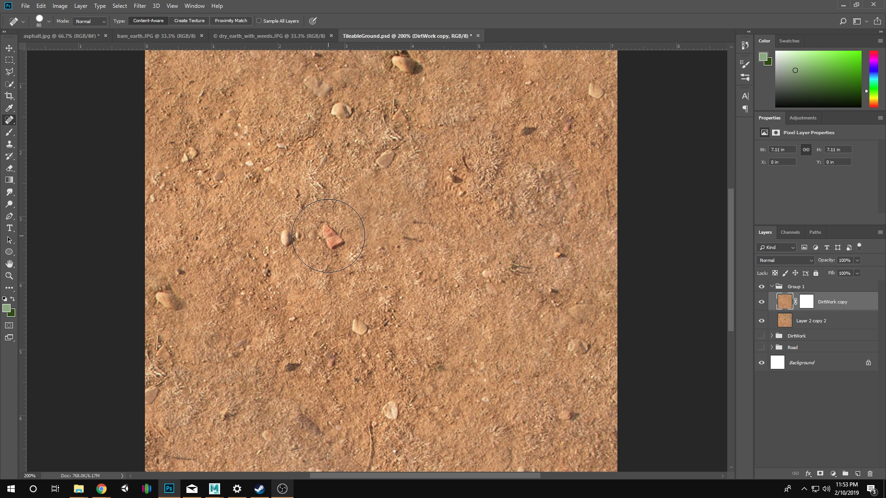
pyautogui.press('p')
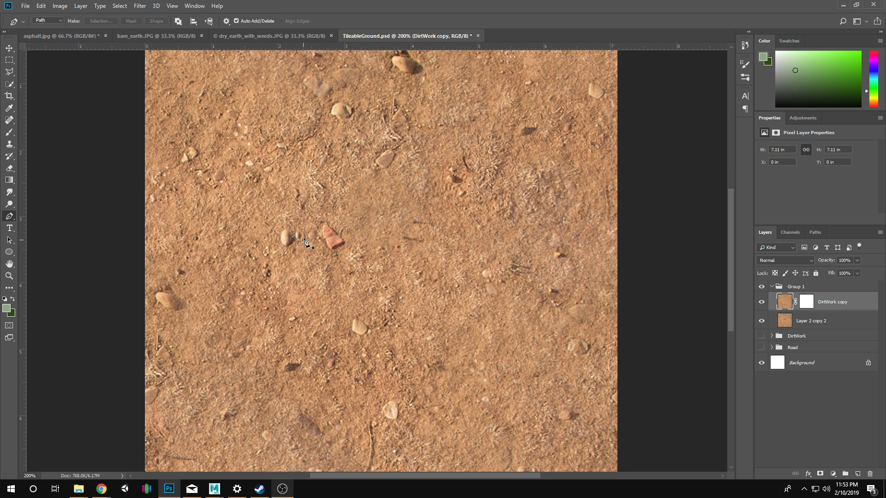
pyautogui.press('b')
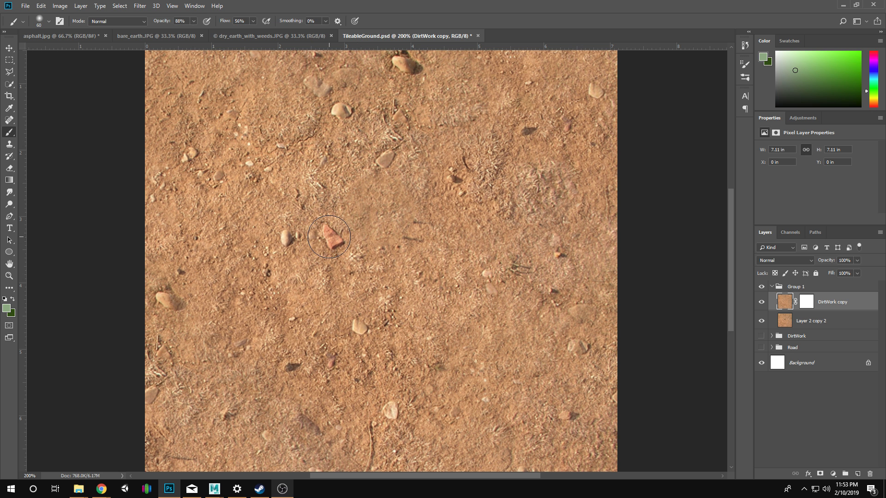
pyautogui.press('[')
pyautogui.press('[')
pyautogui.moveTo(331, 235); pyautogui.dragTo(331, 234)
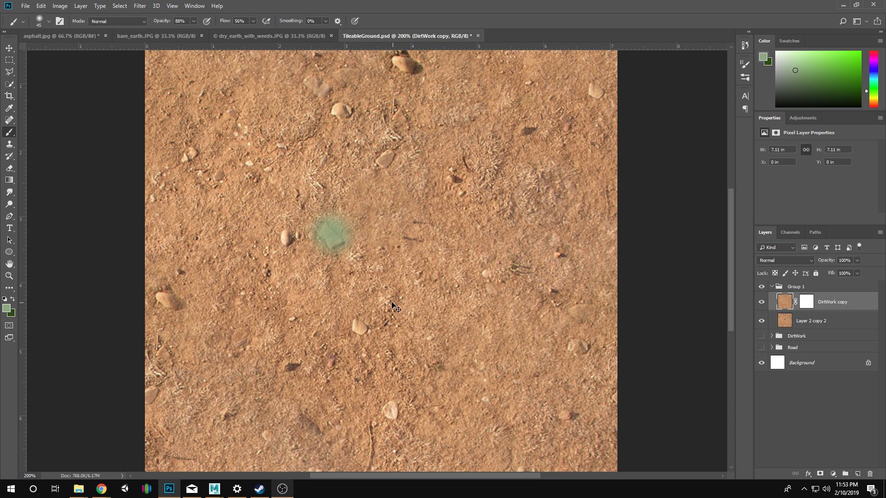
pyautogui.hotkey('ctrl', 'z')
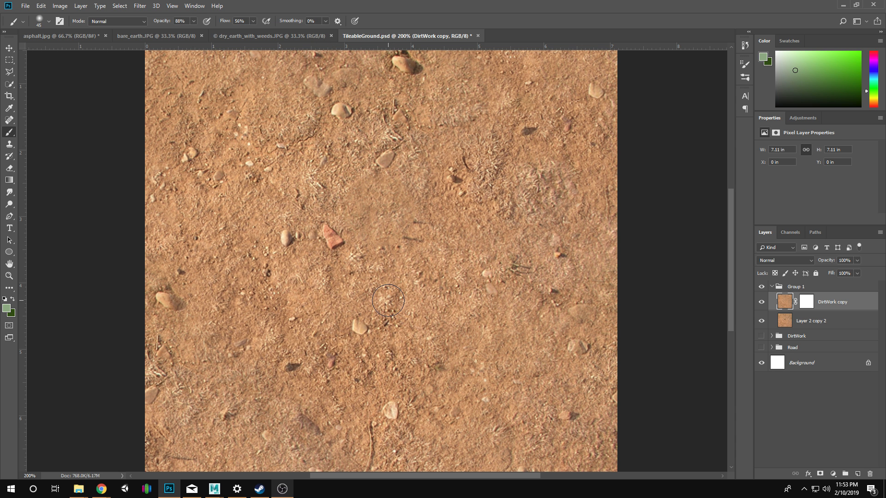
# Remove the reddish stone near the centre of DirtWork copy using the Spot Healing Brush at size 60.
pyautogui.click(9, 120)
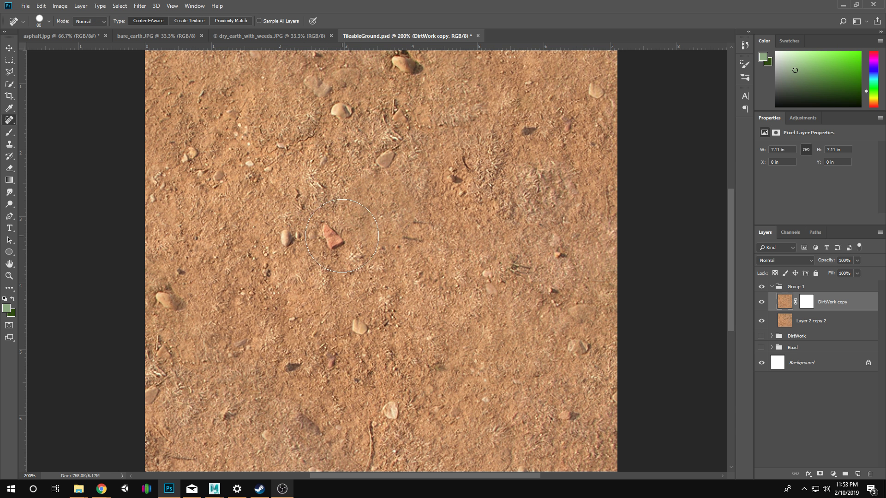
pyautogui.press('[')
pyautogui.press('[')
pyautogui.click(334, 237)
# Heal away the large tan stone with its grass and shadow near the upper edge of the dirt texture.
pyautogui.press('z')
pyautogui.keyDown('alt'); pyautogui.click(515, 318); pyautogui.keyUp('alt')
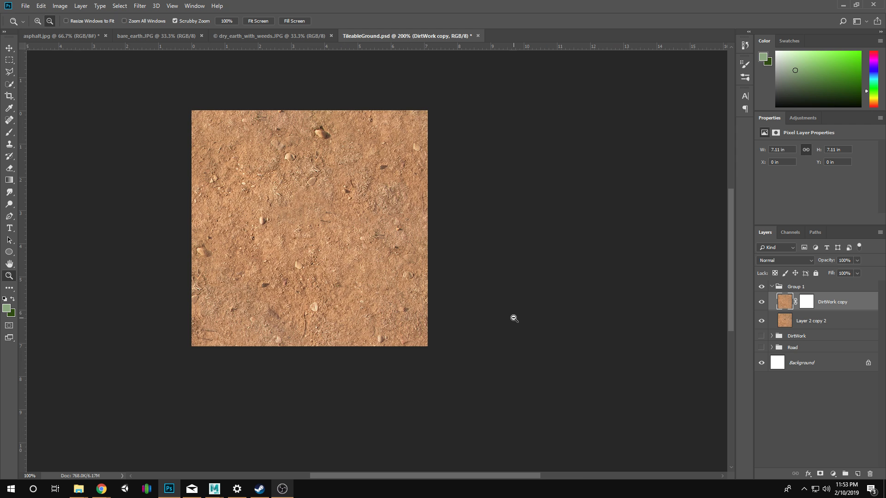
pyautogui.click(338, 159)
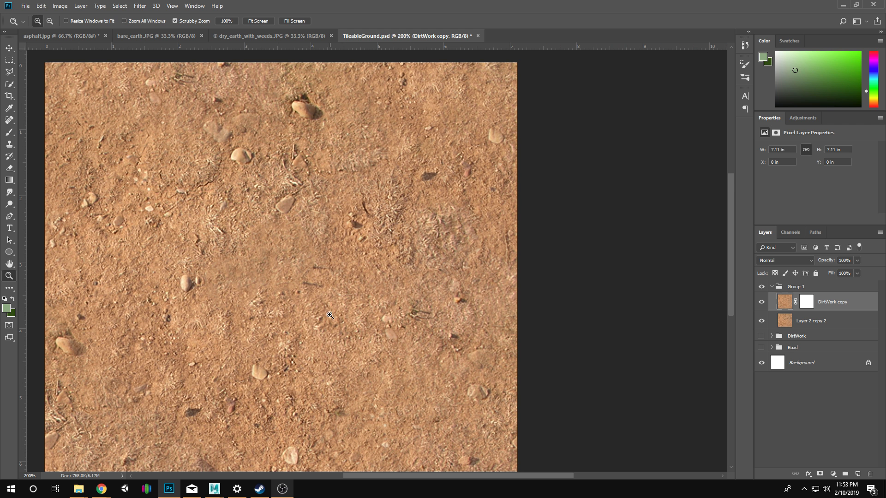
pyautogui.press('j')
pyautogui.click(303, 110)
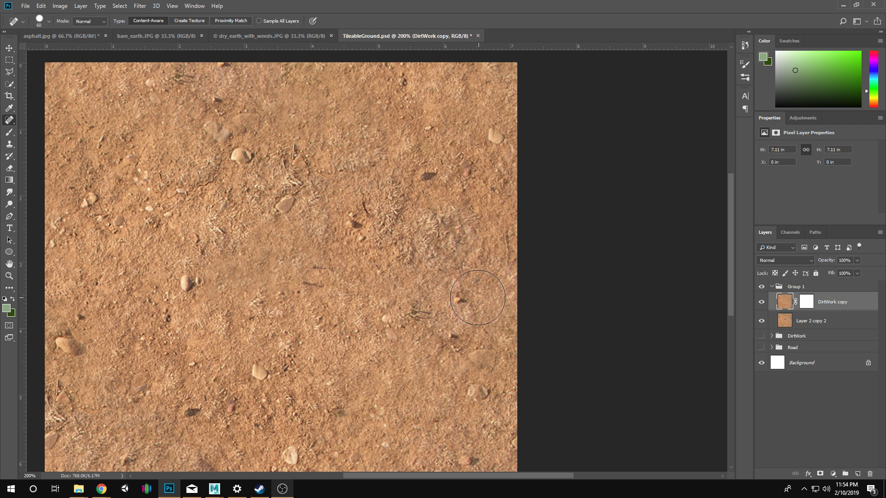
# Heal away the two dark twig shadows near the centre of DirtWork copy with the Spot Healing Brush.
pyautogui.moveTo(348, 184); pyautogui.dragTo(350, 268)
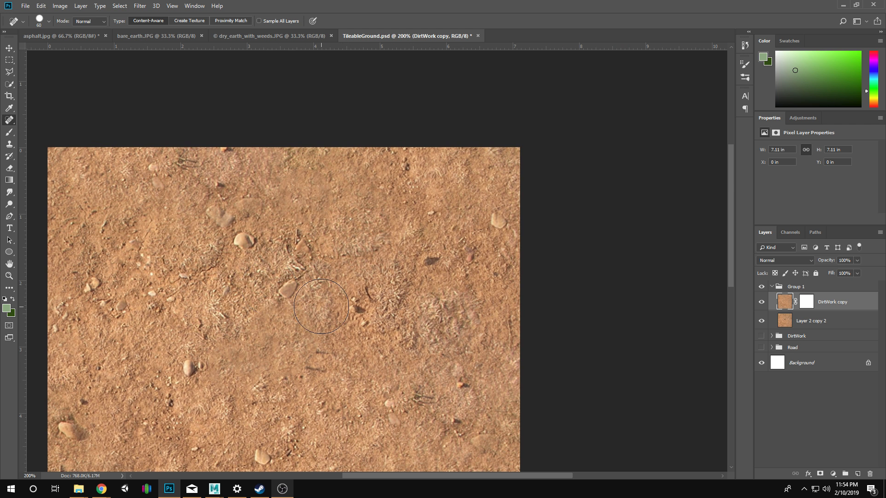
pyautogui.moveTo(328, 305); pyautogui.dragTo(416, 93)
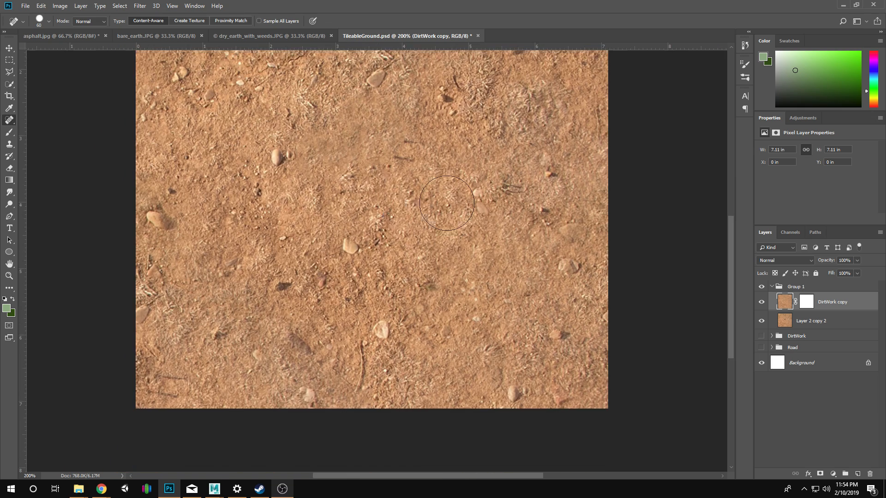
pyautogui.press('z')
pyautogui.click(440, 214)
pyautogui.moveTo(384, 159); pyautogui.dragTo(451, 326)
pyautogui.click(10, 120)
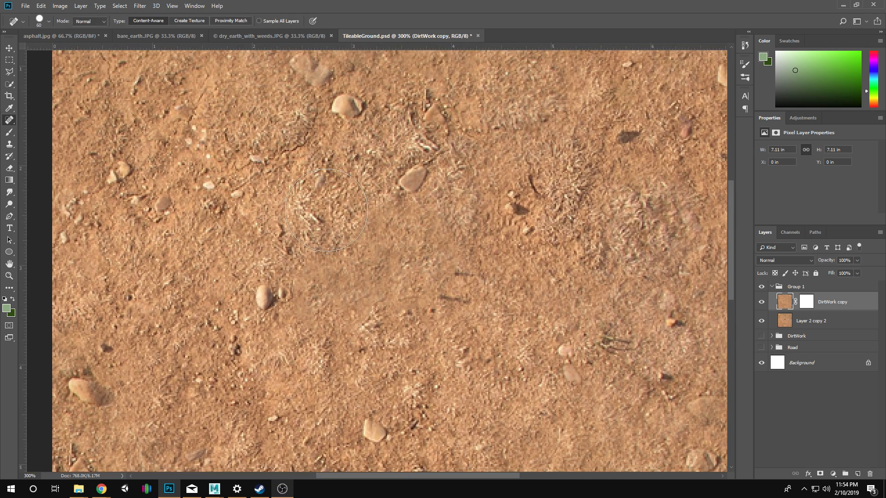
pyautogui.click(470, 293)
pyautogui.press('z')
pyautogui.keyDown('alt'); pyautogui.click(549, 387); pyautogui.keyUp('alt')
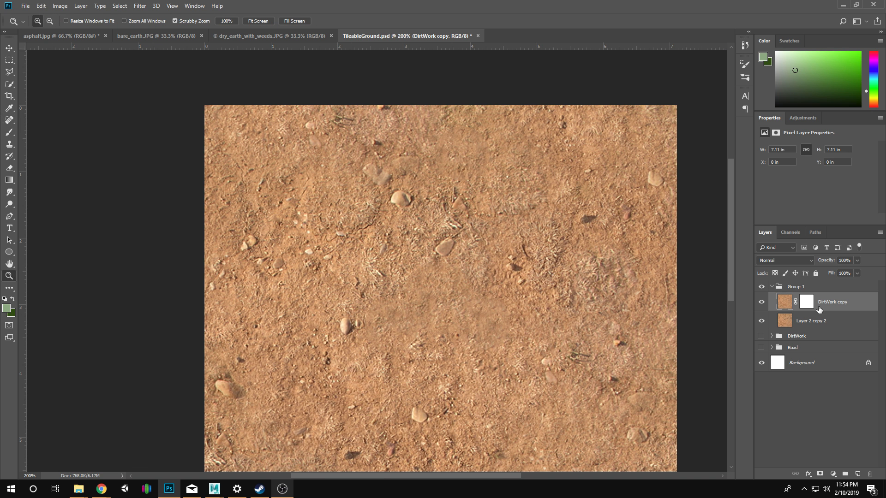
# Paint black near the centre of DirtWork copy's layer mask with a size 30 brush, and compare the layer hidden and shown.
pyautogui.click(805, 302)
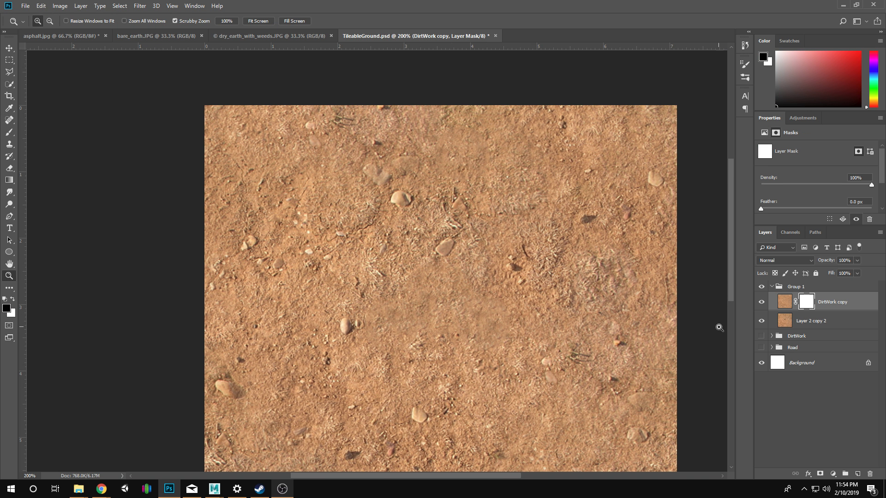
pyautogui.press('b')
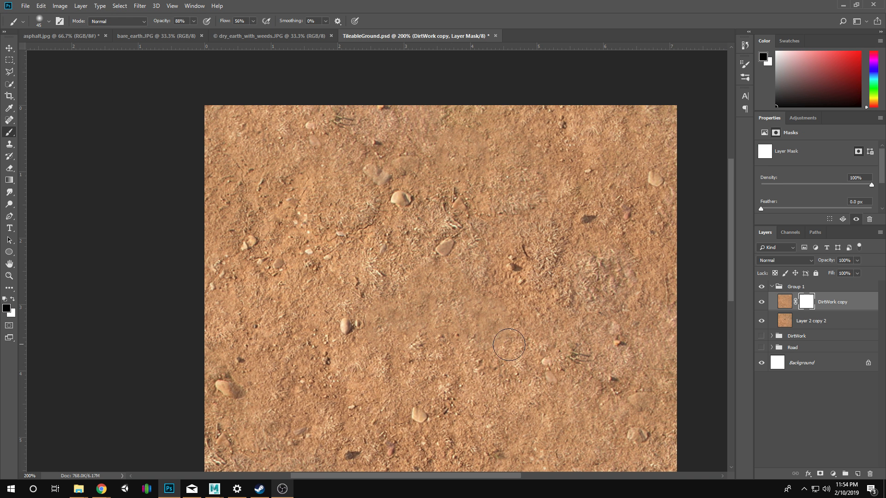
pyautogui.press('[')
pyautogui.moveTo(495, 295)
pyautogui.mouseDown()
pyautogui.moveTo(498, 336)
pyautogui.moveTo(474, 346)
pyautogui.moveTo(467, 260)
pyautogui.moveTo(481, 287)
pyautogui.moveTo(443, 246)
pyautogui.moveTo(457, 249)
pyautogui.mouseUp()
pyautogui.press('x')
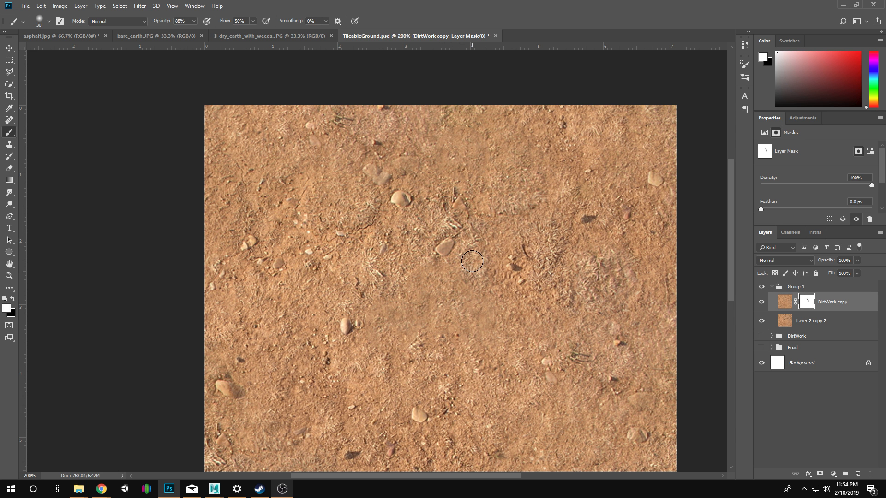
pyautogui.press('x')
pyautogui.click(762, 303)
pyautogui.click(761, 304)
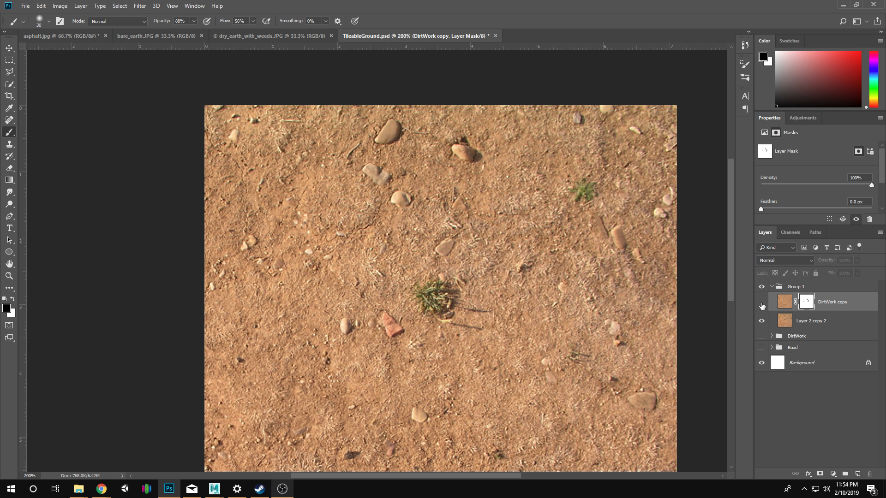
pyautogui.click(761, 304)
# Reapply the Offset filter to DirtWork copy's image and keep that image selected for editing.
pyautogui.click(785, 303)
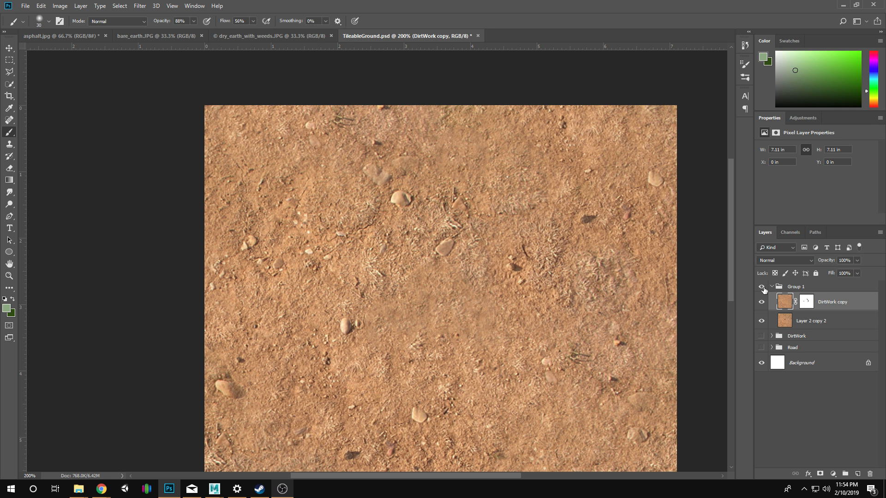
pyautogui.click(140, 6)
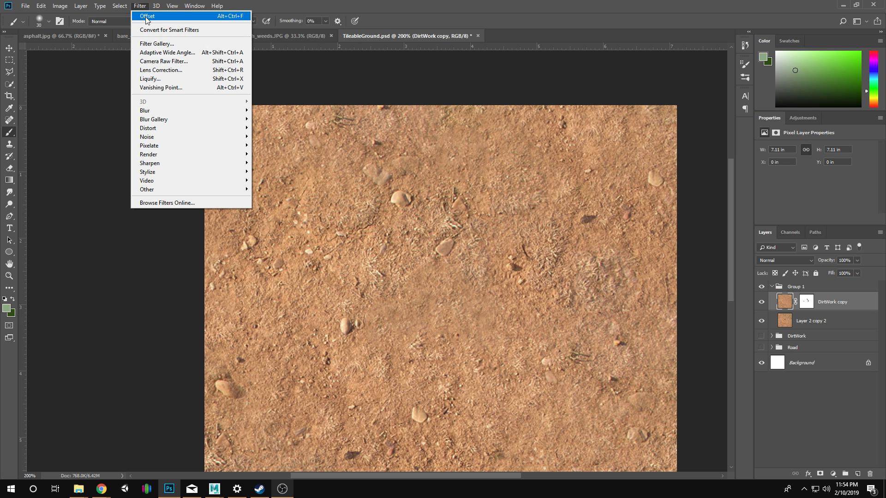
pyautogui.click(147, 17)
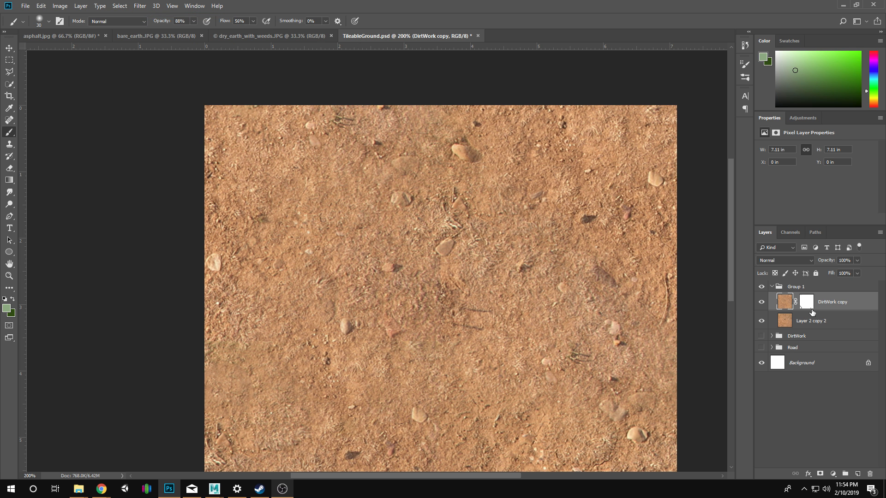
pyautogui.moveTo(446, 297); pyautogui.dragTo(439, 190)
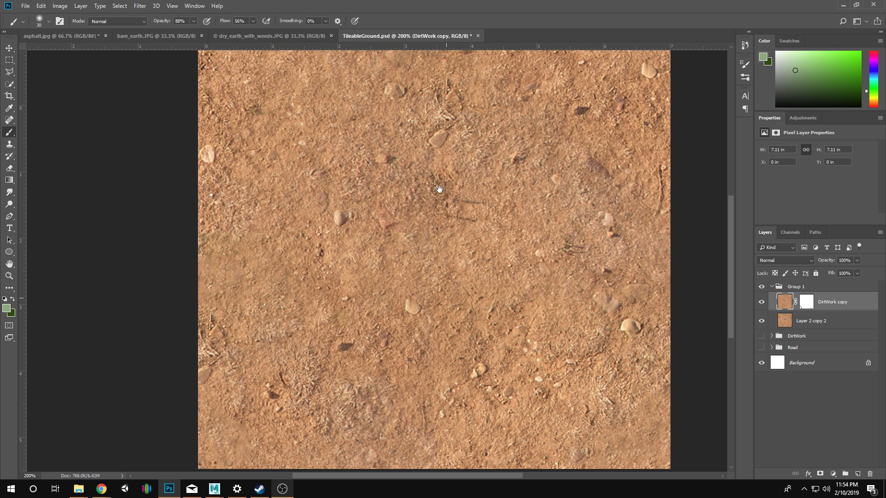
pyautogui.click(806, 303)
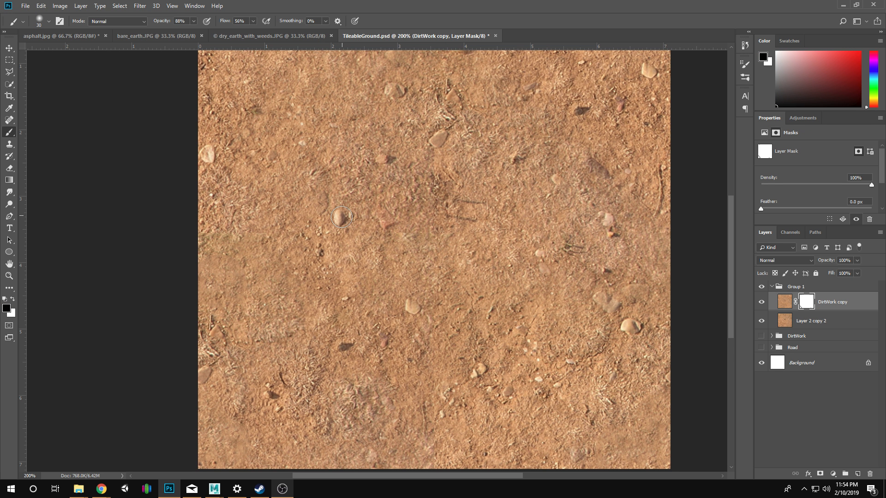
pyautogui.click(762, 301)
pyautogui.click(766, 320)
pyautogui.click(768, 320)
pyautogui.click(785, 305)
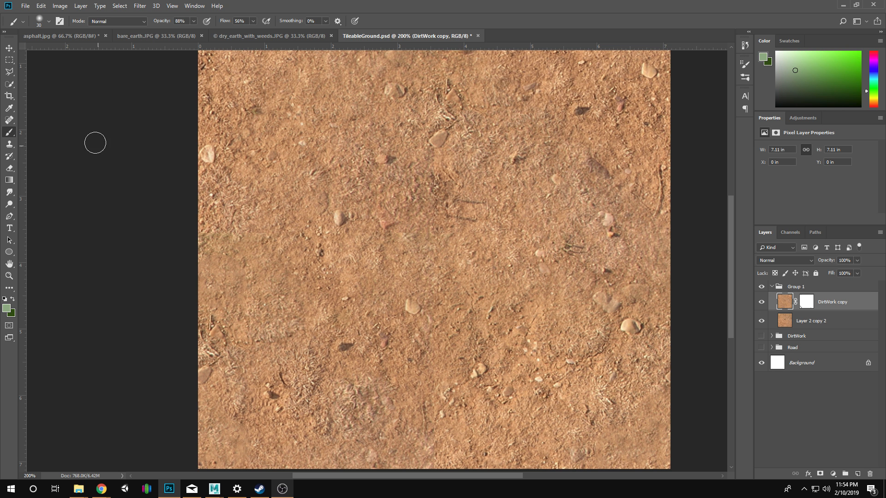
# Heal away the rounded stone, the small reddish stone and the two twig shadows around the texture's centre using the Spot Healing Brush at size 35.
pyautogui.click(9, 144)
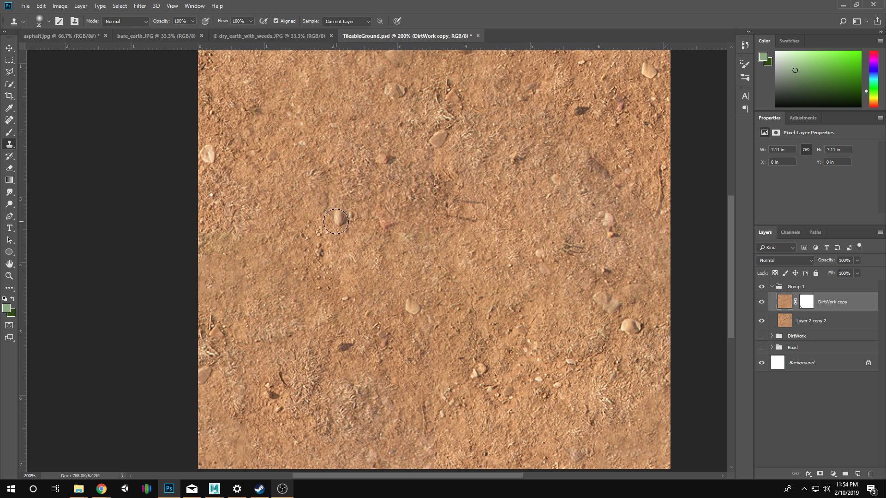
pyautogui.click(337, 223)
pyautogui.click(450, 188)
pyautogui.click(9, 120)
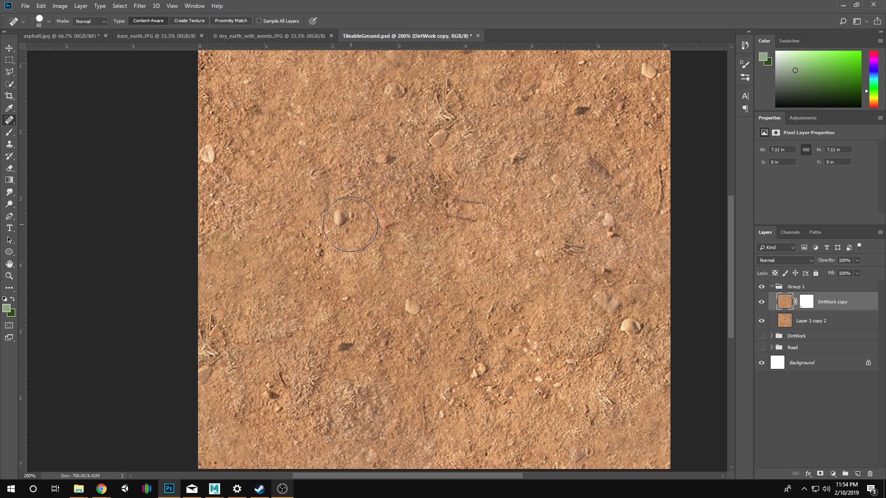
pyautogui.press('[')
pyautogui.press('[')
pyautogui.press('[')
pyautogui.click(337, 219)
pyautogui.click(382, 217)
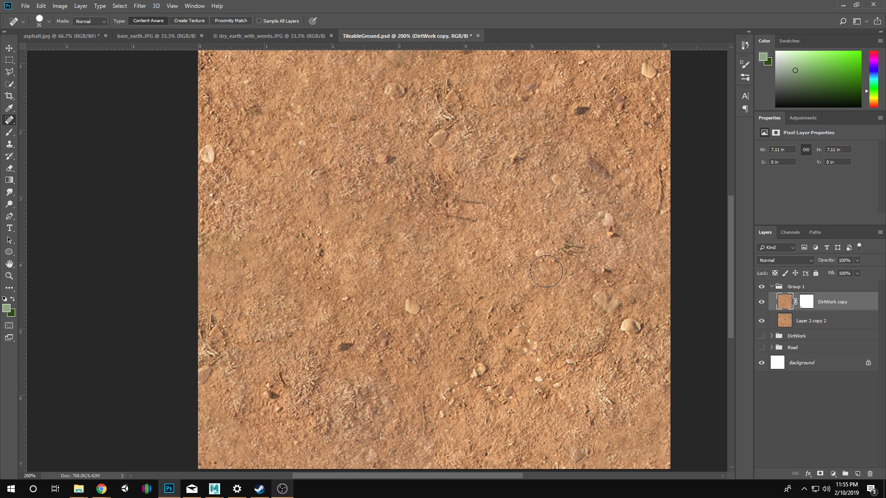
pyautogui.click(467, 203)
pyautogui.click(458, 218)
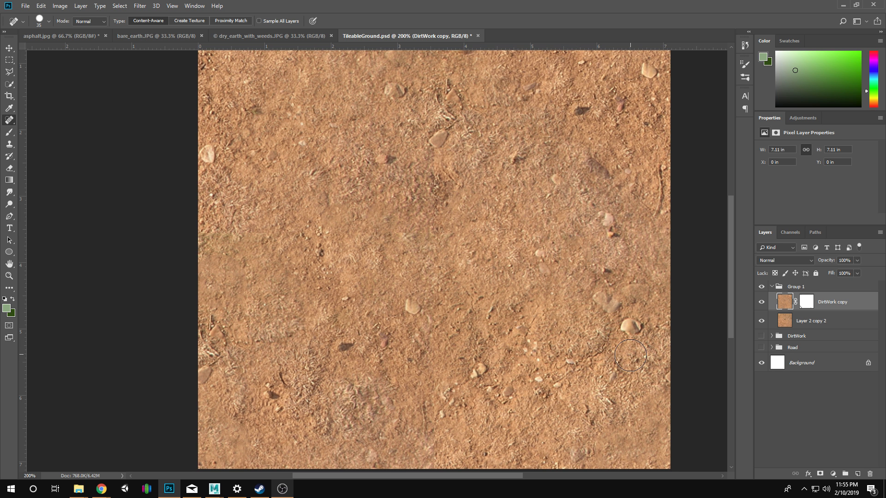
# Heal away the tan stones near the lower-right and upper edges of the dirt texture.
pyautogui.moveTo(559, 289); pyautogui.dragTo(535, 247)
pyautogui.click(606, 280)
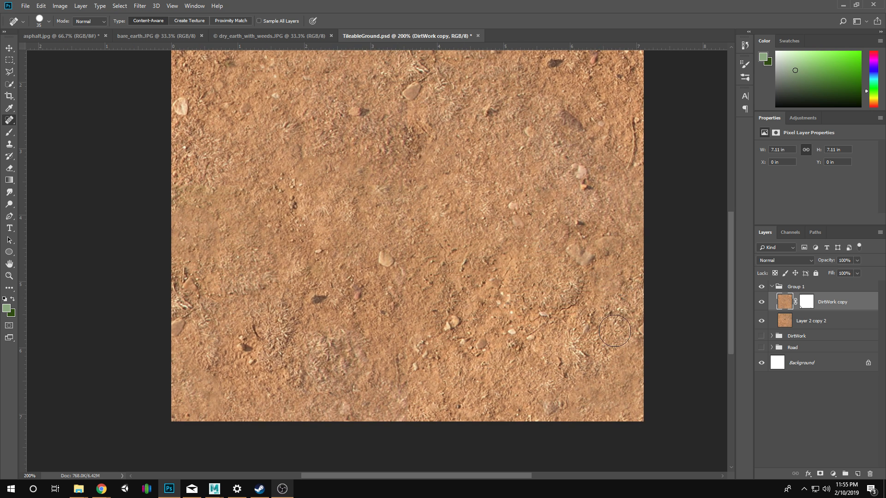
pyautogui.moveTo(516, 213); pyautogui.dragTo(504, 342)
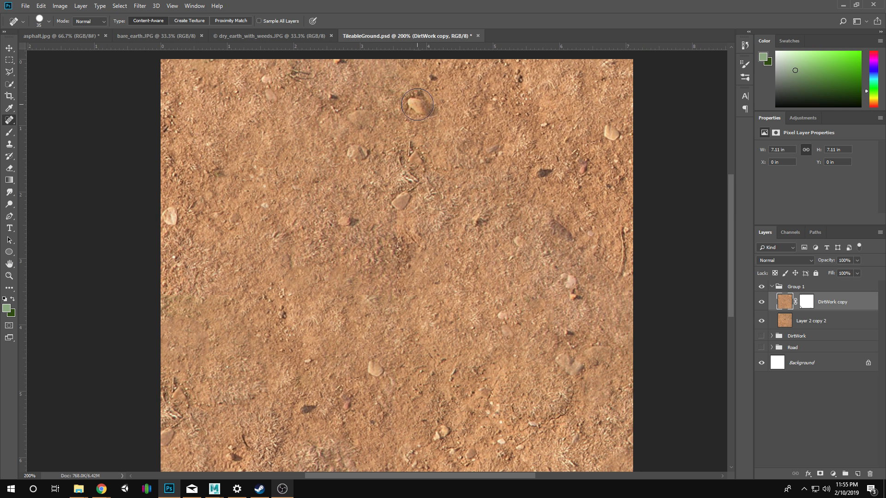
pyautogui.click(414, 115)
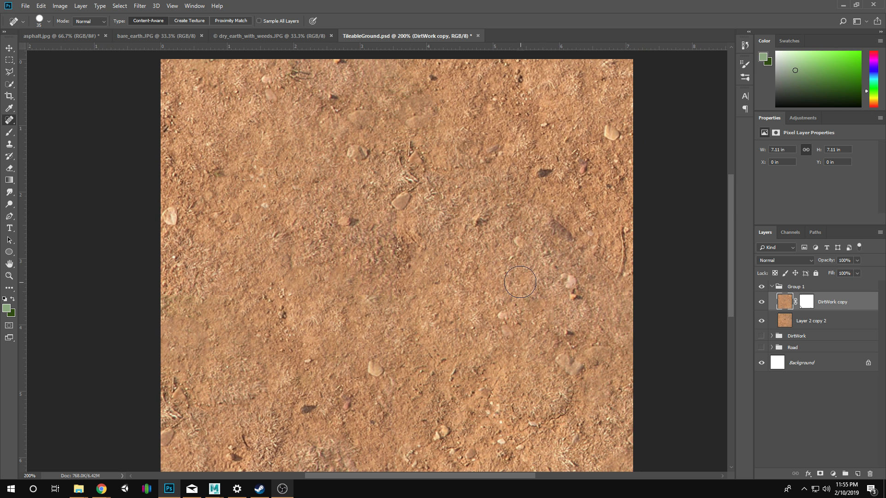
pyautogui.moveTo(464, 160); pyautogui.dragTo(475, 146)
# Rename Group 1 as BareEarth and collapse it, with the whole texture in view at 100%.
pyautogui.press('z')
pyautogui.keyDown('alt'); pyautogui.click(261, 224); pyautogui.keyUp('alt')
pyautogui.keyDown('alt'); pyautogui.click(261, 224); pyautogui.keyUp('alt')
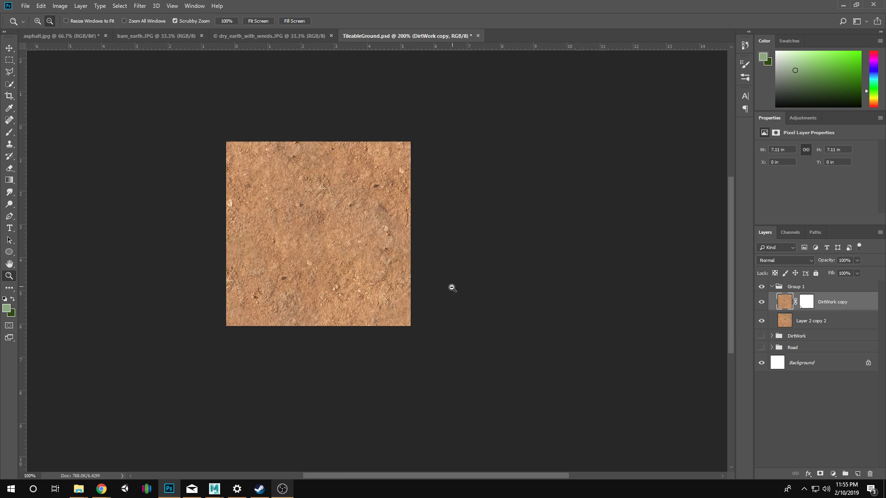
pyautogui.keyDown('alt'); pyautogui.click(327, 269); pyautogui.keyUp('alt')
pyautogui.click(327, 276)
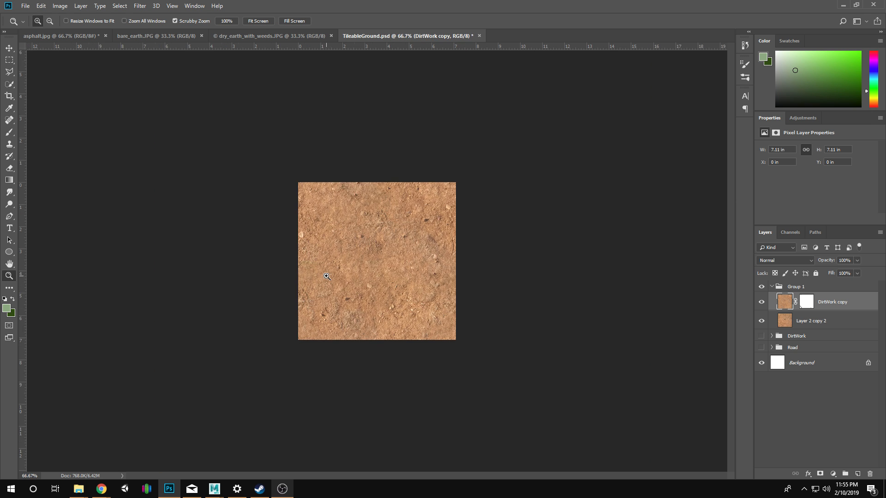
pyautogui.click(326, 275)
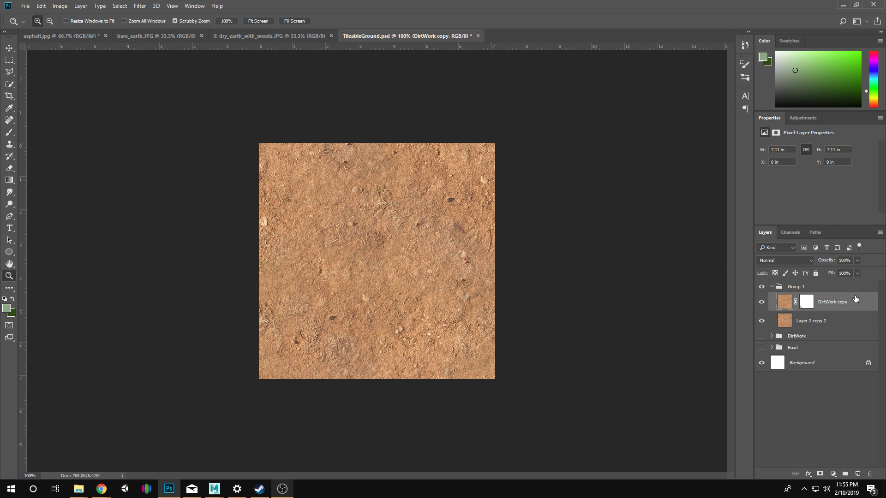
pyautogui.doubleClick(796, 287)
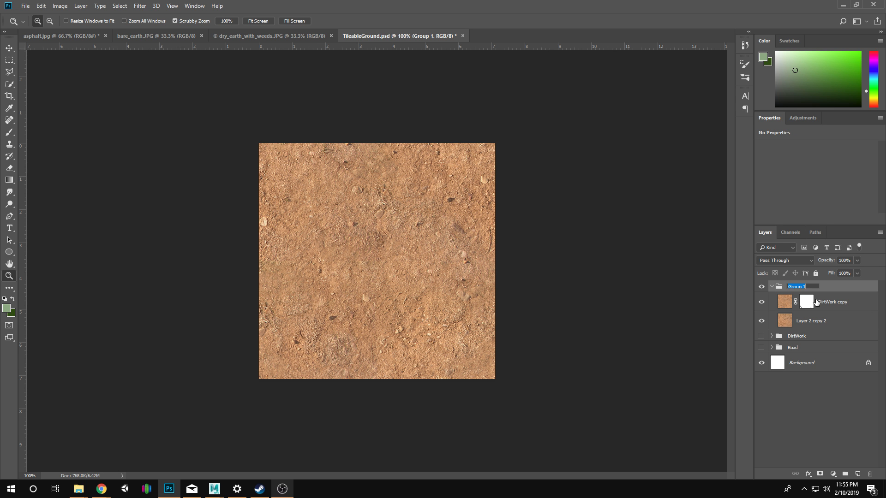
pyautogui.write('BareEarth')
pyautogui.press('Return')
pyautogui.press('j')
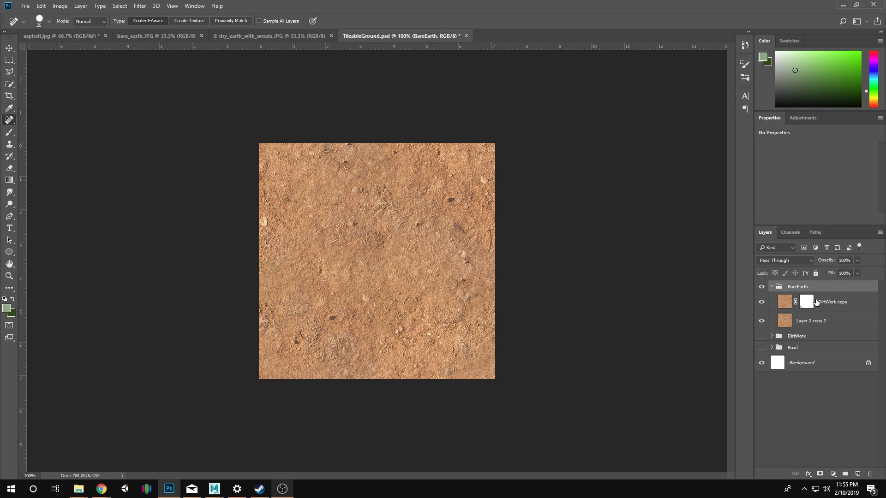
pyautogui.click(772, 287)
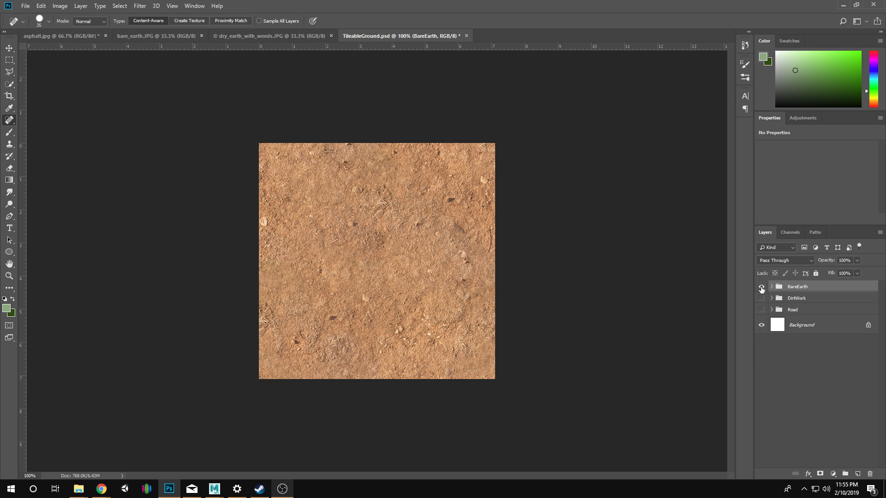
# Rename the Road group as Asphalt.
pyautogui.doubleClick(791, 311)
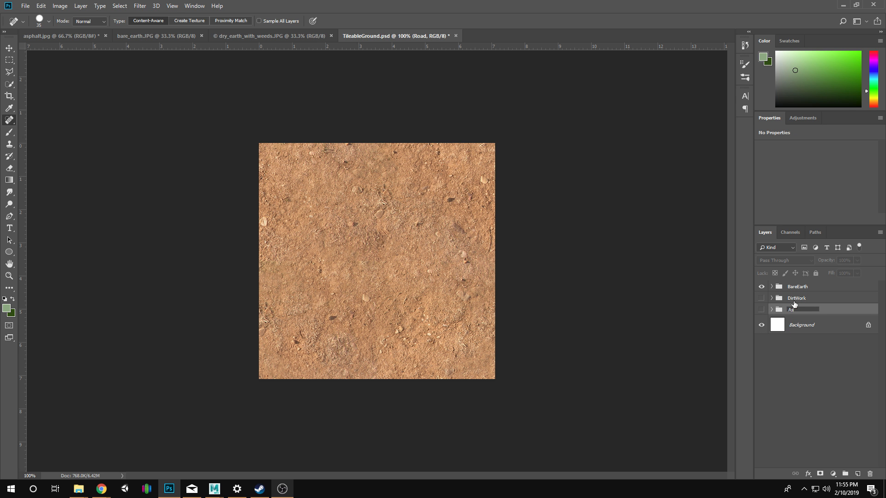
pyautogui.write('Asphalt')
pyautogui.press('Return')
# Nest the BareEarth and DirtWork groups in a new parent group named BareEarth.
pyautogui.click(795, 300)
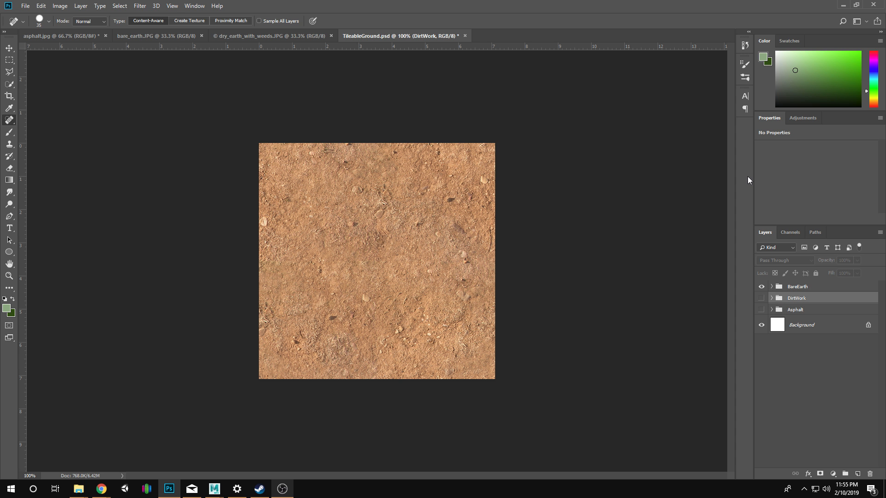
pyautogui.keyDown('shift'); pyautogui.click(802, 290); pyautogui.keyUp('shift')
pyautogui.hotkey('ctrl', 'g')
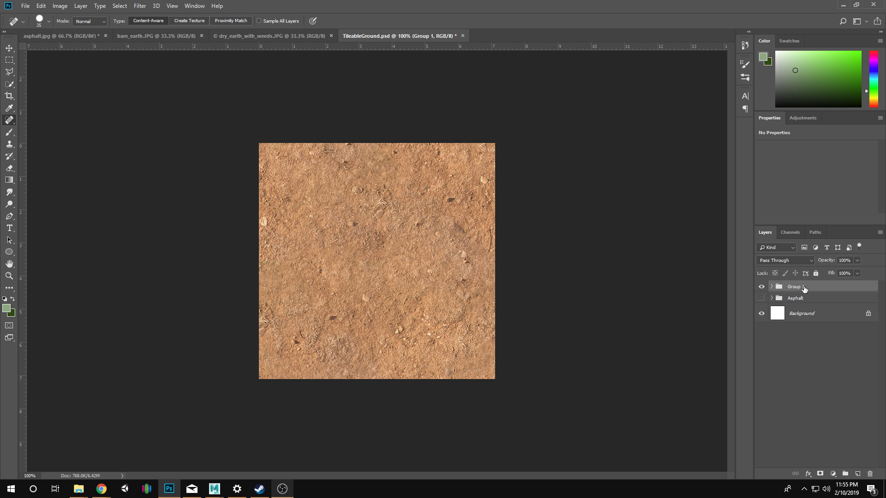
pyautogui.click(772, 288)
pyautogui.click(805, 298)
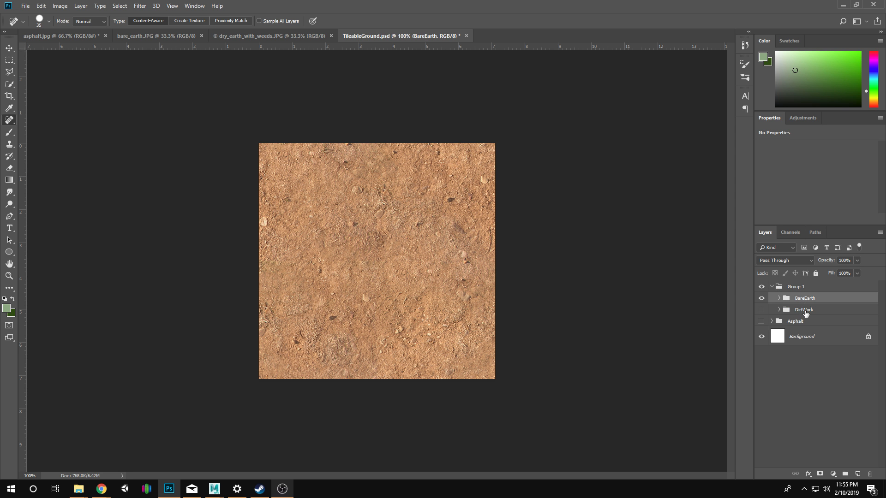
pyautogui.keyDown('shift'); pyautogui.click(806, 313); pyautogui.keyUp('shift')
pyautogui.doubleClick(796, 288)
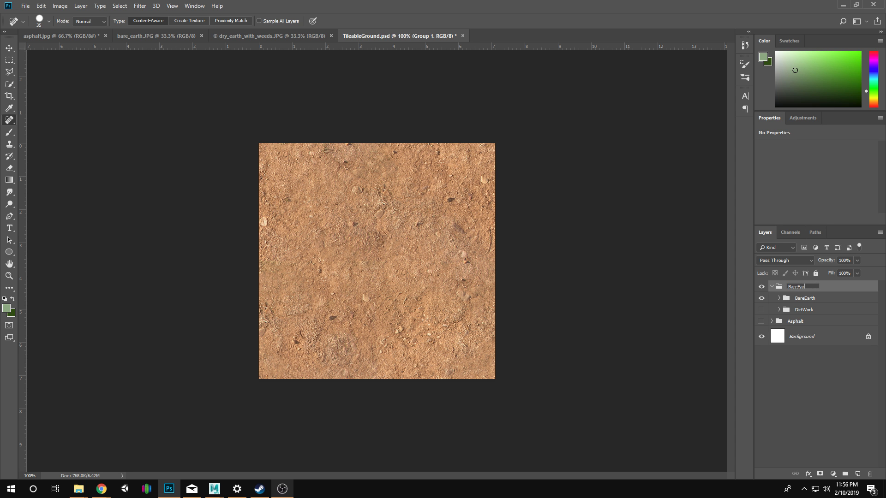
pyautogui.write('BareEarth')
pyautogui.press('Return')
# Rename the inner BareEarth group as BareEarthFinal and check its visibility on the canvas.
pyautogui.doubleClick(813, 298)
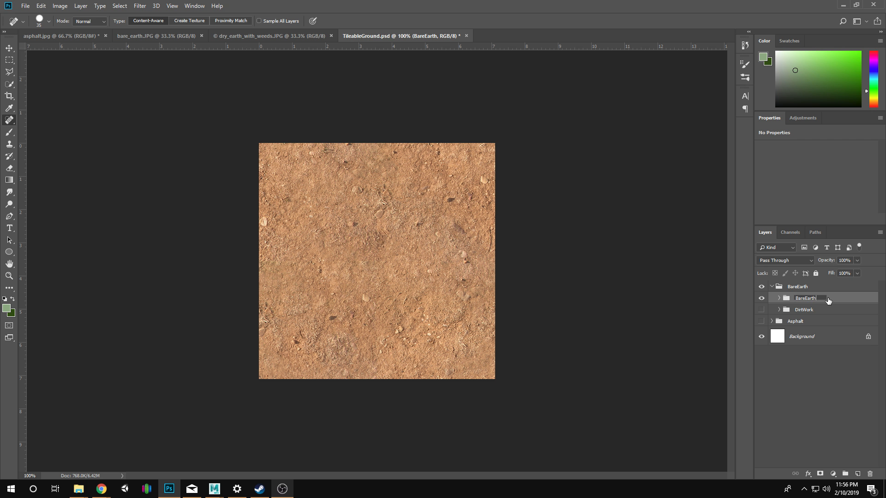
pyautogui.write('BareEarthFinal')
pyautogui.press('Return')
pyautogui.click(761, 298)
pyautogui.click(761, 298)
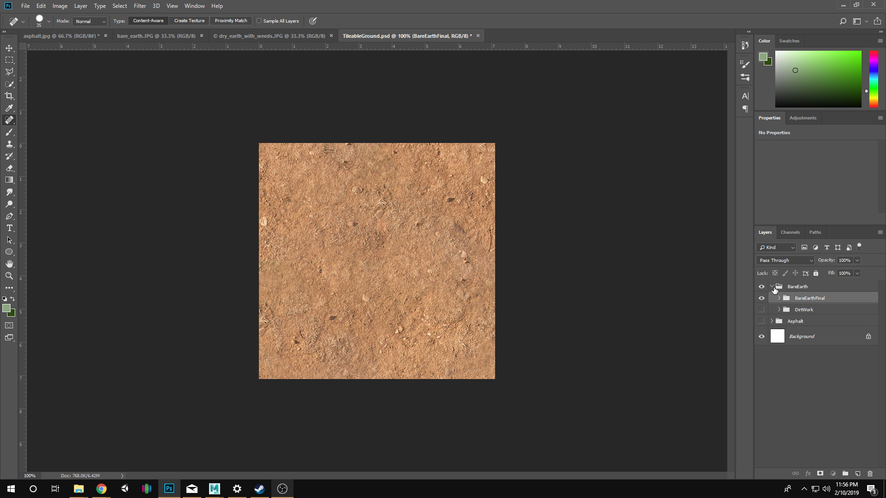
# Collapse and hide the parent BareEarth group, and show the Asphalt group instead.
pyautogui.click(772, 287)
pyautogui.click(761, 286)
pyautogui.click(761, 298)
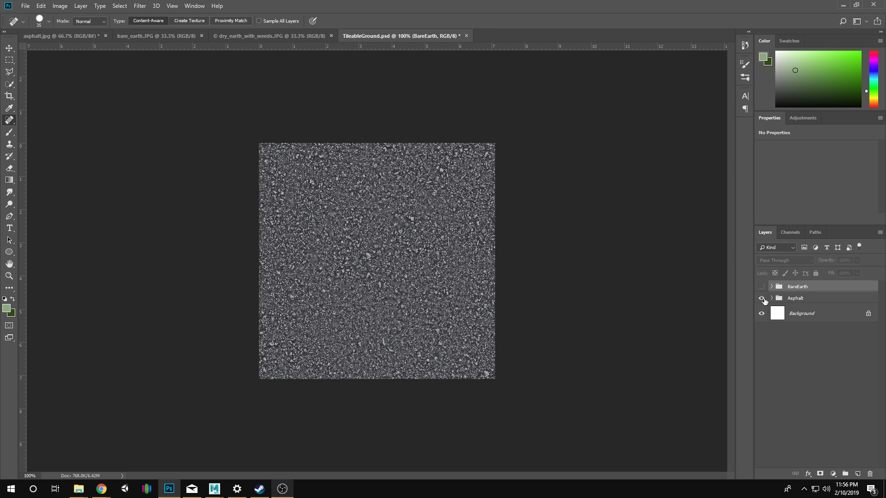
# Hide the Asphalt group and show the BareEarth group on the canvas.
pyautogui.click(762, 299)
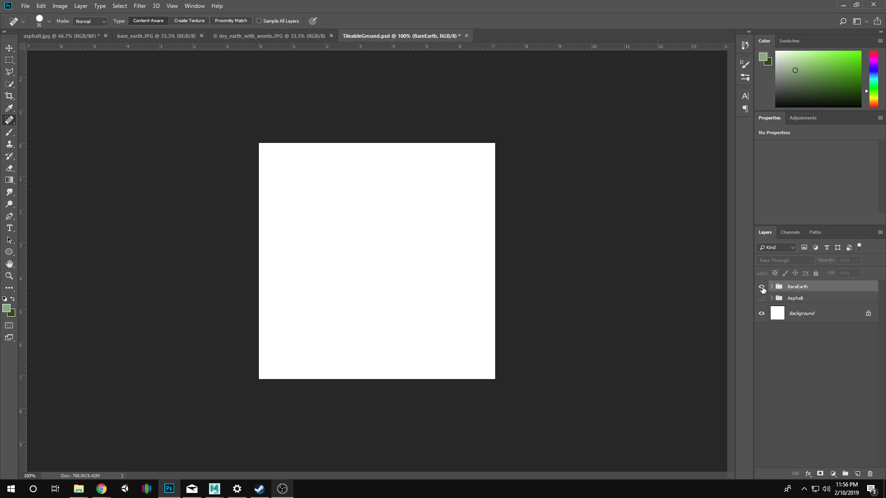
pyautogui.click(761, 287)
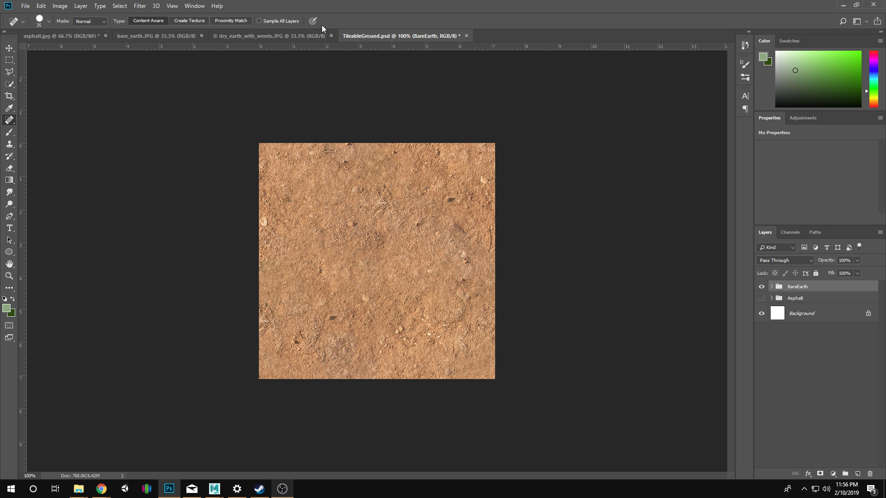
# Copy the whole dry_earth_with_weeds.JPG photo into TileableGround.psd as a new layer above the BareEarth group.
pyautogui.click(290, 36)
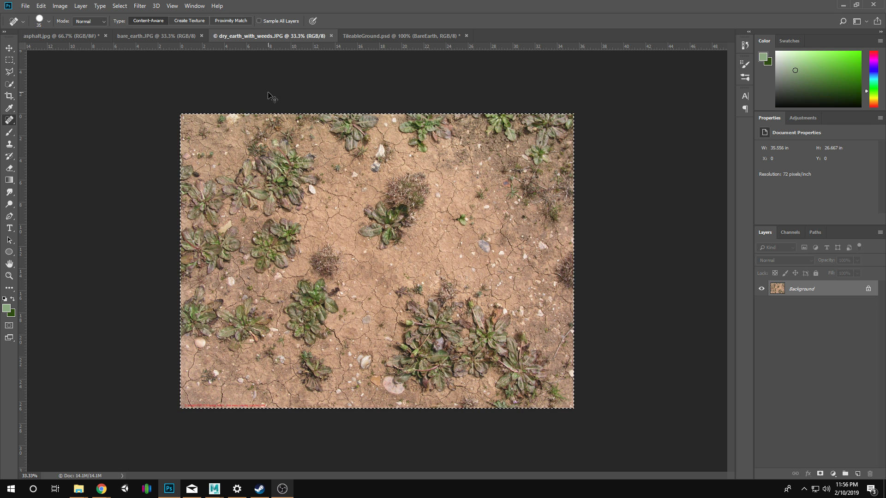
pyautogui.click(381, 38)
pyautogui.hotkey('ctrl', 'v')
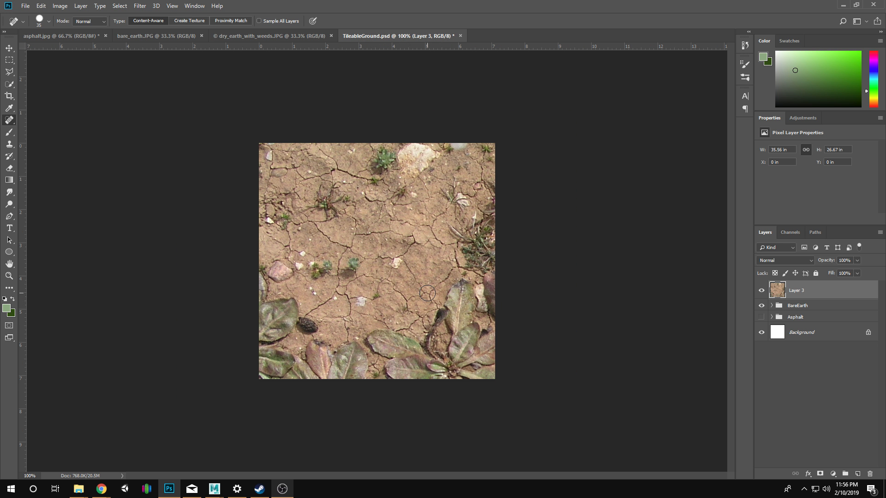
# Scale the pasted weeds photo down to about 27% with Free Transform and position it so it covers the canvas.
pyautogui.press('b')
pyautogui.press('v')
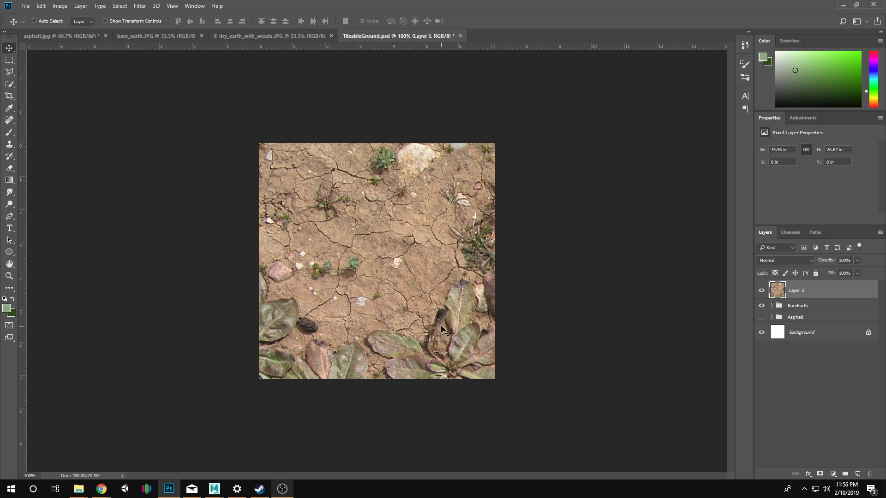
pyautogui.moveTo(441, 327)
pyautogui.mouseDown()
pyautogui.moveTo(374, 209)
pyautogui.moveTo(398, 247)
pyautogui.mouseUp()
pyautogui.hotkey('ctrl', 't')
pyautogui.moveTo(343, 182); pyautogui.dragTo(315, 239)
pyautogui.moveTo(184, 114); pyautogui.dragTo(415, 291)
pyautogui.moveTo(521, 319); pyautogui.dragTo(233, 129)
pyautogui.moveTo(140, 104); pyautogui.dragTo(244, 182)
pyautogui.moveTo(399, 261); pyautogui.dragTo(342, 227)
pyautogui.moveTo(572, 432); pyautogui.dragTo(505, 381)
pyautogui.moveTo(451, 325); pyautogui.dragTo(529, 325)
pyautogui.moveTo(529, 325); pyautogui.dragTo(454, 325)
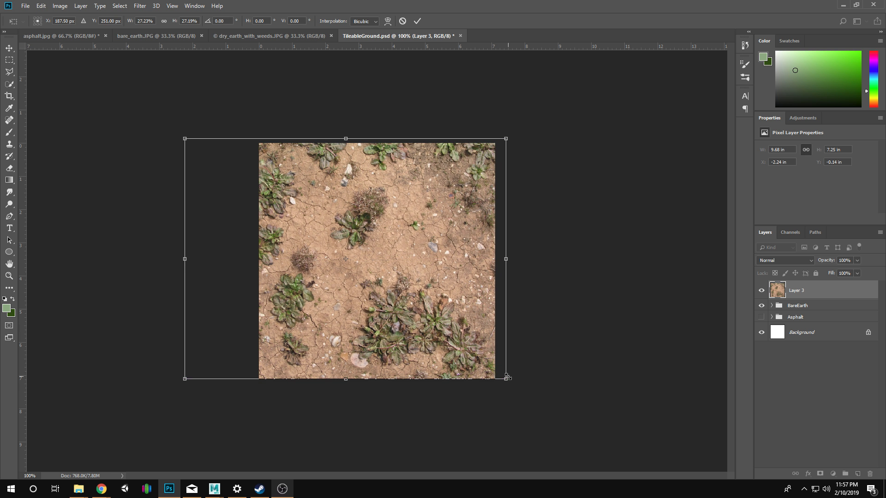
# Enlarge the weeds photo to about 34%, shift it to about X 111 px, Y 304.5 px, and apply the transform.
pyautogui.moveTo(507, 378); pyautogui.dragTo(536, 401)
pyautogui.moveTo(411, 293)
pyautogui.mouseDown()
pyautogui.moveTo(401, 293)
pyautogui.moveTo(395, 319)
pyautogui.moveTo(397, 298)
pyautogui.mouseUp()
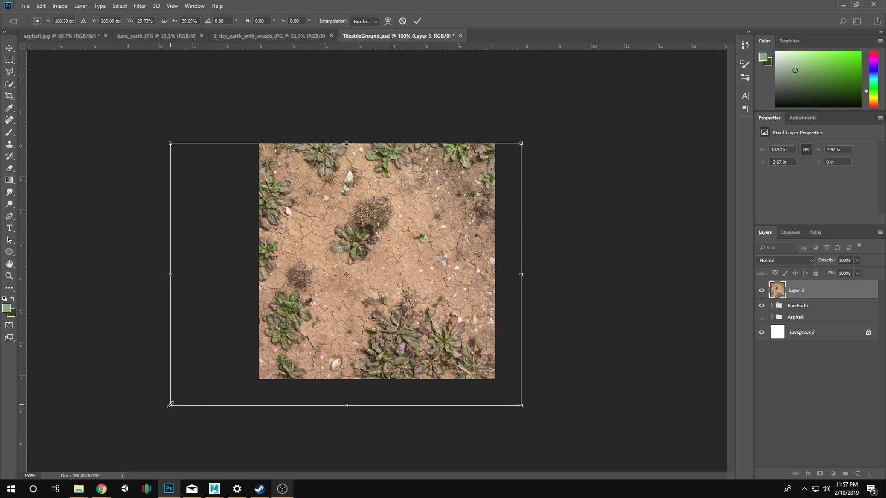
pyautogui.moveTo(170, 405); pyautogui.dragTo(122, 440)
pyautogui.moveTo(414, 255)
pyautogui.mouseDown()
pyautogui.moveTo(410, 272)
pyautogui.moveTo(430, 244)
pyautogui.moveTo(443, 244)
pyautogui.moveTo(402, 243)
pyautogui.mouseUp()
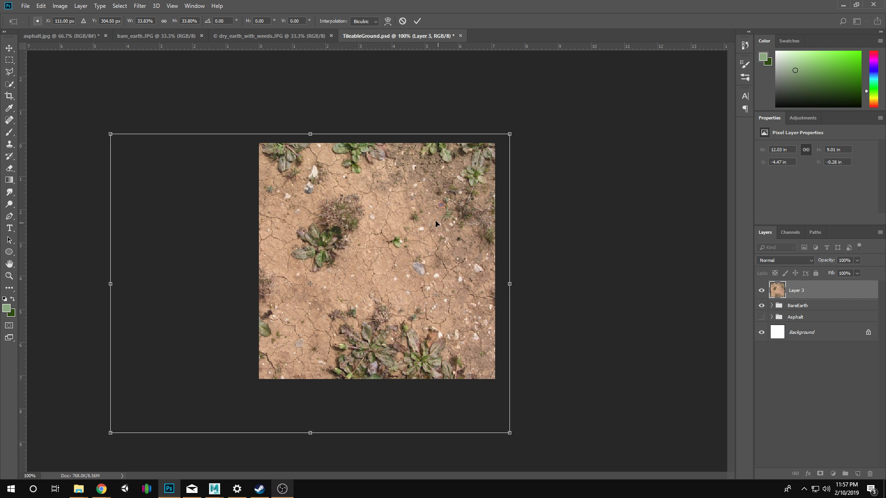
pyautogui.press('Return')
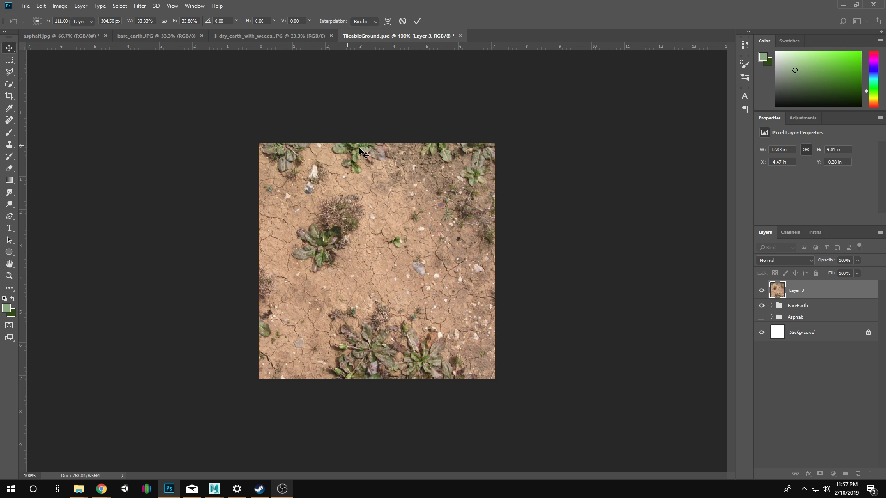
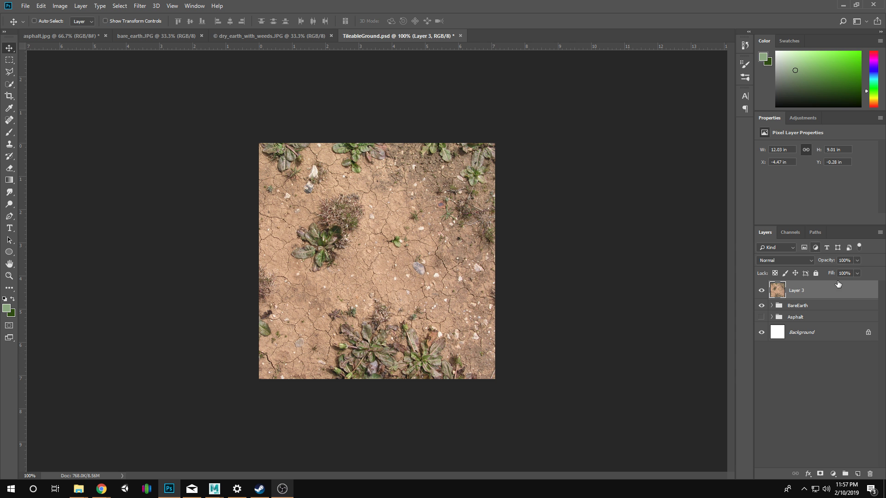
# Select the entire canvas and crop the image to it, trimming the weeds photo to the canvas bounds.
pyautogui.click(9, 60)
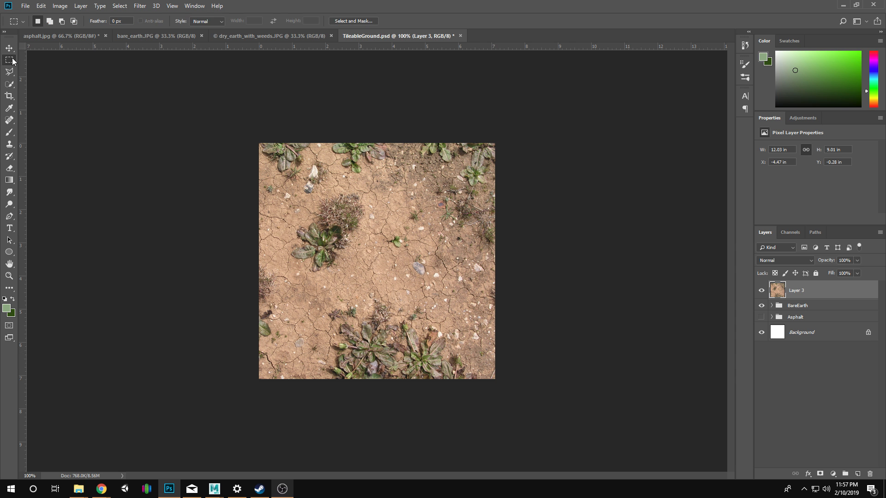
pyautogui.moveTo(264, 114); pyautogui.dragTo(741, 445)
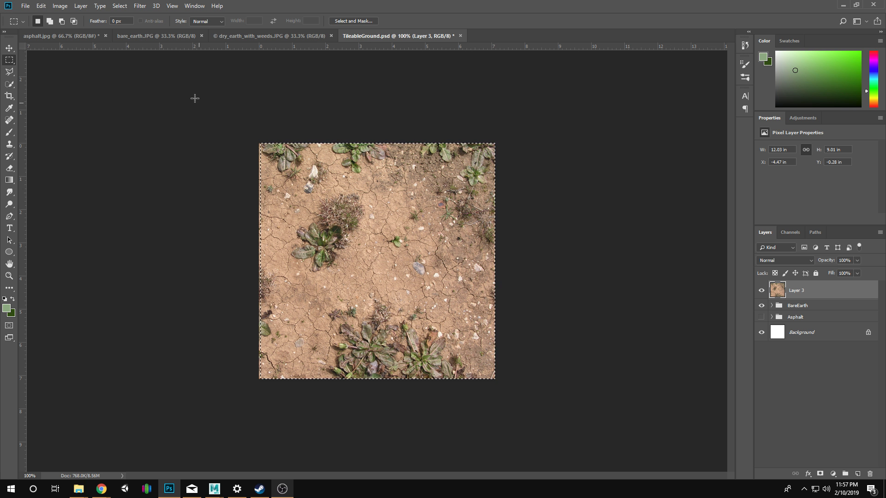
pyautogui.moveTo(195, 97); pyautogui.dragTo(675, 415)
pyautogui.click(60, 6)
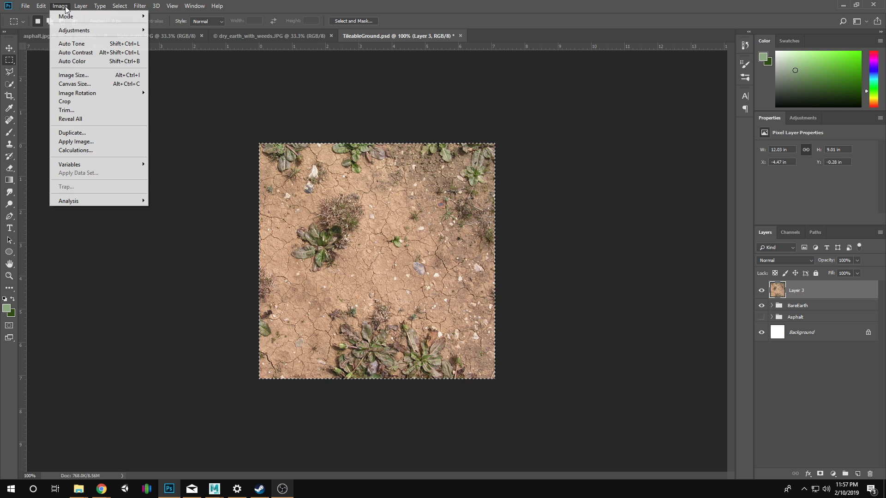
pyautogui.click(91, 100)
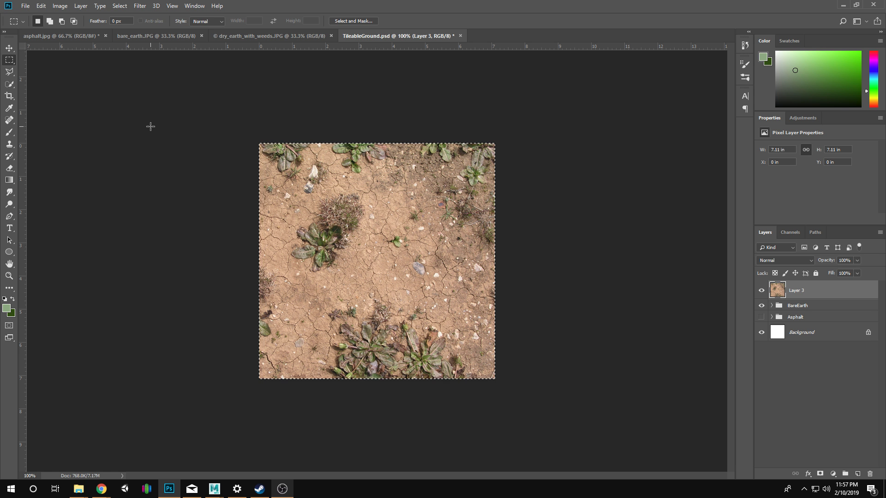
# Check the cropped weeds layer's extent with Free Transform and clear the selection.
pyautogui.hotkey('ctrl', 't')
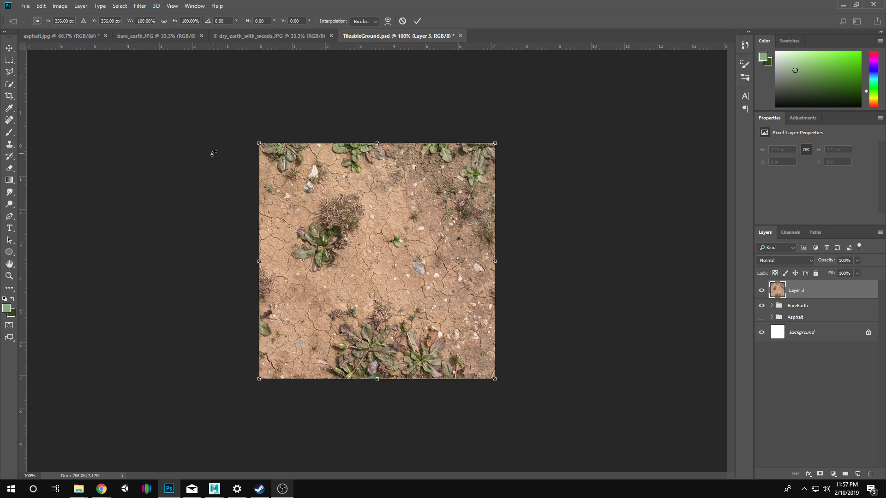
pyautogui.press('Return')
pyautogui.press('m')
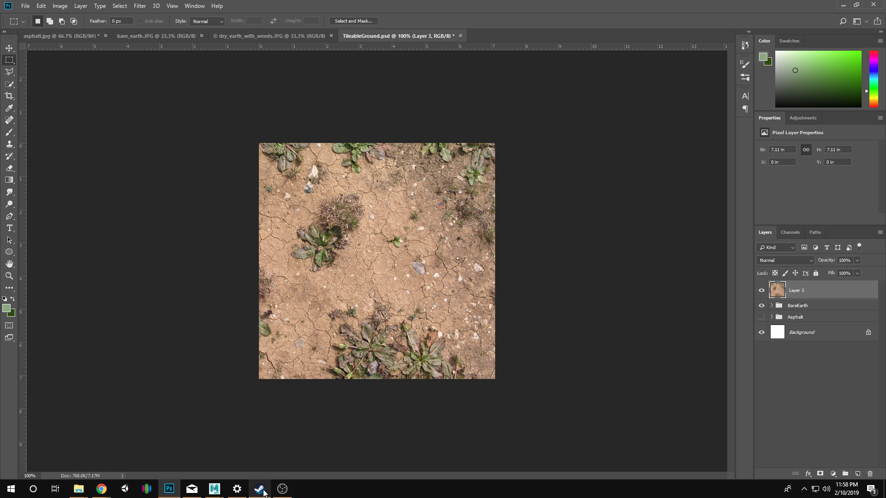
pyautogui.click(577, 289)
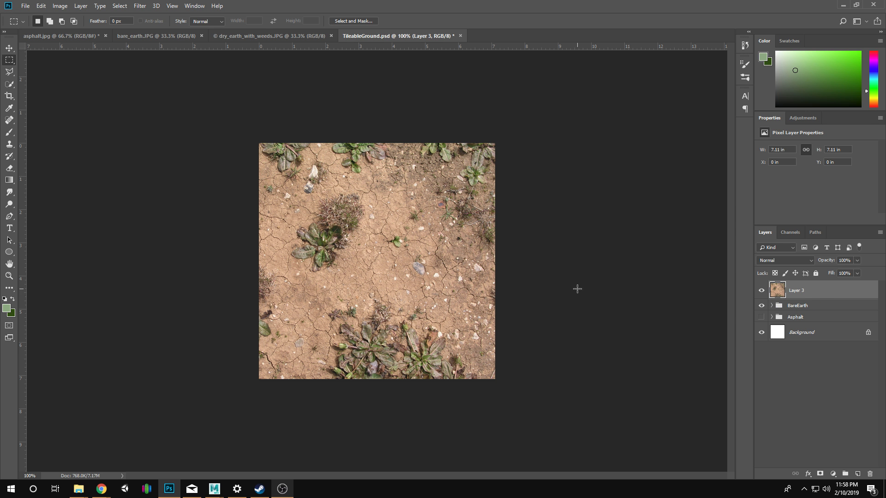
# Duplicate Layer 3 and offset the copy by +256 pixels horizontally and vertically with Wrap Around.
pyautogui.rightClick(802, 292)
pyautogui.click(740, 152)
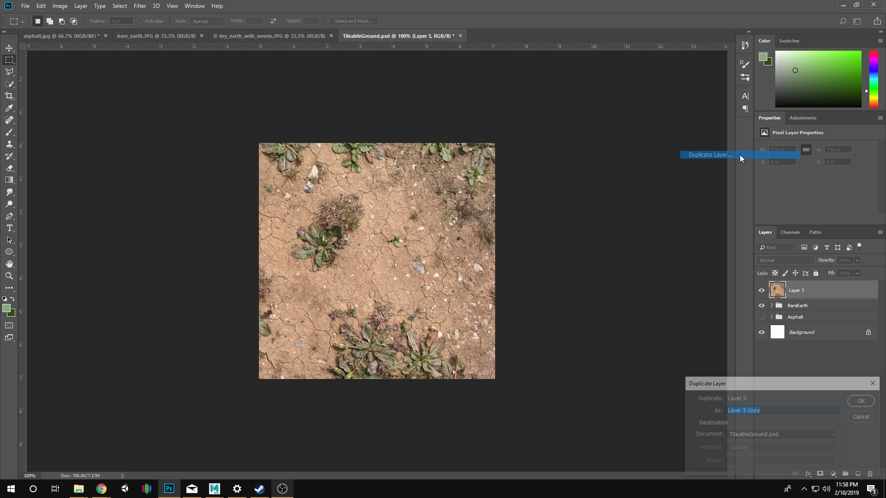
pyautogui.click(853, 400)
pyautogui.click(139, 5)
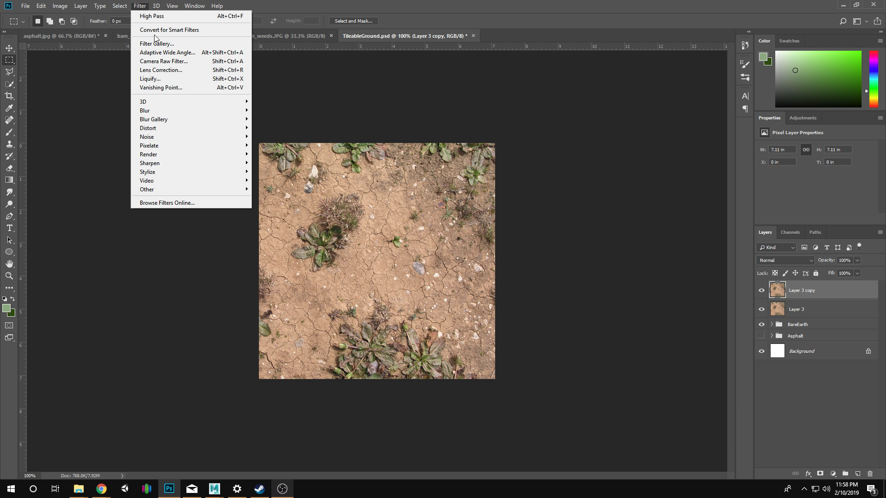
pyautogui.moveTo(170, 190)
pyautogui.click(271, 232)
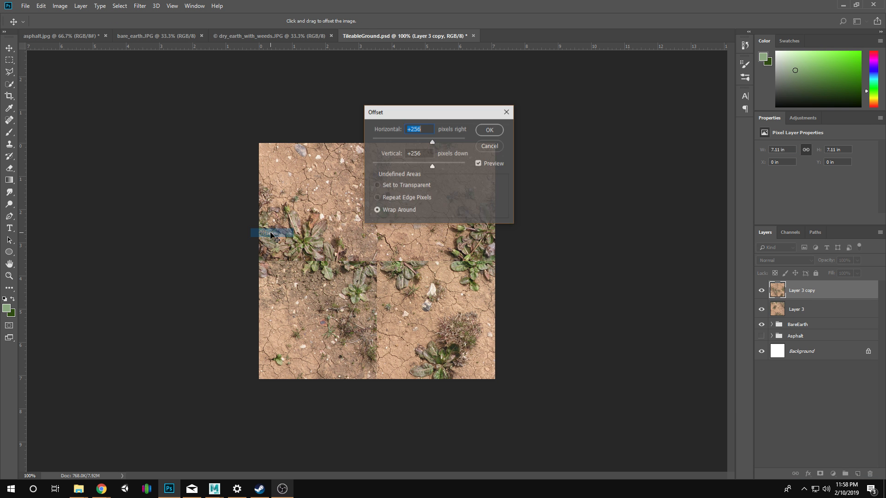
pyautogui.click(489, 130)
# Examine the horizontal and vertical seams across the offset weeds texture at 200% zoom.
pyautogui.press('z')
pyautogui.click(440, 246)
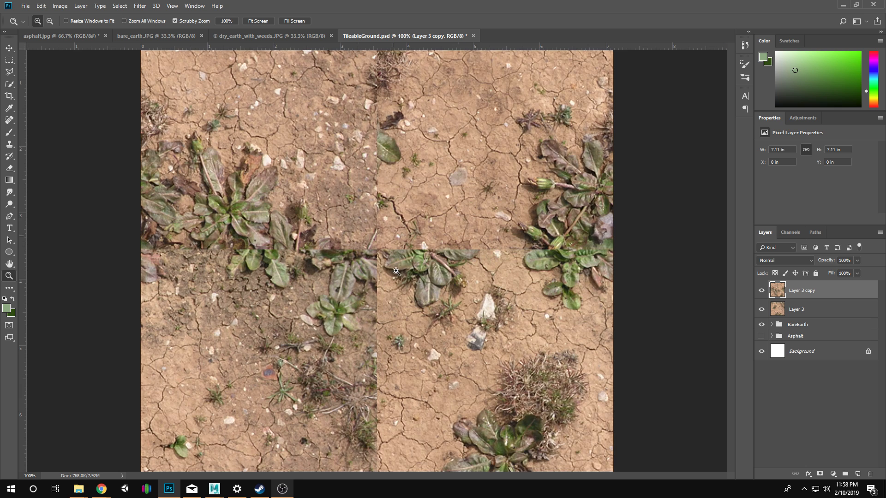
pyautogui.moveTo(441, 382)
pyautogui.mouseDown()
pyautogui.moveTo(427, 266)
pyautogui.moveTo(440, 391)
pyautogui.mouseUp()
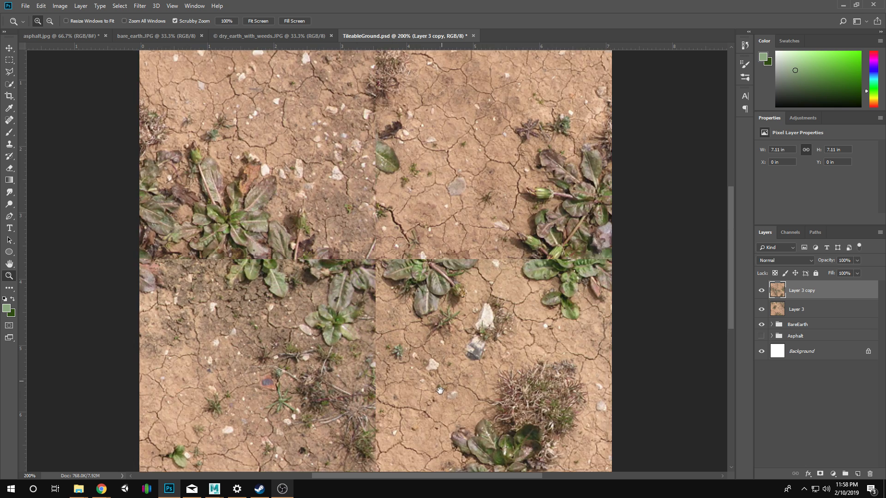
pyautogui.moveTo(488, 288); pyautogui.dragTo(500, 368)
pyautogui.moveTo(423, 340); pyautogui.dragTo(464, 225)
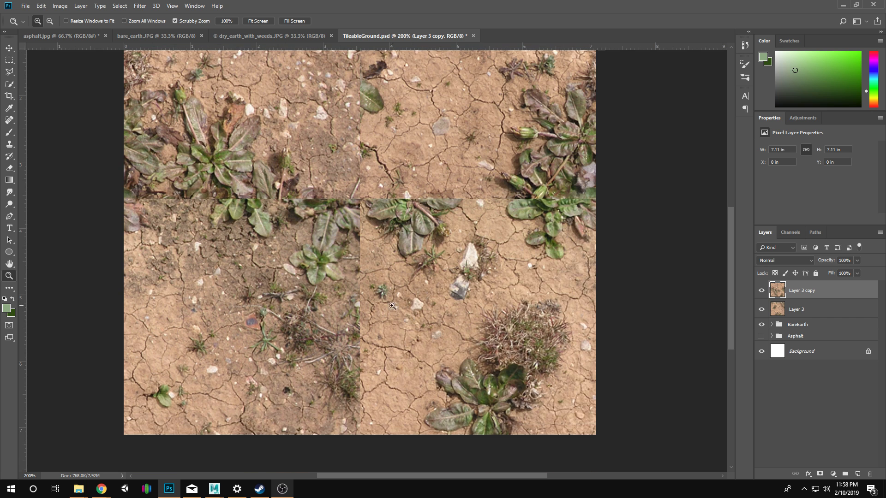
pyautogui.moveTo(392, 306); pyautogui.dragTo(406, 366)
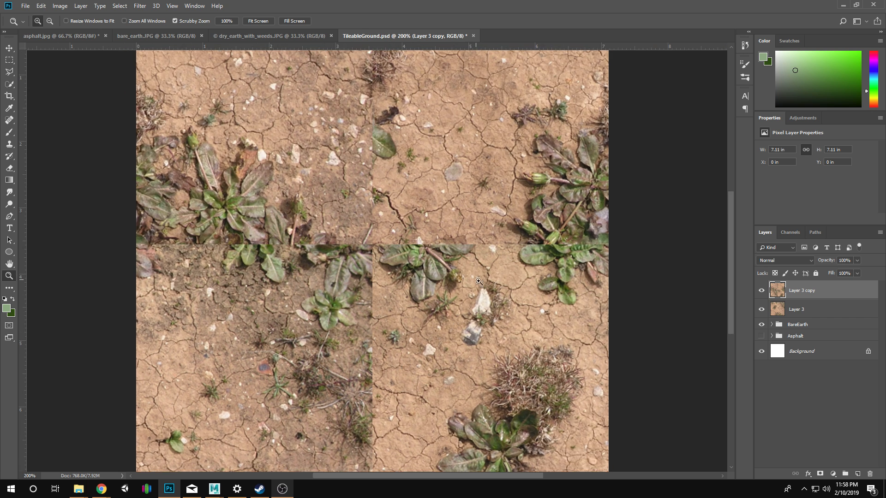
pyautogui.moveTo(478, 281); pyautogui.dragTo(468, 305)
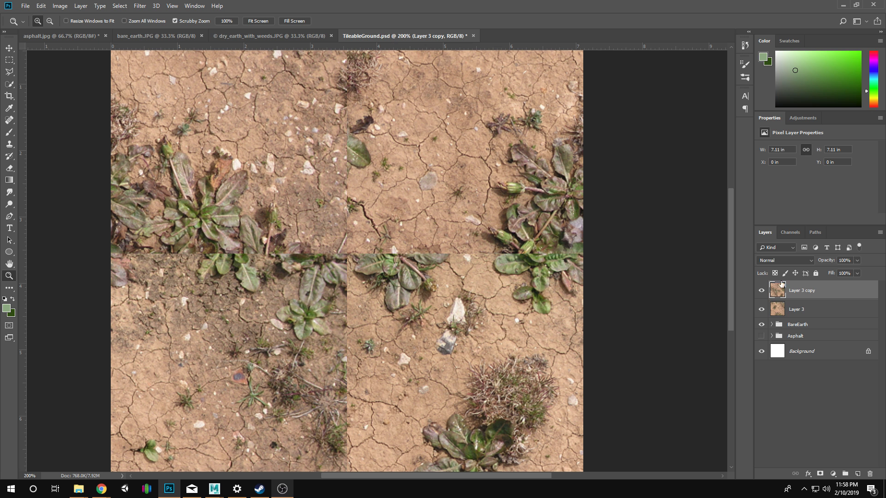
# Add a layer mask to the offset Layer 3 copy.
pyautogui.click(775, 311)
pyautogui.click(774, 288)
pyautogui.click(821, 473)
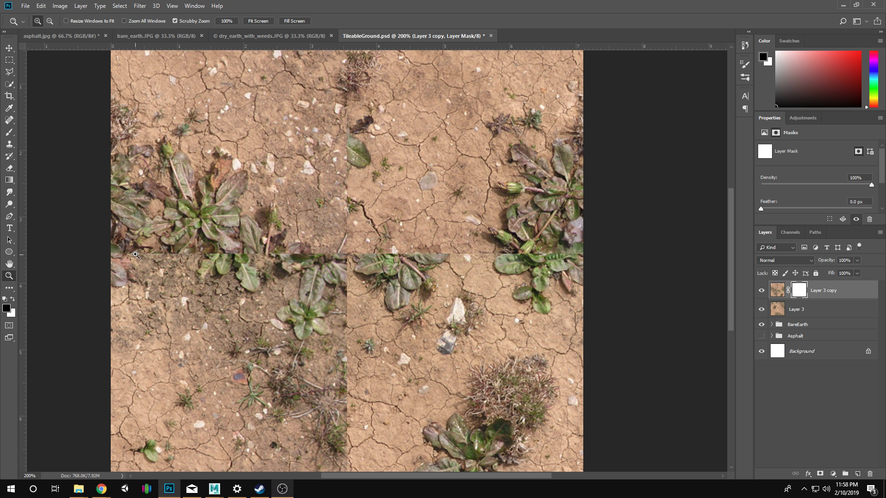
# Paint black on the mask with a soft 30 px brush over the upper vertical seam, hiding the cut-off leaf.
pyautogui.press('b')
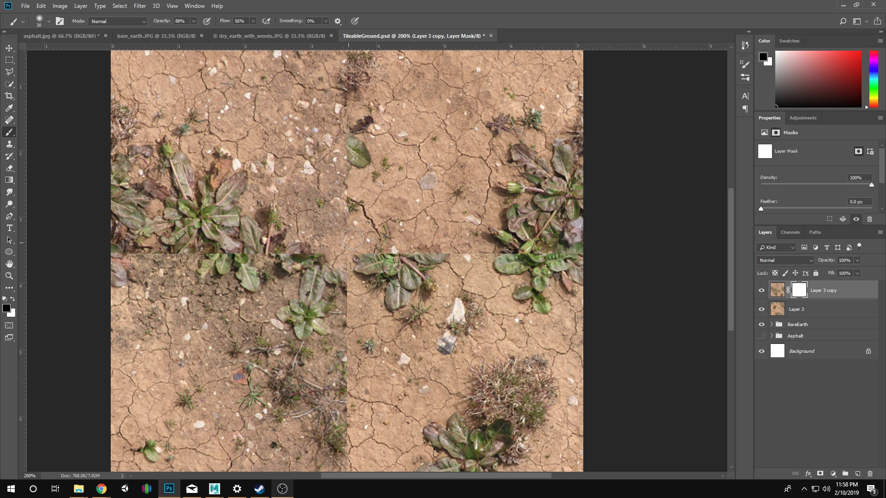
pyautogui.moveTo(342, 223)
pyautogui.mouseDown()
pyautogui.moveTo(352, 200)
pyautogui.moveTo(350, 225)
pyautogui.moveTo(364, 249)
pyautogui.moveTo(357, 236)
pyautogui.moveTo(356, 250)
pyautogui.moveTo(359, 230)
pyautogui.moveTo(364, 247)
pyautogui.moveTo(354, 248)
pyautogui.moveTo(360, 242)
pyautogui.moveTo(351, 232)
pyautogui.moveTo(349, 240)
pyautogui.moveTo(368, 238)
pyautogui.moveTo(367, 208)
pyautogui.mouseUp()
pyautogui.press('space')
pyautogui.hotkey('ctrl', 'z')
# Reduce the brush size and mask out the dry weed clump at the upper end of the vertical seam.
pyautogui.press('[')
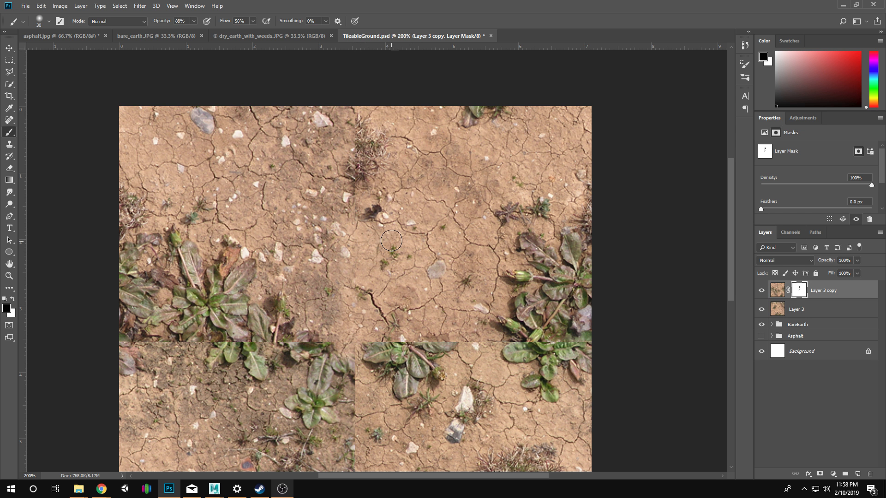
pyautogui.press('[')
pyautogui.press('[')
pyautogui.press('[')
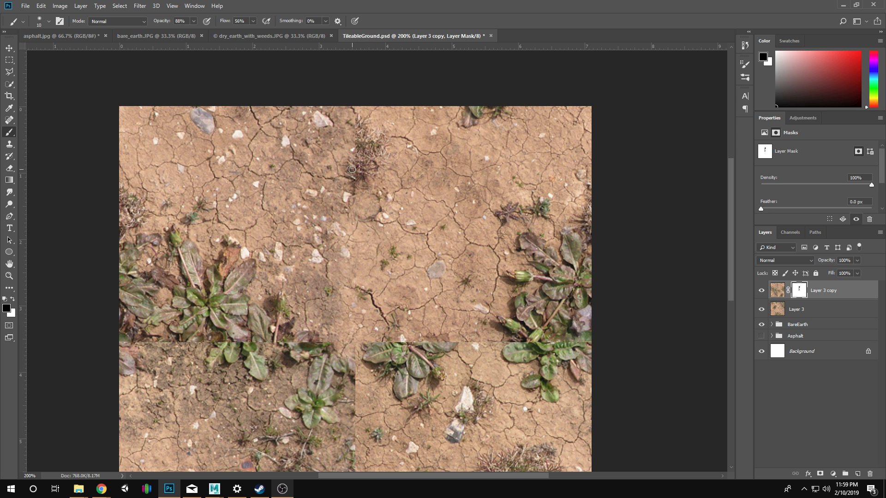
pyautogui.moveTo(354, 168)
pyautogui.mouseDown()
pyautogui.moveTo(366, 172)
pyautogui.moveTo(361, 153)
pyautogui.moveTo(376, 137)
pyautogui.mouseUp()
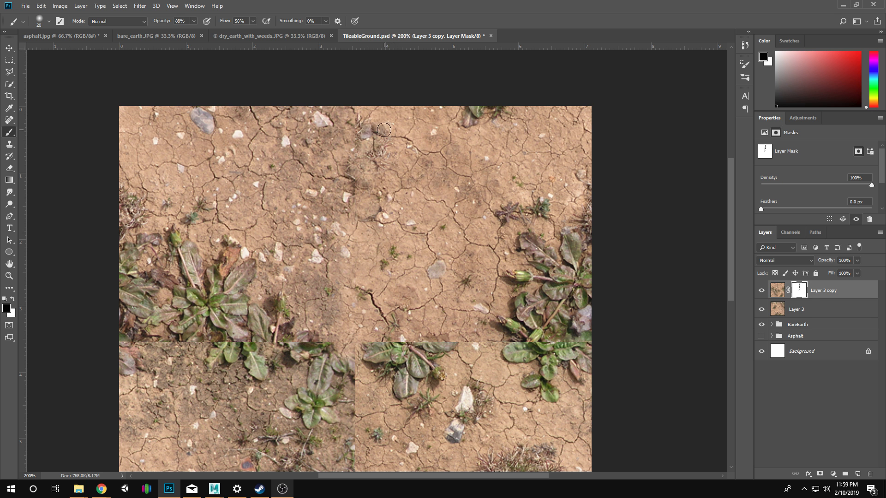
# Restore part of the dry weed clump with white and mask out the pebbles beside the upper vertical seam with black.
pyautogui.press('x')
pyautogui.moveTo(371, 127)
pyautogui.mouseDown()
pyautogui.moveTo(365, 135)
pyautogui.moveTo(381, 129)
pyautogui.moveTo(377, 135)
pyautogui.mouseUp()
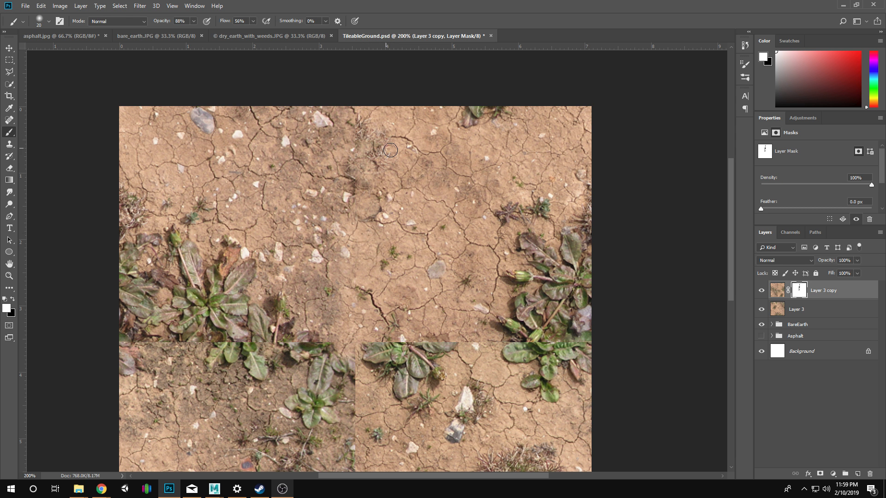
pyautogui.press('c')
pyautogui.press('x')
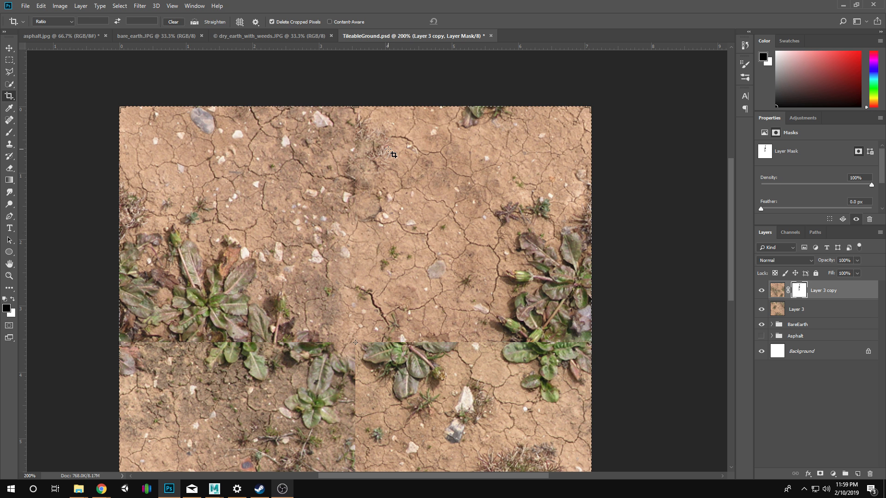
pyautogui.press('b')
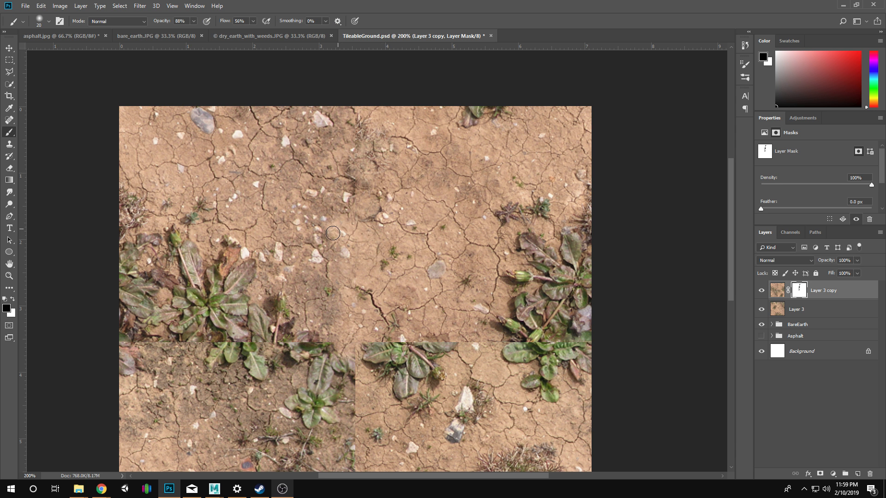
pyautogui.moveTo(329, 222)
pyautogui.mouseDown()
pyautogui.moveTo(332, 232)
pyautogui.moveTo(319, 220)
pyautogui.moveTo(337, 241)
pyautogui.moveTo(318, 227)
pyautogui.moveTo(327, 239)
pyautogui.mouseUp()
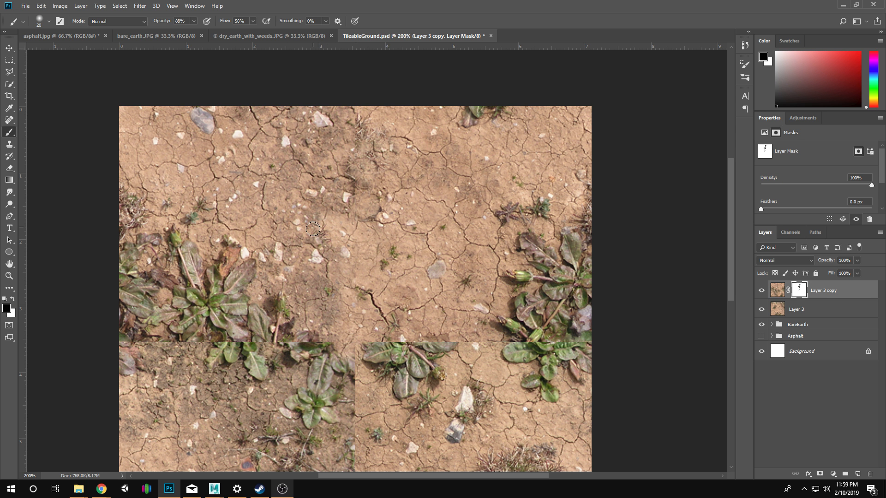
# Mask out the cut-off weed just right of center along the horizontal seam with a 20 px black brush.
pyautogui.scroll(-1, 475, 347)
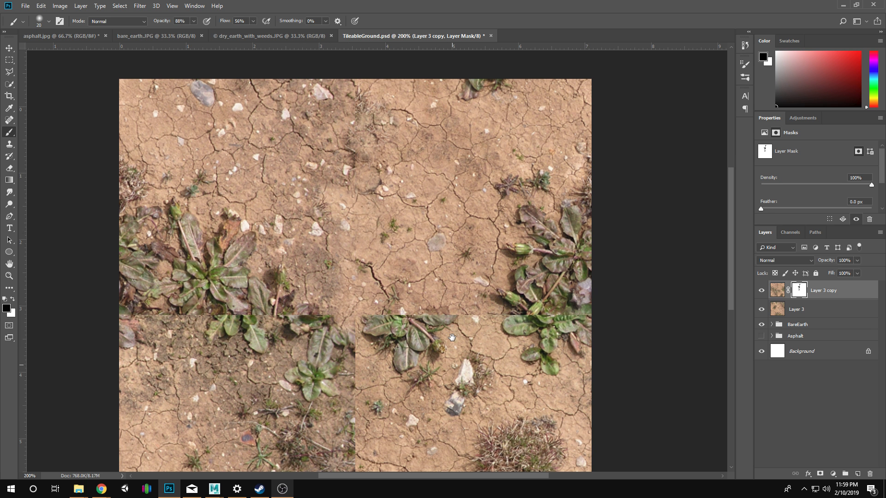
pyautogui.moveTo(470, 320)
pyautogui.mouseDown()
pyautogui.moveTo(491, 305)
pyautogui.moveTo(471, 321)
pyautogui.moveTo(494, 314)
pyautogui.moveTo(489, 334)
pyautogui.mouseUp()
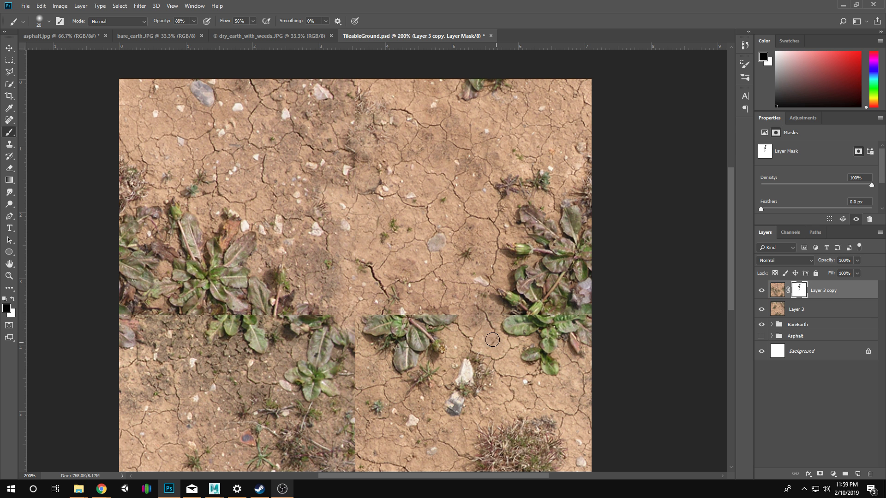
pyautogui.press('x')
pyautogui.press('x')
pyautogui.moveTo(451, 320)
pyautogui.mouseDown()
pyautogui.moveTo(434, 312)
pyautogui.moveTo(446, 330)
pyautogui.moveTo(439, 337)
pyautogui.moveTo(444, 323)
pyautogui.moveTo(432, 323)
pyautogui.moveTo(438, 344)
pyautogui.moveTo(410, 325)
pyautogui.moveTo(429, 313)
pyautogui.moveTo(439, 331)
pyautogui.moveTo(433, 318)
pyautogui.moveTo(448, 322)
pyautogui.moveTo(429, 316)
pyautogui.moveTo(439, 336)
pyautogui.moveTo(445, 318)
pyautogui.mouseUp()
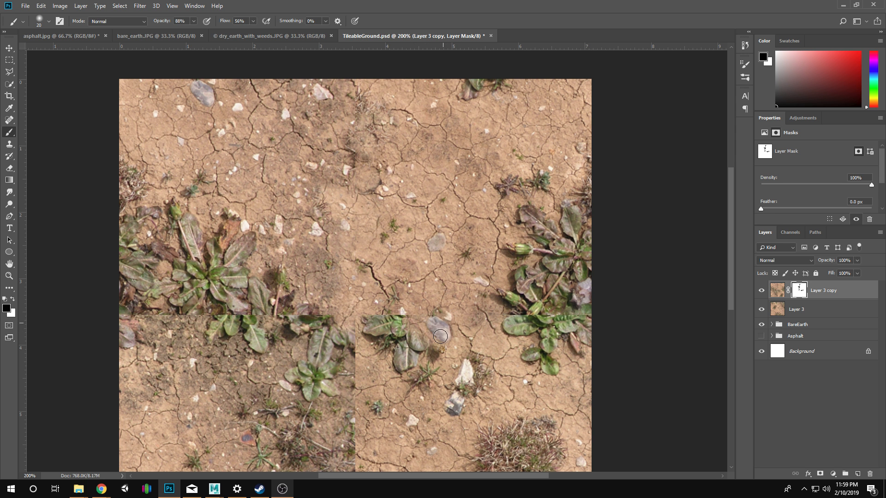
pyautogui.moveTo(440, 336)
pyautogui.mouseDown()
pyautogui.moveTo(403, 313)
pyautogui.moveTo(377, 326)
pyautogui.moveTo(388, 324)
pyautogui.moveTo(362, 317)
pyautogui.moveTo(369, 327)
pyautogui.moveTo(392, 331)
pyautogui.moveTo(390, 325)
pyautogui.moveTo(376, 332)
pyautogui.moveTo(385, 337)
pyautogui.moveTo(376, 333)
pyautogui.moveTo(395, 329)
pyautogui.moveTo(420, 343)
pyautogui.moveTo(415, 353)
pyautogui.moveTo(405, 337)
pyautogui.moveTo(375, 336)
pyautogui.moveTo(397, 340)
pyautogui.moveTo(395, 363)
pyautogui.moveTo(409, 362)
pyautogui.moveTo(395, 364)
pyautogui.moveTo(413, 365)
pyautogui.moveTo(413, 350)
pyautogui.moveTo(435, 362)
pyautogui.mouseUp()
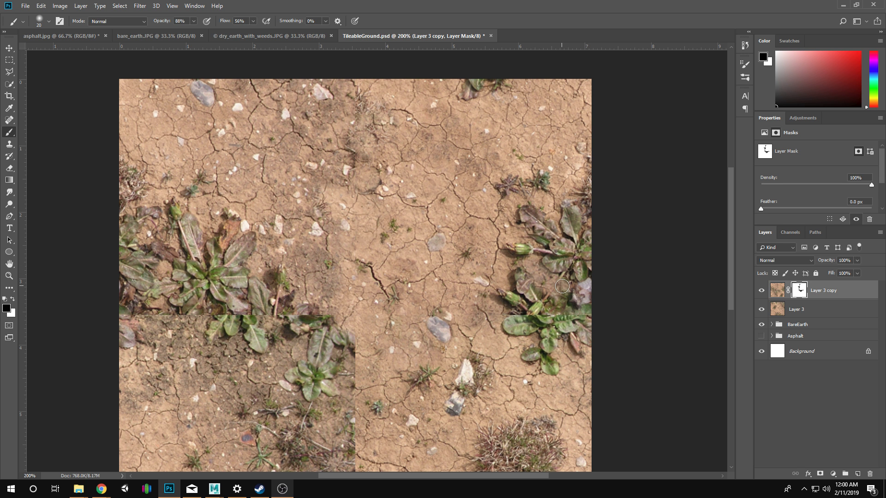
# Mask out leaves above the horizontal seam near the texture's right edge, and restore the purple-grey leaf beside them with white.
pyautogui.moveTo(565, 294)
pyautogui.mouseDown()
pyautogui.moveTo(565, 313)
pyautogui.moveTo(526, 318)
pyautogui.moveTo(509, 309)
pyautogui.mouseUp()
pyautogui.press('x')
pyautogui.press('z')
pyautogui.click(565, 300)
pyautogui.click(565, 301)
pyautogui.click(511, 308)
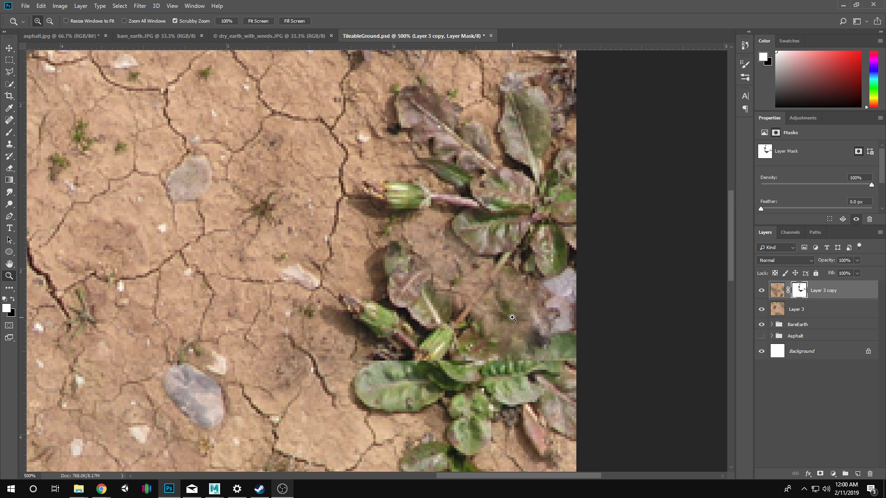
pyautogui.press('b')
pyautogui.moveTo(516, 318)
pyautogui.mouseDown()
pyautogui.moveTo(539, 296)
pyautogui.moveTo(528, 310)
pyautogui.moveTo(539, 303)
pyautogui.moveTo(546, 323)
pyautogui.moveTo(530, 281)
pyautogui.mouseUp()
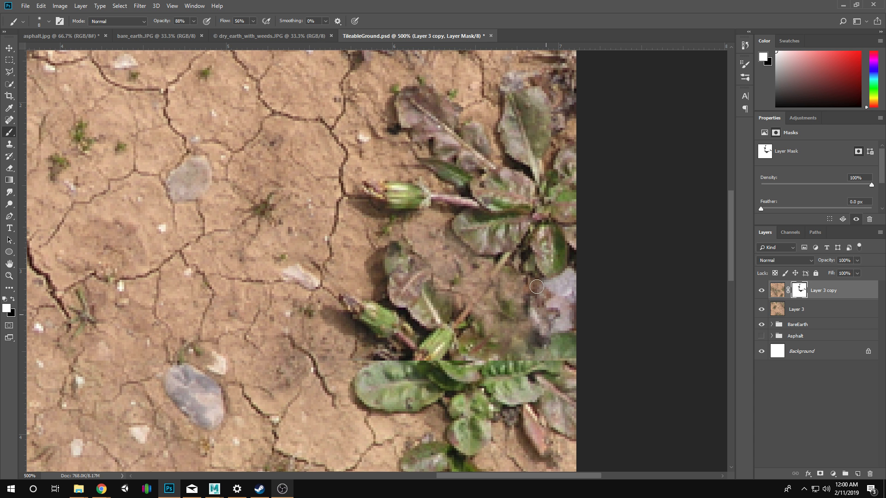
# Mask out the lower flower buds and their leaves above the horizontal seam with a 15 px black brush.
pyautogui.press('x')
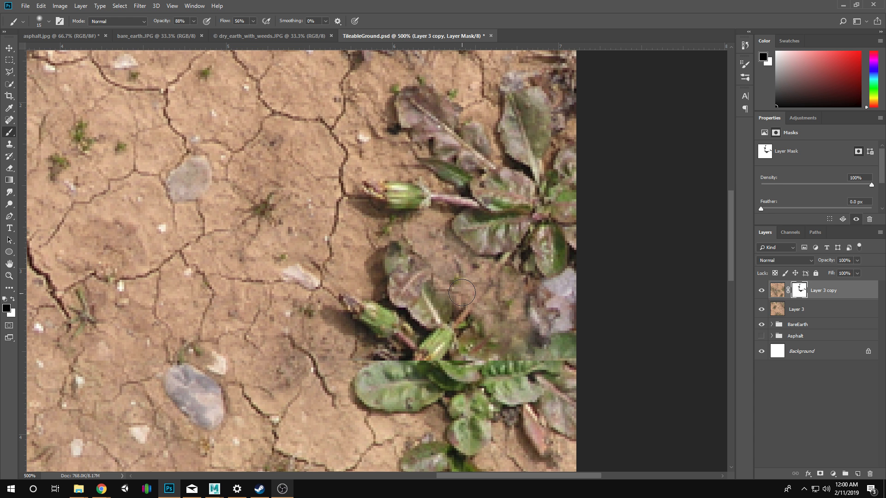
pyautogui.moveTo(462, 293)
pyautogui.mouseDown()
pyautogui.moveTo(445, 280)
pyautogui.moveTo(467, 283)
pyautogui.moveTo(436, 287)
pyautogui.moveTo(426, 260)
pyautogui.moveTo(422, 268)
pyautogui.moveTo(409, 249)
pyautogui.moveTo(419, 269)
pyautogui.moveTo(384, 263)
pyautogui.moveTo(399, 248)
pyautogui.moveTo(391, 253)
pyautogui.moveTo(429, 296)
pyautogui.moveTo(426, 318)
pyautogui.moveTo(374, 306)
pyautogui.moveTo(381, 315)
pyautogui.moveTo(363, 294)
pyautogui.moveTo(386, 319)
pyautogui.moveTo(387, 327)
pyautogui.moveTo(374, 323)
pyautogui.moveTo(377, 331)
pyautogui.moveTo(407, 344)
pyautogui.moveTo(390, 338)
pyautogui.moveTo(355, 289)
pyautogui.moveTo(391, 330)
pyautogui.moveTo(387, 347)
pyautogui.moveTo(408, 327)
pyautogui.moveTo(418, 347)
pyautogui.moveTo(367, 363)
pyautogui.moveTo(394, 368)
pyautogui.moveTo(359, 387)
pyautogui.mouseUp()
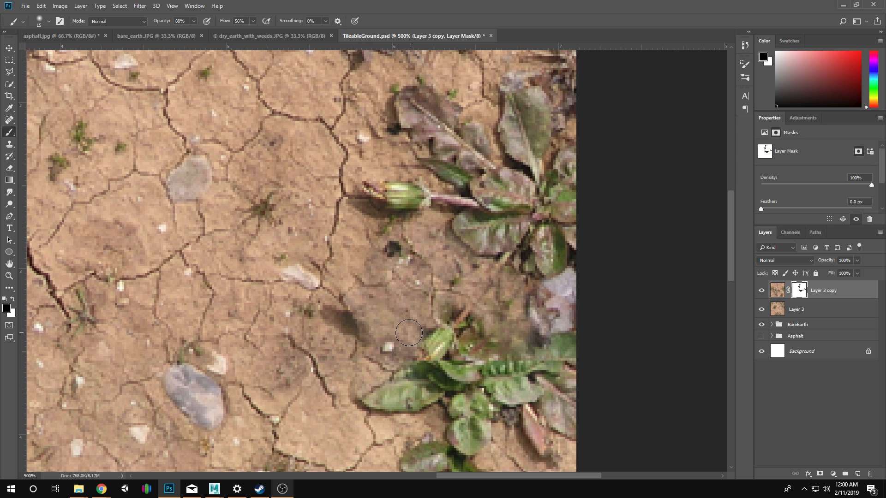
pyautogui.moveTo(439, 353)
pyautogui.mouseDown()
pyautogui.moveTo(426, 340)
pyautogui.moveTo(439, 331)
pyautogui.moveTo(478, 337)
pyautogui.moveTo(457, 317)
pyautogui.mouseUp()
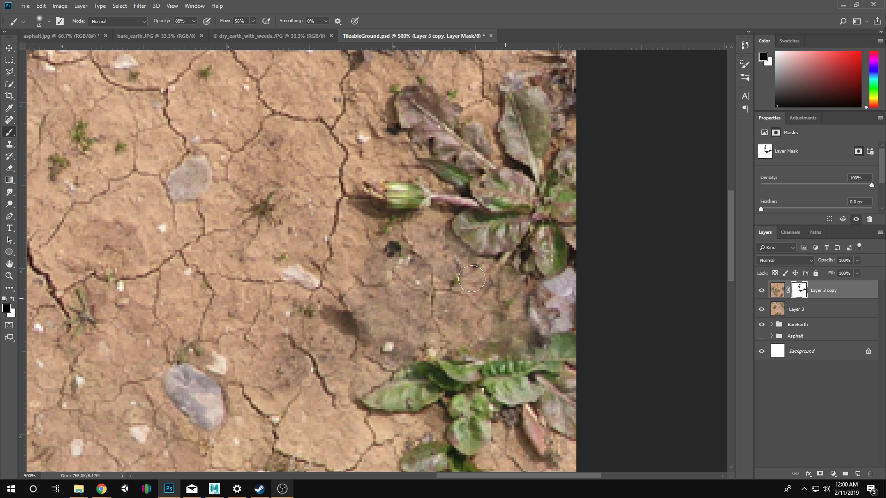
pyautogui.moveTo(490, 338)
pyautogui.mouseDown()
pyautogui.moveTo(525, 365)
pyautogui.moveTo(442, 373)
pyautogui.moveTo(462, 365)
pyautogui.moveTo(470, 325)
pyautogui.mouseUp()
# Mask out the cut-off green leaves along the horizontal seam, keeping the small leaf cluster below them.
pyautogui.moveTo(417, 332)
pyautogui.mouseDown()
pyautogui.moveTo(391, 337)
pyautogui.moveTo(419, 341)
pyautogui.moveTo(411, 355)
pyautogui.moveTo(367, 365)
pyautogui.moveTo(402, 361)
pyautogui.moveTo(421, 373)
pyautogui.moveTo(382, 367)
pyautogui.mouseUp()
pyautogui.moveTo(437, 375); pyautogui.dragTo(393, 314)
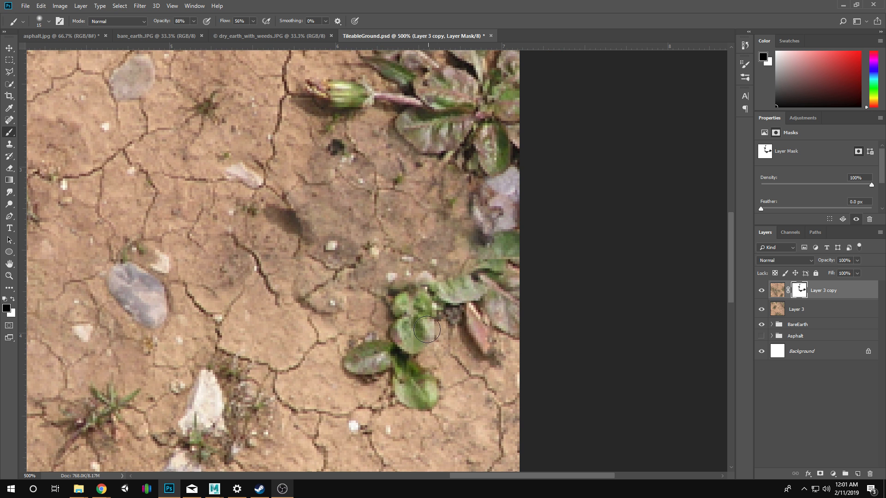
pyautogui.moveTo(448, 325)
pyautogui.mouseDown()
pyautogui.moveTo(445, 295)
pyautogui.moveTo(429, 276)
pyautogui.mouseUp()
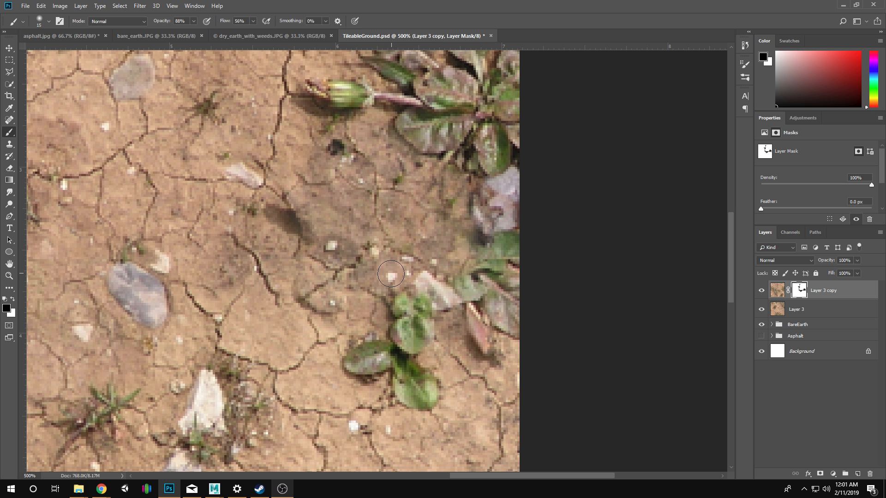
# Restore the pale pebbles above the small leaf cluster with white and mask out the green leaves at the texture's right edge with black.
pyautogui.press('x')
pyautogui.moveTo(391, 274); pyautogui.dragTo(432, 305)
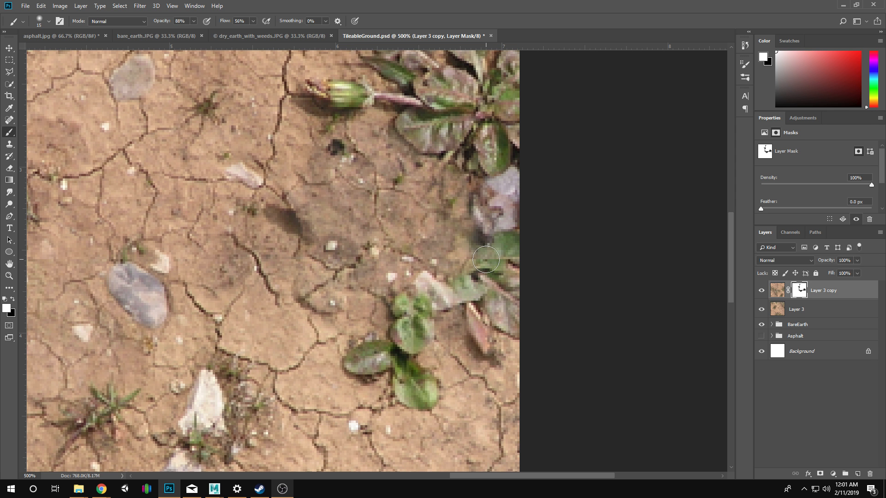
pyautogui.press('x')
pyautogui.moveTo(486, 259)
pyautogui.mouseDown()
pyautogui.moveTo(506, 260)
pyautogui.moveTo(476, 259)
pyautogui.moveTo(510, 260)
pyautogui.moveTo(491, 257)
pyautogui.moveTo(499, 252)
pyautogui.moveTo(488, 266)
pyautogui.moveTo(508, 282)
pyautogui.moveTo(488, 286)
pyautogui.moveTo(503, 295)
pyautogui.moveTo(460, 277)
pyautogui.moveTo(484, 305)
pyautogui.moveTo(471, 307)
pyautogui.moveTo(480, 342)
pyautogui.mouseUp()
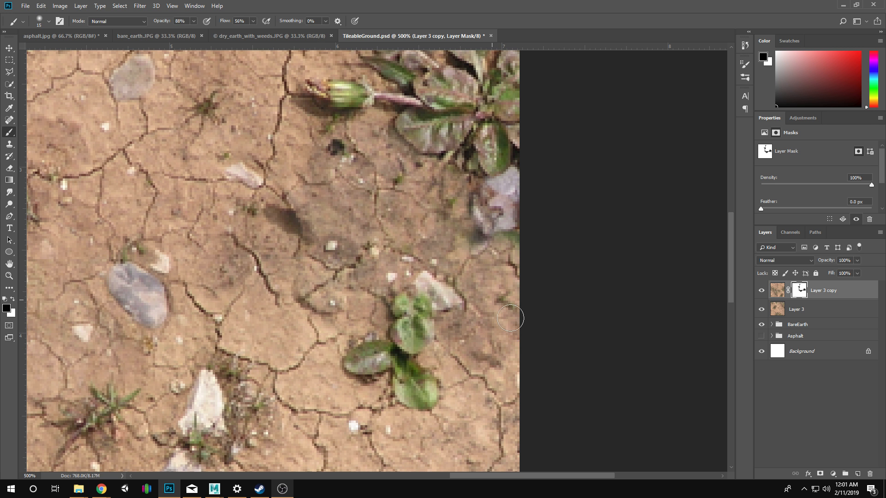
# Mask out the hard edge of the vertical seam beside the green weed below the horizontal seam, using black.
pyautogui.moveTo(273, 308); pyautogui.dragTo(394, 296)
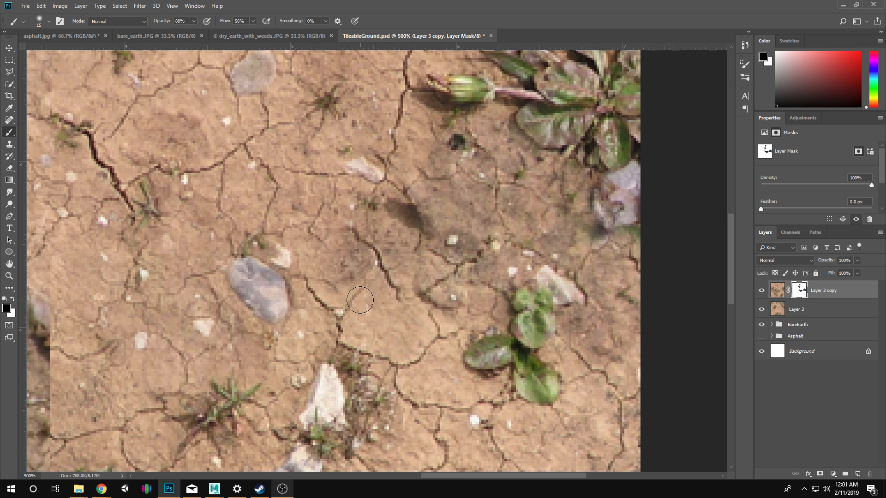
pyautogui.moveTo(145, 342)
pyautogui.mouseDown()
pyautogui.moveTo(287, 403)
pyautogui.moveTo(353, 282)
pyautogui.moveTo(451, 280)
pyautogui.moveTo(480, 238)
pyautogui.mouseUp()
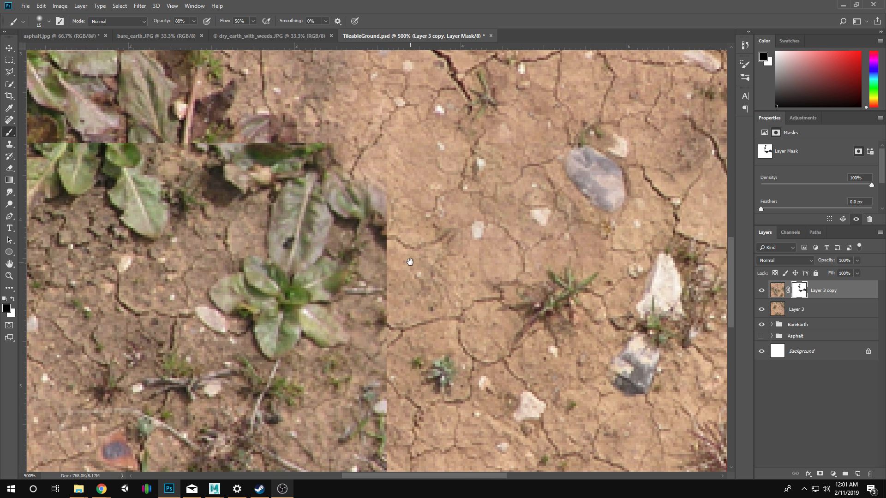
pyautogui.moveTo(387, 232)
pyautogui.mouseDown()
pyautogui.moveTo(382, 256)
pyautogui.moveTo(400, 316)
pyautogui.moveTo(372, 276)
pyautogui.mouseUp()
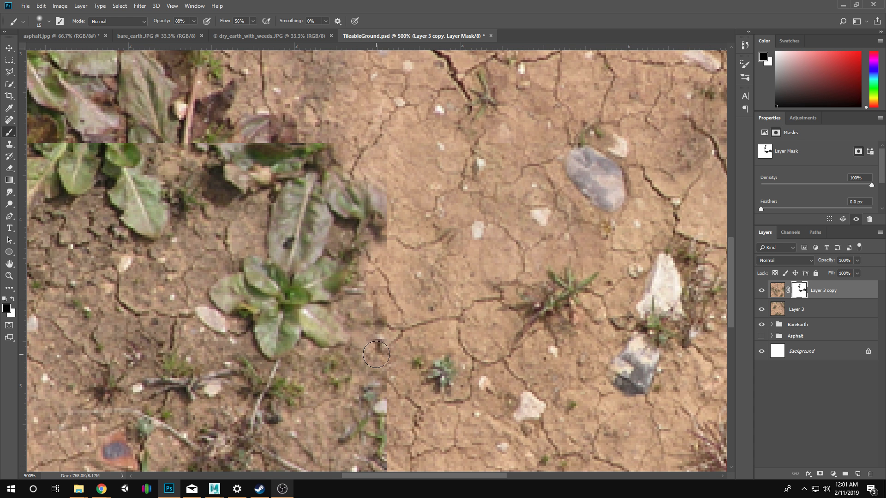
pyautogui.scroll(-3, 383, 346)
pyautogui.moveTo(382, 350)
pyautogui.mouseDown()
pyautogui.moveTo(359, 327)
pyautogui.moveTo(369, 394)
pyautogui.moveTo(377, 369)
pyautogui.moveTo(390, 384)
pyautogui.mouseUp()
pyautogui.scroll(-2, 390, 383)
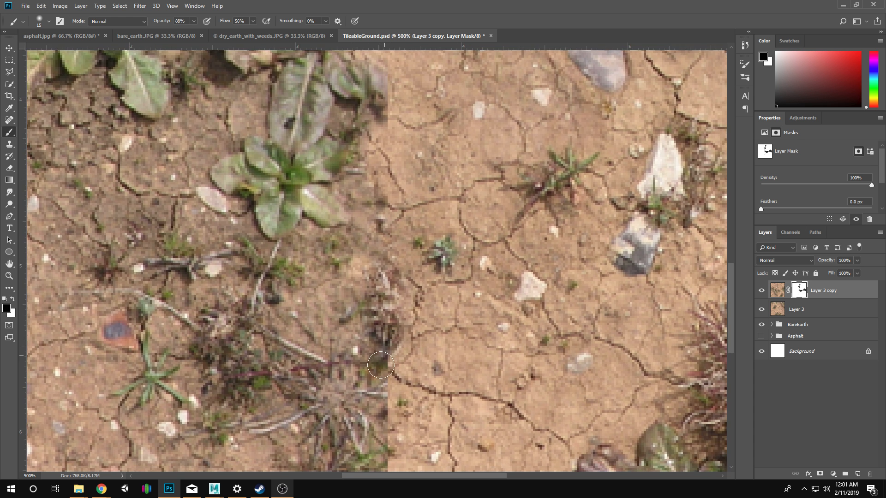
# Mask out the dry twiggy weed cut off at the vertical seam and restore the thin twig beside the dark leaf with white.
pyautogui.scroll(-3, 381, 346)
pyautogui.moveTo(381, 346)
pyautogui.mouseDown()
pyautogui.moveTo(377, 304)
pyautogui.moveTo(389, 352)
pyautogui.moveTo(379, 378)
pyautogui.moveTo(404, 343)
pyautogui.moveTo(429, 383)
pyautogui.moveTo(395, 364)
pyautogui.moveTo(412, 358)
pyautogui.moveTo(391, 329)
pyautogui.moveTo(403, 375)
pyautogui.moveTo(396, 377)
pyautogui.moveTo(401, 372)
pyautogui.moveTo(379, 358)
pyautogui.moveTo(376, 330)
pyautogui.moveTo(366, 368)
pyautogui.moveTo(362, 327)
pyautogui.moveTo(397, 354)
pyautogui.moveTo(378, 360)
pyautogui.moveTo(373, 337)
pyautogui.moveTo(359, 329)
pyautogui.moveTo(345, 349)
pyautogui.moveTo(293, 309)
pyautogui.moveTo(384, 342)
pyautogui.moveTo(370, 331)
pyautogui.moveTo(381, 330)
pyautogui.moveTo(339, 306)
pyautogui.moveTo(372, 319)
pyautogui.moveTo(349, 299)
pyautogui.moveTo(312, 288)
pyautogui.moveTo(317, 275)
pyautogui.moveTo(301, 264)
pyautogui.moveTo(336, 294)
pyautogui.moveTo(353, 287)
pyautogui.moveTo(317, 264)
pyautogui.moveTo(364, 301)
pyautogui.moveTo(362, 266)
pyautogui.moveTo(303, 236)
pyautogui.moveTo(291, 280)
pyautogui.mouseUp()
pyautogui.press('x')
pyautogui.press('x')
pyautogui.press('x')
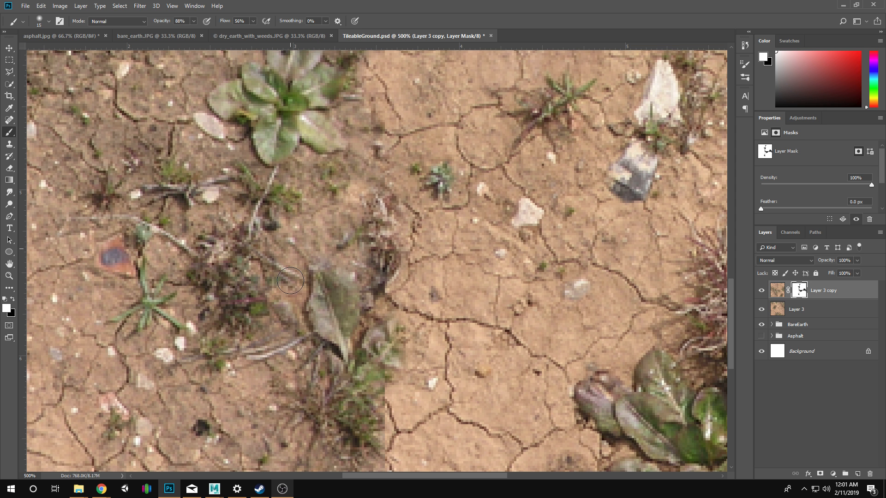
pyautogui.moveTo(436, 362)
pyautogui.mouseDown()
pyautogui.moveTo(401, 357)
pyautogui.moveTo(421, 335)
pyautogui.moveTo(378, 339)
pyautogui.moveTo(391, 363)
pyautogui.moveTo(399, 360)
pyautogui.moveTo(378, 354)
pyautogui.mouseUp()
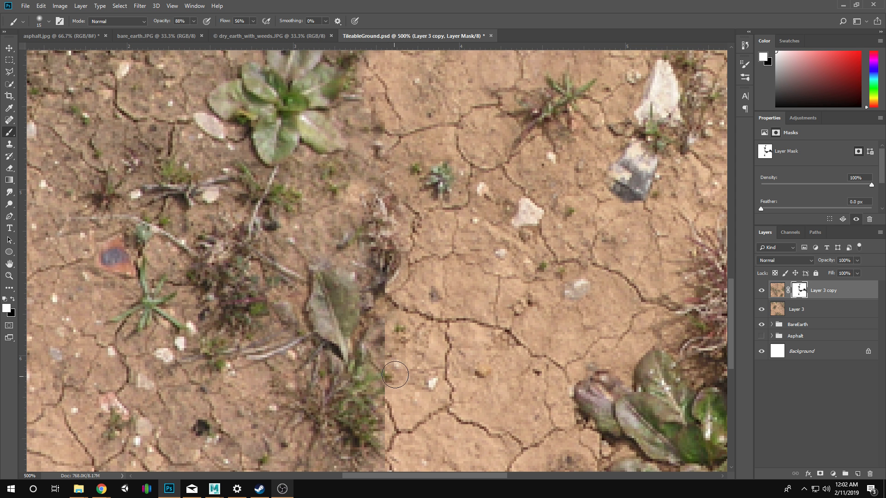
pyautogui.moveTo(391, 413)
pyautogui.mouseDown()
pyautogui.moveTo(377, 442)
pyautogui.moveTo(404, 411)
pyautogui.moveTo(402, 435)
pyautogui.moveTo(365, 438)
pyautogui.mouseUp()
pyautogui.press('x')
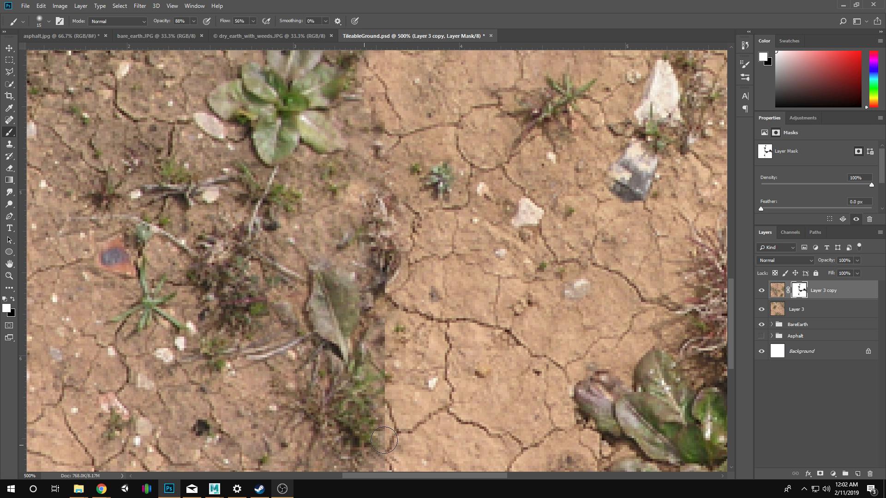
# Mask out the left stretch of the horizontal seam below the large weed with the 15 px black brush.
pyautogui.moveTo(371, 339); pyautogui.dragTo(549, 375)
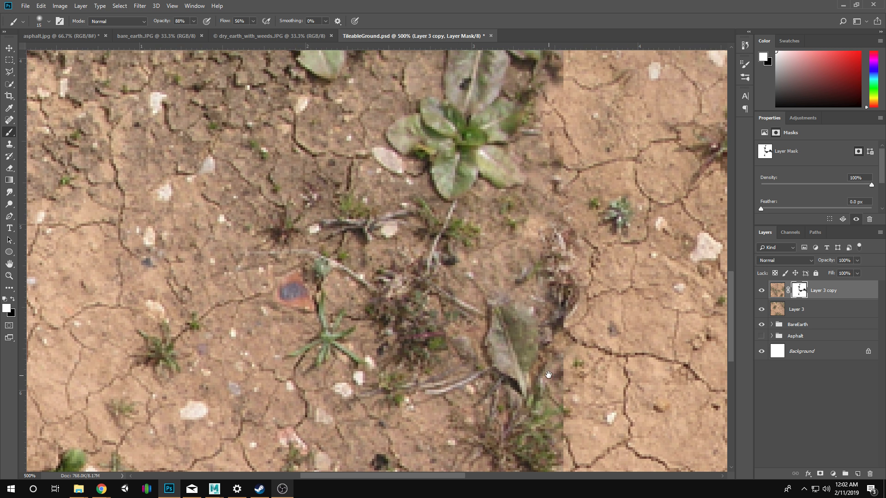
pyautogui.moveTo(427, 334); pyautogui.dragTo(435, 470)
pyautogui.moveTo(437, 386); pyautogui.dragTo(475, 259)
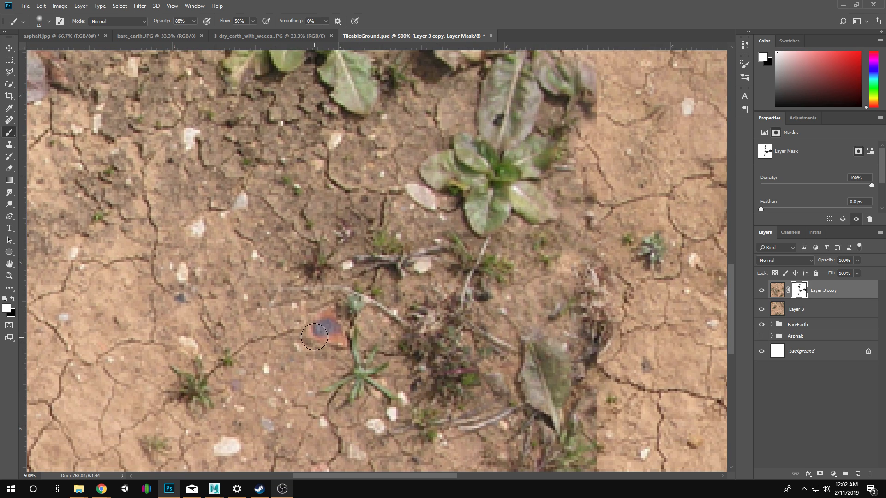
pyautogui.press('z')
pyautogui.keyDown('alt'); pyautogui.click(376, 331); pyautogui.keyUp('alt')
pyautogui.keyDown('alt'); pyautogui.click(377, 331); pyautogui.keyUp('alt')
pyautogui.keyDown('alt'); pyautogui.click(376, 331); pyautogui.keyUp('alt')
pyautogui.click(351, 324)
pyautogui.click(352, 323)
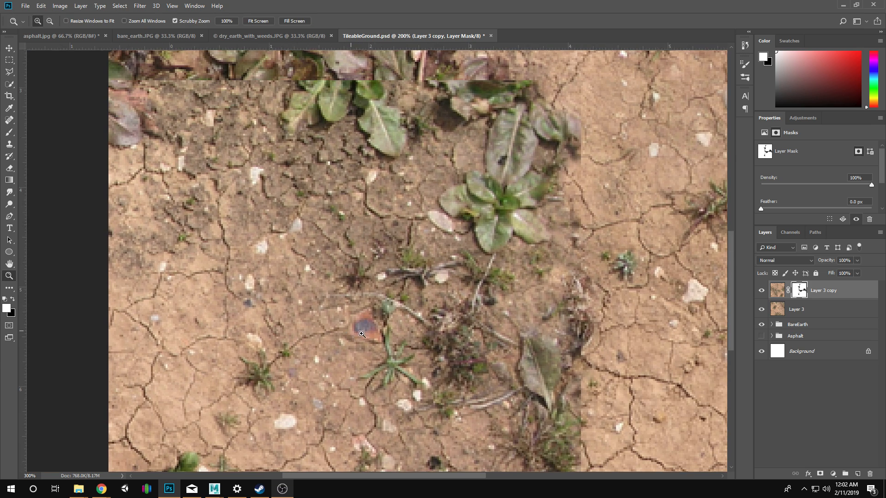
pyautogui.press('x')
pyautogui.press('b')
pyautogui.moveTo(362, 328)
pyautogui.mouseDown()
pyautogui.moveTo(378, 336)
pyautogui.moveTo(338, 329)
pyautogui.moveTo(360, 323)
pyautogui.moveTo(373, 332)
pyautogui.moveTo(346, 332)
pyautogui.mouseUp()
pyautogui.moveTo(375, 282); pyautogui.dragTo(396, 396)
pyautogui.moveTo(326, 264); pyautogui.dragTo(386, 350)
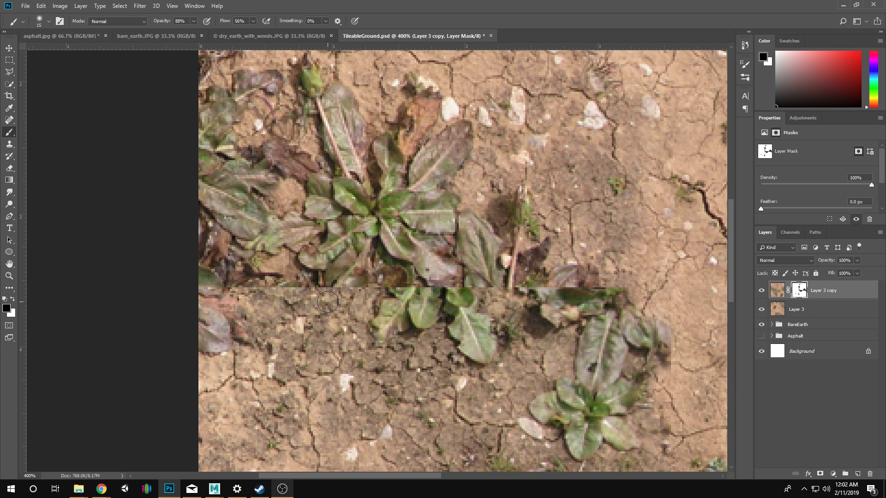
pyautogui.moveTo(274, 292)
pyautogui.mouseDown()
pyautogui.moveTo(247, 288)
pyautogui.moveTo(256, 294)
pyautogui.moveTo(237, 281)
pyautogui.moveTo(257, 292)
pyautogui.moveTo(287, 283)
pyautogui.moveTo(323, 298)
pyautogui.moveTo(344, 291)
pyautogui.moveTo(333, 282)
pyautogui.moveTo(341, 276)
pyautogui.moveTo(396, 304)
pyautogui.moveTo(378, 311)
pyautogui.moveTo(352, 342)
pyautogui.moveTo(373, 334)
pyautogui.moveTo(335, 323)
pyautogui.moveTo(336, 331)
pyautogui.moveTo(394, 334)
pyautogui.moveTo(404, 313)
pyautogui.moveTo(426, 316)
pyautogui.moveTo(417, 320)
pyautogui.moveTo(434, 333)
pyautogui.moveTo(462, 345)
pyautogui.moveTo(466, 331)
pyautogui.moveTo(480, 348)
pyautogui.moveTo(452, 335)
pyautogui.moveTo(457, 324)
pyautogui.moveTo(404, 315)
pyautogui.moveTo(476, 319)
pyautogui.moveTo(487, 339)
pyautogui.moveTo(502, 329)
pyautogui.moveTo(489, 349)
pyautogui.moveTo(407, 370)
pyautogui.moveTo(313, 347)
pyautogui.moveTo(413, 364)
pyautogui.moveTo(332, 329)
pyautogui.moveTo(271, 317)
pyautogui.moveTo(302, 360)
pyautogui.moveTo(260, 325)
pyautogui.moveTo(294, 366)
pyautogui.mouseUp()
# Mask out the cut-off green leaves below the large left weed with a 30 px black brush.
pyautogui.press(']')
pyautogui.moveTo(463, 362); pyautogui.dragTo(447, 302)
pyautogui.moveTo(434, 340); pyautogui.dragTo(389, 273)
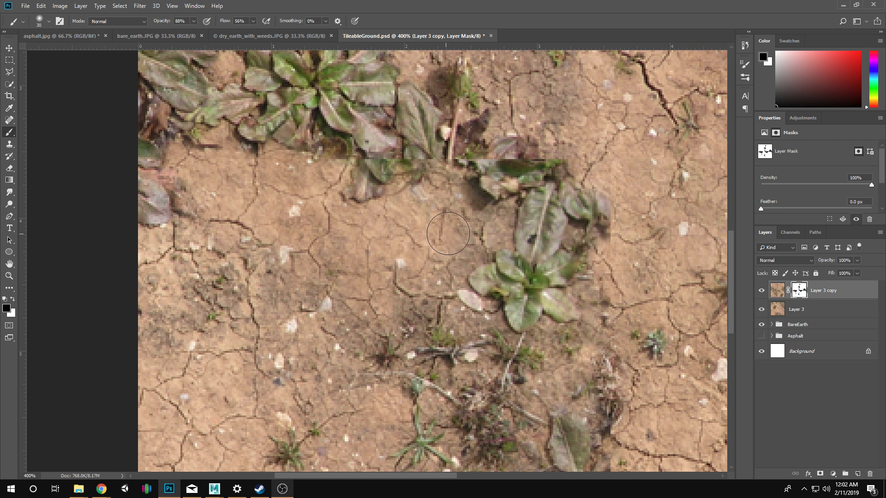
# Try to mask out the upright stem and dark leaf above the horizontal seam beside the large weed.
pyautogui.moveTo(448, 215); pyautogui.dragTo(419, 259)
pyautogui.moveTo(458, 154); pyautogui.dragTo(441, 241)
pyautogui.moveTo(409, 258)
pyautogui.mouseDown()
pyautogui.moveTo(433, 242)
pyautogui.moveTo(410, 301)
pyautogui.moveTo(441, 178)
pyautogui.mouseUp()
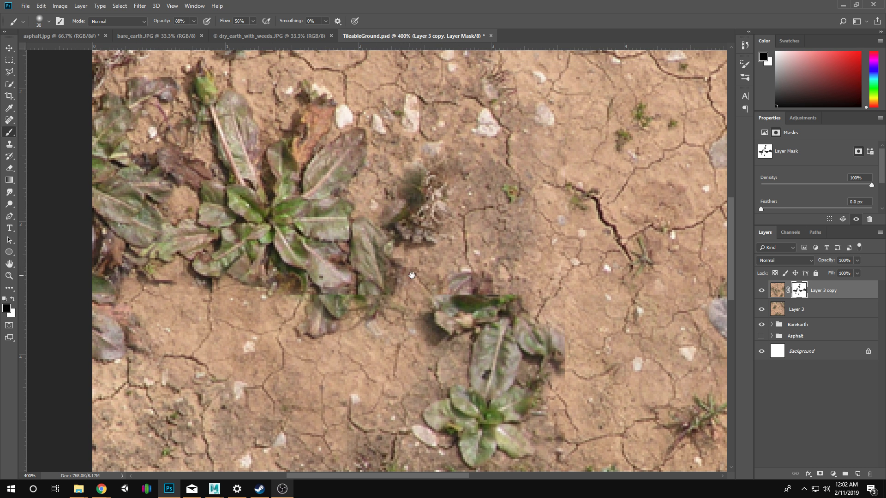
pyautogui.moveTo(460, 271); pyautogui.dragTo(434, 322)
pyautogui.hotkey('ctrl', 'z')
# Mask out the cut-off leaves above the small weed by the vertical seam, and restore its long upright leaf with a 10 px white brush.
pyautogui.moveTo(439, 359)
pyautogui.mouseDown()
pyautogui.moveTo(420, 362)
pyautogui.moveTo(486, 359)
pyautogui.moveTo(479, 351)
pyautogui.mouseUp()
pyautogui.moveTo(507, 345); pyautogui.dragTo(504, 296)
pyautogui.moveTo(431, 320)
pyautogui.mouseDown()
pyautogui.moveTo(413, 334)
pyautogui.moveTo(431, 319)
pyautogui.mouseUp()
pyautogui.moveTo(538, 328)
pyautogui.mouseDown()
pyautogui.moveTo(526, 354)
pyautogui.moveTo(519, 342)
pyautogui.moveTo(514, 354)
pyautogui.moveTo(512, 334)
pyautogui.moveTo(518, 357)
pyautogui.moveTo(504, 327)
pyautogui.moveTo(488, 373)
pyautogui.moveTo(433, 389)
pyautogui.moveTo(479, 355)
pyautogui.moveTo(459, 358)
pyautogui.mouseUp()
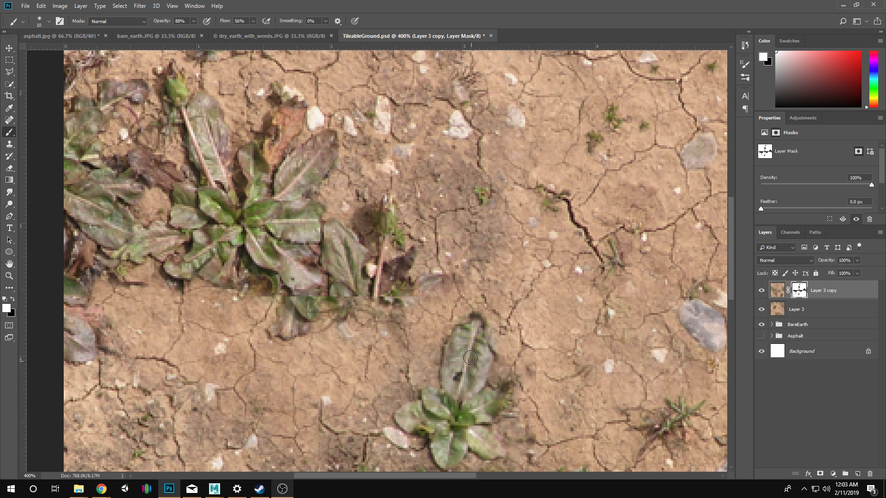
pyautogui.press('x')
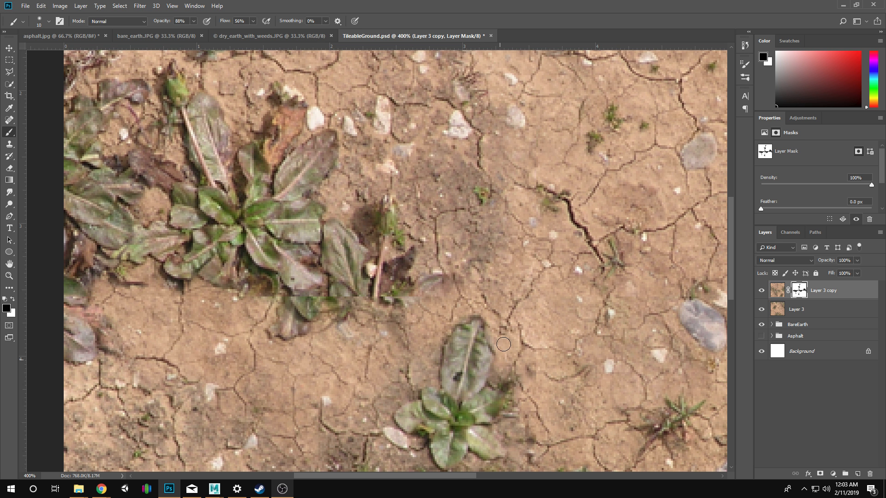
# Inspect the mask overlay and blend the dark soil along the vertical seam above the long leaf with an enlarged black brush.
pyautogui.moveTo(524, 320); pyautogui.dragTo(527, 391)
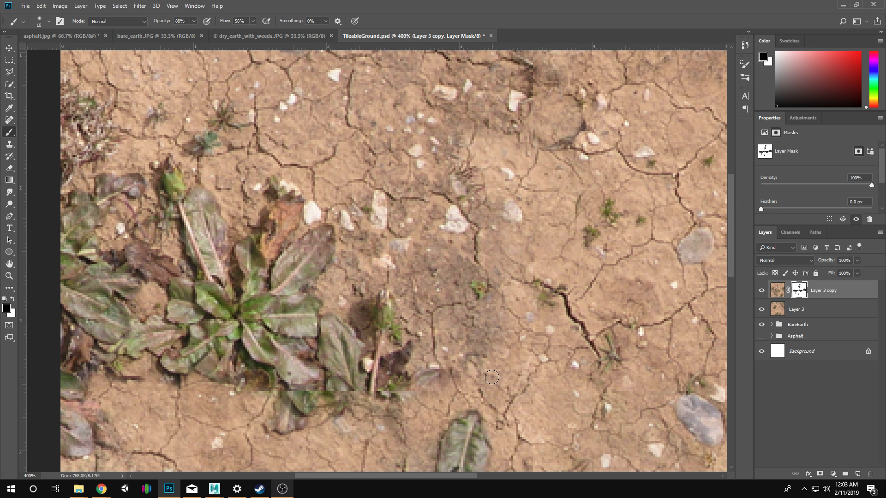
pyautogui.press('x')
pyautogui.press('x')
pyautogui.press('x')
pyautogui.press('\\')
pyautogui.press('\\')
pyautogui.press(']')
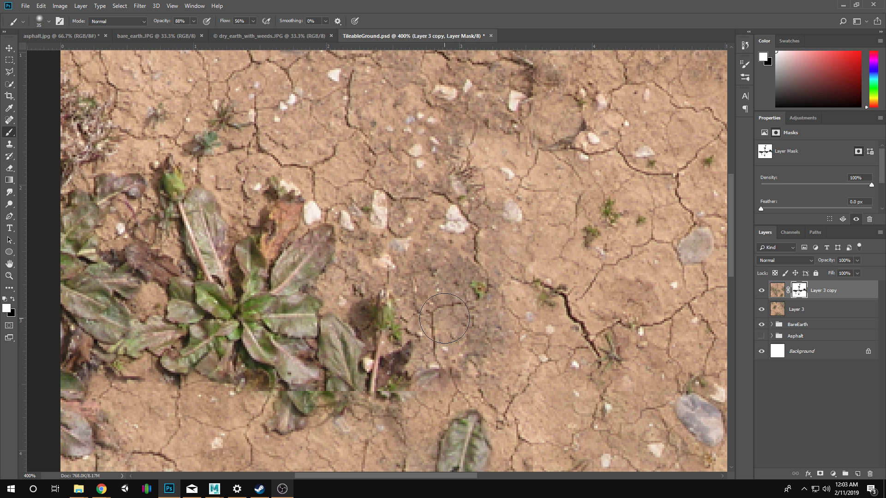
pyautogui.press('x')
pyautogui.moveTo(475, 343); pyautogui.dragTo(485, 341)
# Blend the vertical seam through the cracked, dark soil near the texture's top edge by painting black on the mask.
pyautogui.moveTo(483, 177)
pyautogui.mouseDown()
pyautogui.moveTo(507, 268)
pyautogui.moveTo(488, 311)
pyautogui.moveTo(420, 272)
pyautogui.mouseUp()
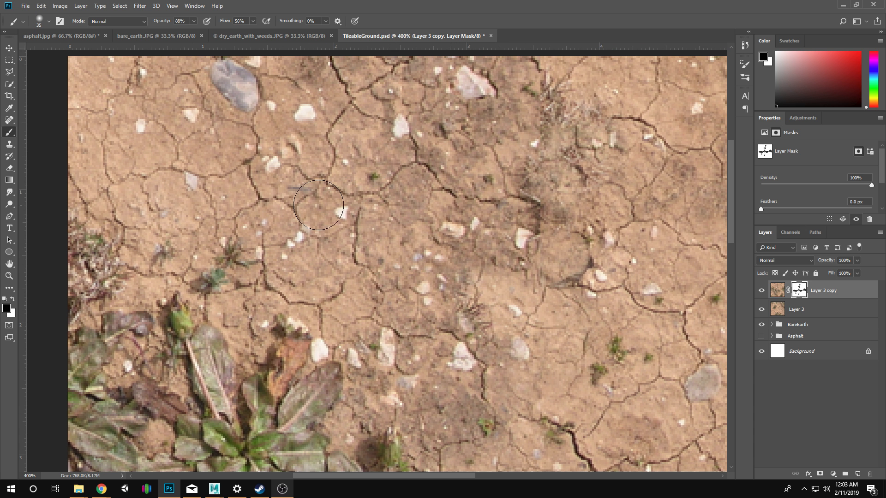
pyautogui.moveTo(489, 156)
pyautogui.mouseDown()
pyautogui.moveTo(486, 212)
pyautogui.moveTo(452, 230)
pyautogui.mouseUp()
pyautogui.hotkey('ctrl', 'z')
pyautogui.click(472, 233)
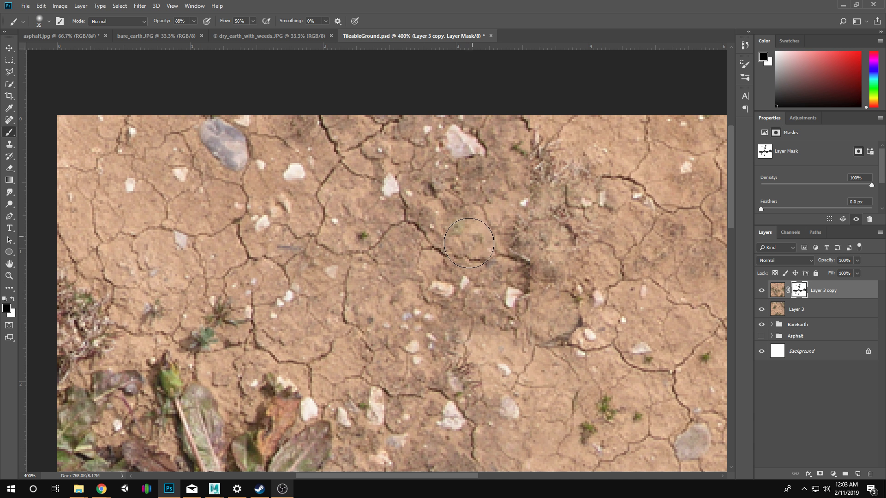
pyautogui.moveTo(453, 261)
pyautogui.mouseDown()
pyautogui.moveTo(461, 245)
pyautogui.moveTo(460, 263)
pyautogui.moveTo(404, 268)
pyautogui.moveTo(395, 309)
pyautogui.moveTo(365, 305)
pyautogui.moveTo(344, 263)
pyautogui.moveTo(346, 299)
pyautogui.moveTo(446, 334)
pyautogui.mouseUp()
pyautogui.moveTo(553, 344)
pyautogui.mouseDown()
pyautogui.moveTo(506, 288)
pyautogui.moveTo(482, 312)
pyautogui.mouseUp()
pyautogui.moveTo(468, 219)
pyautogui.mouseDown()
pyautogui.moveTo(407, 110)
pyautogui.moveTo(414, 207)
pyautogui.mouseUp()
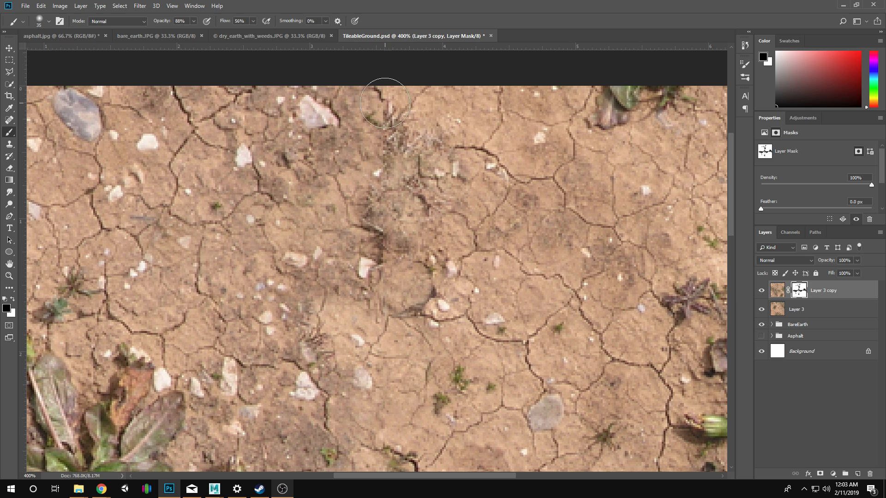
# Mask out part of the dark soil patch beside the large weed's upright stem and check the whole texture at 200%.
pyautogui.moveTo(517, 332); pyautogui.dragTo(458, 157)
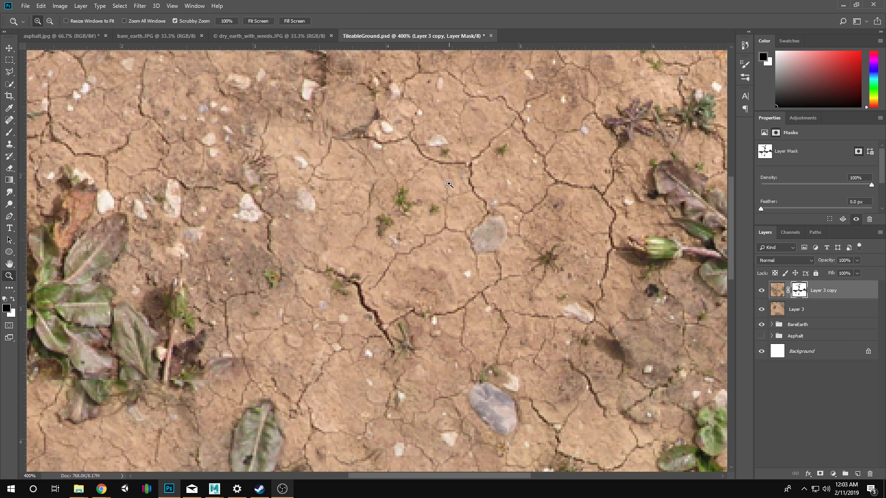
pyautogui.keyDown('ctrl'); pyautogui.keyDown('alt'); pyautogui.click(445, 207); pyautogui.keyUp('alt'); pyautogui.keyUp('ctrl')
pyautogui.keyDown('alt'); pyautogui.click(421, 164); pyautogui.keyUp('alt')
pyautogui.press('b')
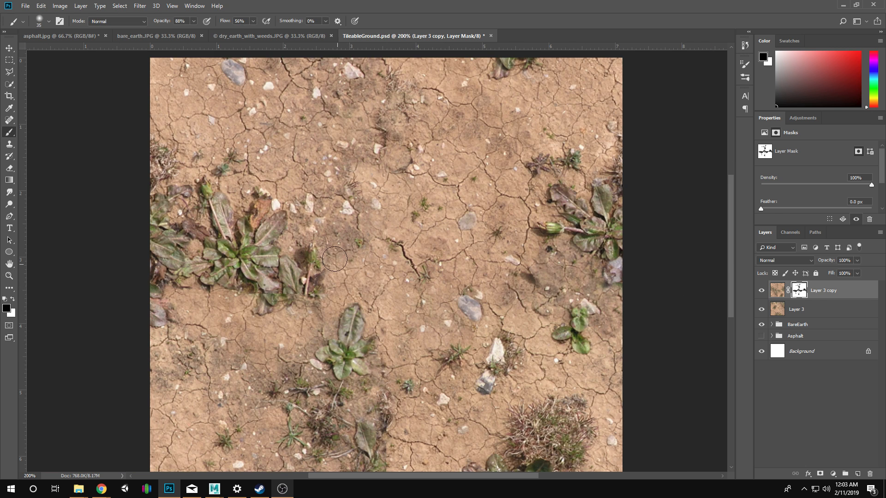
pyautogui.moveTo(334, 259); pyautogui.dragTo(333, 240)
pyautogui.moveTo(469, 298)
pyautogui.mouseDown()
pyautogui.moveTo(443, 283)
pyautogui.moveTo(433, 306)
pyautogui.mouseUp()
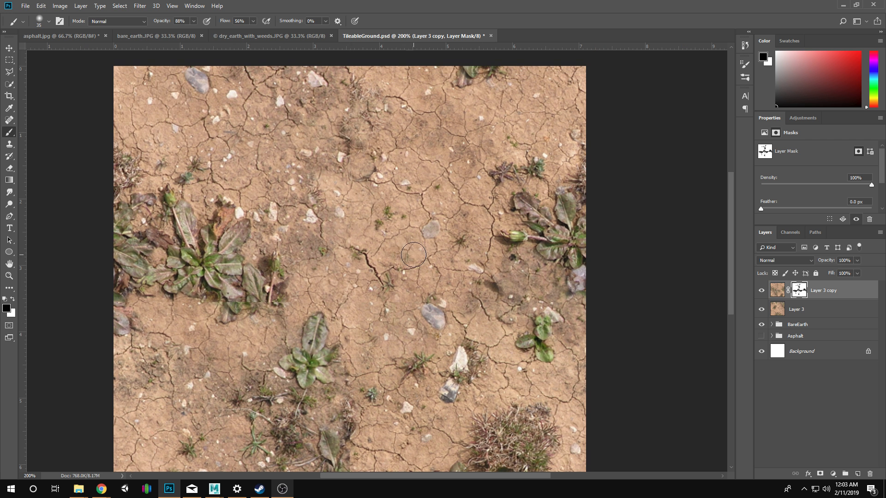
pyautogui.press('x')
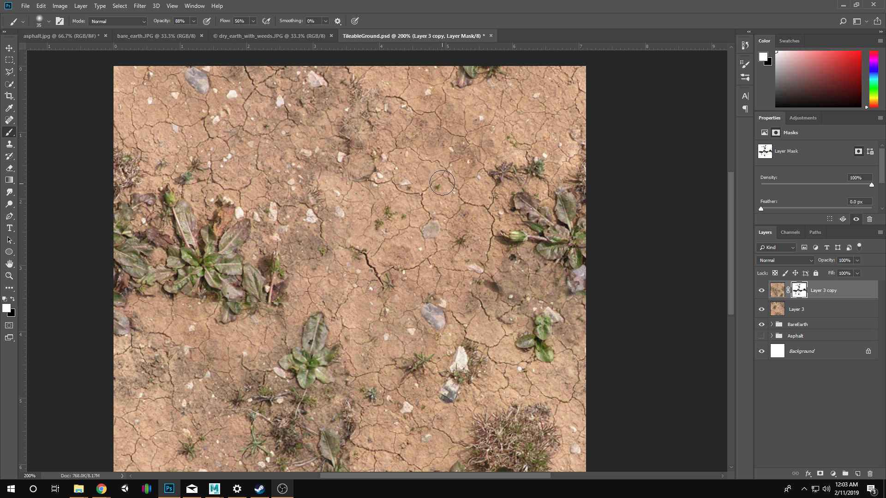
pyautogui.moveTo(442, 183)
pyautogui.mouseDown()
pyautogui.moveTo(471, 153)
pyautogui.moveTo(477, 172)
pyautogui.moveTo(465, 195)
pyautogui.mouseUp()
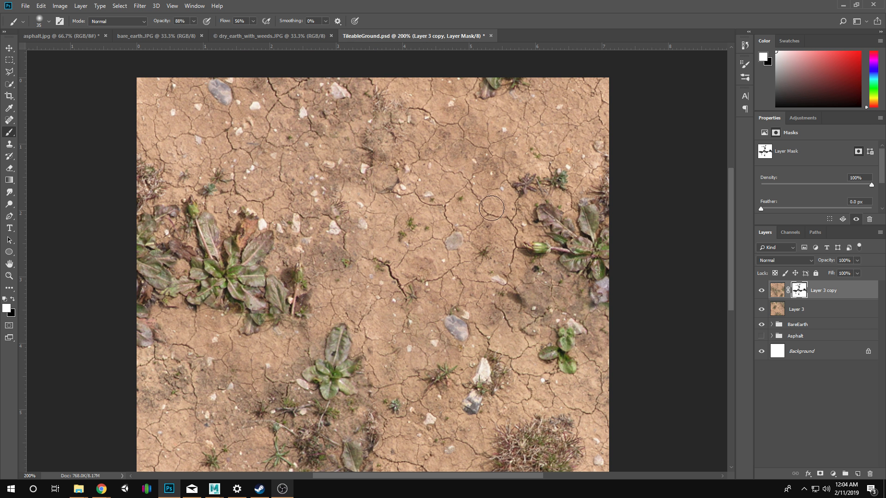
# Clone soil from the upper right-center area onto the ground left of the dark patch with a 200 px Clone Stamp on the layer mask.
pyautogui.press('z')
pyautogui.click(465, 139)
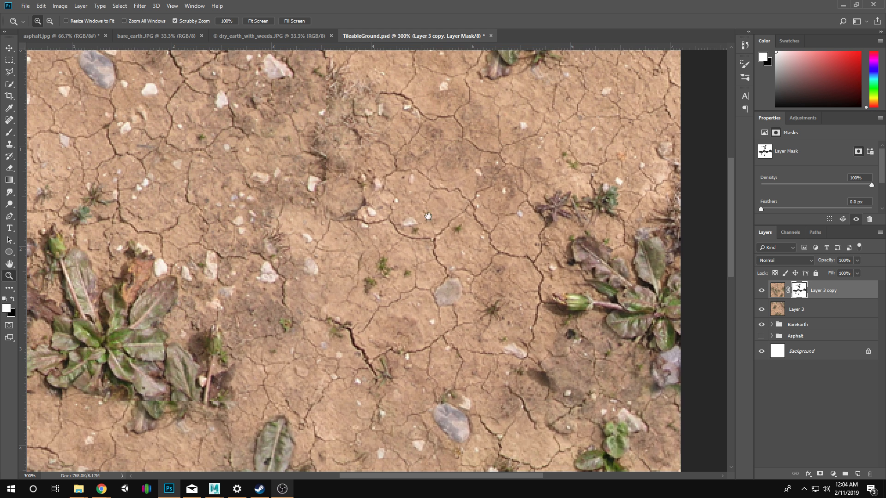
pyautogui.moveTo(428, 216); pyautogui.dragTo(456, 242)
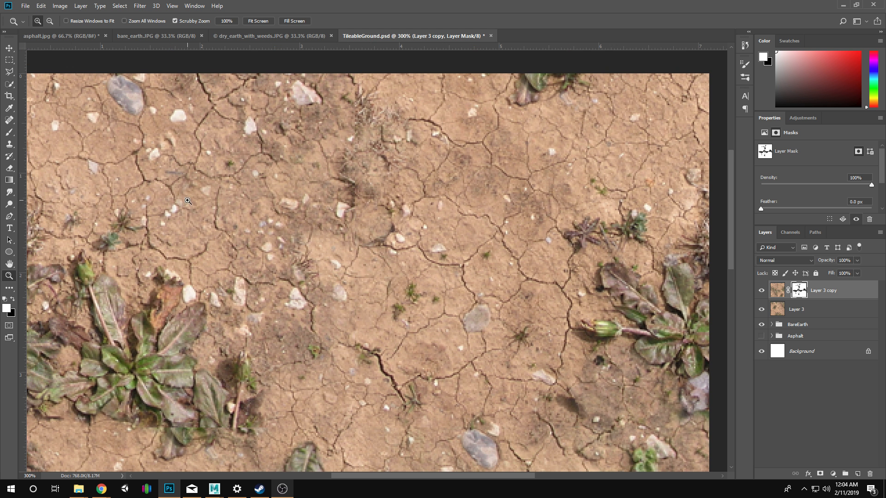
pyautogui.click(12, 147)
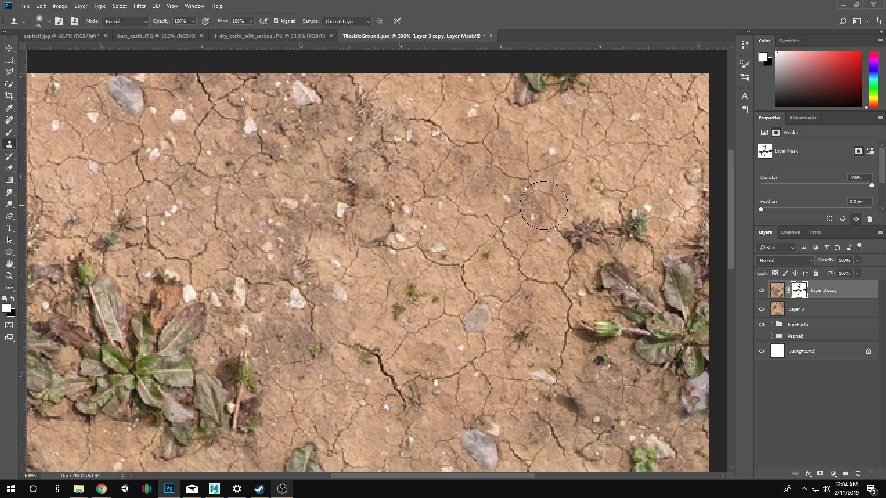
pyautogui.press(']')
pyautogui.press(']')
pyautogui.press(']')
pyautogui.press(']')
pyautogui.press(']')
pyautogui.press(']')
pyautogui.press(']')
pyautogui.press(']')
pyautogui.press(']')
pyautogui.press(']')
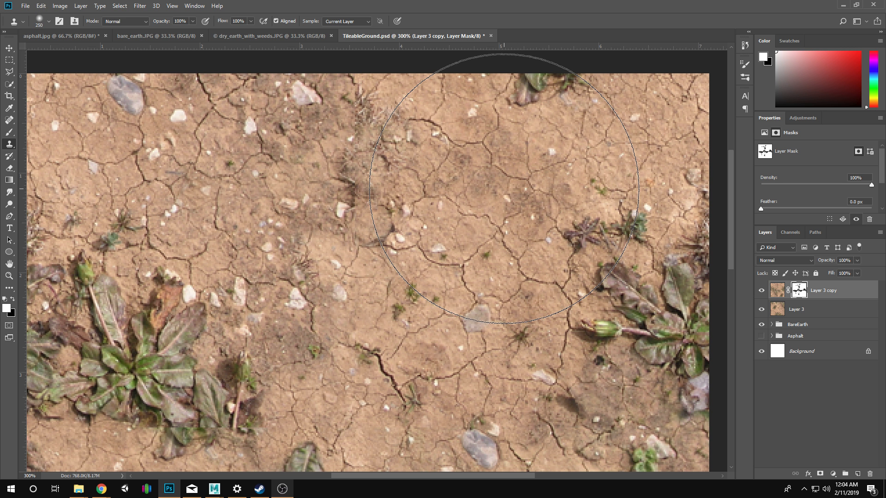
pyautogui.press('[')
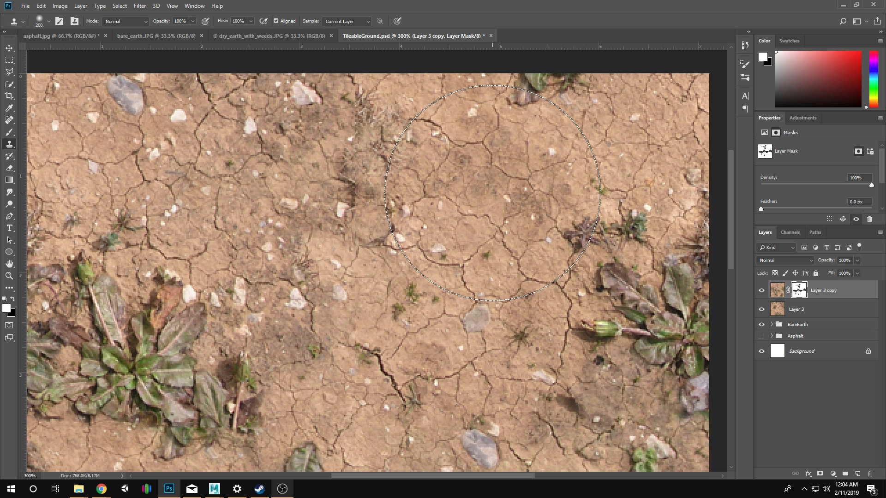
pyautogui.keyDown('alt'); pyautogui.click(492, 193); pyautogui.keyUp('alt')
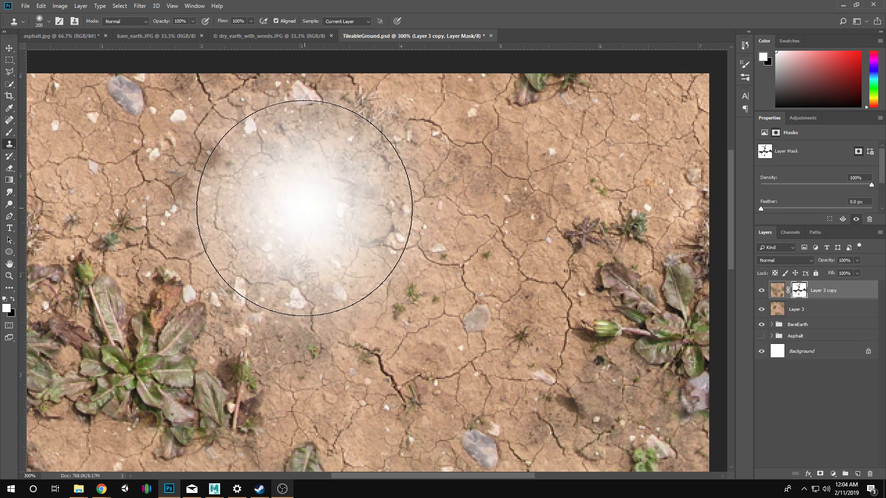
pyautogui.moveTo(223, 193)
pyautogui.mouseDown()
pyautogui.moveTo(203, 188)
pyautogui.moveTo(241, 178)
pyautogui.moveTo(220, 201)
pyautogui.mouseUp()
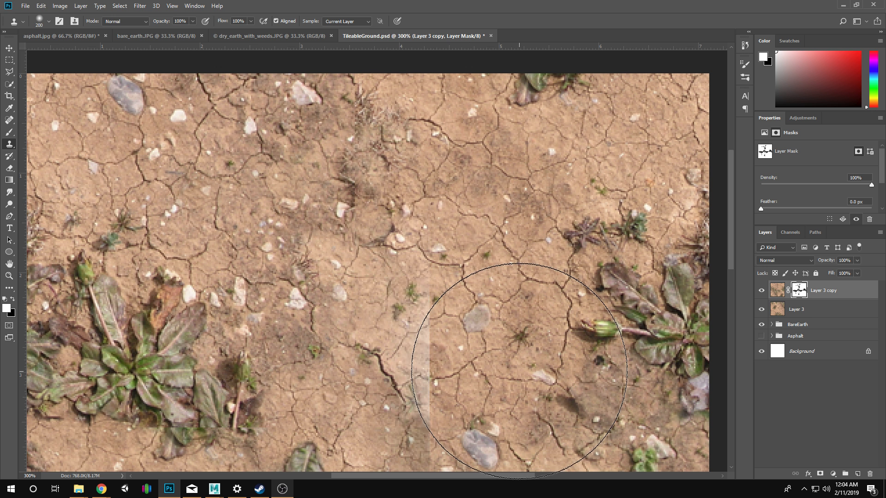
# Clone soil across the ground above the large left-hand weed with a 125 px Clone Stamp on the Layer 3 copy image.
pyautogui.press('[')
pyautogui.press('[')
pyautogui.press('[')
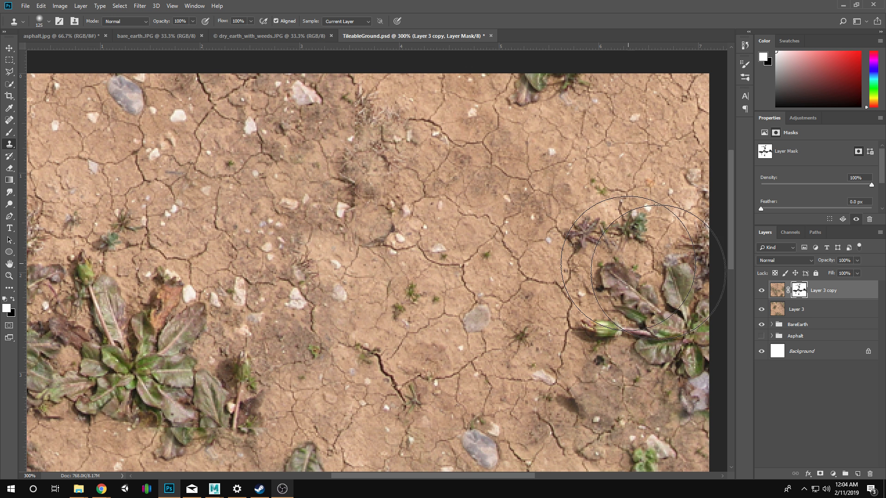
pyautogui.click(783, 293)
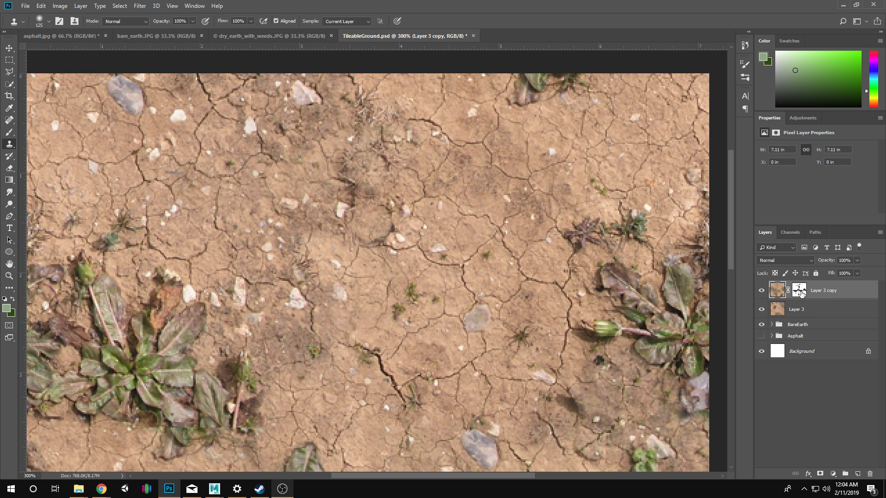
pyautogui.keyDown('alt'); pyautogui.click(507, 191); pyautogui.keyUp('alt')
pyautogui.moveTo(139, 194)
pyautogui.mouseDown()
pyautogui.moveTo(201, 205)
pyautogui.moveTo(208, 193)
pyautogui.moveTo(220, 203)
pyautogui.moveTo(202, 205)
pyautogui.mouseUp()
pyautogui.moveTo(474, 332)
pyautogui.mouseDown()
pyautogui.moveTo(491, 319)
pyautogui.moveTo(561, 420)
pyautogui.moveTo(553, 369)
pyautogui.mouseUp()
pyautogui.moveTo(365, 289); pyautogui.dragTo(352, 298)
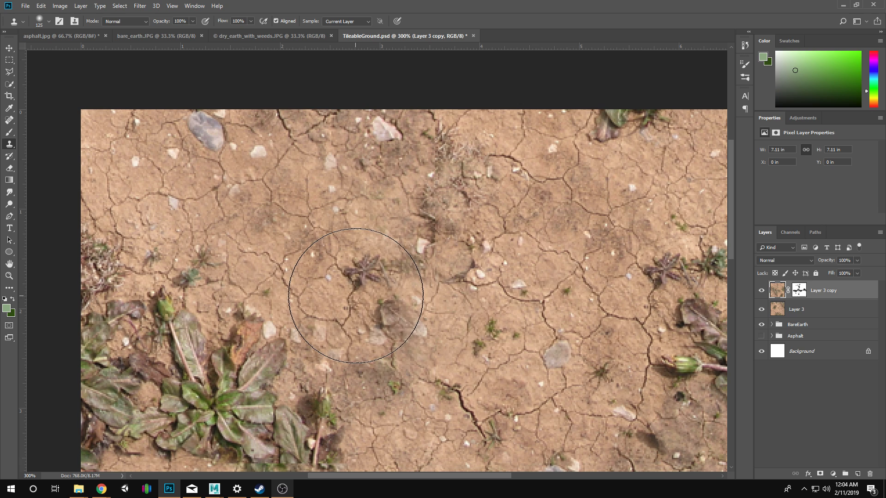
# Clone soil and small weeds from the upper ground onto the bare area beneath the large left-hand weed.
pyautogui.moveTo(598, 356); pyautogui.dragTo(591, 130)
pyautogui.moveTo(486, 306); pyautogui.dragTo(375, 447)
pyautogui.moveTo(409, 269); pyautogui.dragTo(506, 76)
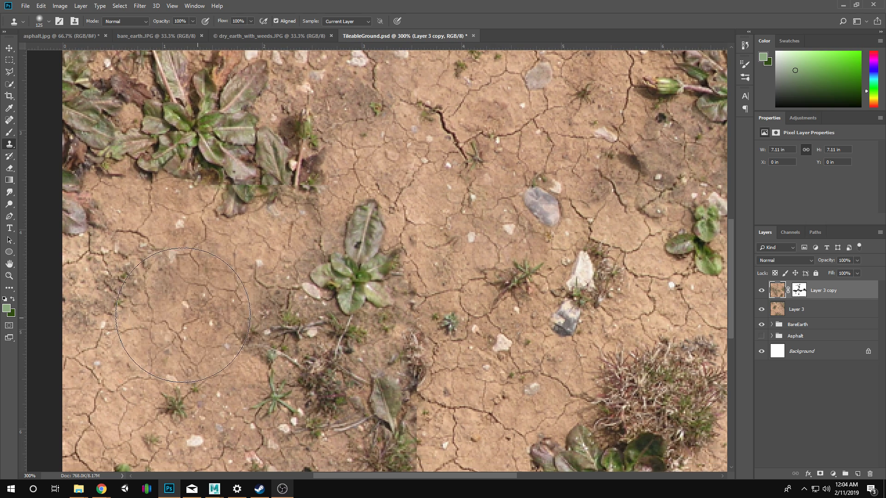
pyautogui.moveTo(543, 320)
pyautogui.mouseDown()
pyautogui.moveTo(537, 224)
pyautogui.moveTo(549, 321)
pyautogui.mouseUp()
pyautogui.moveTo(562, 175)
pyautogui.mouseDown()
pyautogui.moveTo(530, 295)
pyautogui.moveTo(540, 385)
pyautogui.mouseUp()
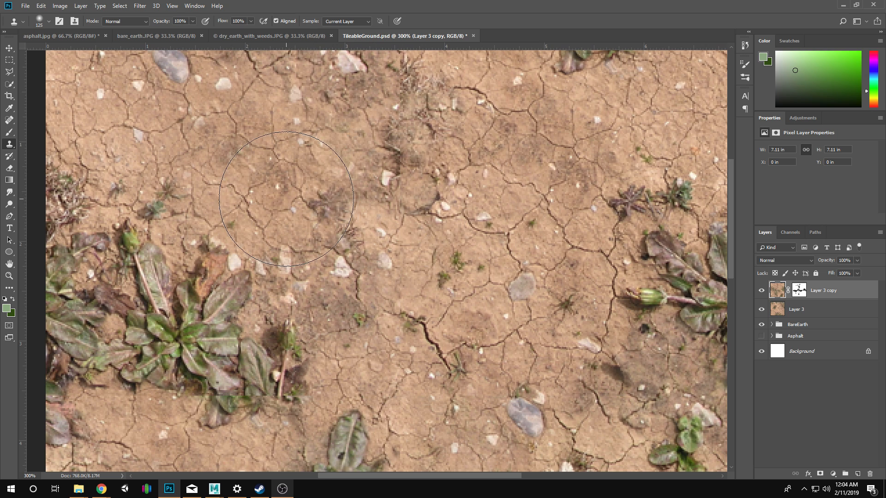
pyautogui.moveTo(390, 334)
pyautogui.mouseDown()
pyautogui.moveTo(353, 208)
pyautogui.moveTo(363, 150)
pyautogui.moveTo(397, 96)
pyautogui.mouseUp()
pyautogui.moveTo(471, 309)
pyautogui.mouseDown()
pyautogui.moveTo(484, 319)
pyautogui.moveTo(455, 466)
pyautogui.mouseUp()
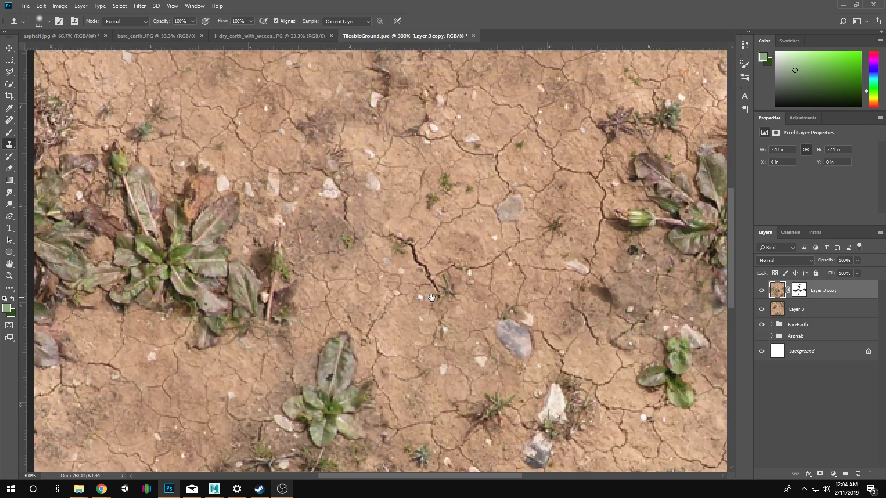
pyautogui.moveTo(438, 191); pyautogui.dragTo(439, 296)
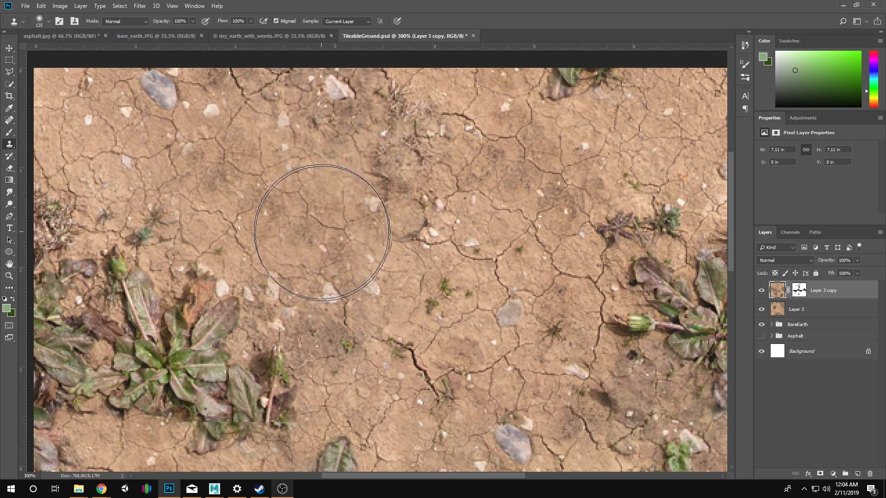
# Clone soil over the dark patch beneath the large weed at the texture's right edge.
pyautogui.moveTo(507, 392)
pyautogui.mouseDown()
pyautogui.moveTo(460, 241)
pyautogui.moveTo(413, 340)
pyautogui.moveTo(420, 380)
pyautogui.mouseUp()
pyautogui.moveTo(458, 300); pyautogui.dragTo(385, 50)
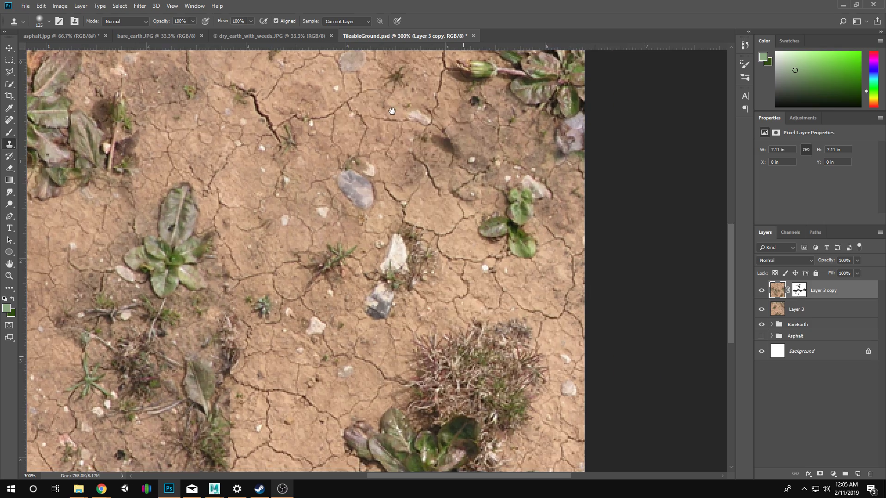
pyautogui.moveTo(362, 328)
pyautogui.mouseDown()
pyautogui.moveTo(406, 363)
pyautogui.moveTo(309, 439)
pyautogui.mouseUp()
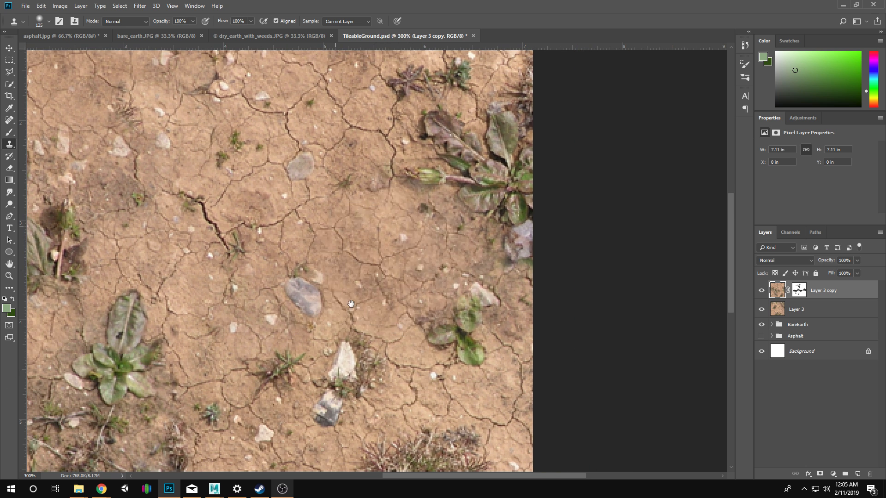
pyautogui.moveTo(351, 304); pyautogui.dragTo(373, 458)
pyautogui.moveTo(423, 238); pyautogui.dragTo(424, 167)
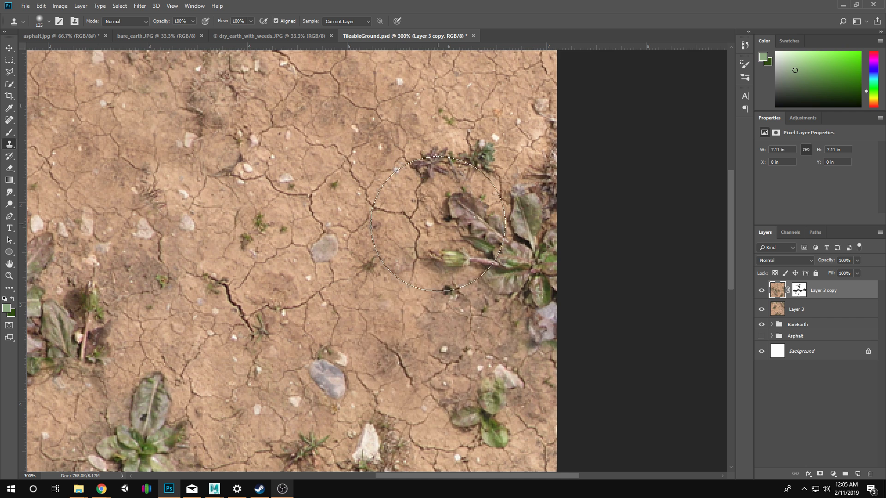
# Clone cracked soil over the pale stones and dark ground just right of the large left-hand weed.
pyautogui.moveTo(252, 330)
pyautogui.mouseDown()
pyautogui.moveTo(300, 248)
pyautogui.moveTo(483, 42)
pyautogui.mouseUp()
pyautogui.moveTo(201, 170); pyautogui.dragTo(167, 169)
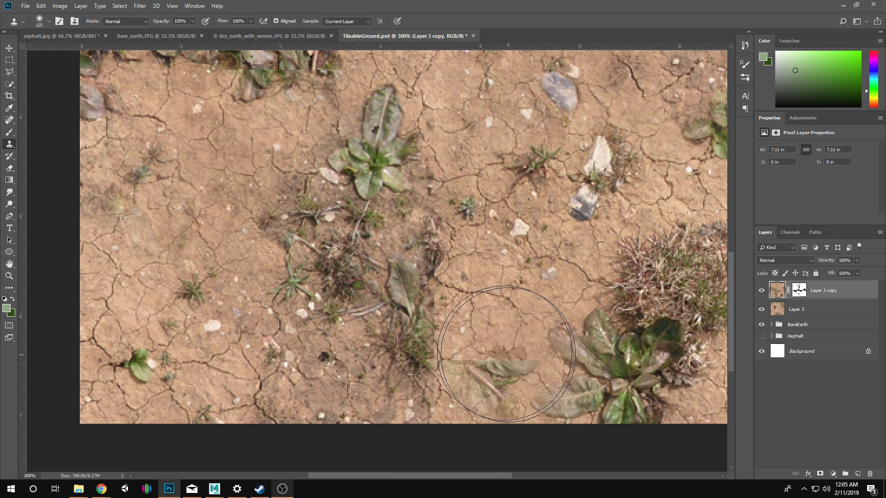
pyautogui.scroll(10, 521, 168)
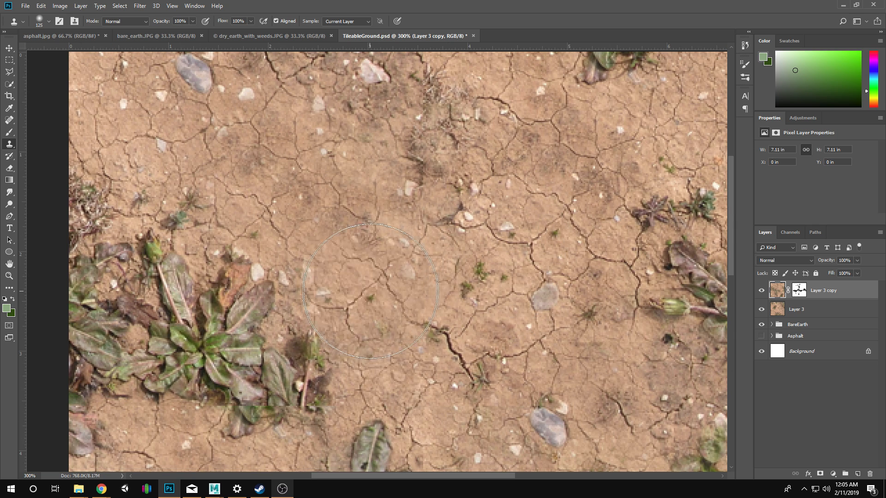
# Examine the cloned texture at several magnifications for remaining seams and repeated patches.
pyautogui.press('z')
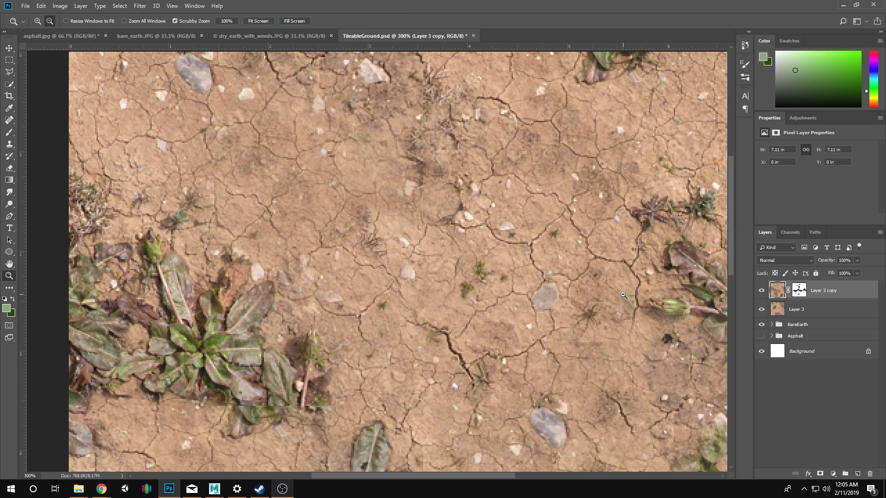
pyautogui.keyDown('alt'); pyautogui.click(648, 350); pyautogui.keyUp('alt')
pyautogui.keyDown('alt'); pyautogui.click(637, 396); pyautogui.keyUp('alt')
pyautogui.click(353, 289)
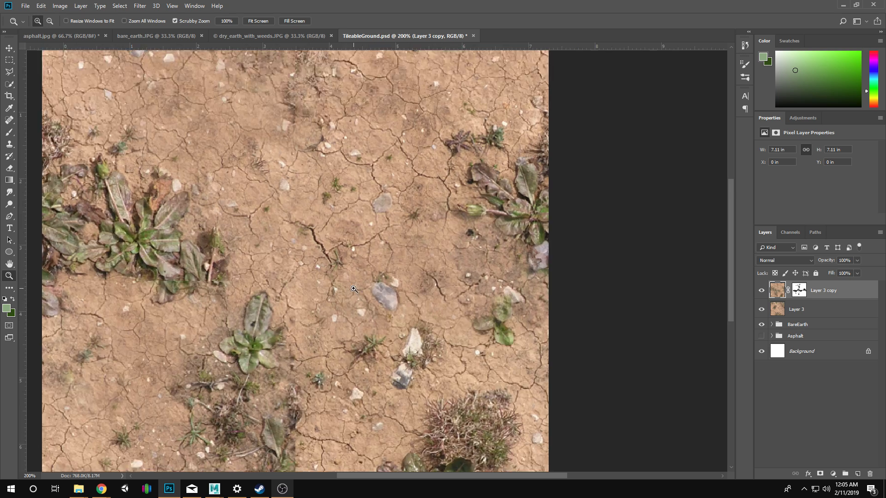
pyautogui.click(341, 276)
pyautogui.click(328, 262)
pyautogui.click(314, 249)
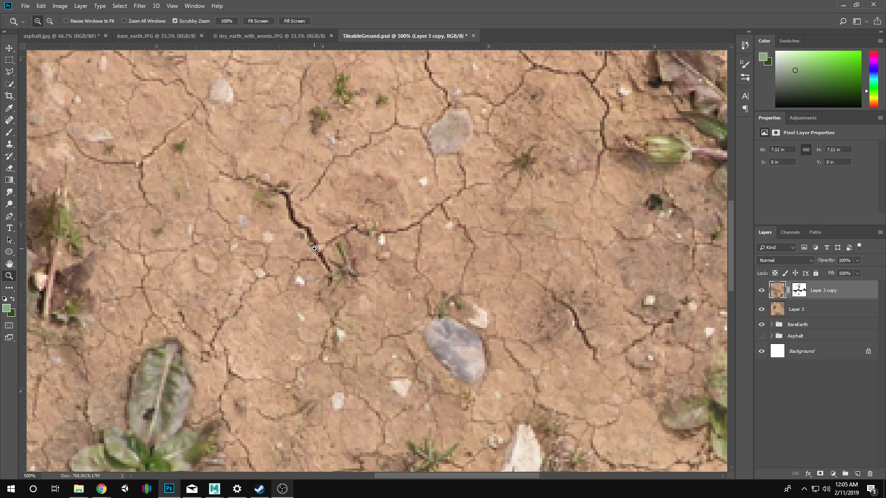
pyautogui.keyDown('alt'); pyautogui.click(361, 260); pyautogui.keyUp('alt')
pyautogui.keyDown('alt'); pyautogui.click(361, 260); pyautogui.keyUp('alt')
pyautogui.keyDown('alt'); pyautogui.click(360, 261); pyautogui.keyUp('alt')
pyautogui.keyDown('alt'); pyautogui.click(360, 263); pyautogui.keyUp('alt')
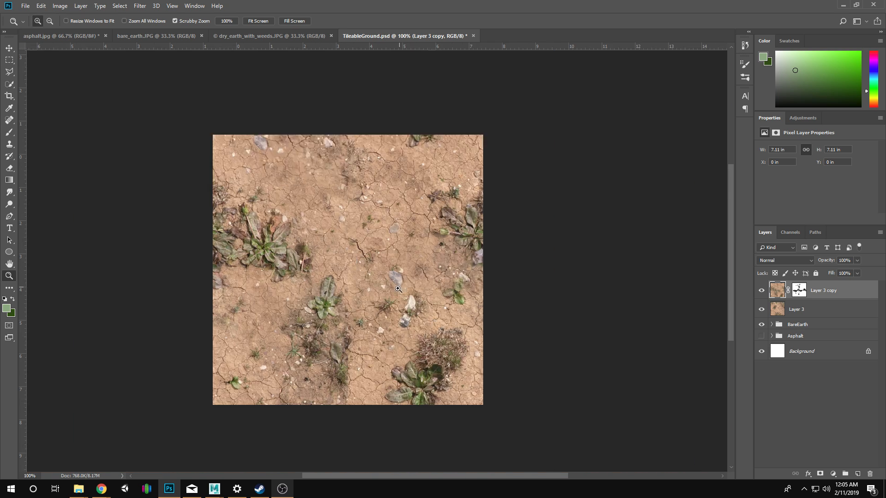
pyautogui.click(398, 289)
pyautogui.moveTo(273, 208); pyautogui.dragTo(325, 251)
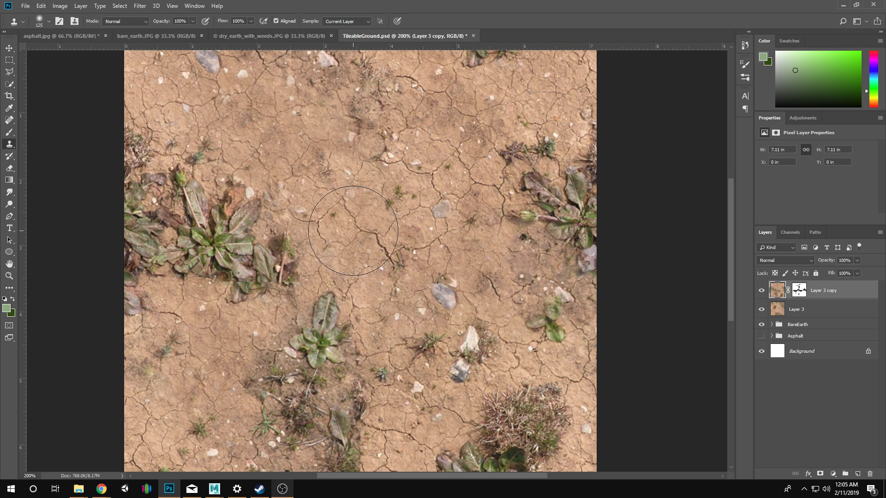
# Blend the seam beside the small leafy weed's lower leaves by painting black and white on Layer 3 copy's mask.
pyautogui.click(354, 392)
pyautogui.click(353, 392)
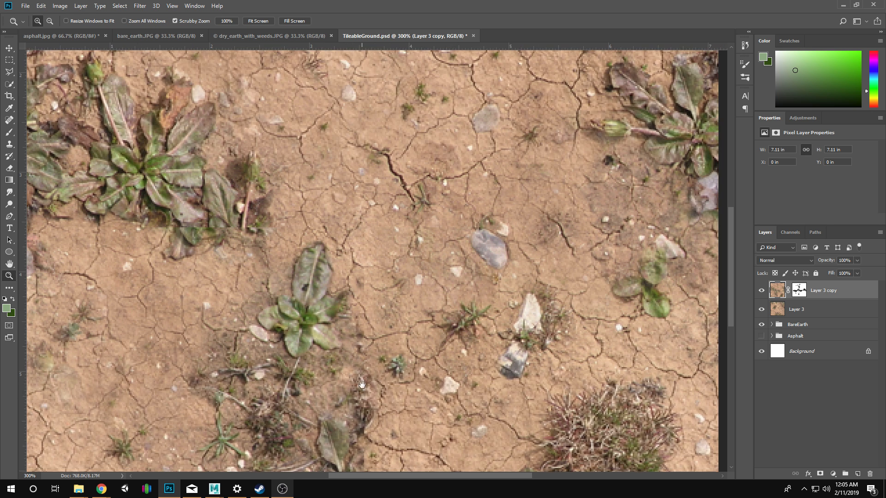
pyautogui.moveTo(362, 386); pyautogui.dragTo(397, 283)
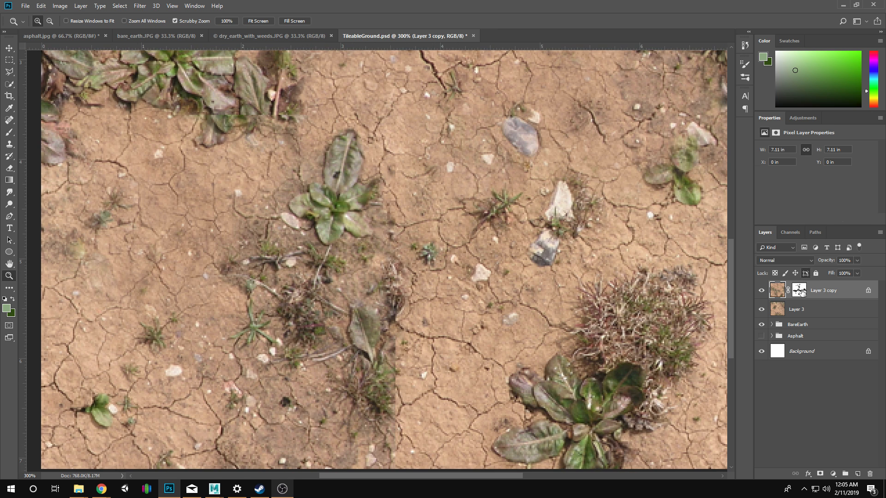
pyautogui.click(803, 291)
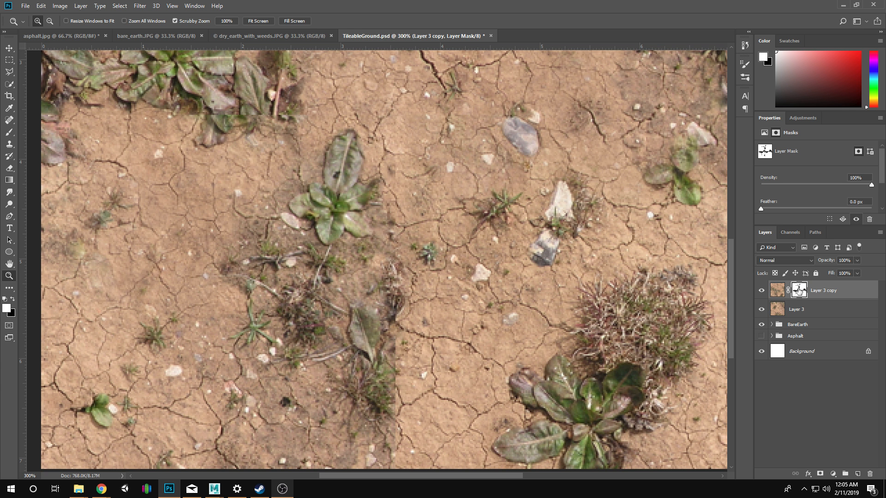
pyautogui.press('b')
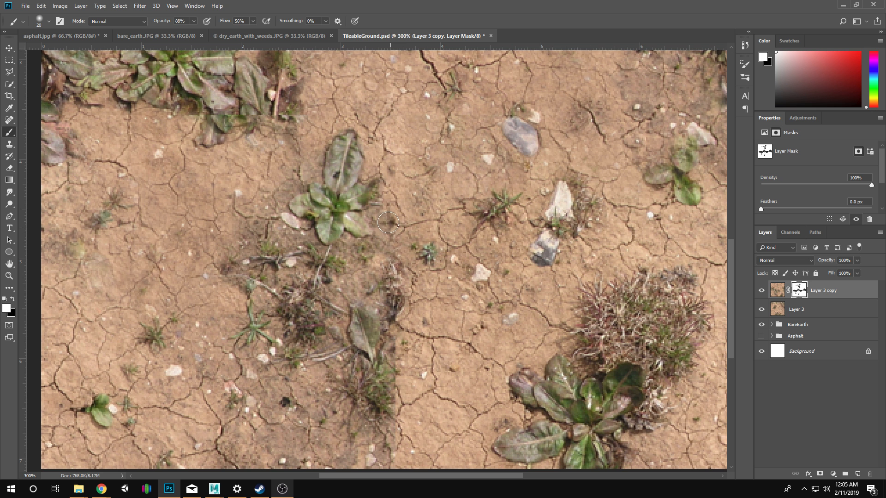
pyautogui.moveTo(381, 217); pyautogui.dragTo(391, 236)
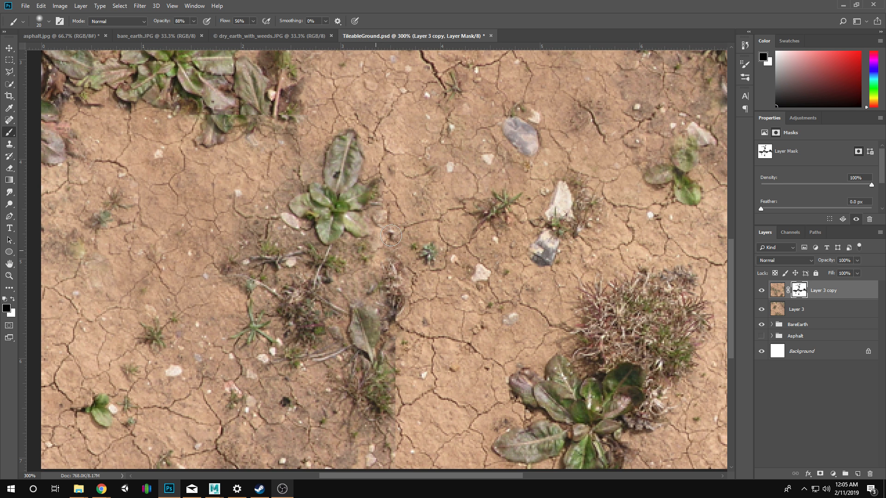
pyautogui.press('x')
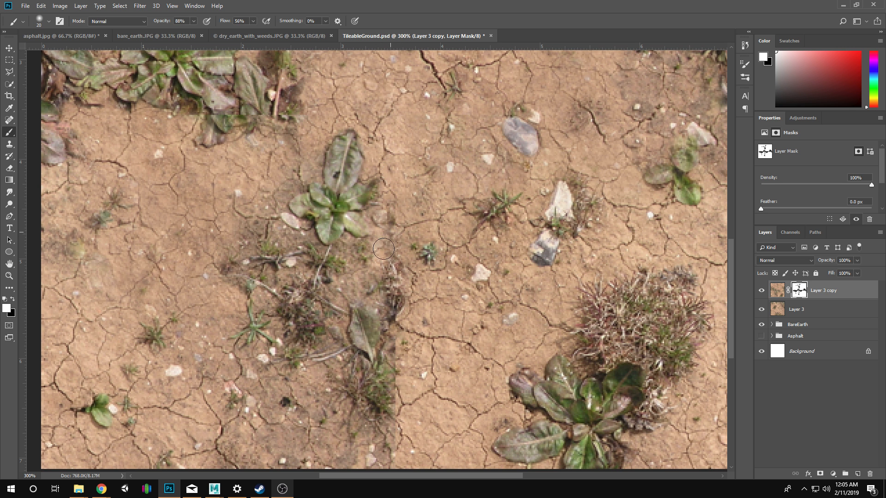
pyautogui.moveTo(378, 224)
pyautogui.mouseDown()
pyautogui.moveTo(392, 192)
pyautogui.moveTo(387, 151)
pyautogui.moveTo(410, 191)
pyautogui.moveTo(393, 155)
pyautogui.moveTo(395, 211)
pyautogui.moveTo(363, 260)
pyautogui.moveTo(386, 216)
pyautogui.mouseUp()
pyautogui.press('x')
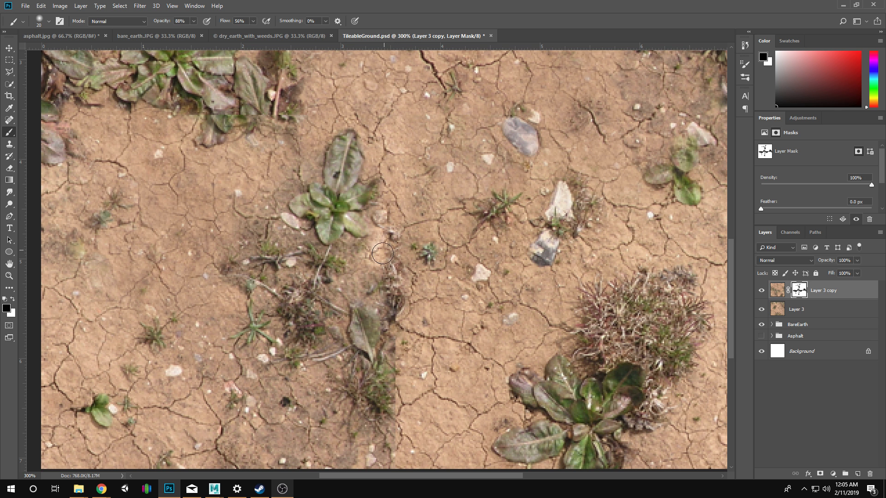
# Mask out the twigs below the small leafy weed with a black brush and undo the last mask stroke.
pyautogui.moveTo(382, 254)
pyautogui.mouseDown()
pyautogui.moveTo(343, 275)
pyautogui.moveTo(341, 285)
pyautogui.moveTo(322, 279)
pyautogui.moveTo(313, 270)
pyautogui.moveTo(356, 252)
pyautogui.moveTo(317, 257)
pyautogui.moveTo(293, 246)
pyautogui.moveTo(302, 238)
pyautogui.moveTo(315, 249)
pyautogui.moveTo(260, 217)
pyautogui.moveTo(282, 218)
pyautogui.moveTo(265, 186)
pyautogui.moveTo(285, 179)
pyautogui.moveTo(278, 193)
pyautogui.moveTo(291, 186)
pyautogui.moveTo(305, 159)
pyautogui.moveTo(232, 230)
pyautogui.moveTo(250, 241)
pyautogui.moveTo(257, 228)
pyautogui.moveTo(282, 238)
pyautogui.moveTo(259, 244)
pyautogui.moveTo(267, 255)
pyautogui.moveTo(245, 219)
pyautogui.moveTo(280, 251)
pyautogui.moveTo(284, 280)
pyautogui.moveTo(317, 294)
pyautogui.moveTo(333, 278)
pyautogui.moveTo(247, 250)
pyautogui.moveTo(244, 233)
pyautogui.moveTo(241, 272)
pyautogui.moveTo(312, 279)
pyautogui.moveTo(304, 297)
pyautogui.moveTo(340, 344)
pyautogui.moveTo(243, 262)
pyautogui.moveTo(247, 243)
pyautogui.moveTo(296, 279)
pyautogui.moveTo(323, 329)
pyautogui.moveTo(333, 298)
pyautogui.mouseUp()
pyautogui.moveTo(399, 265); pyautogui.dragTo(408, 250)
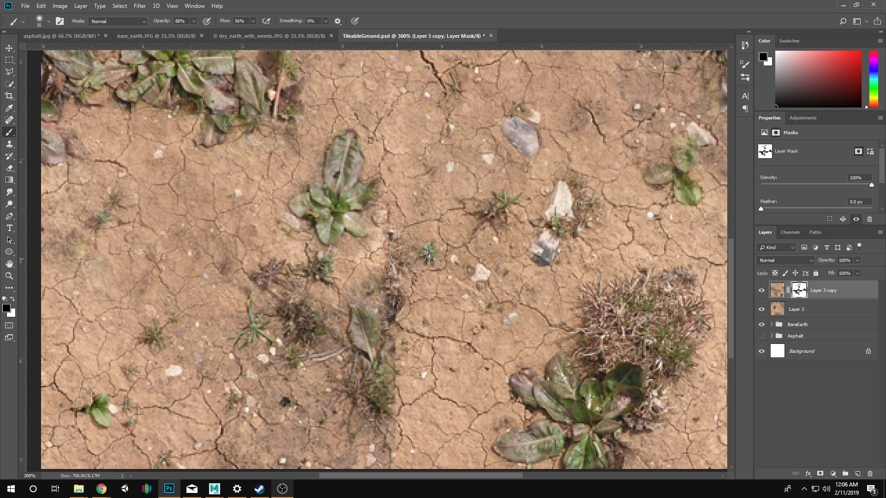
pyautogui.hotkey('ctrl', 'z')
pyautogui.press('z')
pyautogui.keyDown('alt'); pyautogui.click(490, 324); pyautogui.keyUp('alt')
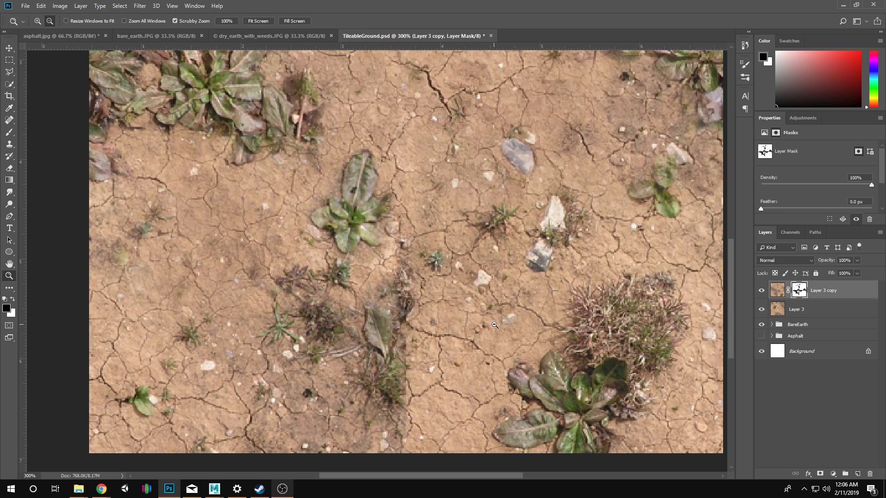
pyautogui.keyDown('alt'); pyautogui.click(490, 325); pyautogui.keyUp('alt')
pyautogui.moveTo(447, 207); pyautogui.dragTo(483, 285)
pyautogui.press('b')
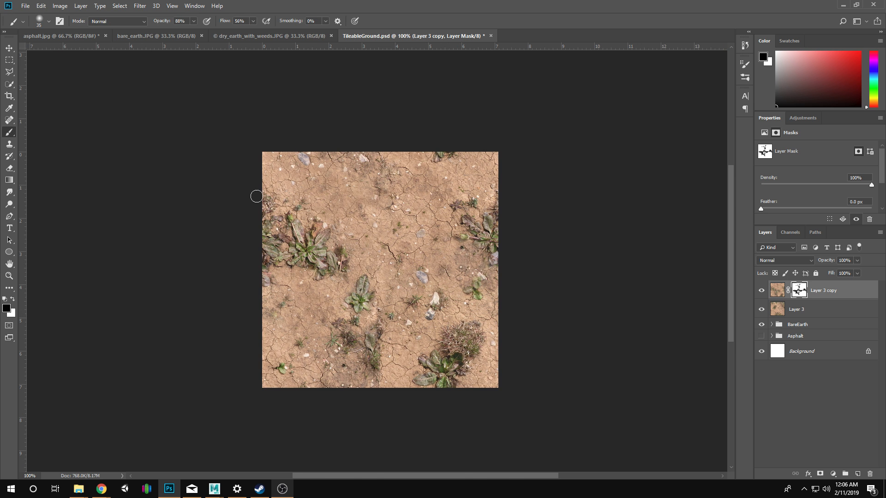
# Blend the soil above the large left-hand weed by painting black on the mask with a 45 px brush.
pyautogui.press('z')
pyautogui.click(400, 226)
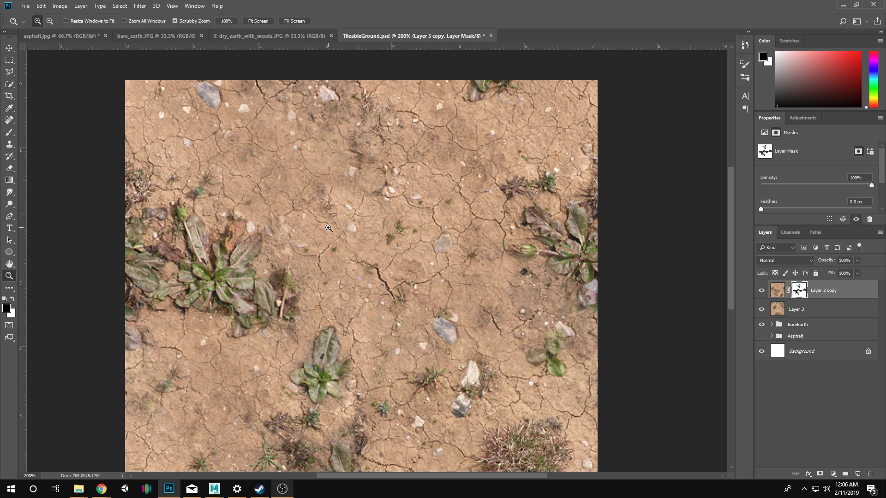
pyautogui.press('b')
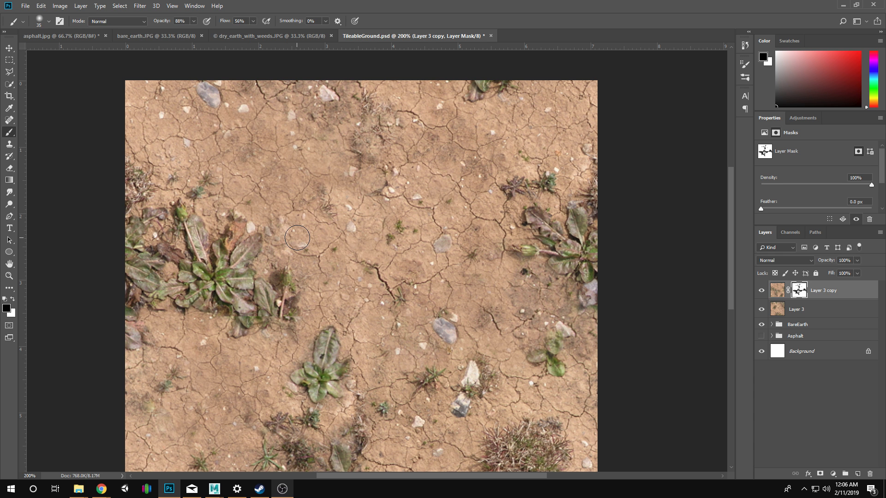
pyautogui.press('x')
pyautogui.press('x')
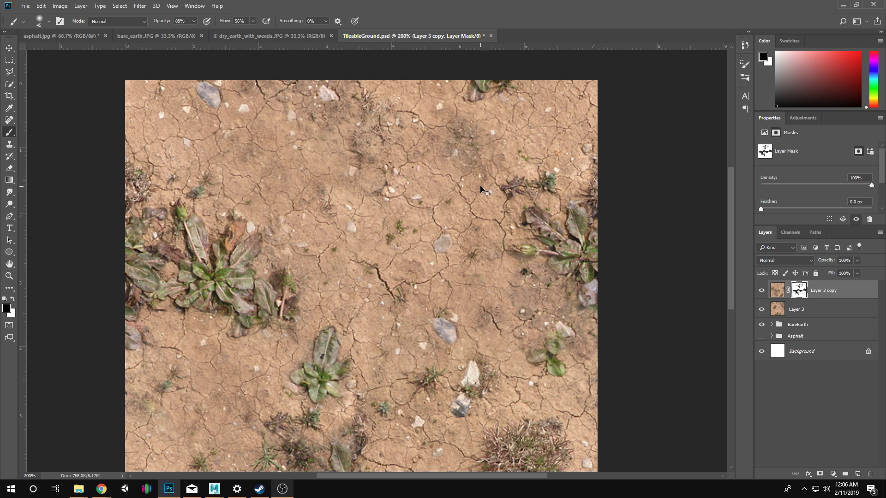
pyautogui.moveTo(282, 183); pyautogui.dragTo(295, 185)
pyautogui.moveTo(258, 156); pyautogui.dragTo(254, 154)
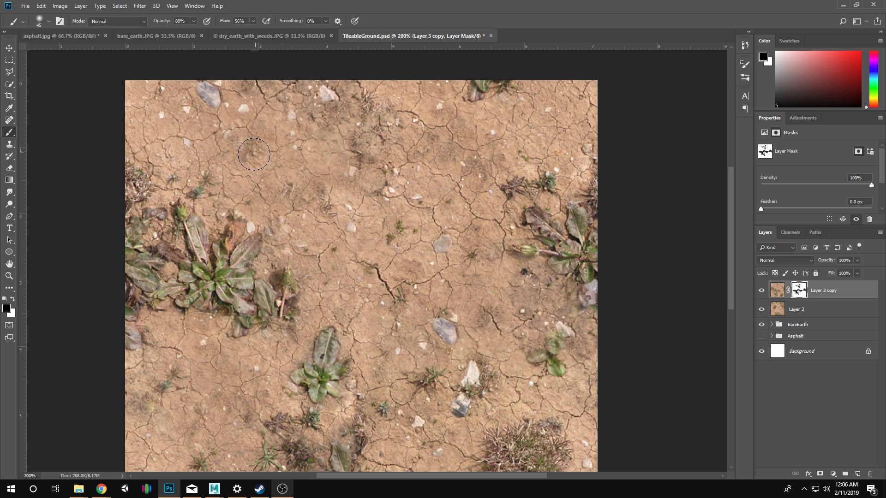
# Check the whole texture for visible seams and compare it with Layer 3 copy hidden and shown.
pyautogui.press('z')
pyautogui.moveTo(222, 205); pyautogui.dragTo(476, 300)
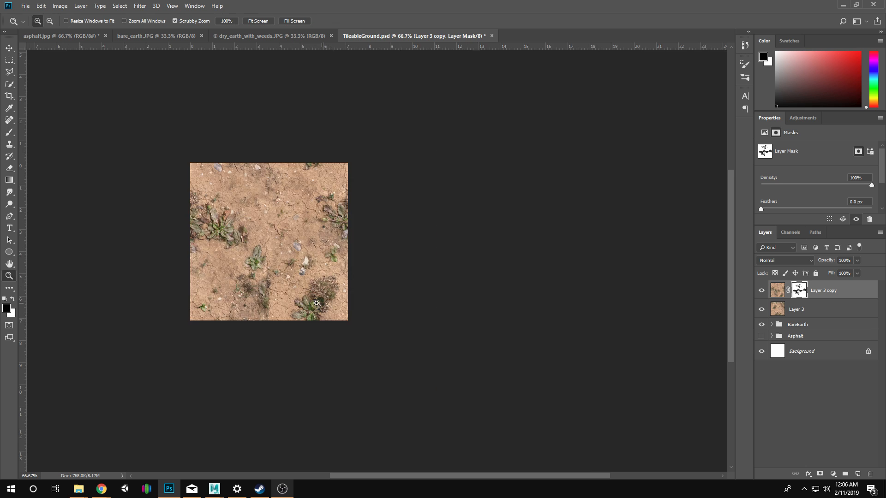
pyautogui.click(284, 295)
pyautogui.click(285, 295)
pyautogui.moveTo(403, 356)
pyautogui.mouseDown()
pyautogui.moveTo(446, 243)
pyautogui.moveTo(446, 252)
pyautogui.mouseUp()
pyautogui.press('b')
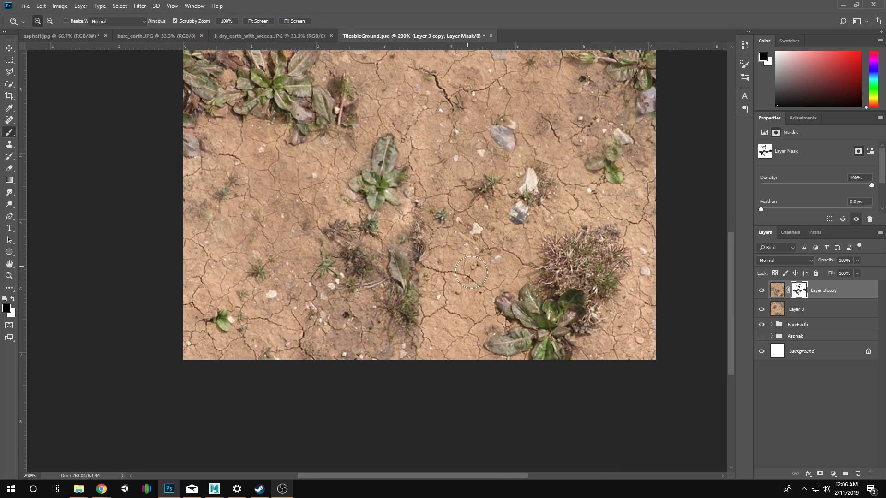
pyautogui.click(761, 290)
pyautogui.click(761, 291)
pyautogui.moveTo(613, 259); pyautogui.dragTo(607, 320)
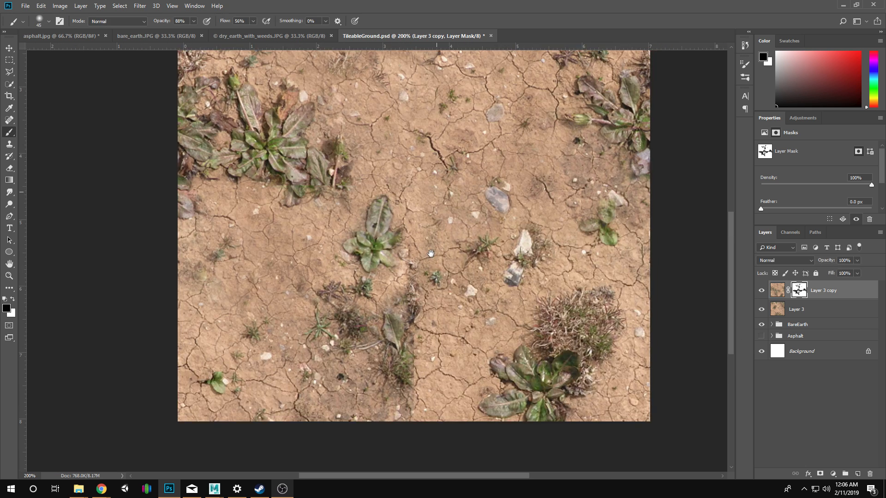
# Group Layer 3 and Layer 3 copy together and name the group DryEarthWork.
pyautogui.keyDown('shift'); pyautogui.click(820, 312); pyautogui.keyUp('shift')
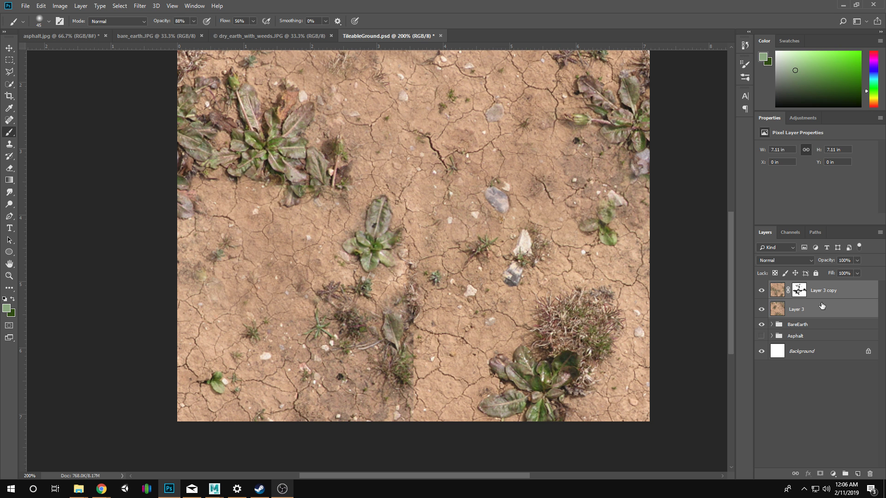
pyautogui.hotkey('ctrl', 'g')
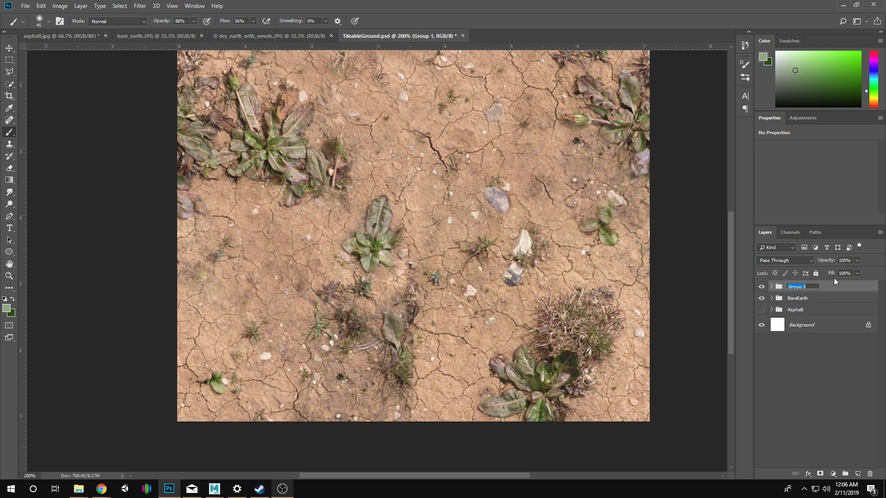
pyautogui.write('DryEarthWork')
pyautogui.press('Return')
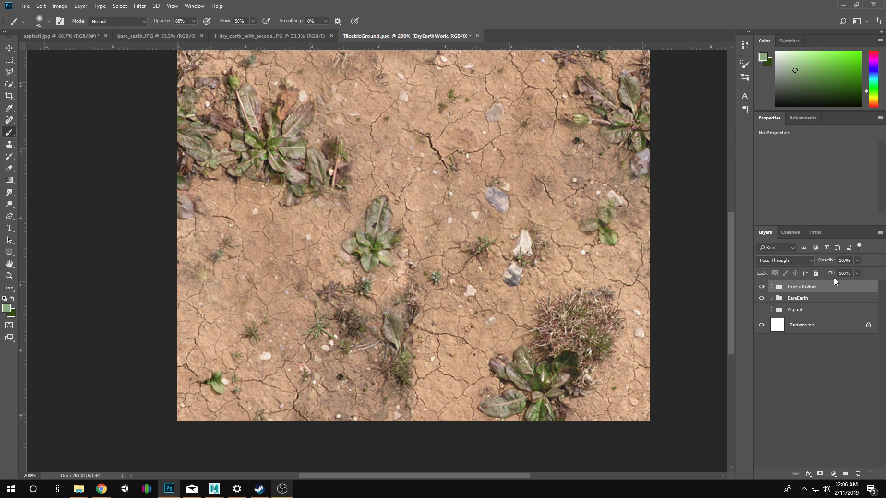
# Duplicate the DryEarthWork group and merge the duplicate into a single layer.
pyautogui.rightClick(849, 289)
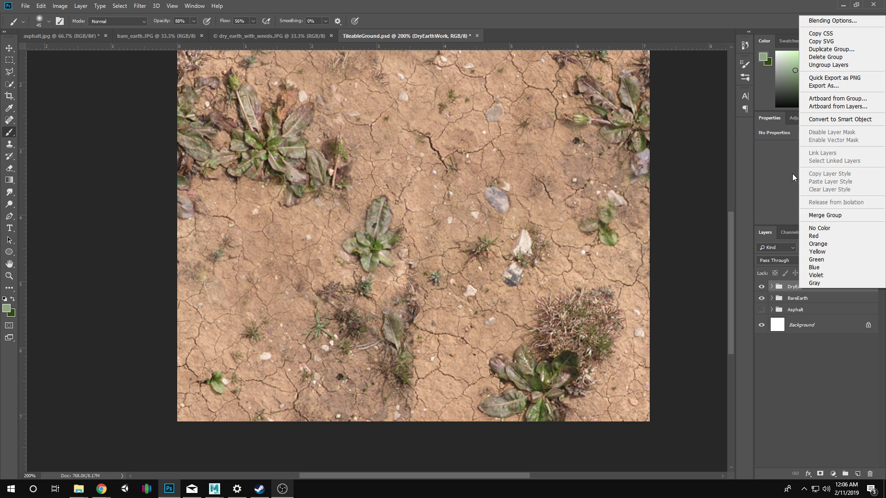
pyautogui.click(831, 49)
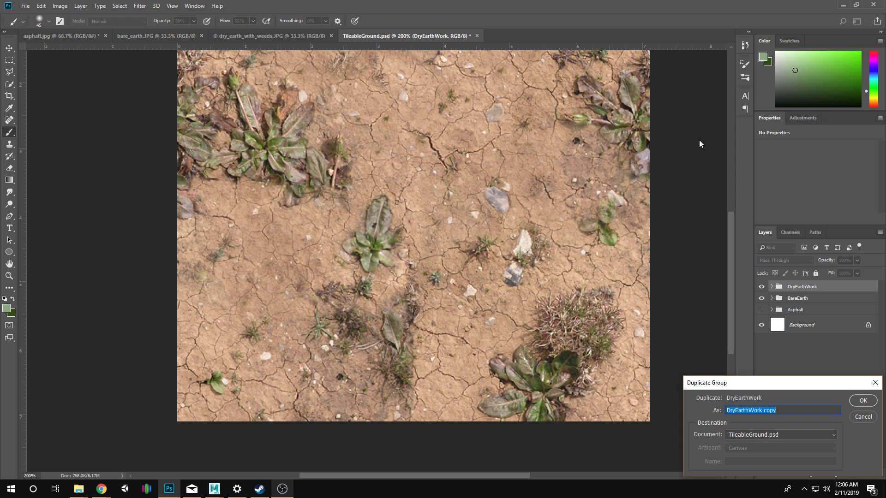
pyautogui.click(858, 402)
pyautogui.rightClick(813, 289)
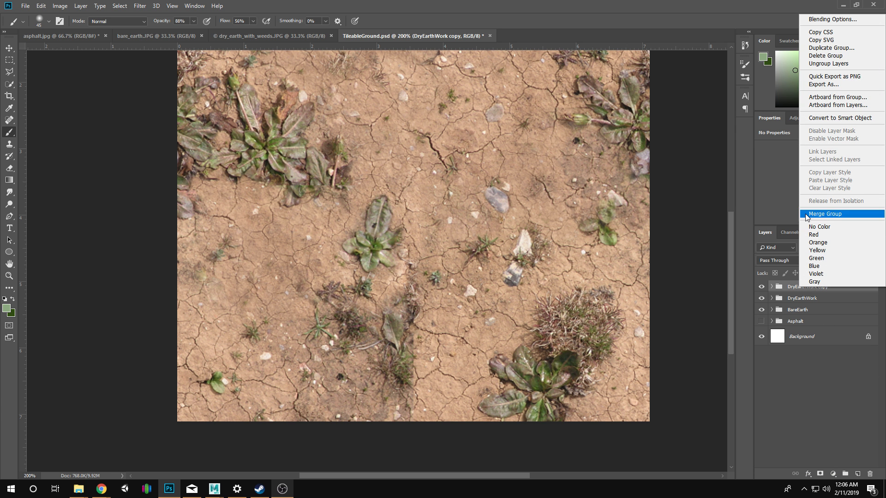
pyautogui.click(844, 214)
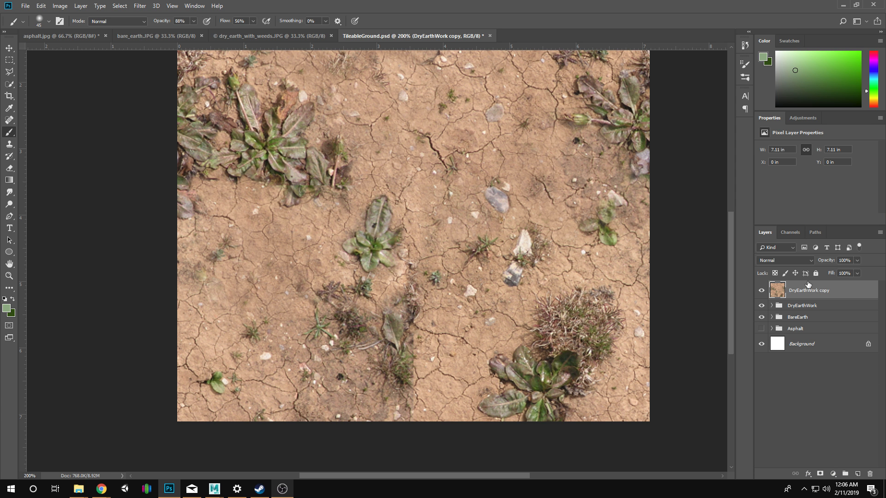
# Duplicate the merged DryEarthWork copy layer and reapply the last Offset filter to the duplicate.
pyautogui.rightClick(809, 290)
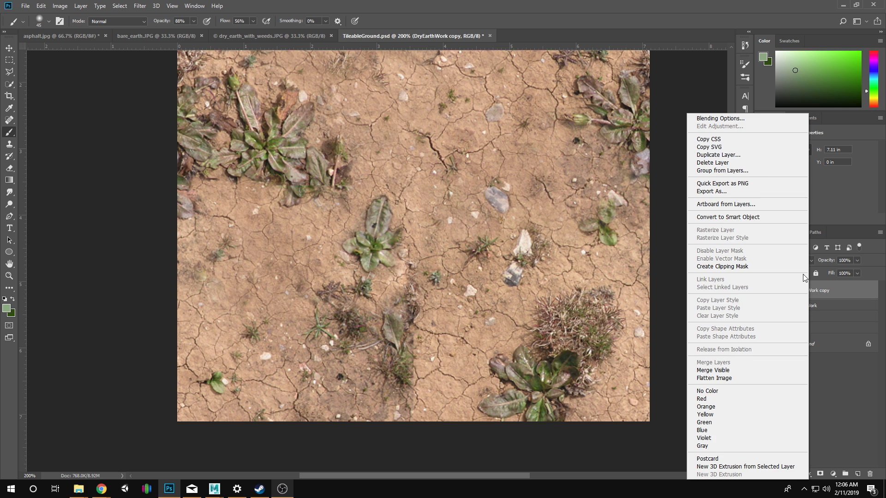
pyautogui.click(759, 158)
pyautogui.click(868, 404)
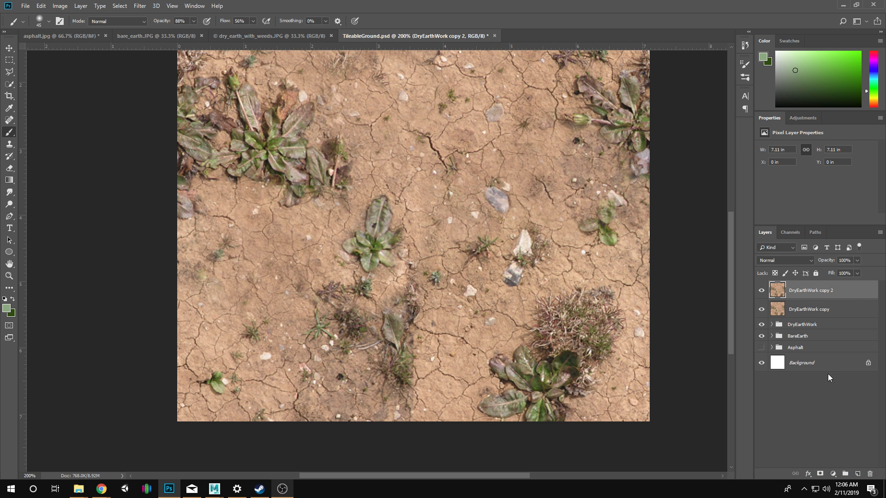
pyautogui.click(140, 6)
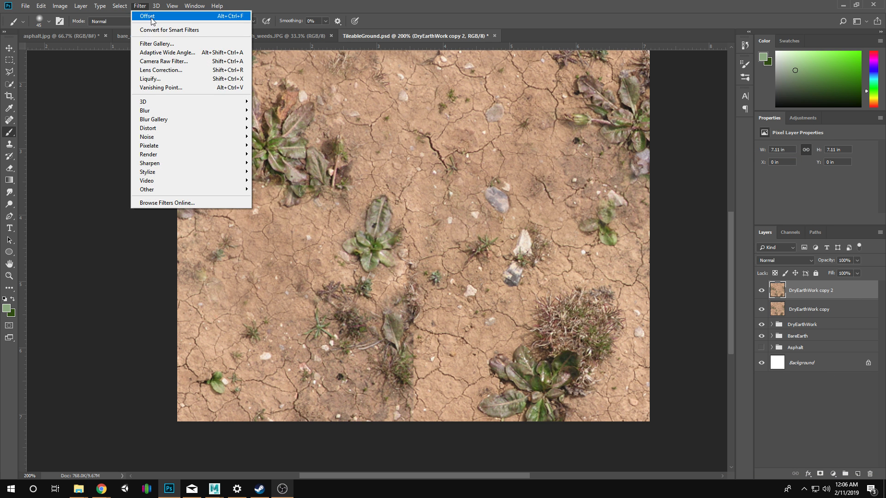
pyautogui.click(149, 17)
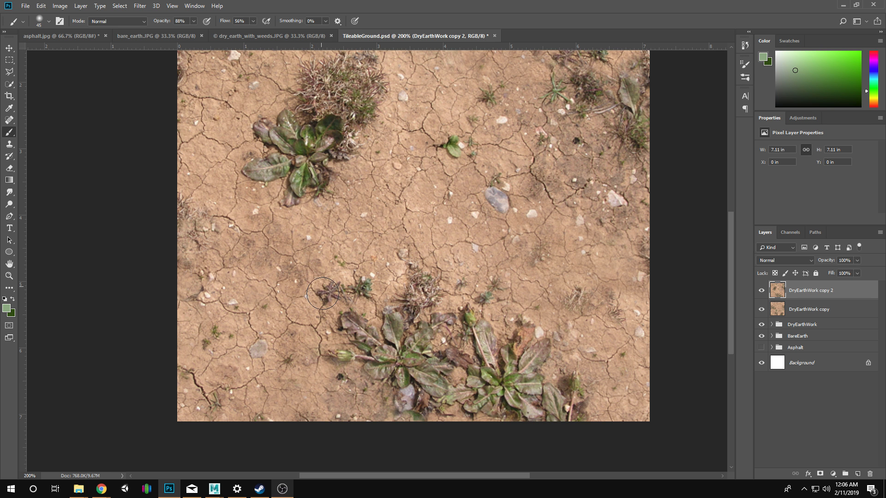
# Add a layer mask to DryEarthWork copy 2 and paint black over the dark soil to the left of the twigs above the lower weeds.
pyautogui.moveTo(513, 231); pyautogui.dragTo(517, 362)
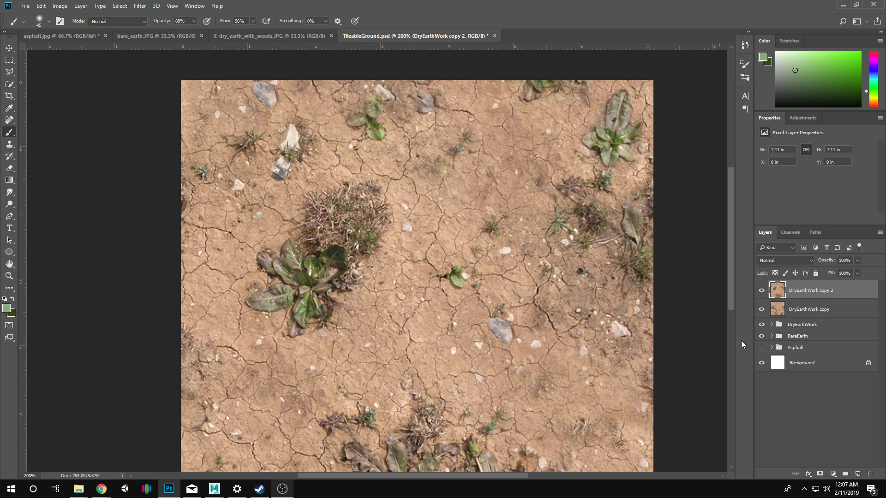
pyautogui.press('z')
pyautogui.keyDown('alt'); pyautogui.click(495, 302); pyautogui.keyUp('alt')
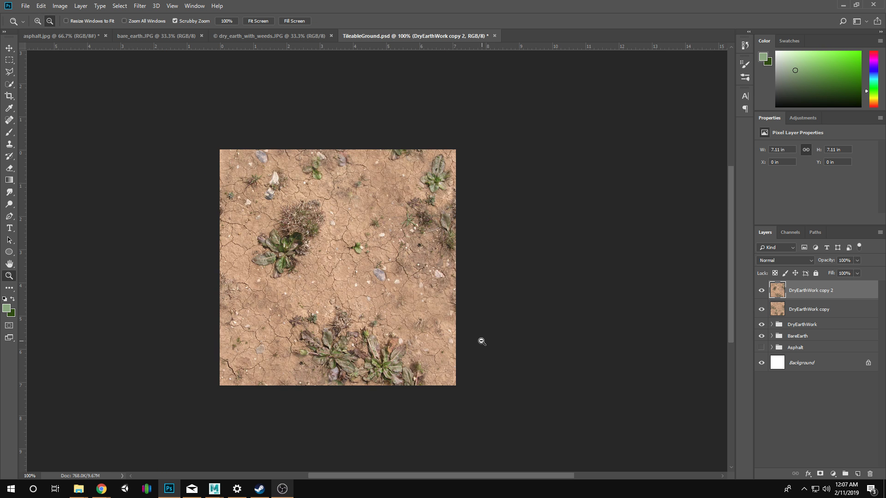
pyautogui.keyDown('alt'); pyautogui.click(481, 343); pyautogui.keyUp('alt')
pyautogui.click(266, 262)
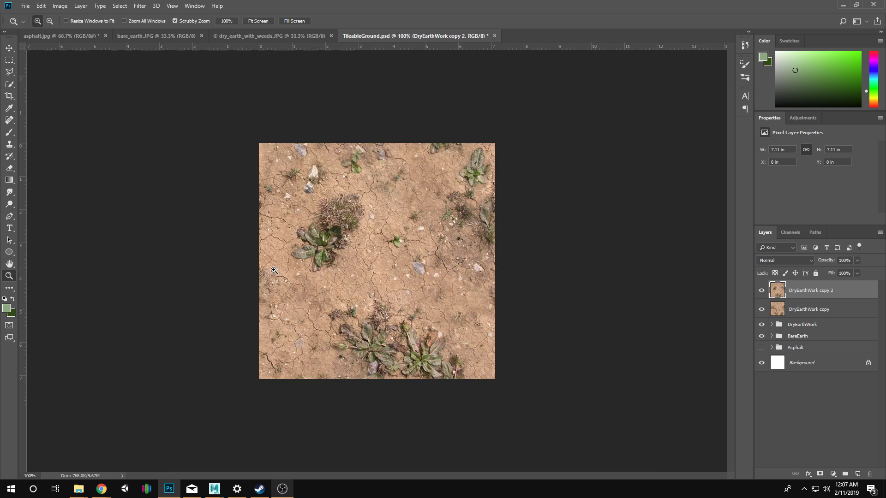
pyautogui.click(318, 293)
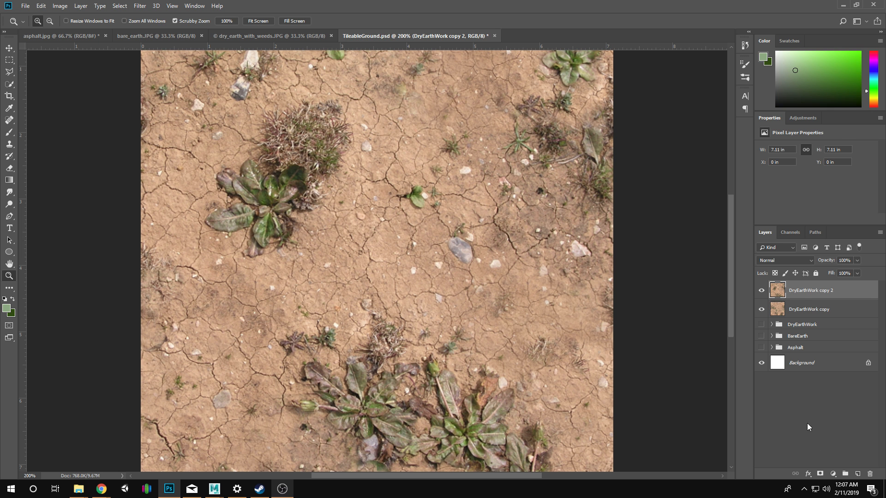
pyautogui.click(819, 474)
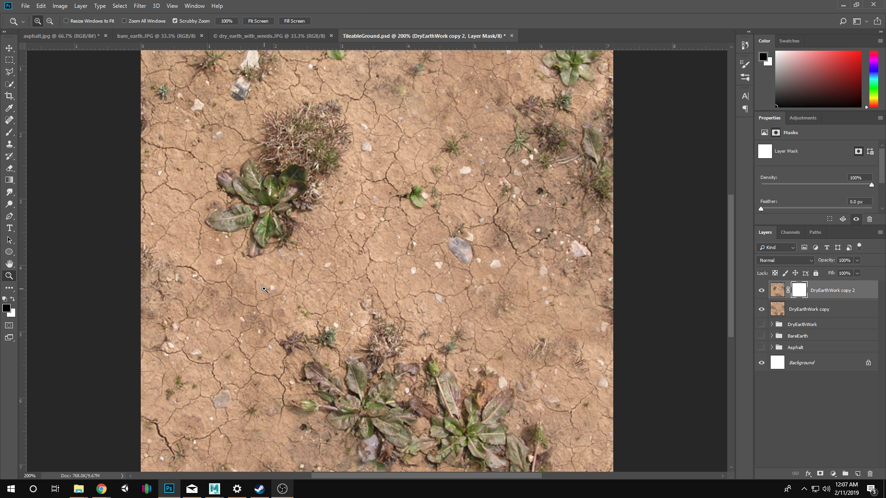
pyautogui.press('b')
pyautogui.moveTo(272, 319); pyautogui.dragTo(272, 318)
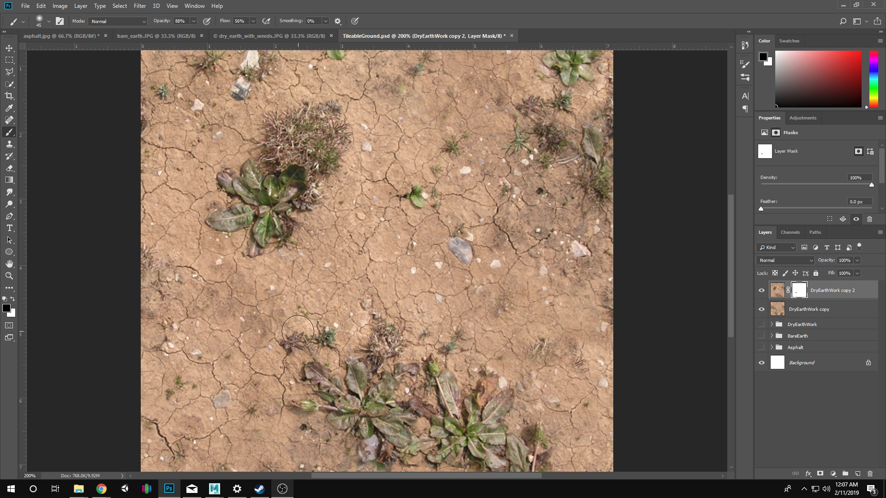
pyautogui.moveTo(261, 325)
pyautogui.mouseDown()
pyautogui.moveTo(243, 328)
pyautogui.moveTo(199, 299)
pyautogui.mouseUp()
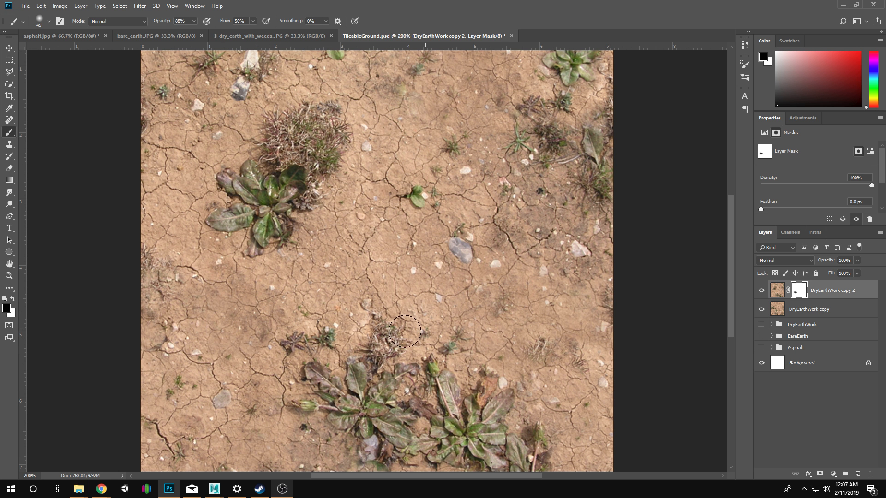
# Clone clean soil over the dark patch and twigs at the upper left of the lower weeds on DryEarthWork copy 2, using a 125 px brush.
pyautogui.scroll(3, 401, 319)
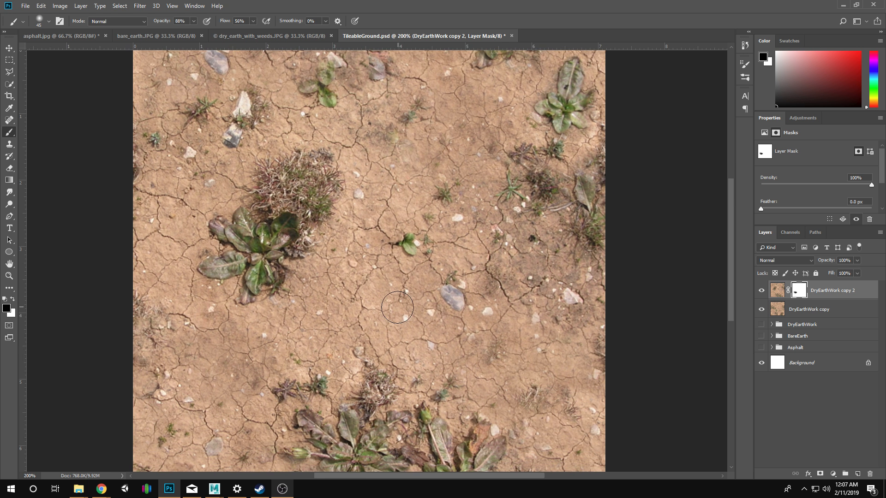
pyautogui.press('z')
pyautogui.keyDown('alt'); pyautogui.click(397, 308); pyautogui.keyUp('alt')
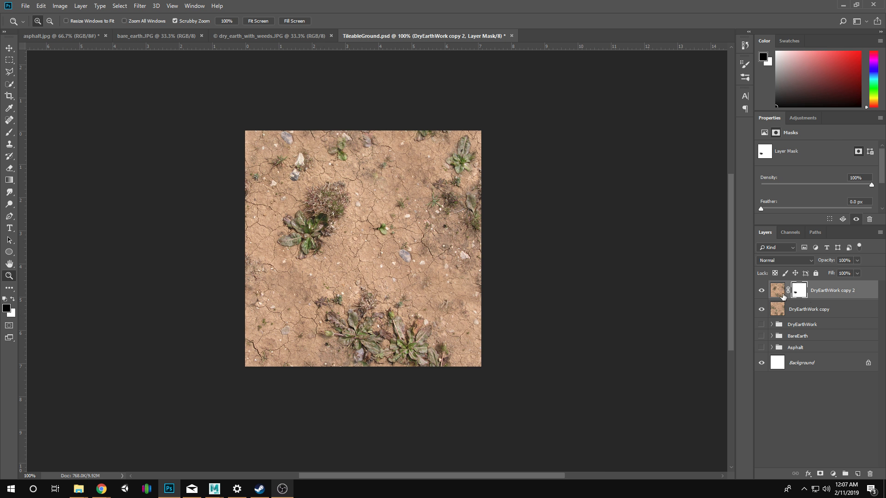
pyautogui.click(783, 297)
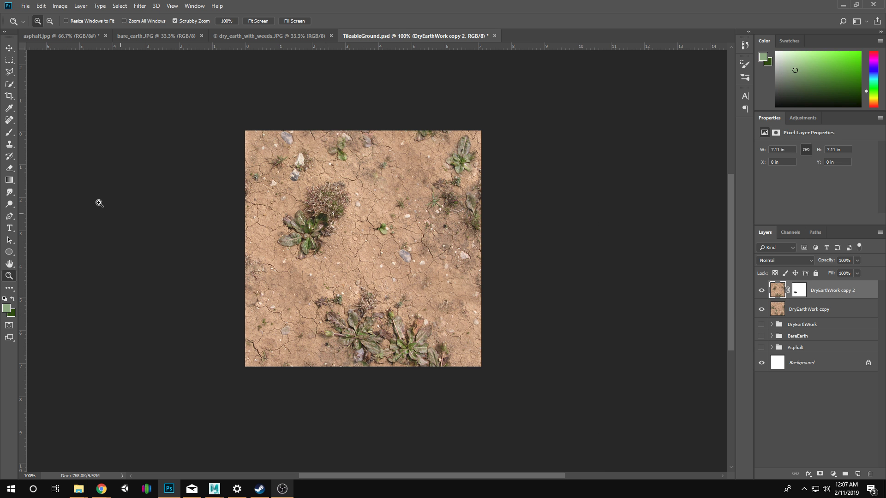
pyautogui.click(10, 145)
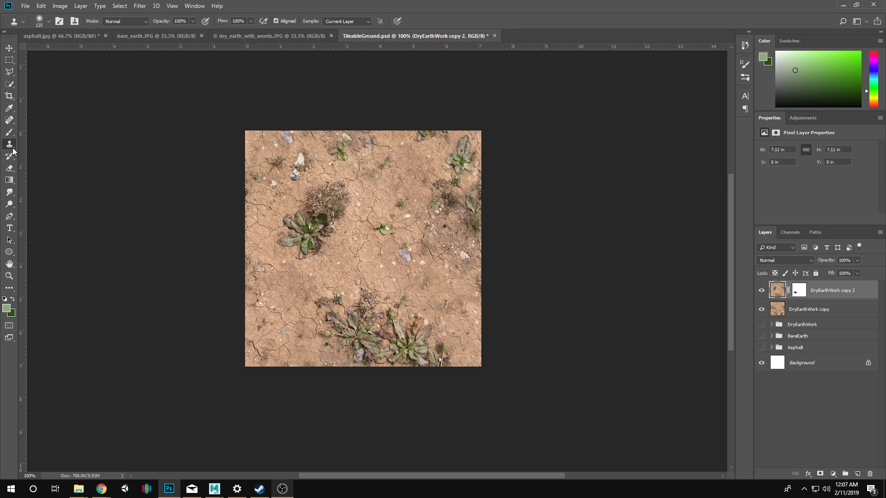
pyautogui.keyDown('alt'); pyautogui.click(346, 258); pyautogui.keyUp('alt')
pyautogui.moveTo(303, 290)
pyautogui.mouseDown()
pyautogui.moveTo(355, 316)
pyautogui.moveTo(297, 300)
pyautogui.moveTo(306, 284)
pyautogui.mouseUp()
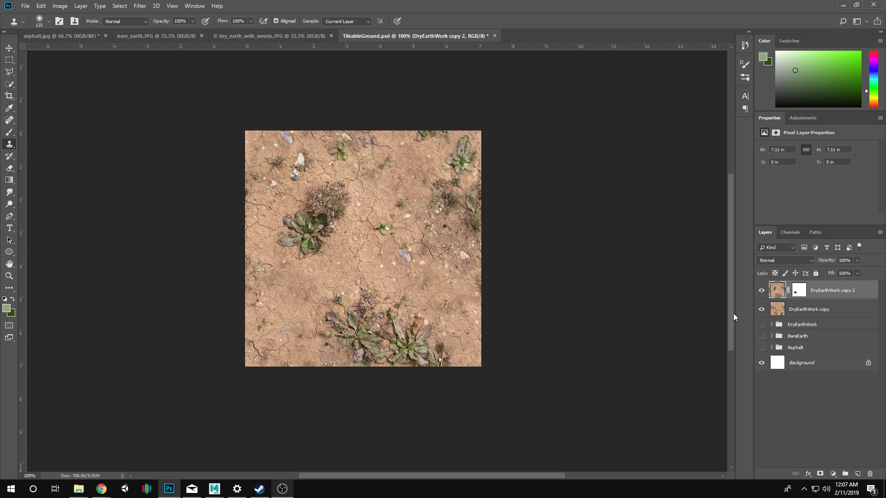
# Paint white on the mask over the cloned soil patch and move the DryEarthWork group below the Asphalt group.
pyautogui.click(799, 291)
pyautogui.press('b')
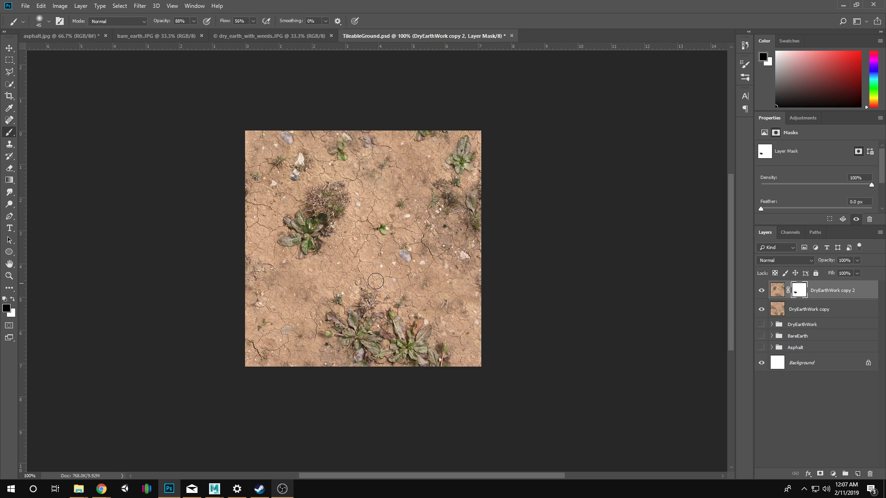
pyautogui.press('x')
pyautogui.moveTo(312, 294); pyautogui.dragTo(287, 280)
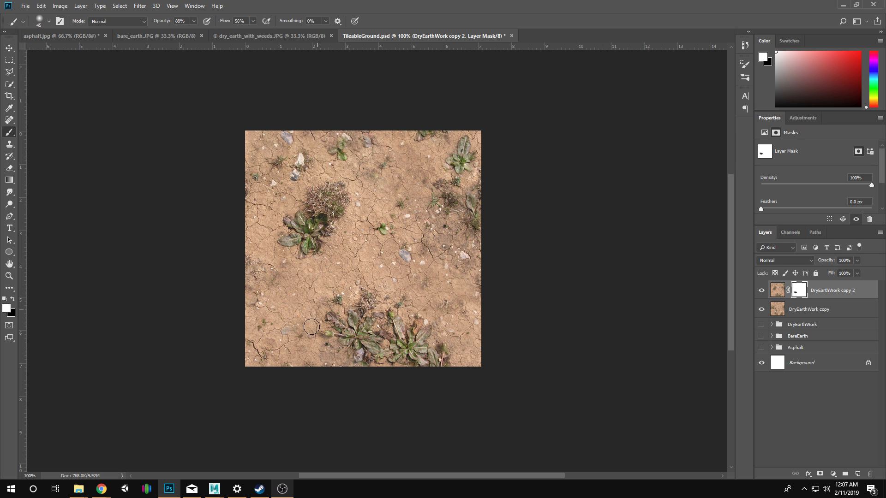
pyautogui.moveTo(803, 325); pyautogui.dragTo(837, 346)
# Clone clean soil over the dry twigs and dark patch above the right-hand lower weed on DryEarthWork copy 2.
pyautogui.click(776, 291)
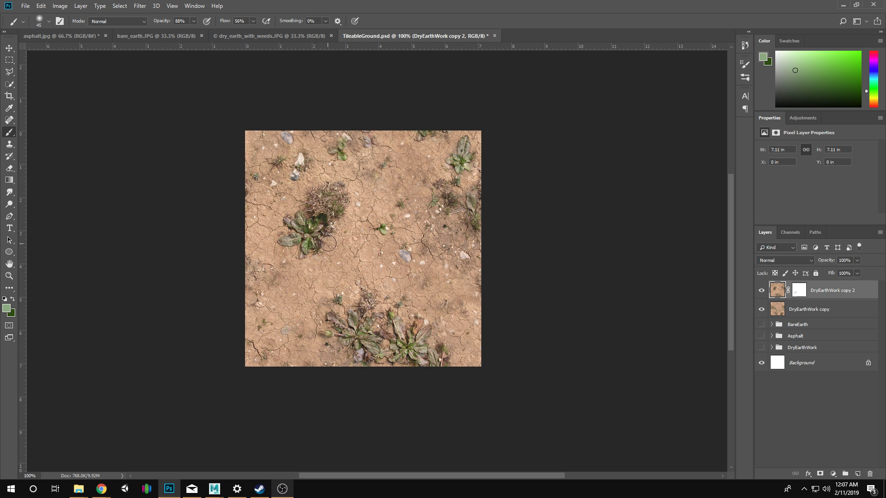
pyautogui.press('z')
pyautogui.click(372, 261)
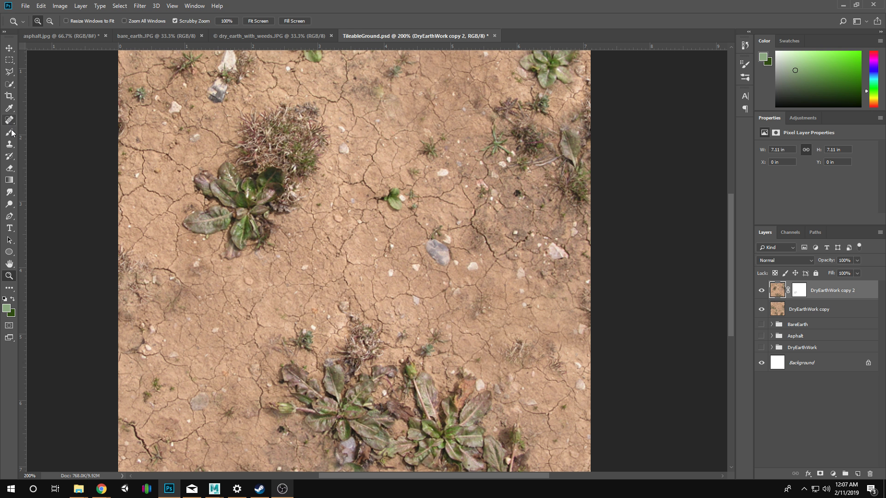
pyautogui.click(9, 144)
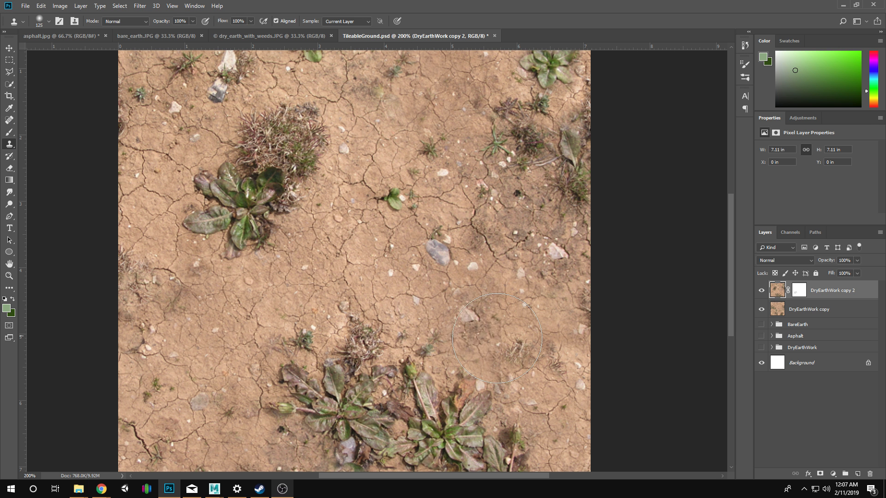
pyautogui.keyDown('alt'); pyautogui.click(347, 256); pyautogui.keyUp('alt')
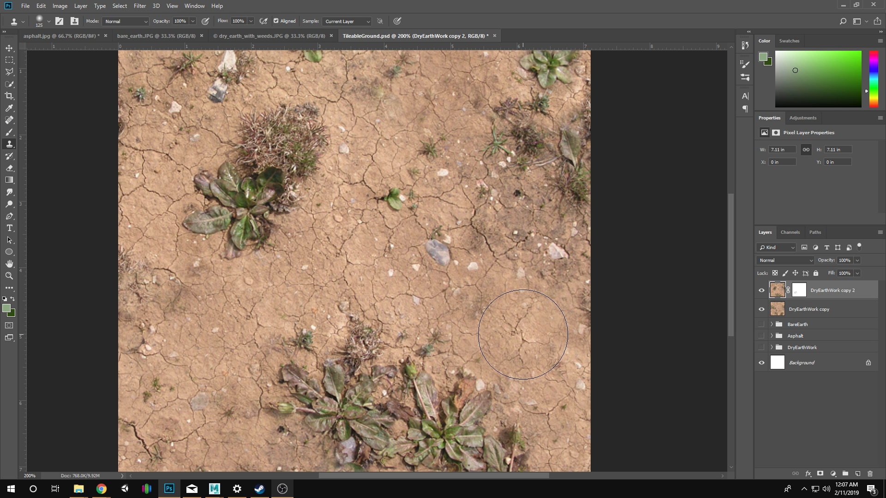
# Clone clean soil over the dark patch to the left of the leafy weed near the texture's upper right corner.
pyautogui.scroll(3, 462, 323)
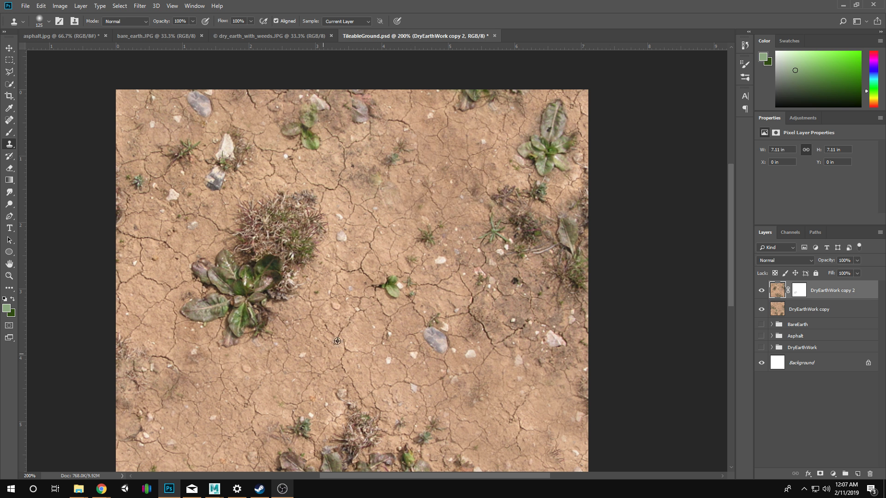
pyautogui.keyDown('alt'); pyautogui.click(324, 353); pyautogui.keyUp('alt')
pyautogui.moveTo(456, 175); pyautogui.dragTo(455, 165)
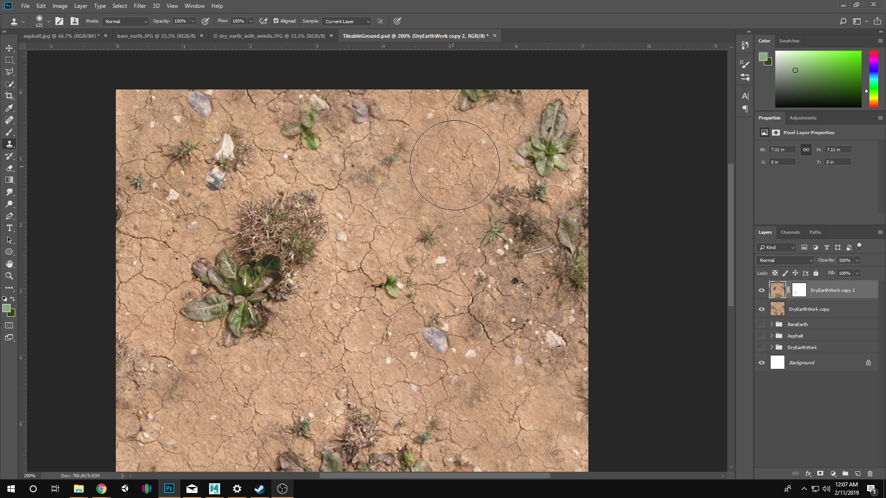
pyautogui.moveTo(377, 150); pyautogui.dragTo(388, 159)
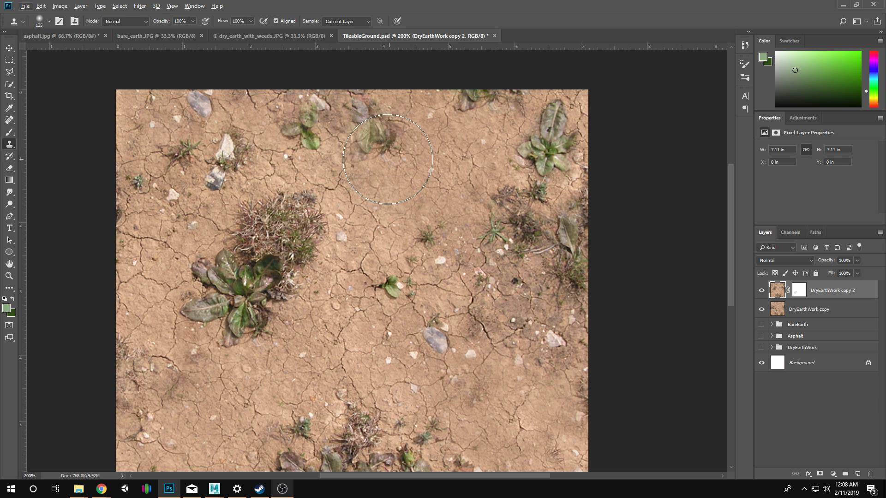
pyautogui.hotkey('ctrl', 'alt', 'z')
pyautogui.hotkey('ctrl', 'alt', 'z')
# Resample clean soil and clone it over the sparse sprigs to the right of the small weed near the texture's upper edge.
pyautogui.keyDown('alt'); pyautogui.click(236, 410); pyautogui.keyUp('alt')
pyautogui.moveTo(387, 199); pyautogui.dragTo(390, 172)
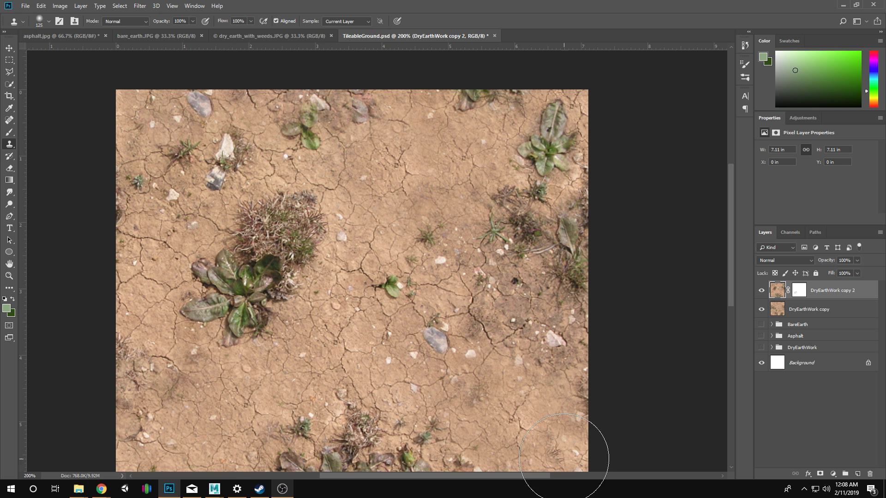
pyautogui.scroll(-2, 380, 271)
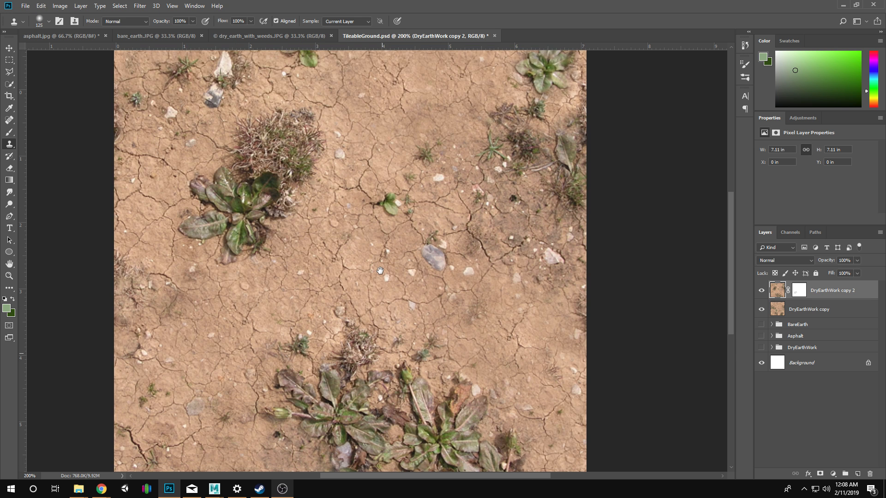
pyautogui.moveTo(379, 271); pyautogui.dragTo(377, 211)
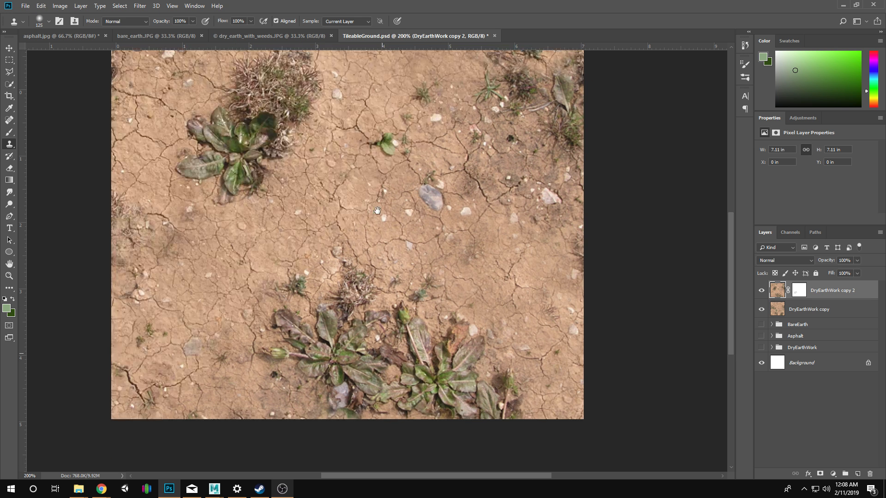
# Group the DryEarthWork copy 2 and DryEarthWork copy layers and name the group DryEarthFinal.
pyautogui.press('z')
pyautogui.keyDown('alt'); pyautogui.click(509, 292); pyautogui.keyUp('alt')
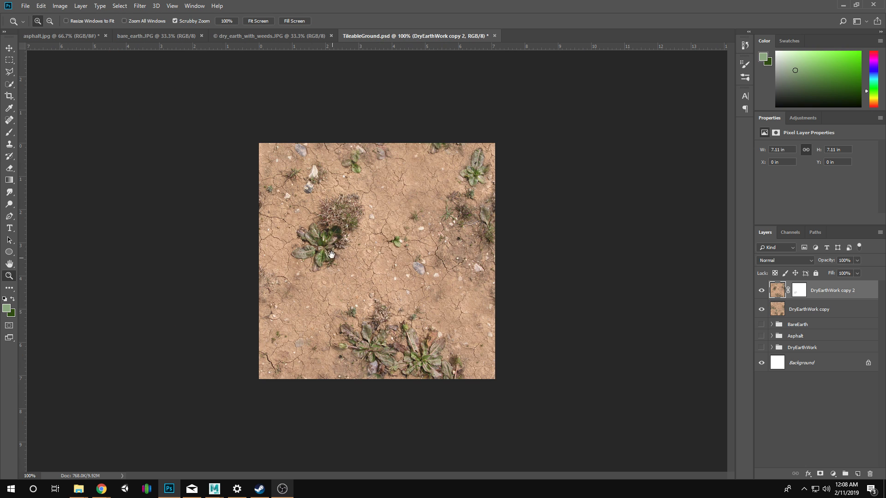
pyautogui.press('s')
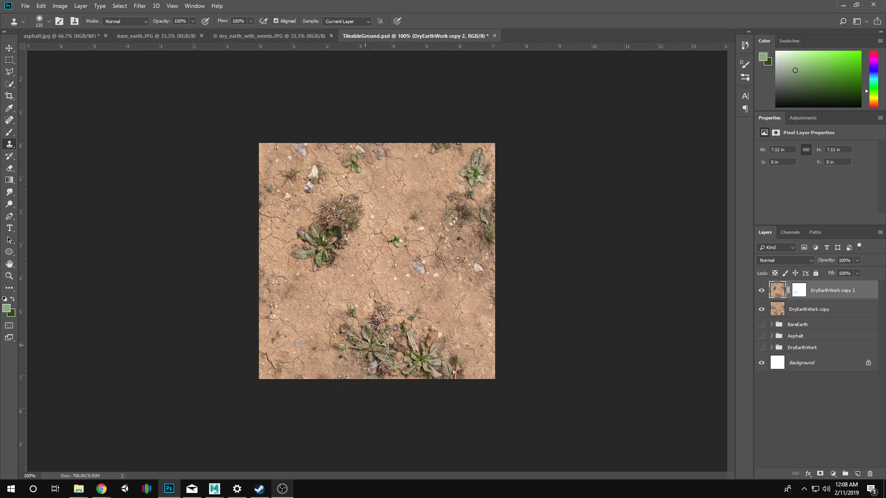
pyautogui.press('z')
pyautogui.doubleClick(380, 363)
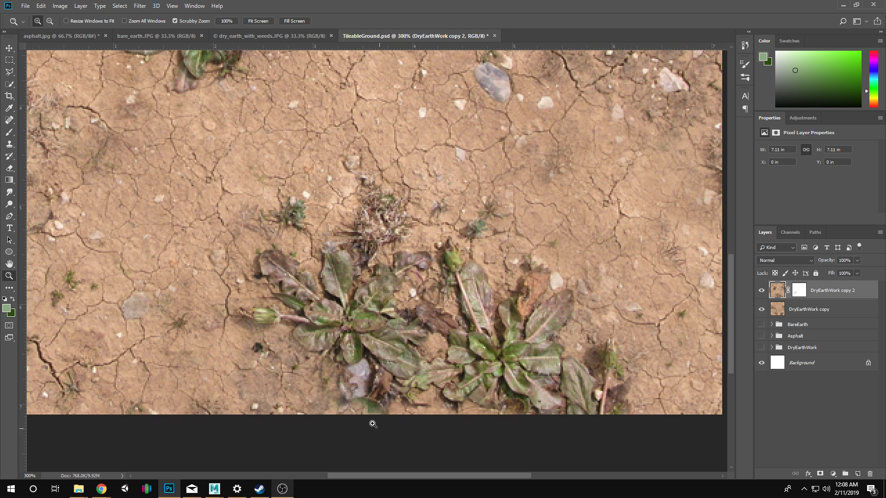
pyautogui.keyDown('alt'); pyautogui.click(405, 333); pyautogui.keyUp('alt')
pyautogui.keyDown('alt'); pyautogui.click(405, 333); pyautogui.keyUp('alt')
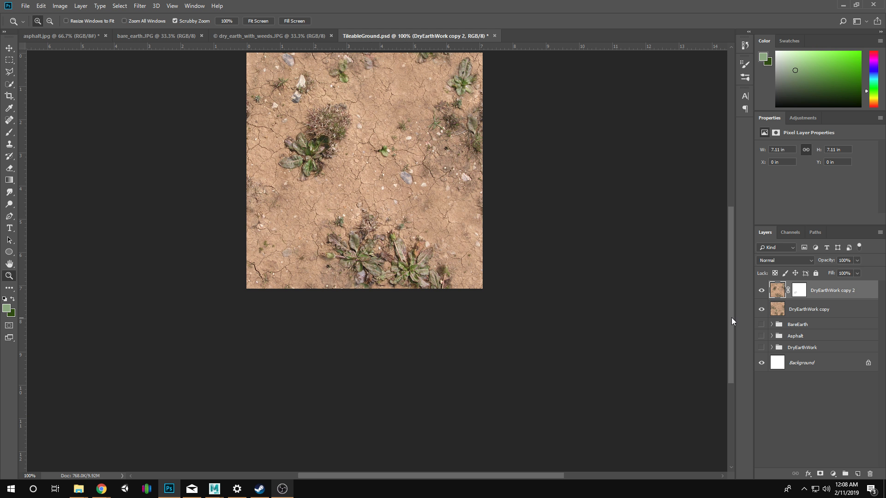
pyautogui.keyDown('shift'); pyautogui.click(808, 310); pyautogui.keyUp('shift')
pyautogui.hotkey('ctrl', 'g')
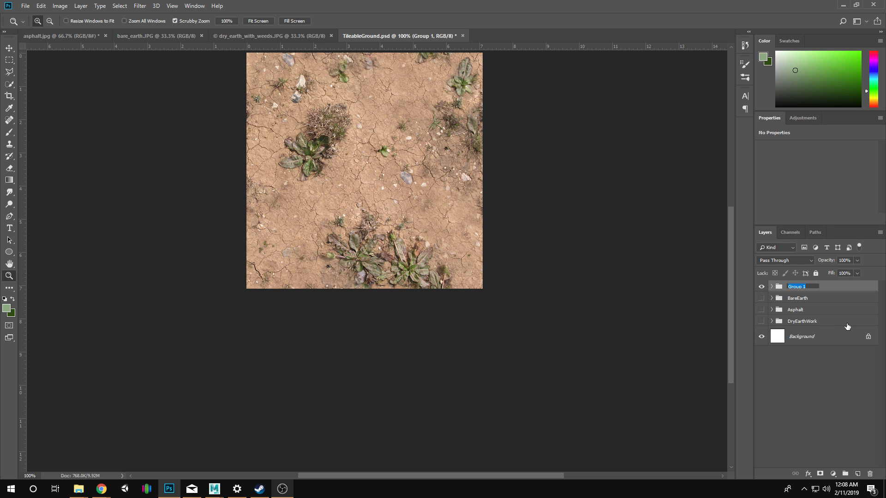
pyautogui.write('DryEarthFinal')
pyautogui.press('Return')
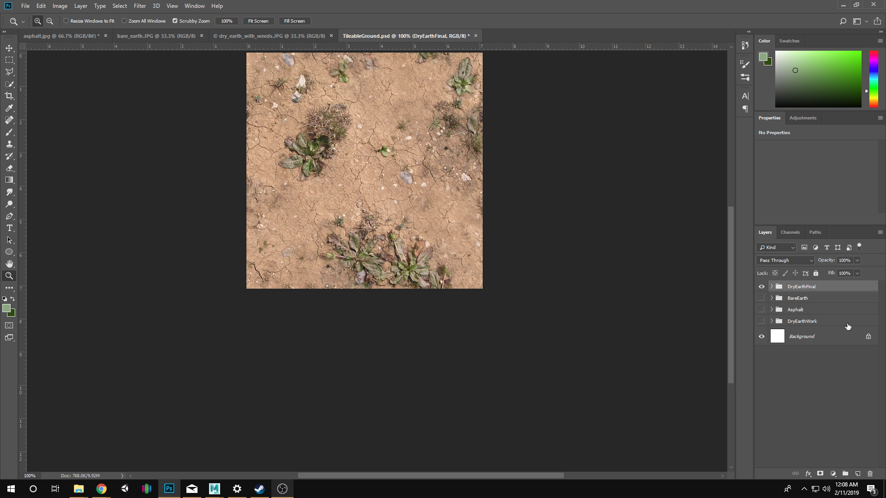
# Group DryEarthFinal and BareEarth together and name the new parent group DryEarth.
pyautogui.keyDown('shift'); pyautogui.click(830, 302); pyautogui.keyUp('shift')
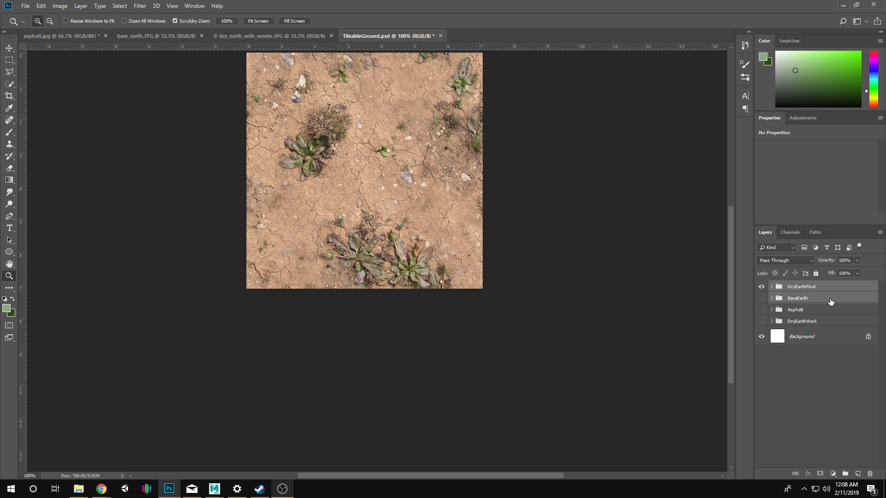
pyautogui.hotkey('ctrl', 'g')
pyautogui.doubleClick(811, 290)
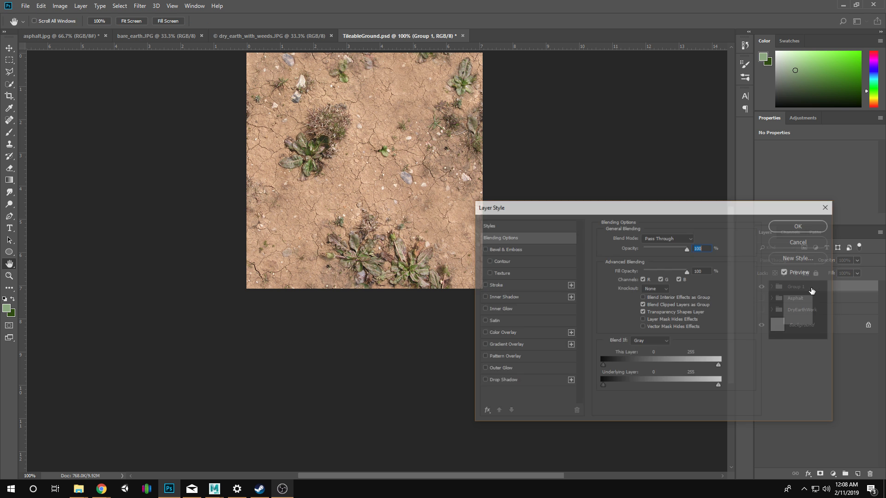
pyautogui.click(805, 241)
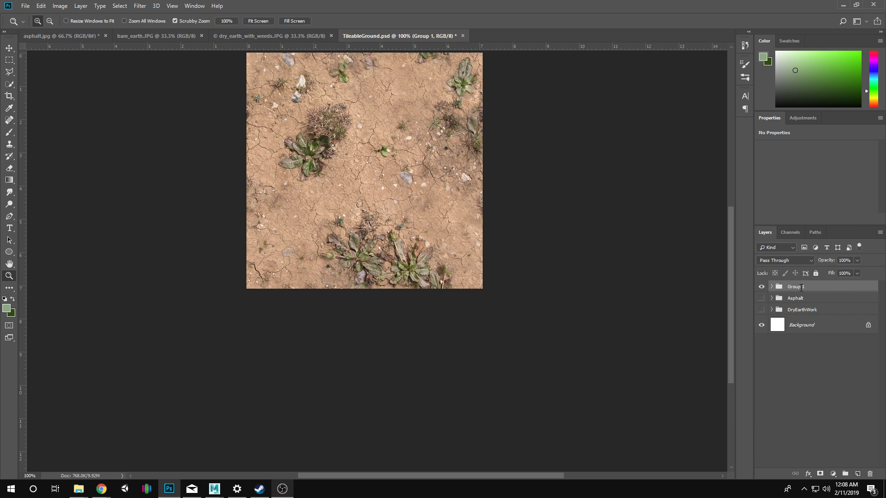
pyautogui.doubleClick(801, 287)
pyautogui.write('DryEarth')
pyautogui.press('Return')
# Compare the dry_earth_with_weeds and bare_earth photos with TileableGround.psd, hide DryEarth, and reveal and expand the DryEarthWork group.
pyautogui.click(224, 36)
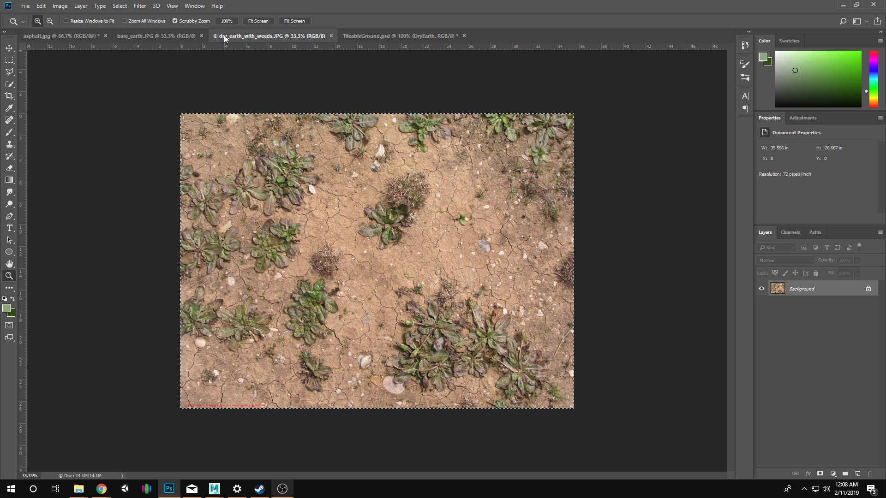
pyautogui.click(168, 34)
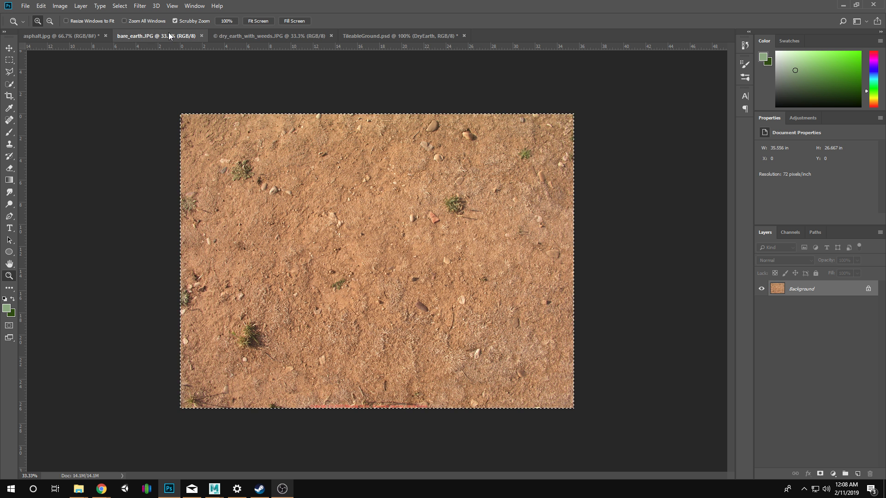
pyautogui.click(363, 37)
pyautogui.click(761, 286)
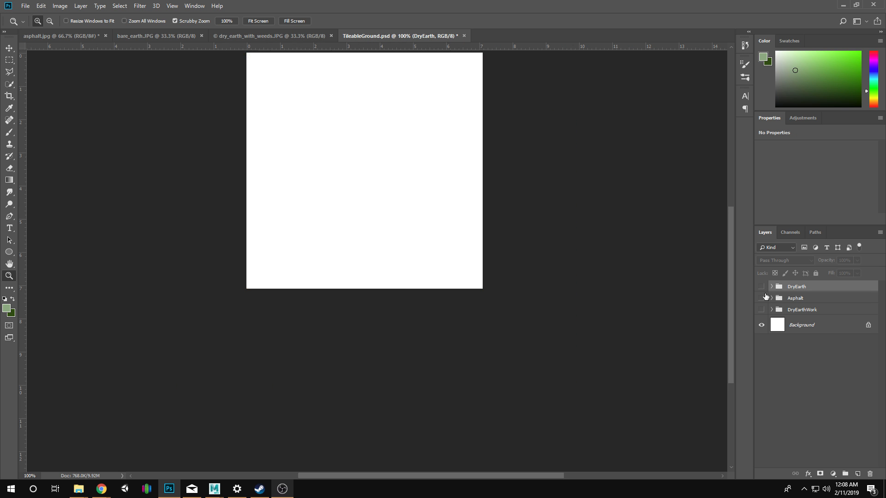
pyautogui.click(762, 298)
pyautogui.click(761, 309)
pyautogui.click(761, 298)
pyautogui.click(771, 310)
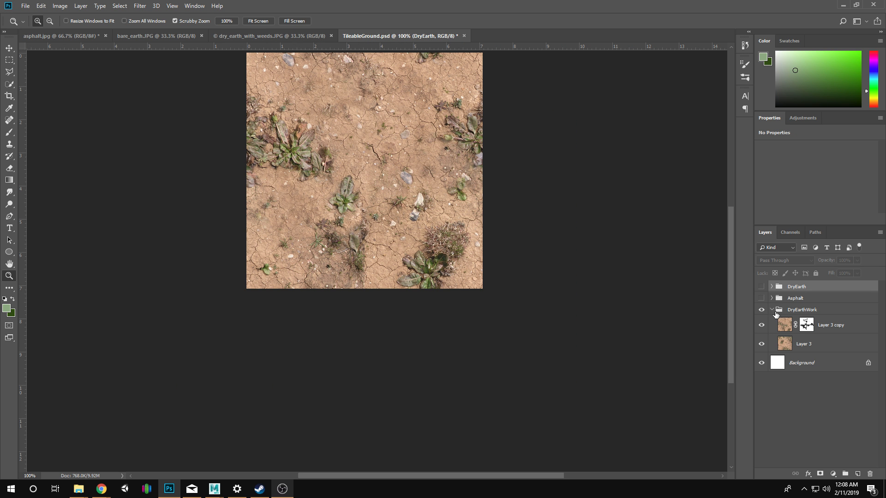
# Rename the DryEarthWork group to BareEarth and collapse it.
pyautogui.doubleClick(806, 311)
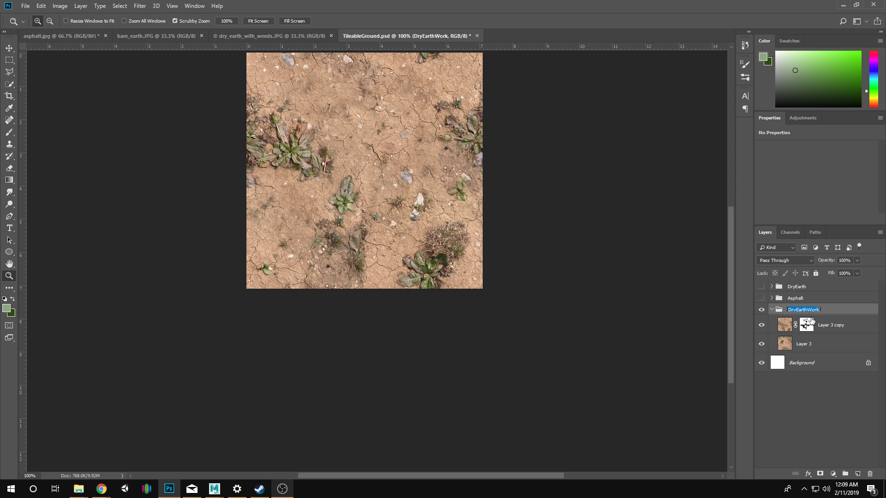
pyautogui.write('BareEarth')
pyautogui.press('Return')
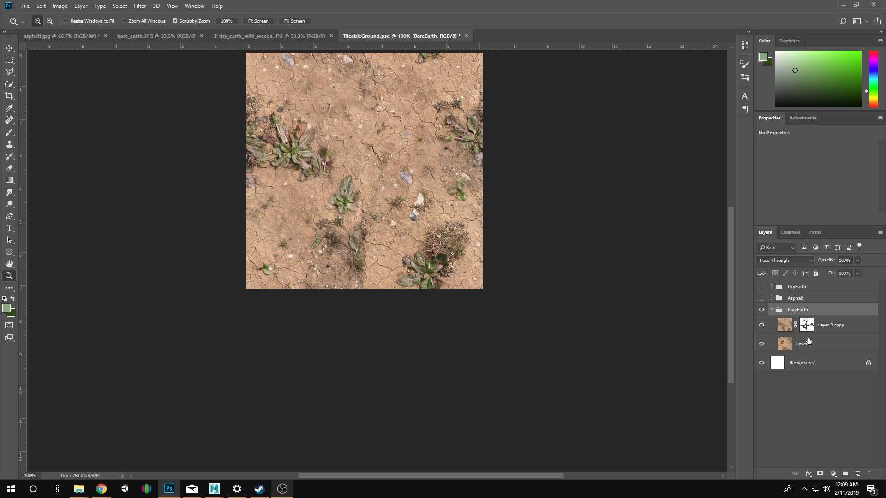
pyautogui.click(771, 310)
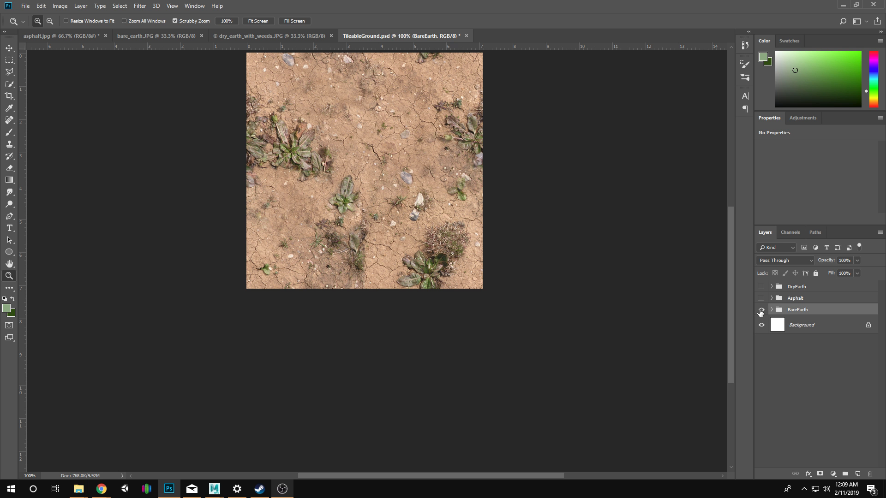
# Toggle the visibility of the DryEarth, Asphalt and BareEarth groups and expand BareEarth to check which texture each one holds.
pyautogui.click(762, 310)
pyautogui.click(761, 298)
pyautogui.click(761, 298)
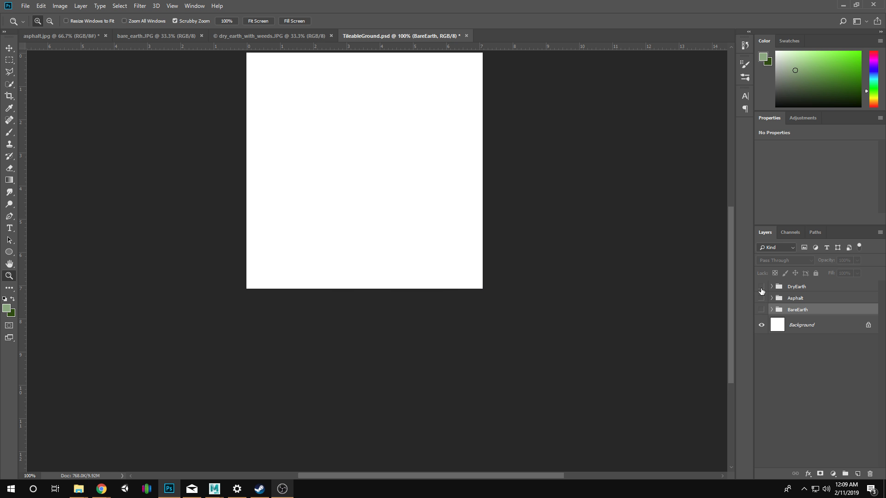
pyautogui.click(761, 287)
pyautogui.click(761, 287)
pyautogui.click(762, 310)
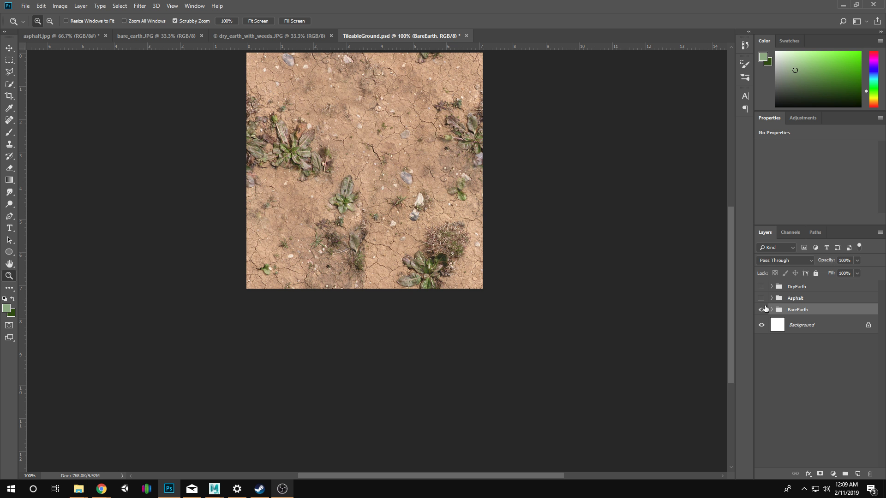
pyautogui.click(771, 310)
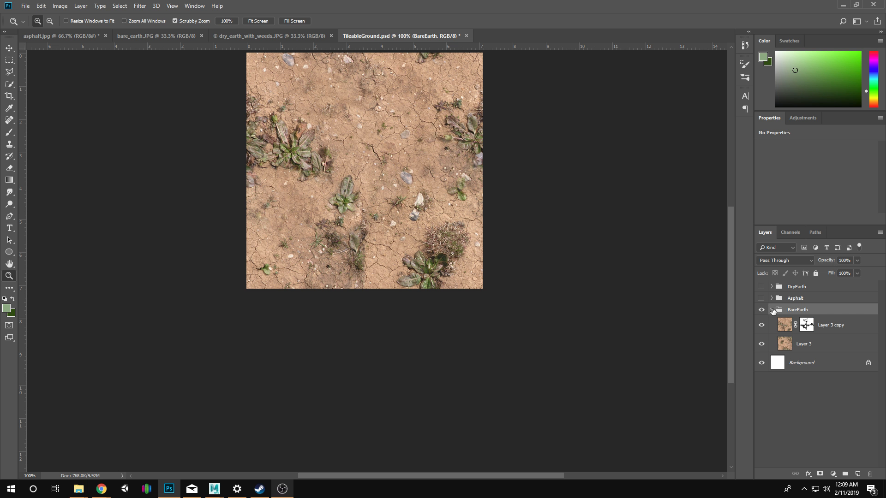
pyautogui.click(762, 298)
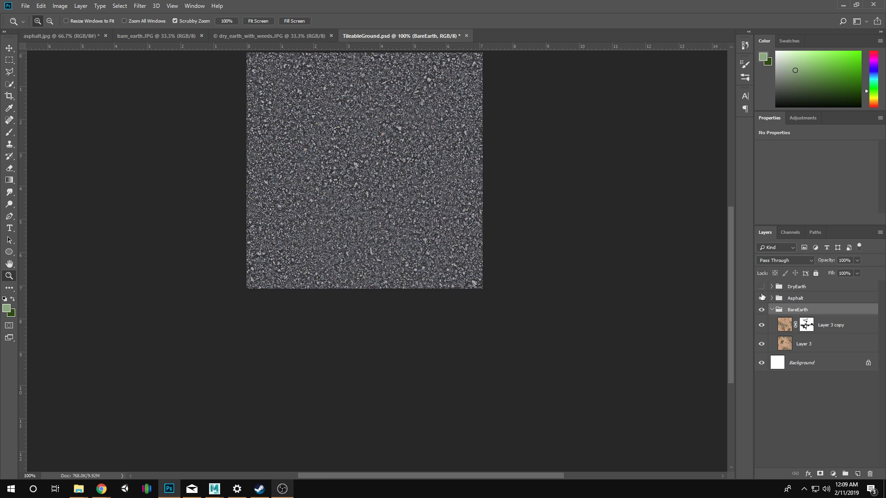
pyautogui.click(761, 287)
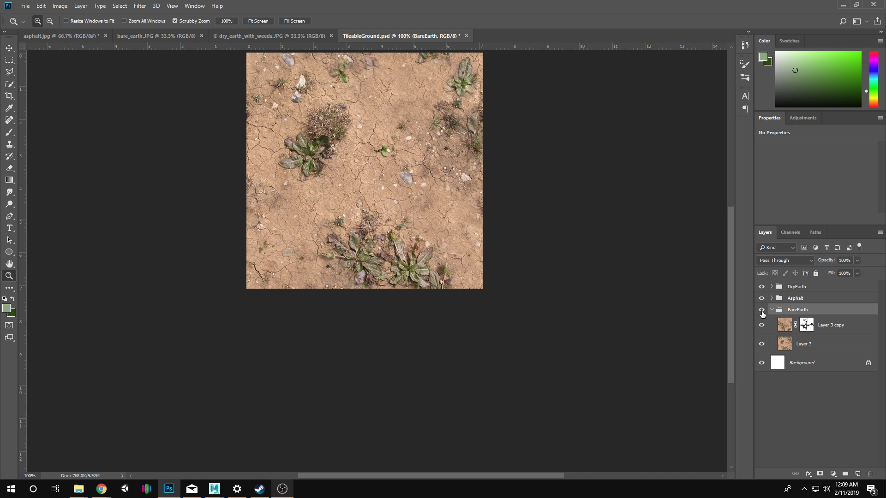
pyautogui.click(772, 310)
pyautogui.click(761, 286)
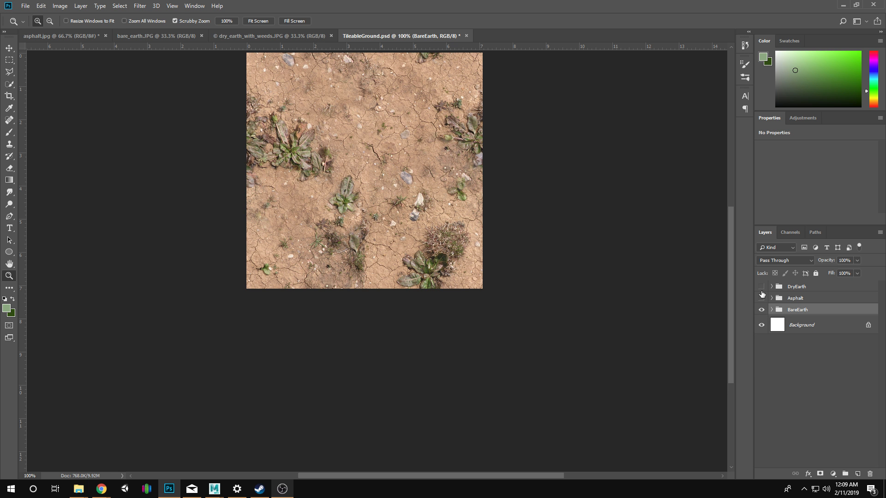
pyautogui.click(761, 310)
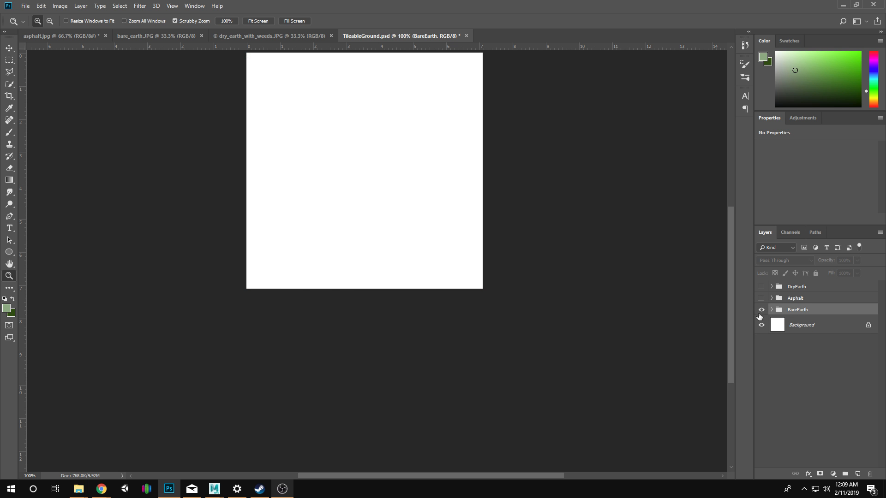
pyautogui.click(761, 309)
pyautogui.click(772, 309)
pyautogui.click(781, 324)
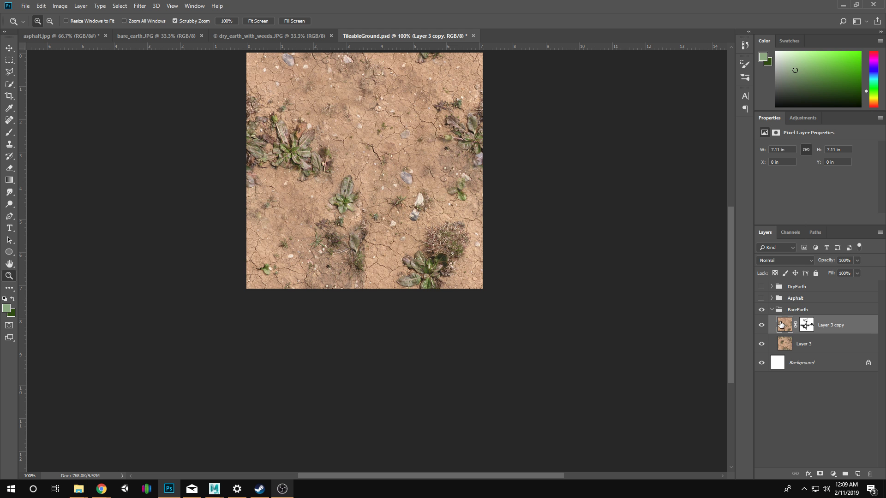
# Expand the Asphalt and DryEarth groups, hide DryEarthFinal and show the BareEarth group nested in DryEarth to inspect its texture.
pyautogui.click(762, 298)
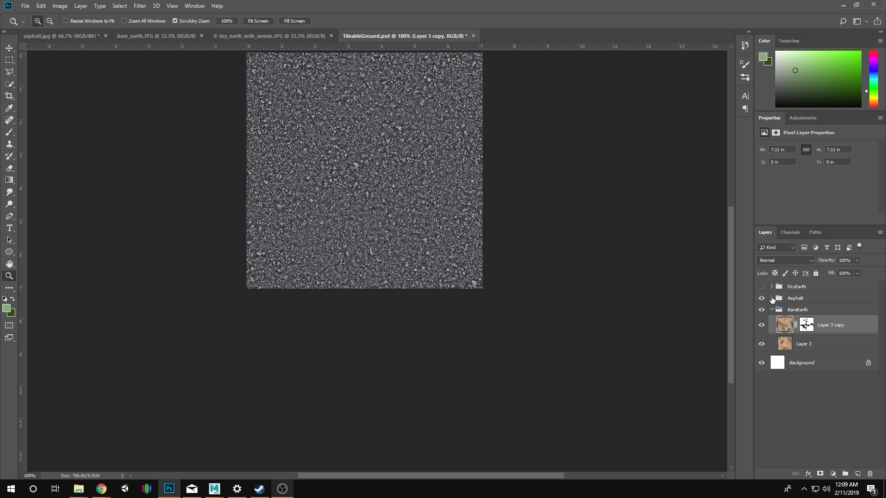
pyautogui.click(771, 298)
pyautogui.click(762, 287)
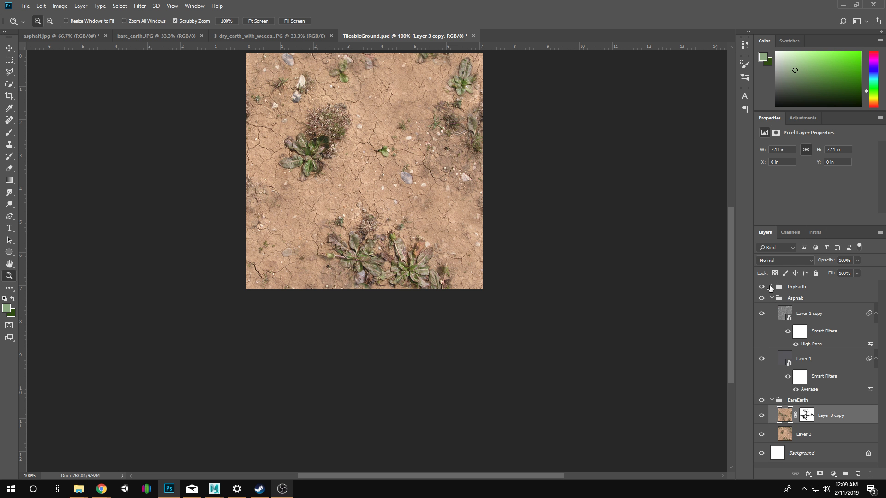
pyautogui.click(775, 288)
pyautogui.click(771, 287)
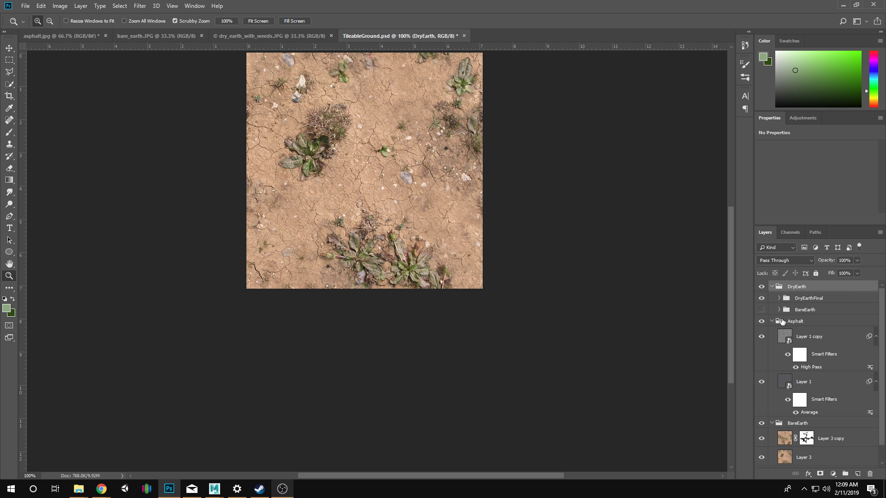
pyautogui.click(762, 298)
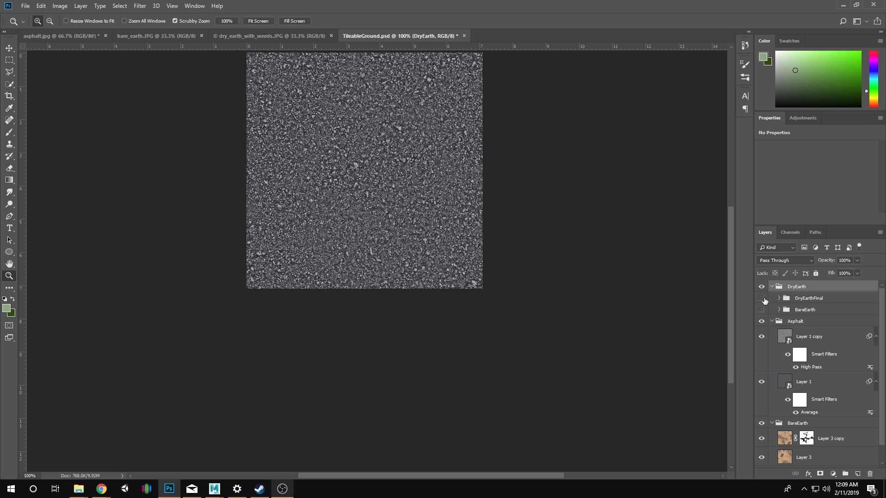
pyautogui.click(761, 310)
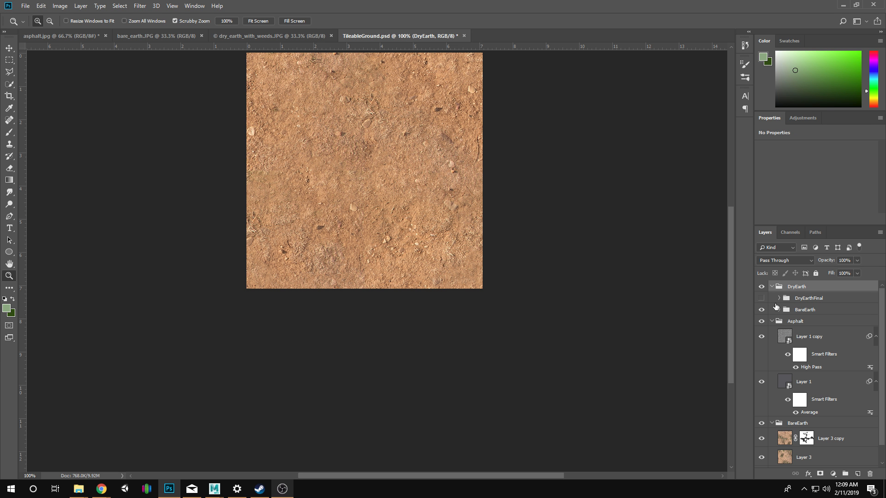
pyautogui.click(790, 310)
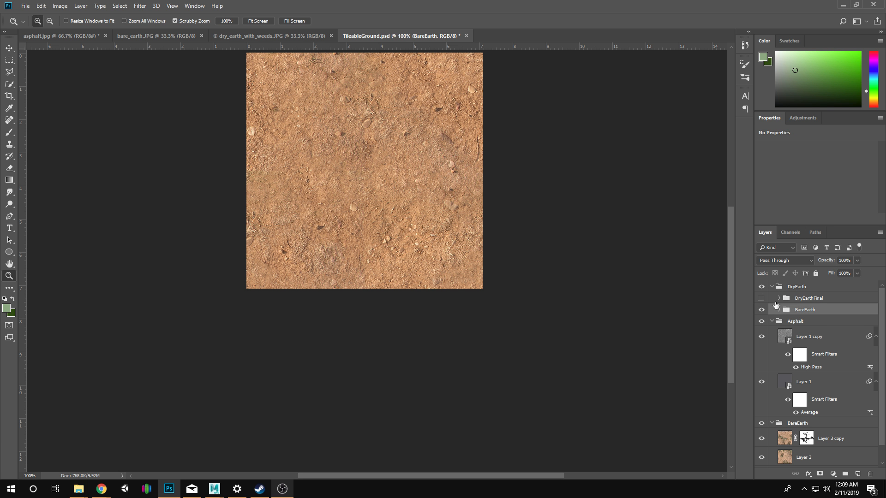
# Collapse the Asphalt and outer BareEarth groups and move the nested BareEarth group out of DryEarth to just above Background.
pyautogui.scroll(-2, 773, 323)
pyautogui.scroll(2, 772, 331)
pyautogui.click(771, 321)
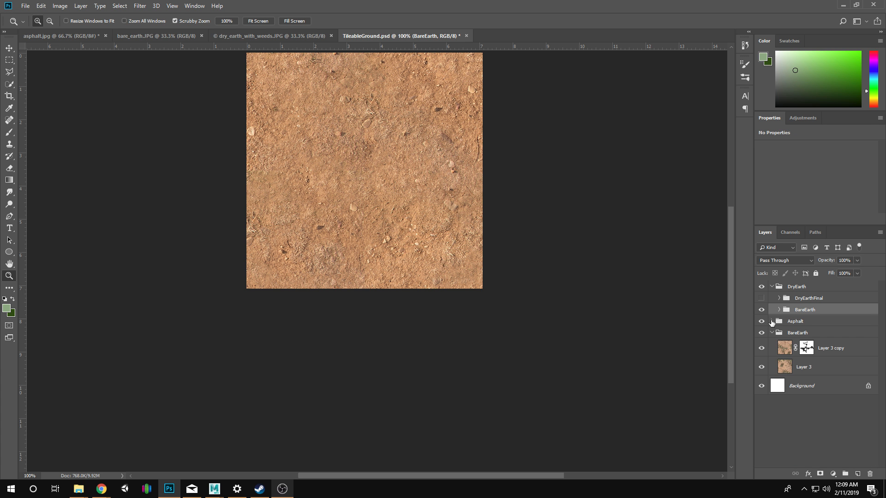
pyautogui.click(771, 333)
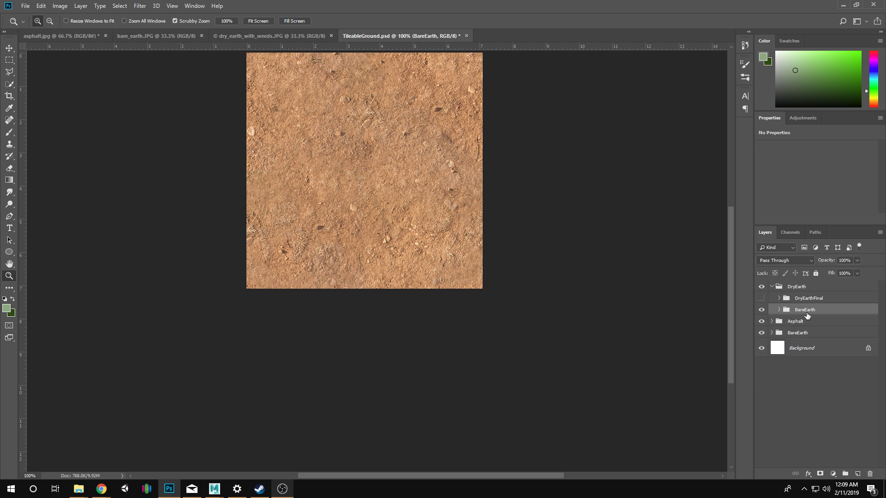
pyautogui.moveTo(809, 313); pyautogui.dragTo(811, 337)
# Delete the BareEarth group directly below Asphalt together with its contents.
pyautogui.click(800, 325)
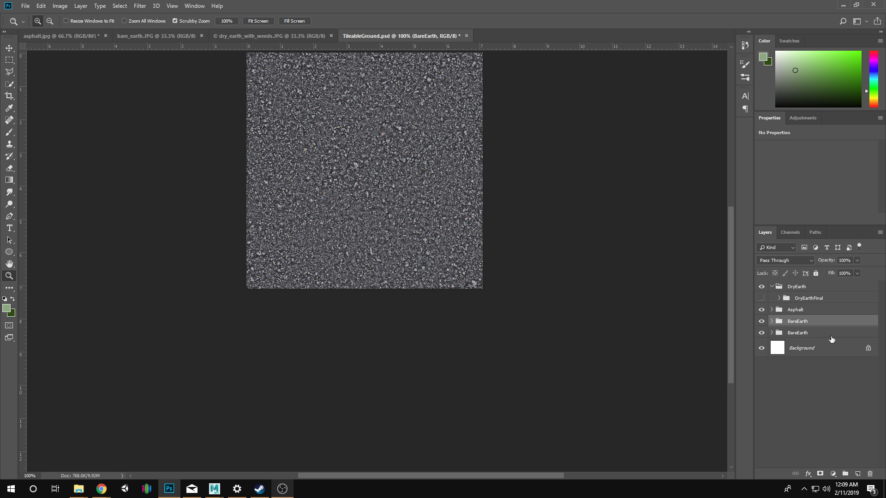
pyautogui.click(869, 474)
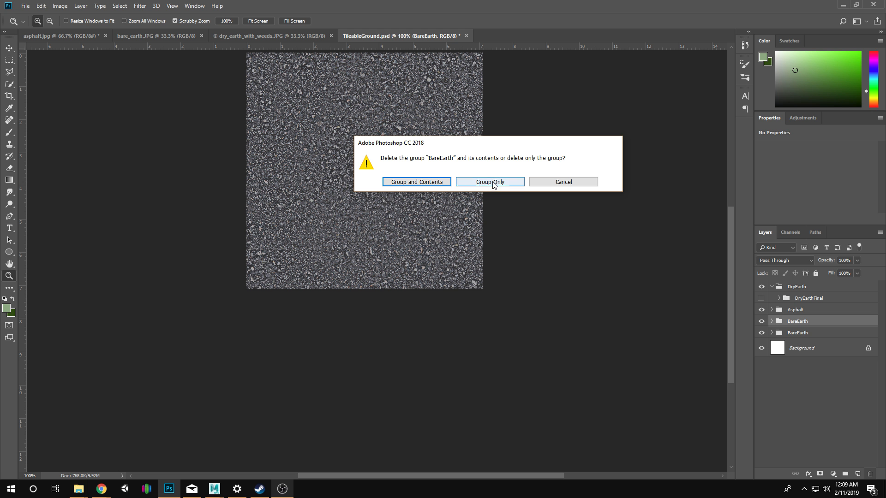
pyautogui.click(417, 182)
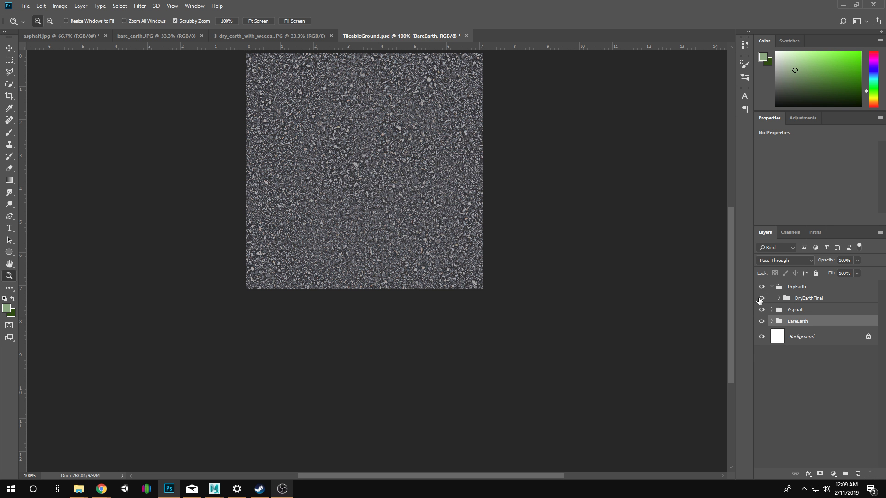
# Toggle the visibility of DryEarthFinal, Asphalt and DryEarth to check the texture each holds, and collapse the DryEarth group.
pyautogui.click(762, 298)
pyautogui.click(762, 298)
pyautogui.click(761, 310)
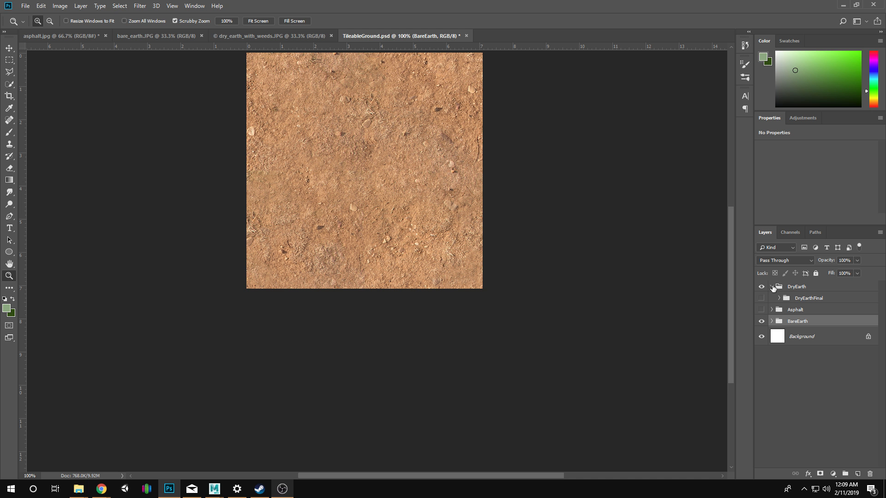
pyautogui.click(771, 287)
pyautogui.click(762, 286)
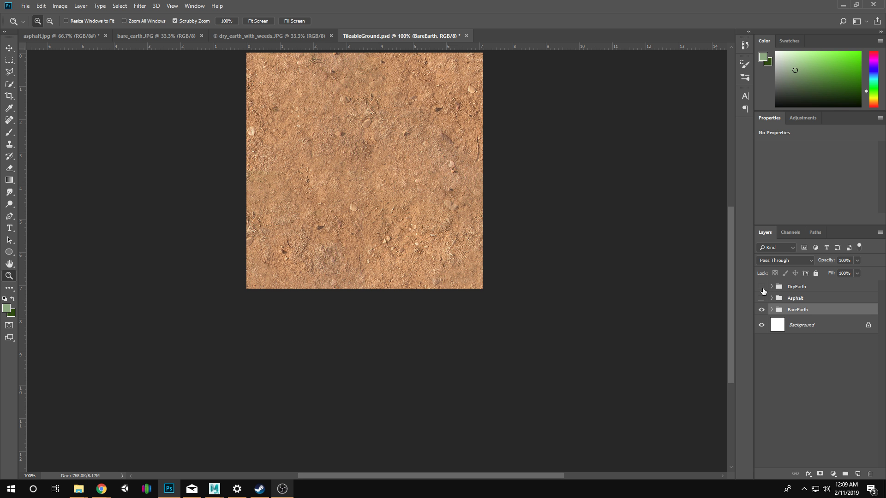
pyautogui.click(761, 298)
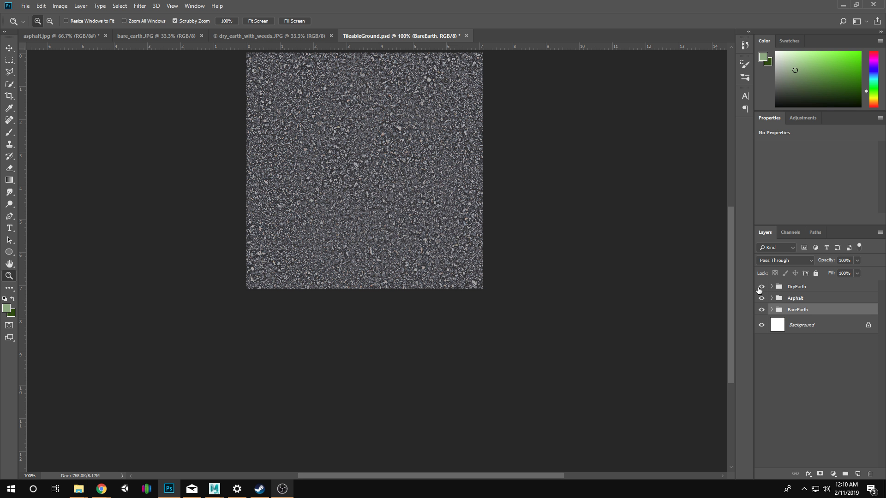
# Make the DryEarthFinal group inside DryEarth visible and collapse the DryEarth group.
pyautogui.click(768, 286)
pyautogui.click(772, 286)
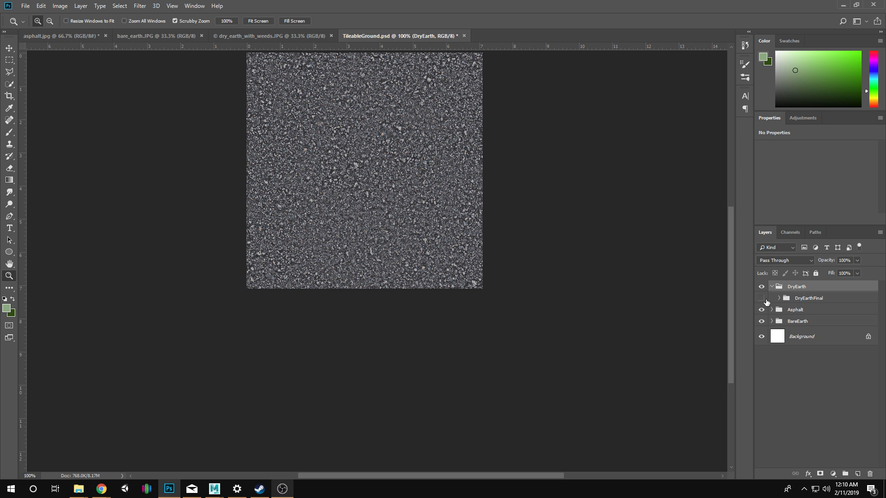
pyautogui.click(763, 299)
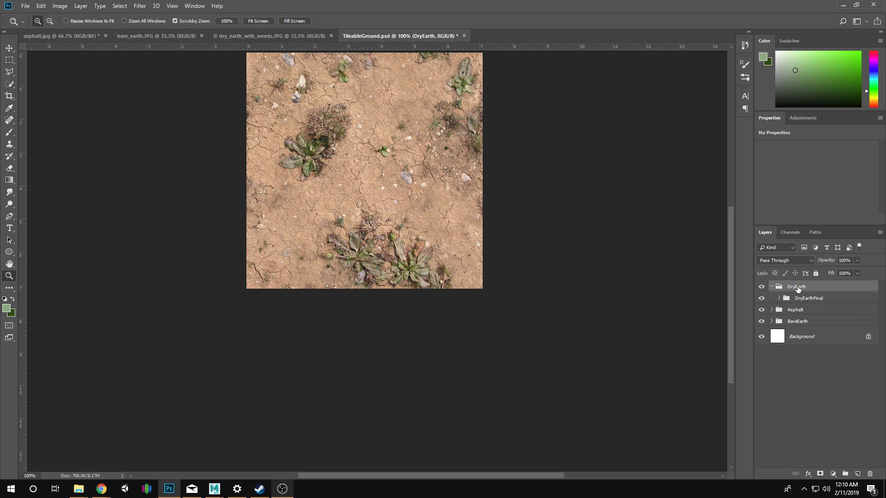
pyautogui.click(773, 286)
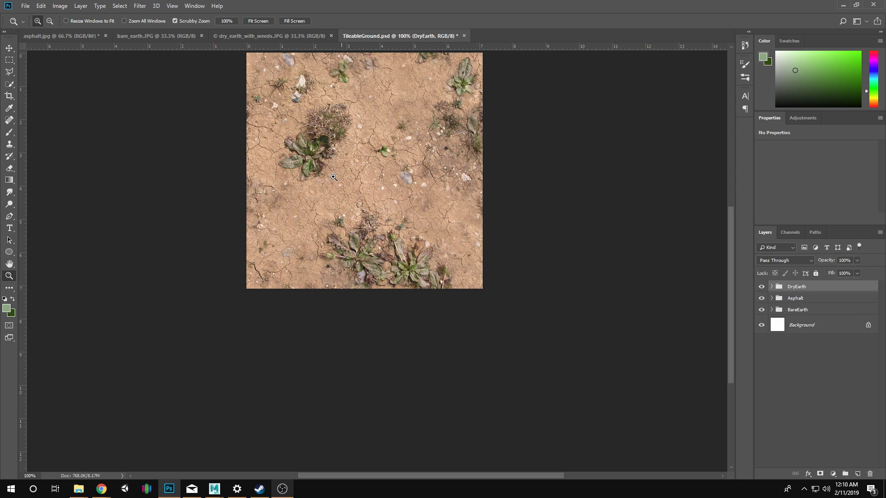
# Save the reorganised TileableGround.psd document.
pyautogui.moveTo(393, 136); pyautogui.dragTo(381, 206)
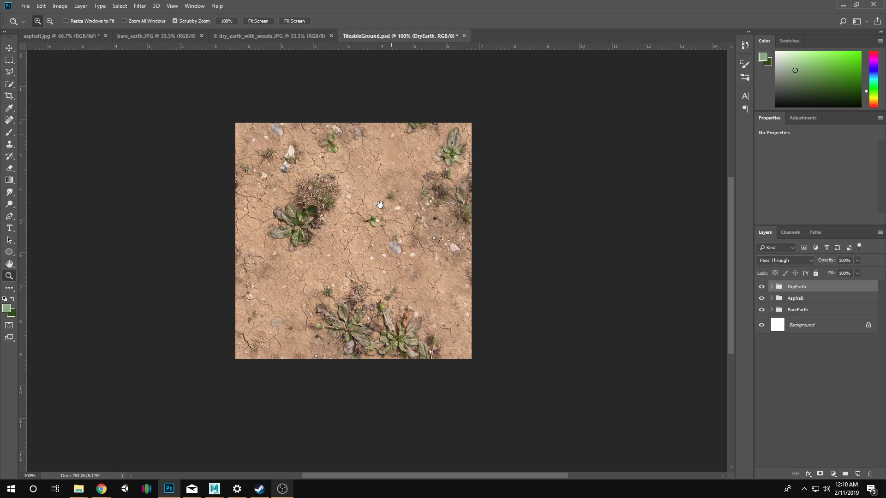
pyautogui.click(30, 8)
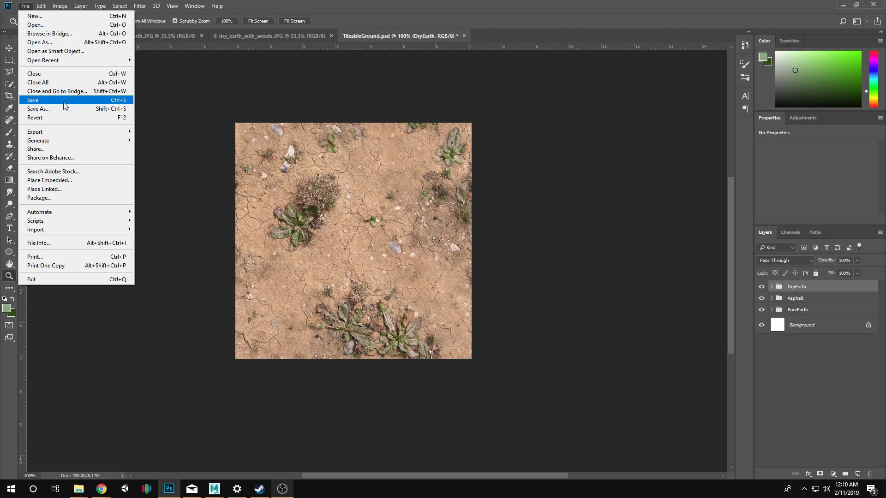
pyautogui.click(63, 103)
pyautogui.click(29, 7)
pyautogui.click(76, 110)
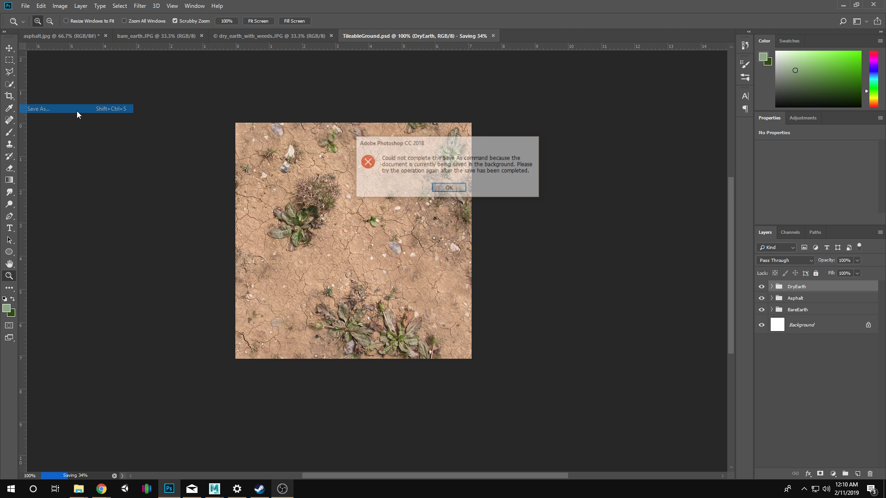
pyautogui.click(439, 198)
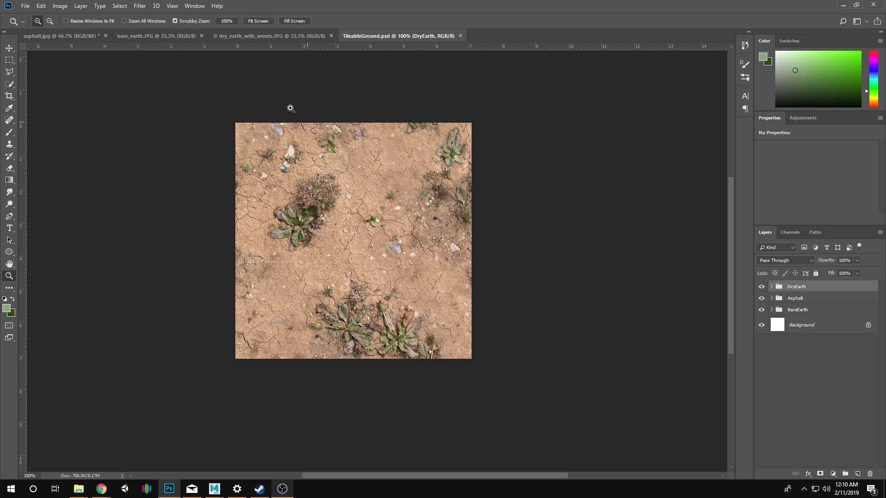
# Save the visible dry earth texture as a PNG named DryEarth in the TileableGround folder, using the smallest file size.
pyautogui.click(22, 7)
pyautogui.click(77, 109)
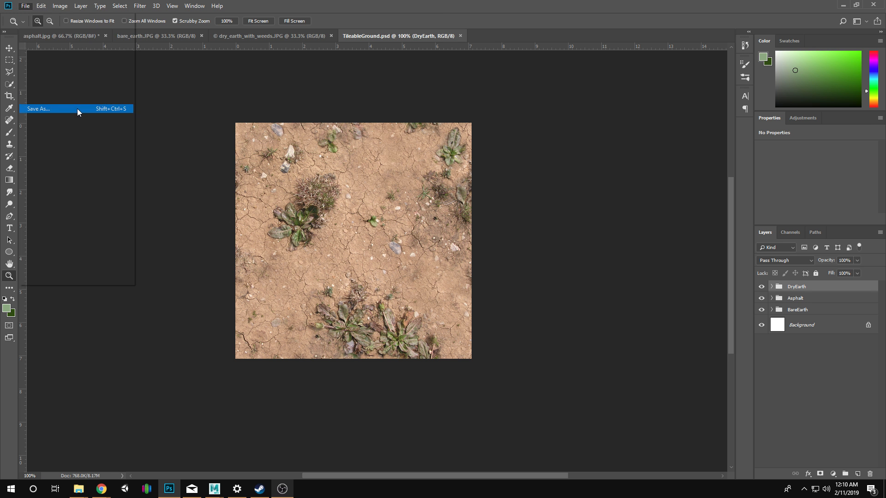
pyautogui.click(159, 213)
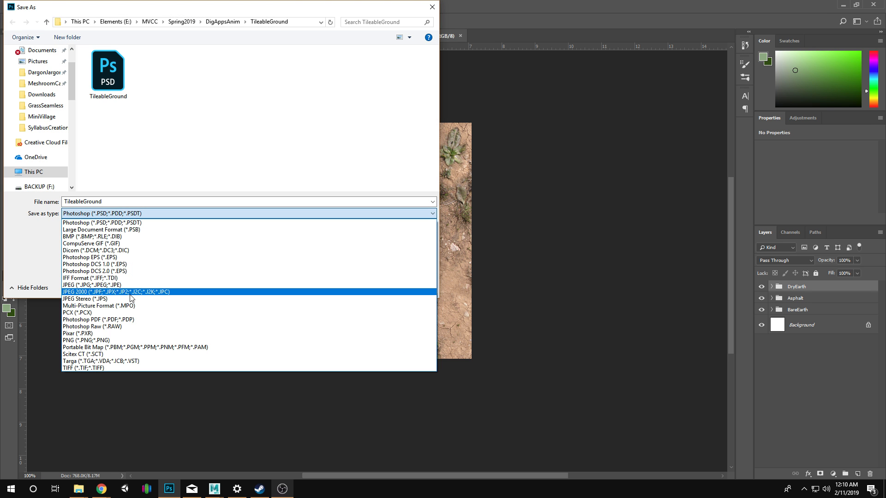
pyautogui.click(140, 342)
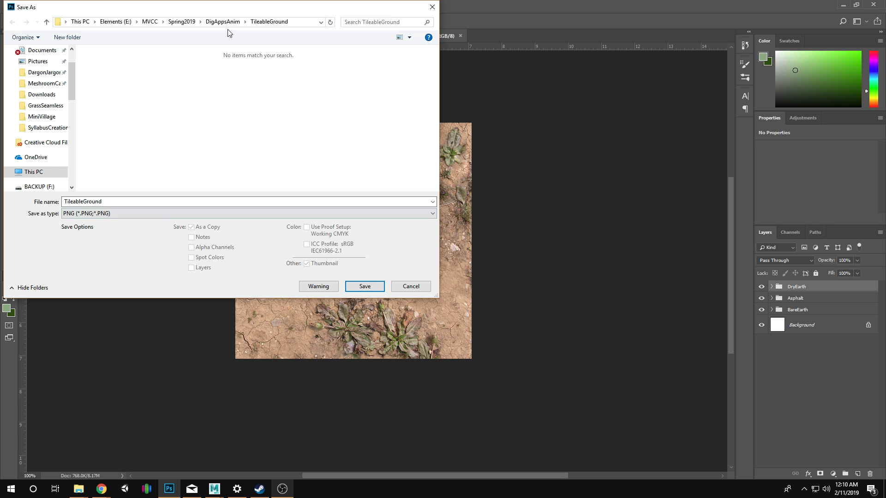
pyautogui.doubleClick(166, 201)
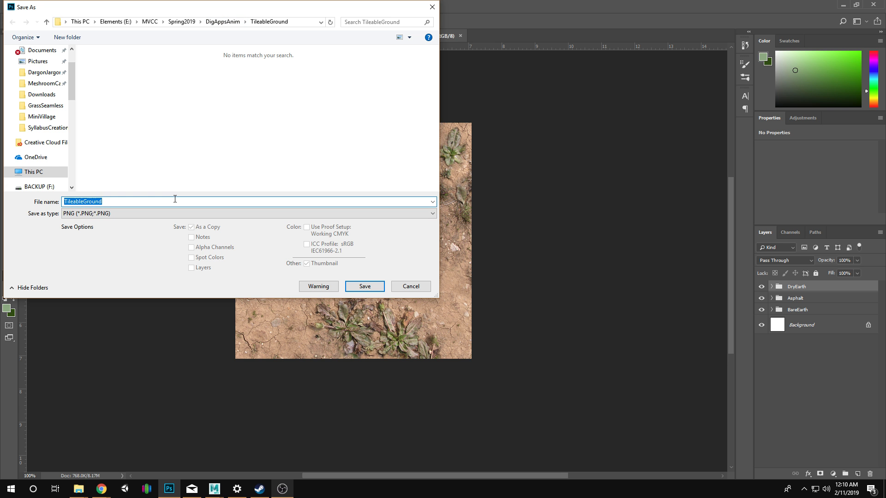
pyautogui.write('DryEarth')
pyautogui.press('Return')
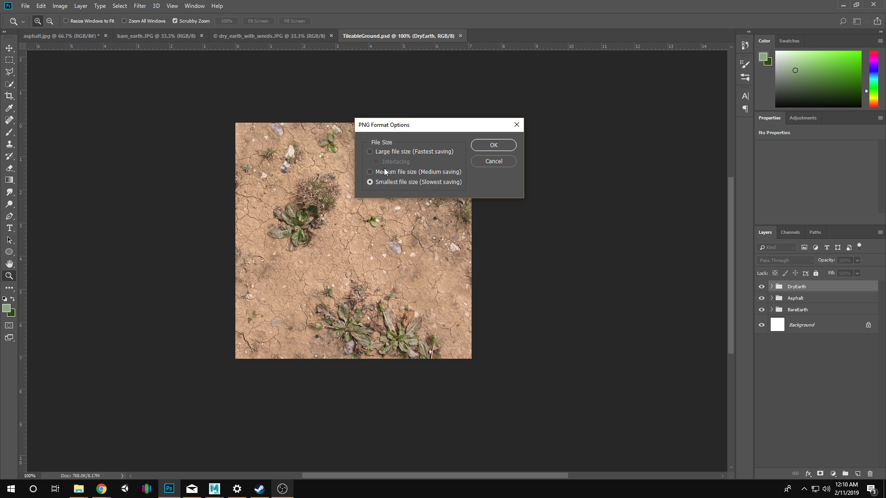
pyautogui.click(476, 148)
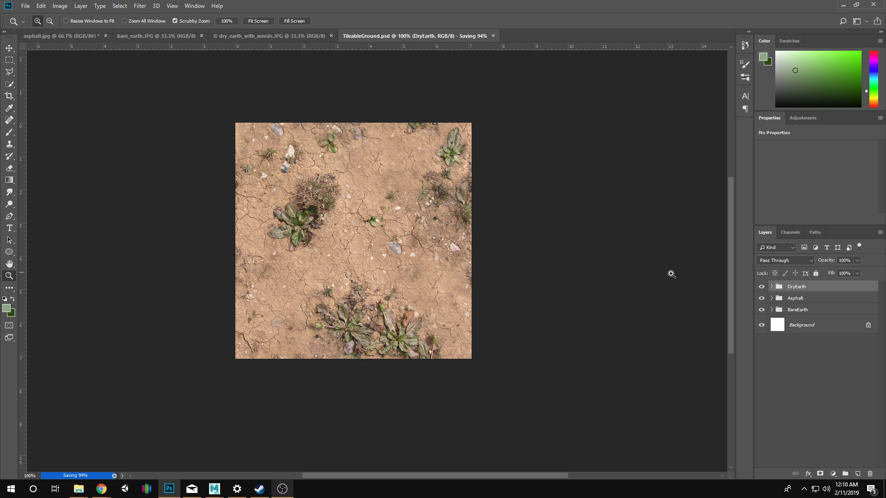
# Hide the DryEarth group and save the asphalt texture as a PNG named Asphalt, using the smallest file size.
pyautogui.click(761, 287)
pyautogui.click(28, 6)
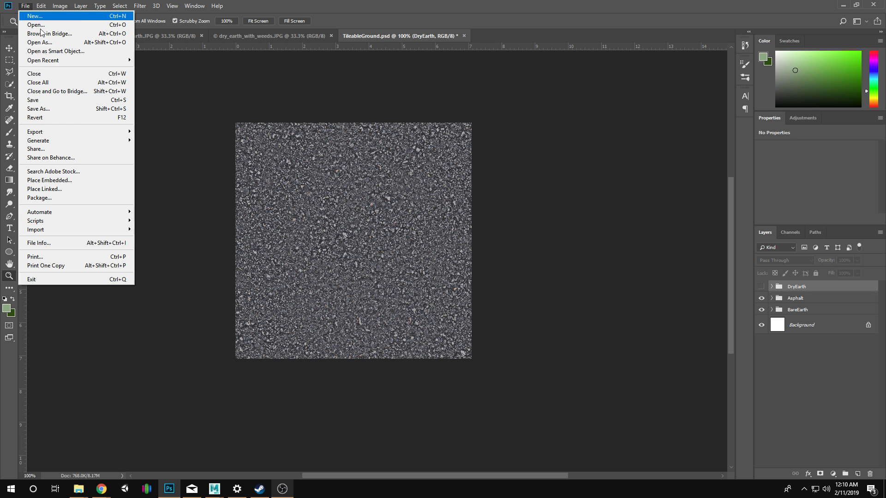
pyautogui.click(78, 110)
pyautogui.click(207, 215)
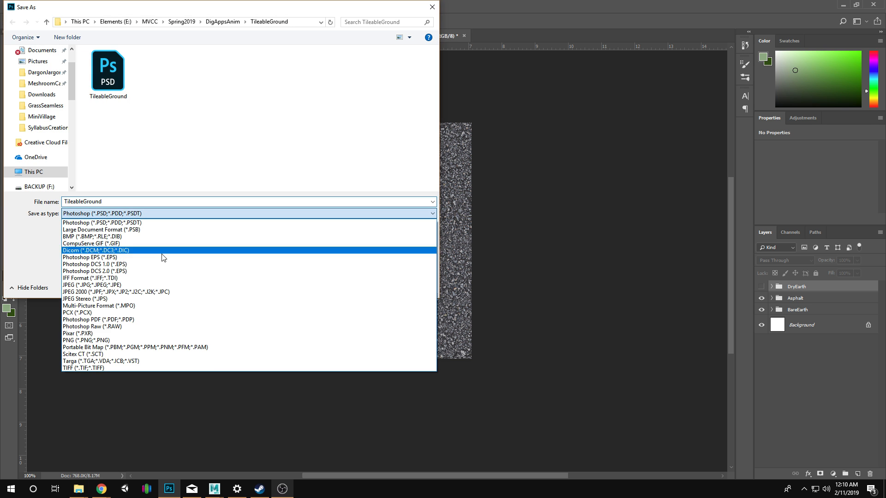
pyautogui.click(149, 328)
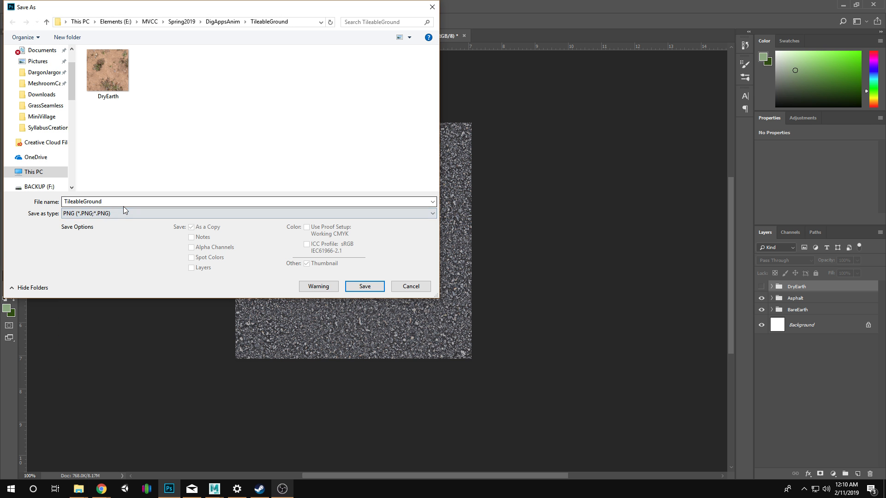
pyautogui.doubleClick(123, 206)
pyautogui.write('Aspha')
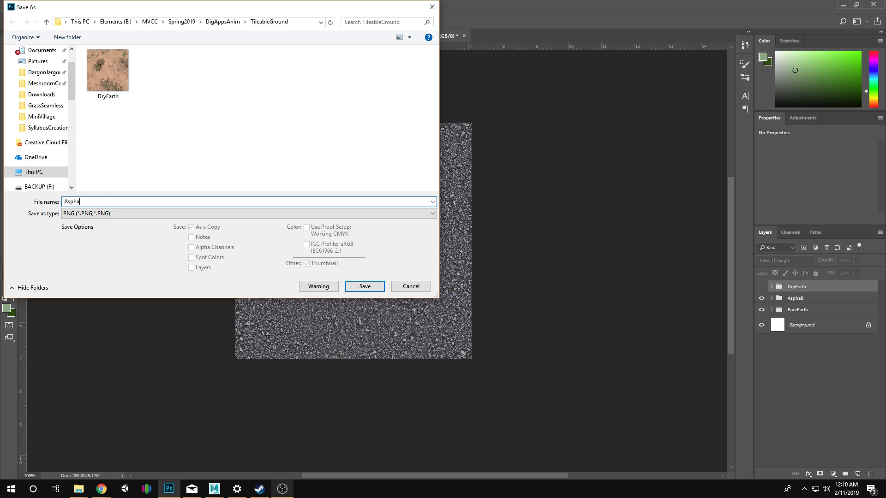
pyautogui.write('lt')
pyautogui.press('Return')
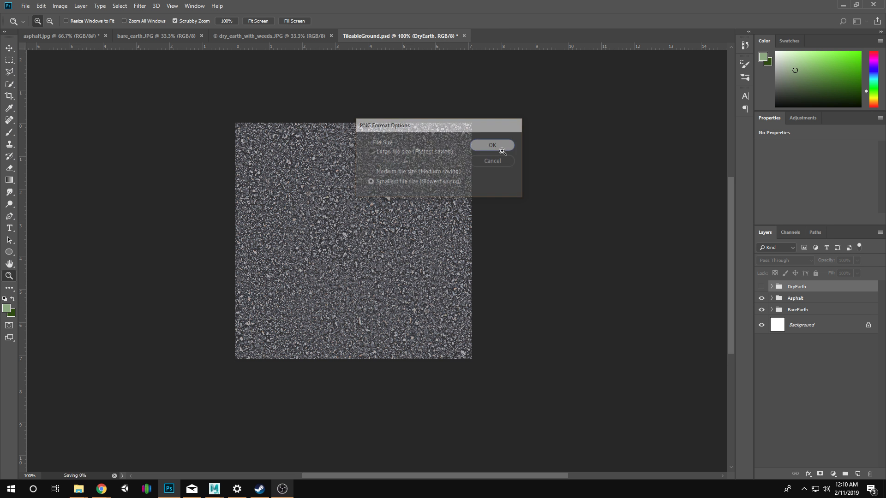
pyautogui.click(493, 144)
# Hide the Asphalt group and save the bare earth texture as a PNG named BareEarth, using the smallest file size.
pyautogui.click(761, 298)
pyautogui.click(782, 311)
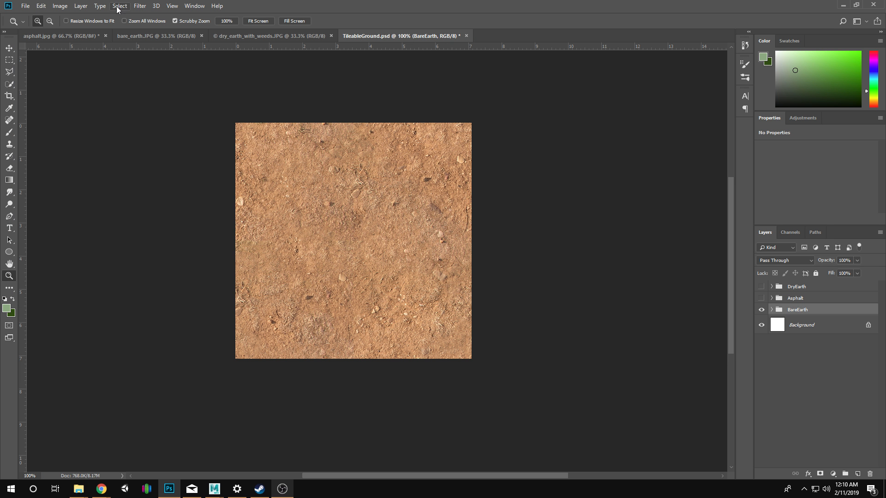
pyautogui.click(26, 6)
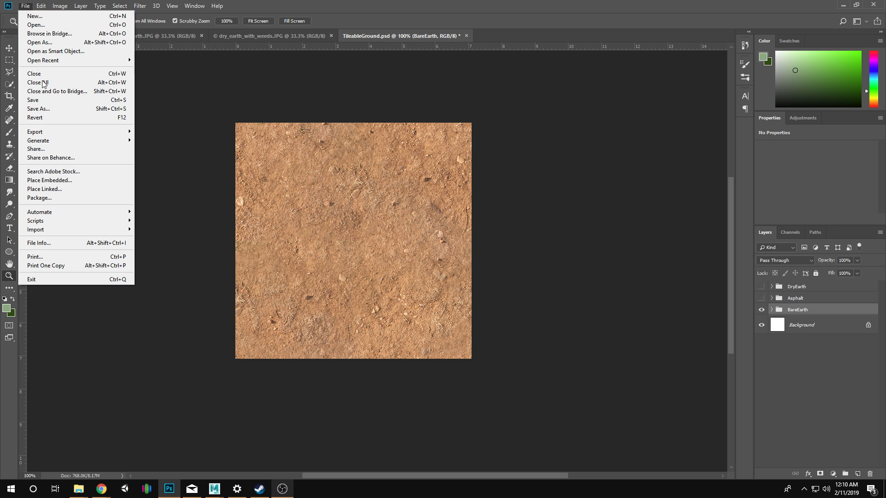
pyautogui.click(43, 108)
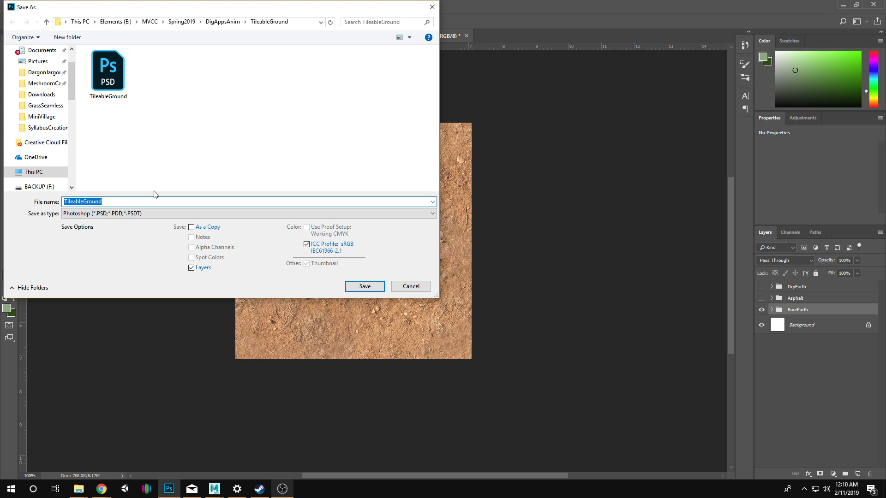
pyautogui.click(157, 214)
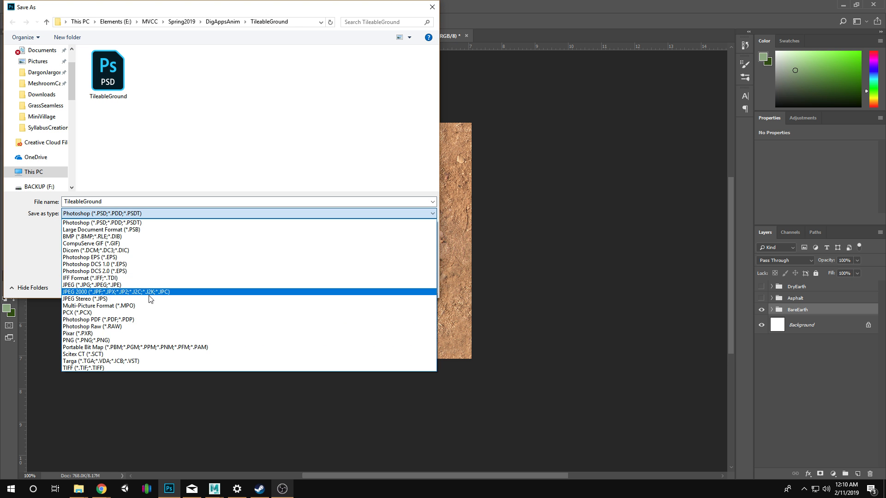
pyautogui.click(147, 341)
pyautogui.click(118, 203)
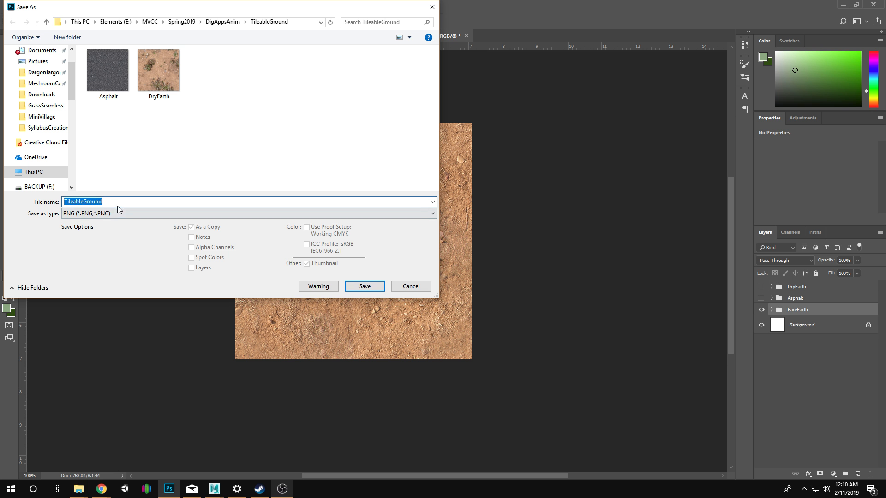
pyautogui.write('BareEarth')
pyautogui.press('Return')
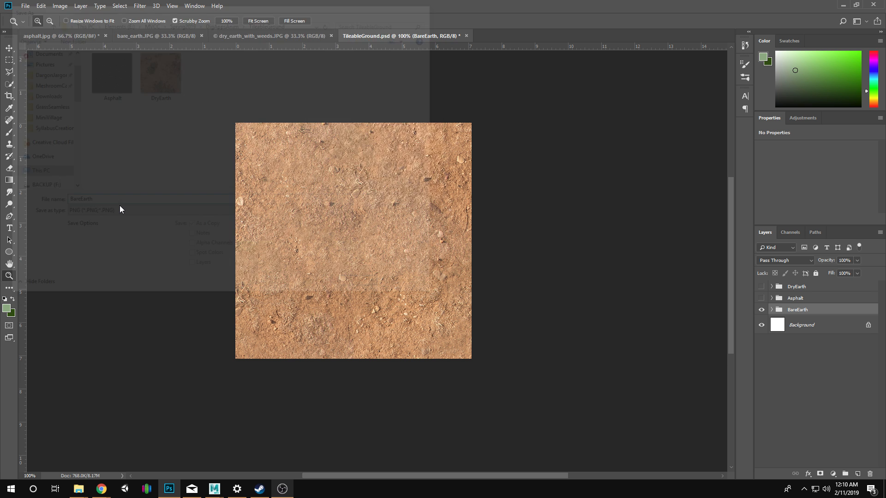
pyautogui.press('Return')
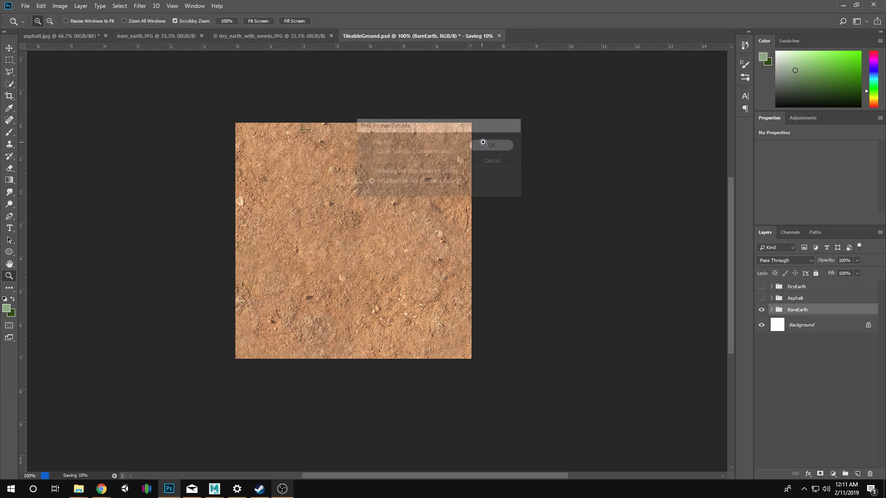
# Switch to Maya and save the terrain scene under the new name DigAppsGrassSeamlessStart.mb in the GrassSeamless folder.
pyautogui.click(843, 5)
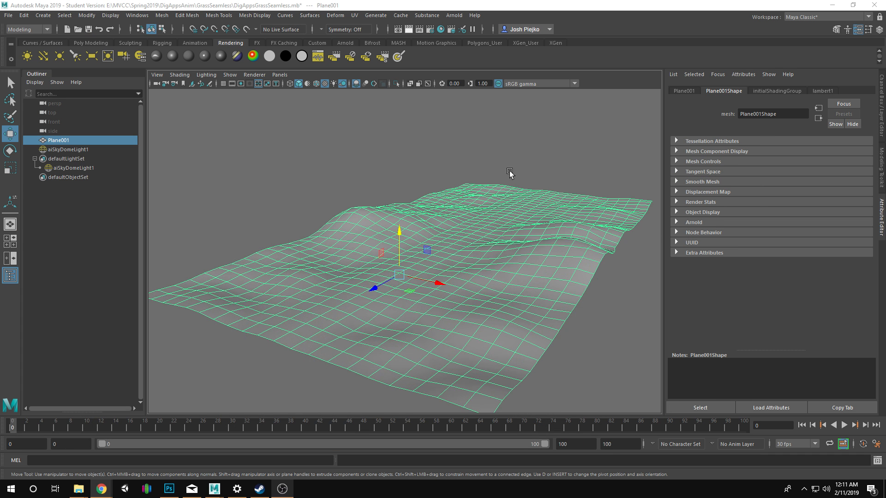
pyautogui.moveTo(300, 174)
pyautogui.keyDown('alt'); pyautogui.mouseDown()
pyautogui.moveTo(308, 194)
pyautogui.moveTo(306, 182)
pyautogui.moveTo(288, 180)
pyautogui.moveTo(297, 176)
pyautogui.mouseUp(); pyautogui.keyUp('alt')
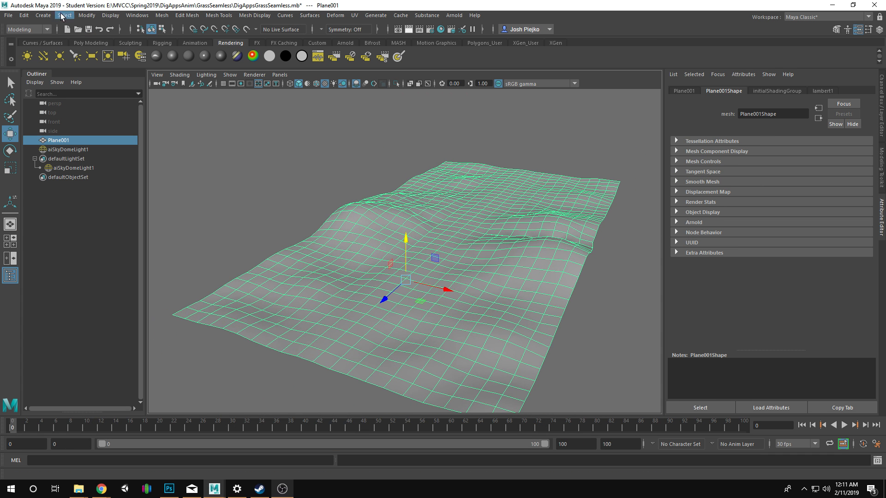
pyautogui.click(9, 15)
pyautogui.click(29, 64)
pyautogui.click(194, 351)
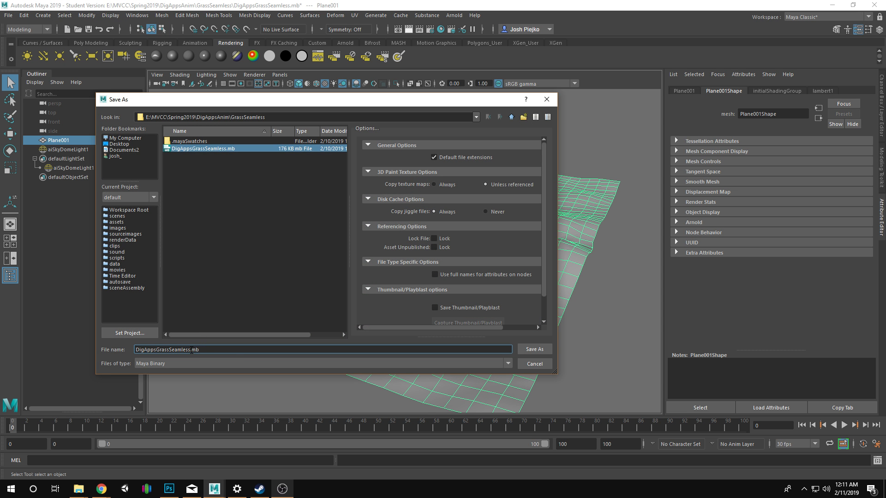
pyautogui.write('Start')
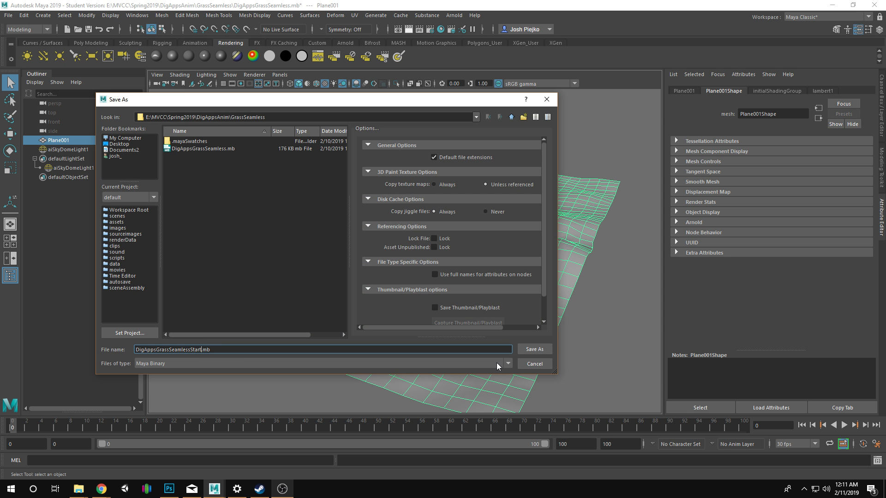
pyautogui.click(535, 349)
# Switch the Plane001 terrain to face selection and select the central strip of faces running along its full length.
pyautogui.click(427, 250)
pyautogui.moveTo(427, 250); pyautogui.dragTo(410, 157)
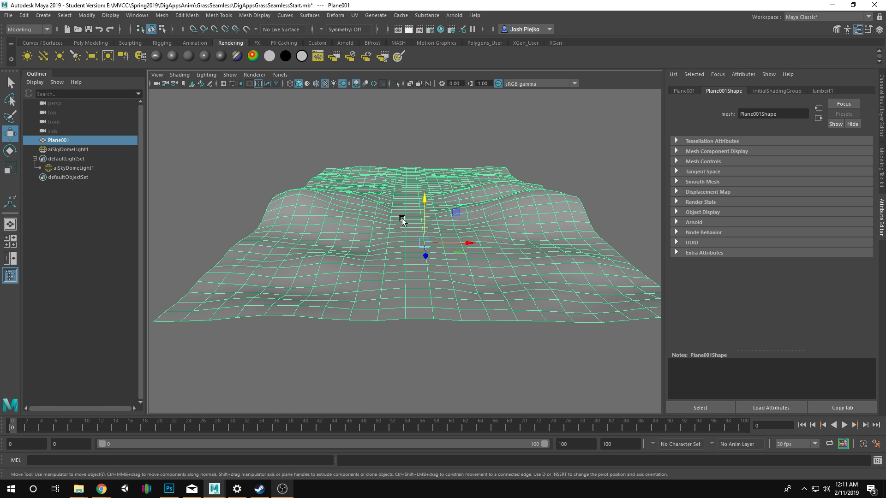
pyautogui.rightClick(414, 240)
pyautogui.click(410, 252)
pyautogui.moveTo(399, 151); pyautogui.dragTo(431, 336)
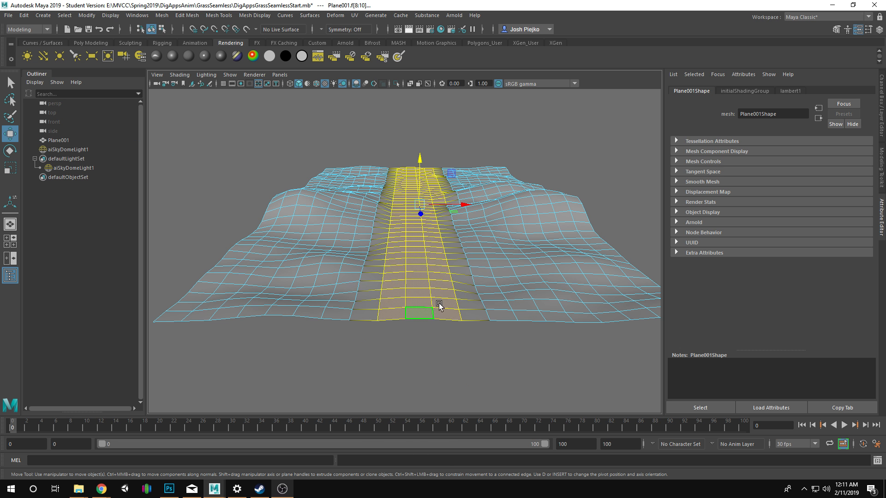
pyautogui.moveTo(438, 305); pyautogui.dragTo(392, 334)
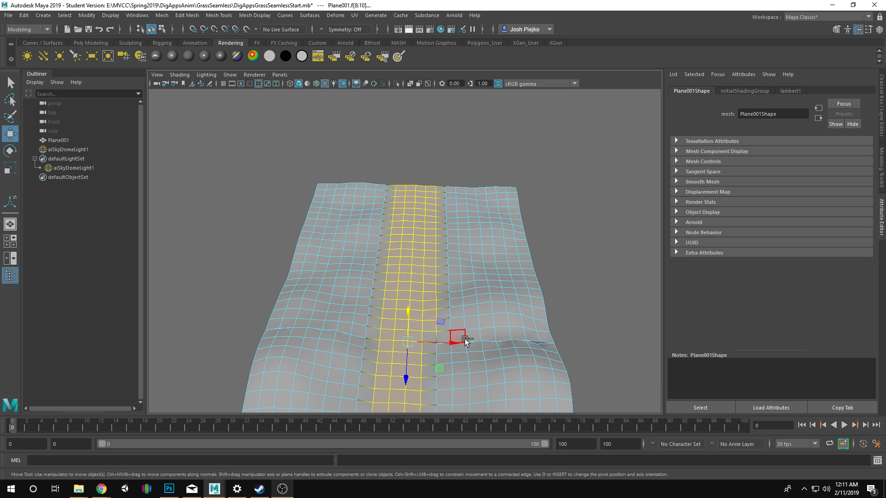
pyautogui.moveTo(445, 180); pyautogui.dragTo(425, 279)
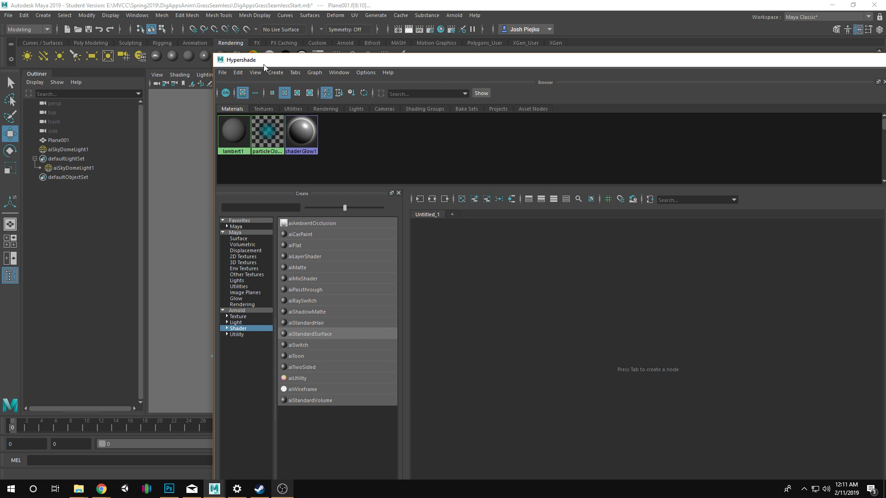
# Create an Arnold aiStandardSurface material in Hypershade.
pyautogui.click(271, 73)
pyautogui.moveTo(286, 91)
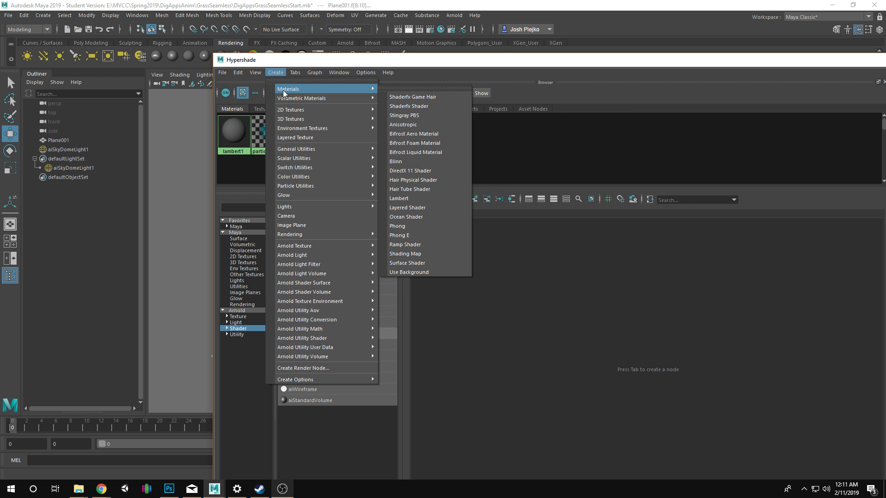
pyautogui.click(247, 364)
pyautogui.click(237, 328)
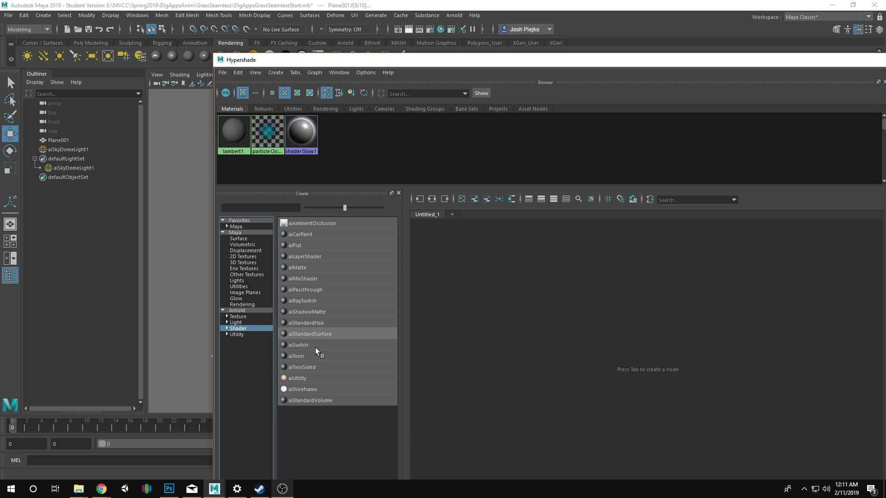
pyautogui.click(313, 335)
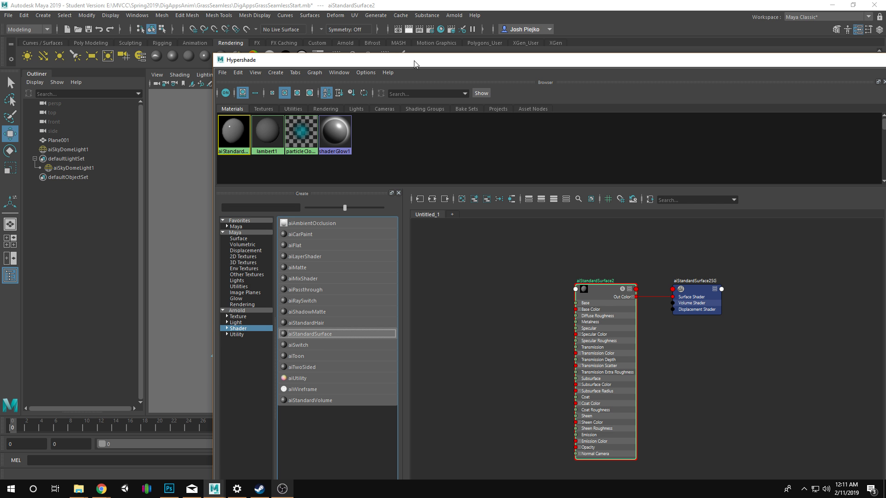
# Rename the new aiStandardSurface material as asphaltShader.
pyautogui.moveTo(415, 61); pyautogui.dragTo(154, 50)
pyautogui.doubleClick(753, 299)
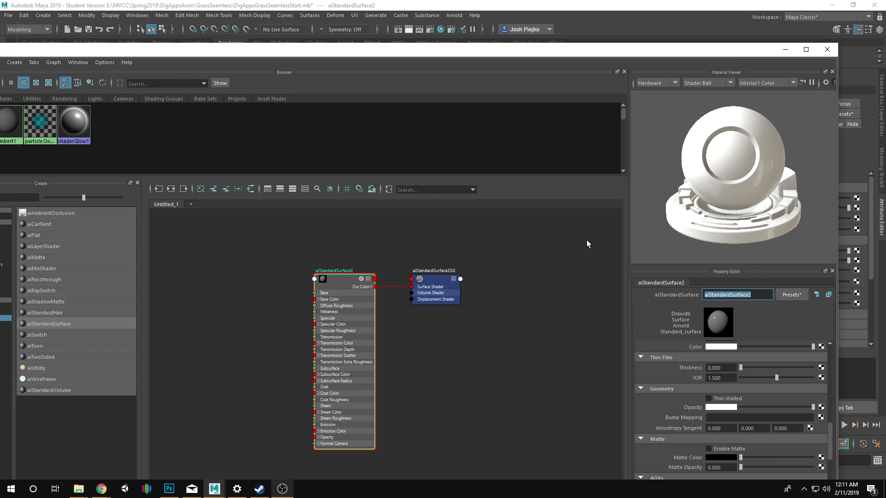
pyautogui.write('asphaltShader')
pyautogui.press('Return')
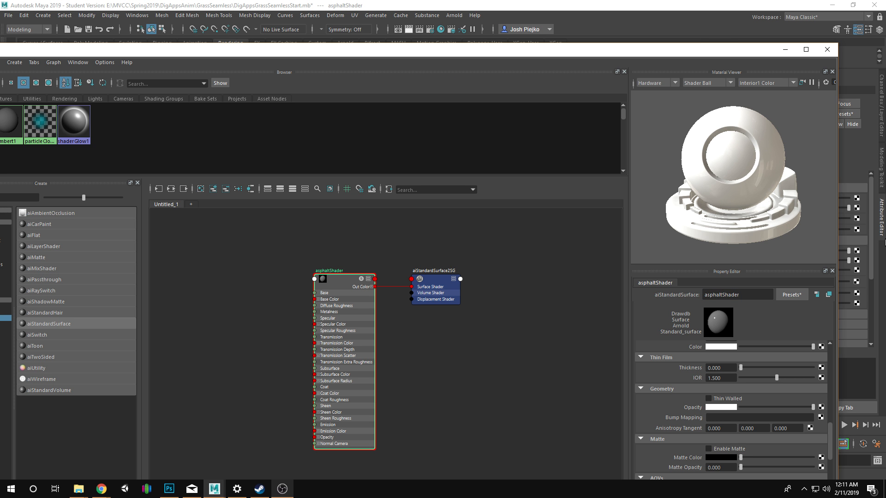
# Attach a File texture node to the Emission Color of asphaltShader.
pyautogui.moveTo(711, 50); pyautogui.dragTo(684, 290)
pyautogui.moveTo(696, 332); pyautogui.dragTo(697, 313)
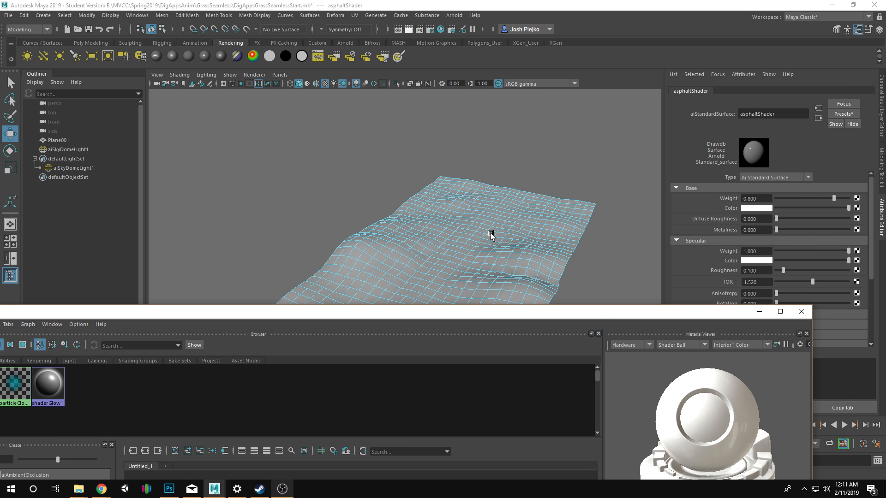
pyautogui.moveTo(502, 313); pyautogui.dragTo(489, 118)
pyautogui.moveTo(651, 115); pyautogui.dragTo(652, 46)
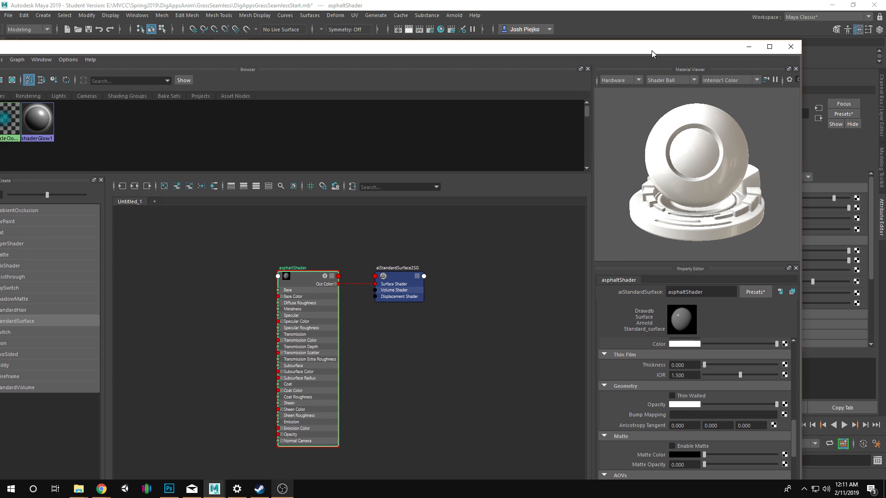
pyautogui.click(784, 344)
pyautogui.click(409, 242)
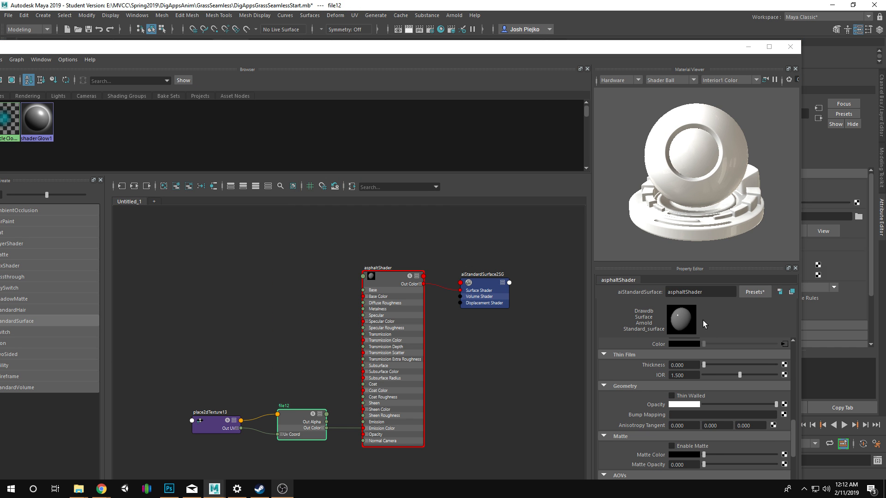
# Load Asphalt.png from the TileableGround folder as the image of the new file texture.
pyautogui.click(782, 355)
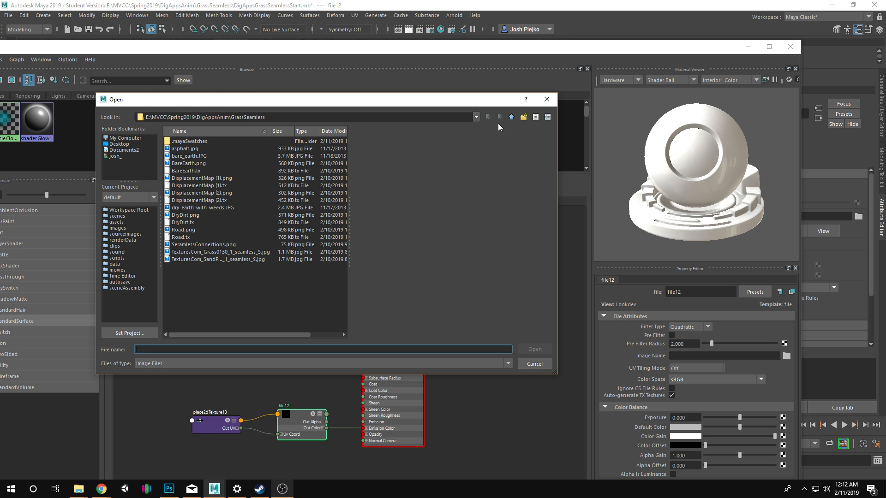
pyautogui.click(511, 116)
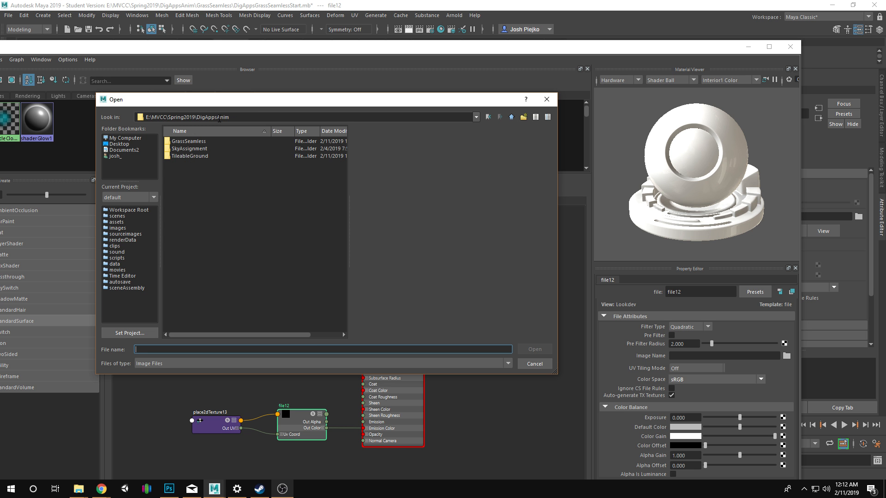
pyautogui.doubleClick(198, 156)
pyautogui.click(197, 143)
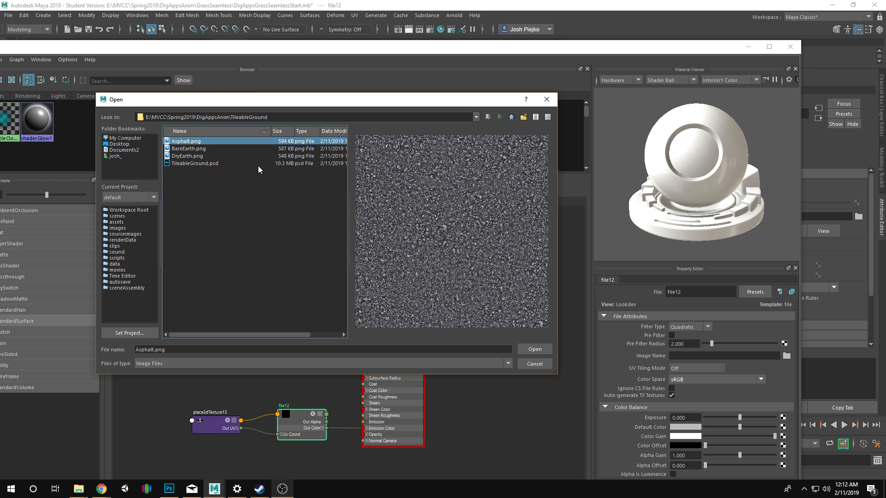
pyautogui.click(534, 349)
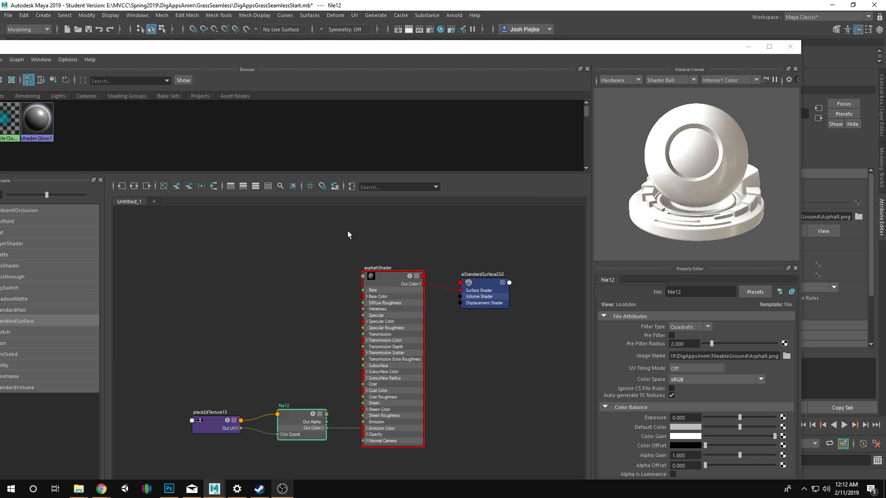
# Reselect the central strip of faces on the Plane001 terrain and assign asphaltShader to it.
pyautogui.moveTo(404, 53); pyautogui.dragTo(531, 321)
pyautogui.moveTo(405, 95); pyautogui.dragTo(395, 126)
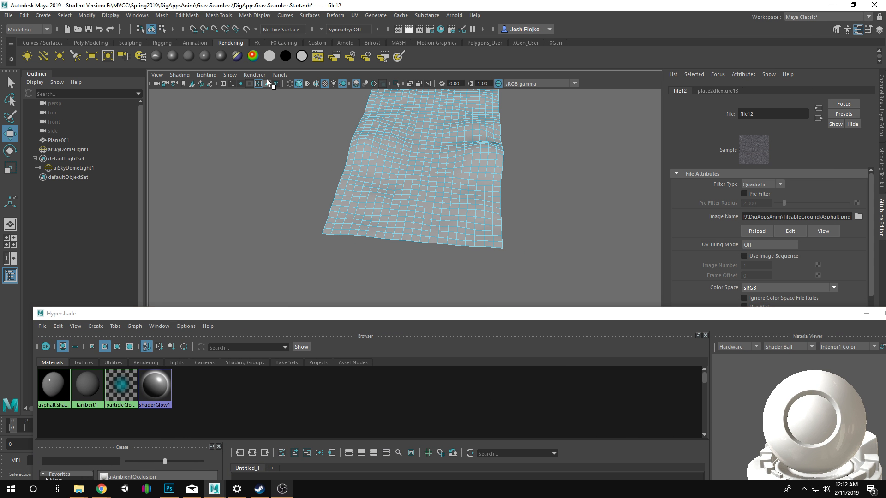
pyautogui.moveTo(410, 177)
pyautogui.mouseDown()
pyautogui.moveTo(374, 162)
pyautogui.moveTo(461, 184)
pyautogui.moveTo(451, 209)
pyautogui.moveTo(462, 194)
pyautogui.mouseUp()
pyautogui.scroll(5, 414, 179)
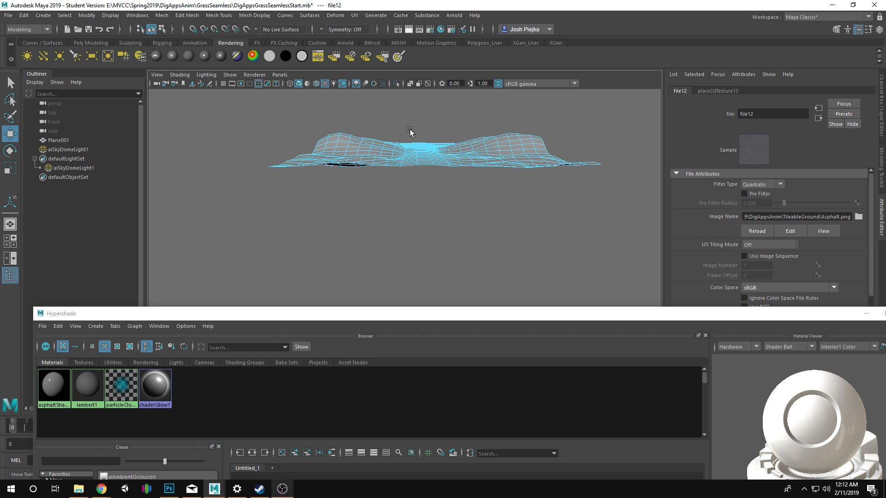
pyautogui.moveTo(410, 131); pyautogui.dragTo(448, 268)
pyautogui.moveTo(512, 239); pyautogui.dragTo(438, 123)
pyautogui.rightClick(54, 395)
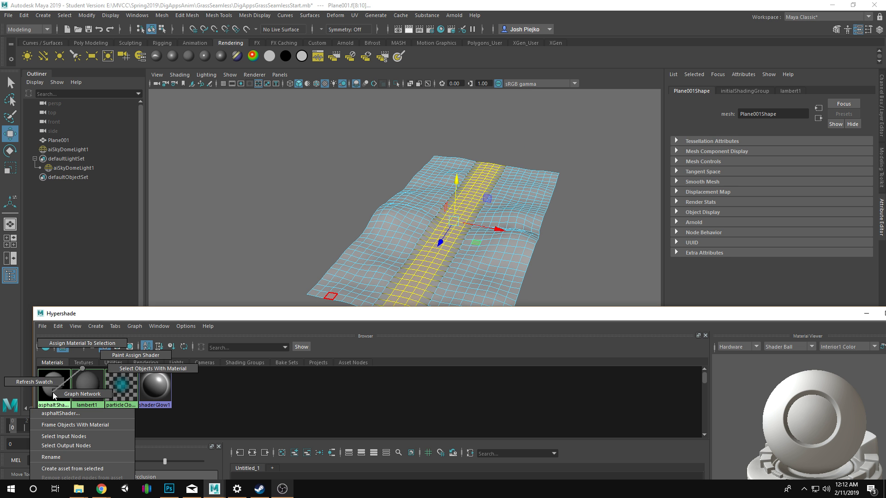
pyautogui.click(82, 343)
# Switch the perspective viewport's renderer to Arnold to preview the strip's material.
pyautogui.scroll(3, 401, 221)
pyautogui.scroll(5, 400, 222)
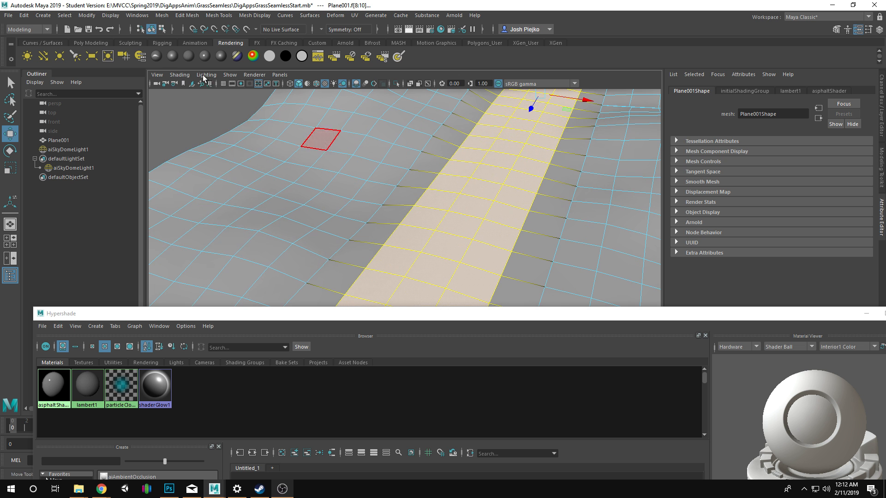
pyautogui.click(180, 75)
pyautogui.click(198, 218)
pyautogui.click(178, 76)
pyautogui.click(193, 218)
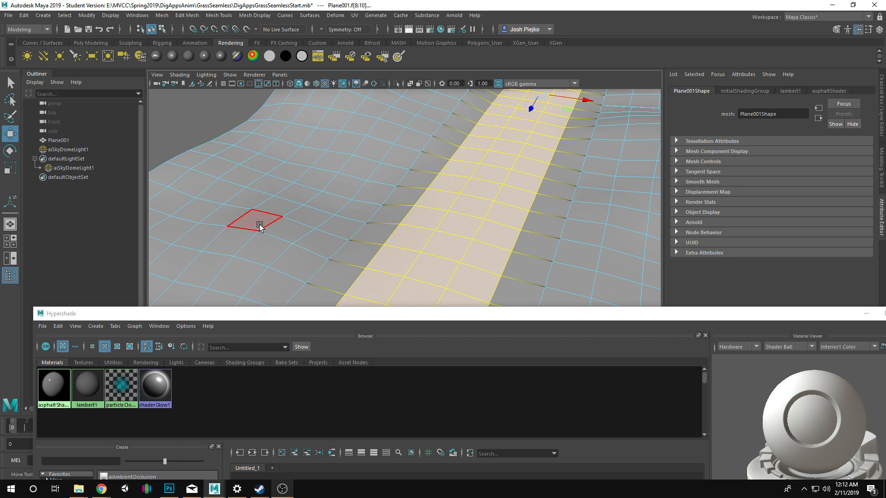
pyautogui.click(187, 76)
pyautogui.click(187, 77)
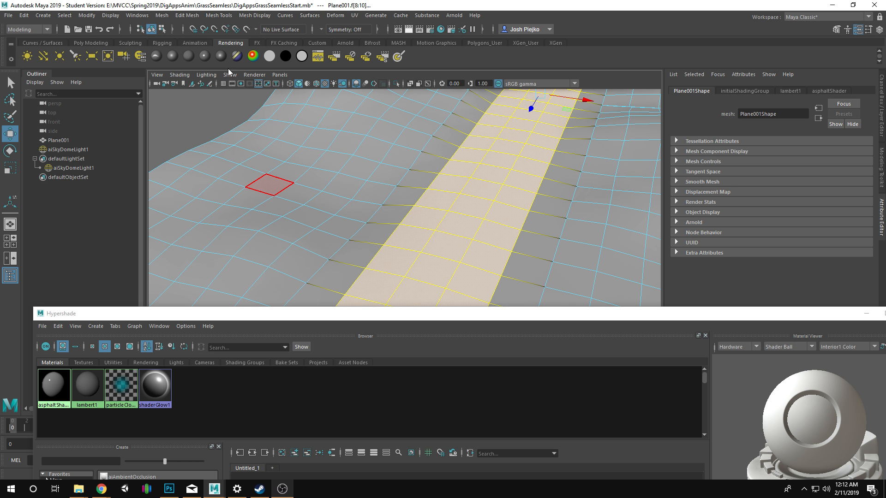
pyautogui.click(263, 76)
pyautogui.click(299, 96)
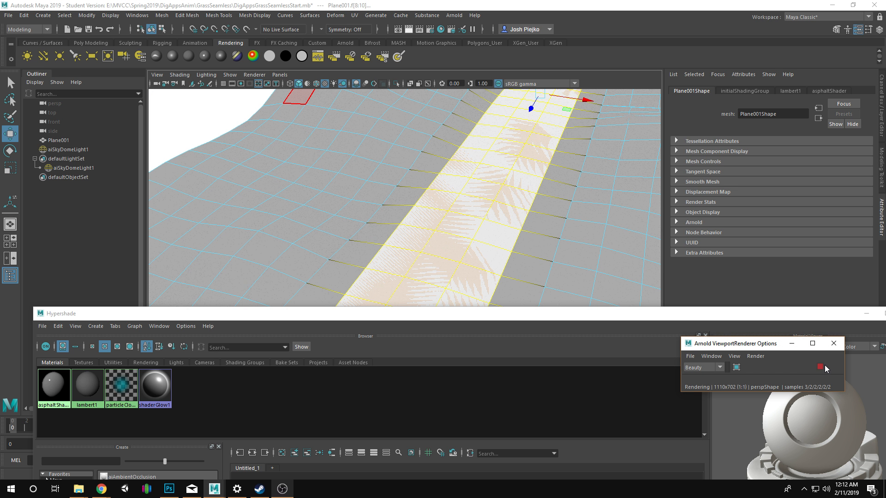
# Return the Plane001 terrain from face selection to object mode and look over the rendered strip.
pyautogui.scroll(-7, 472, 181)
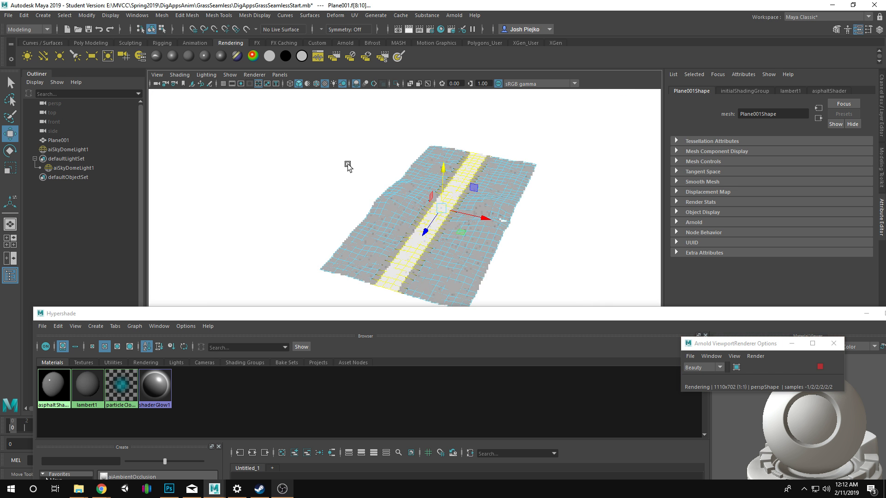
pyautogui.rightClick(320, 176)
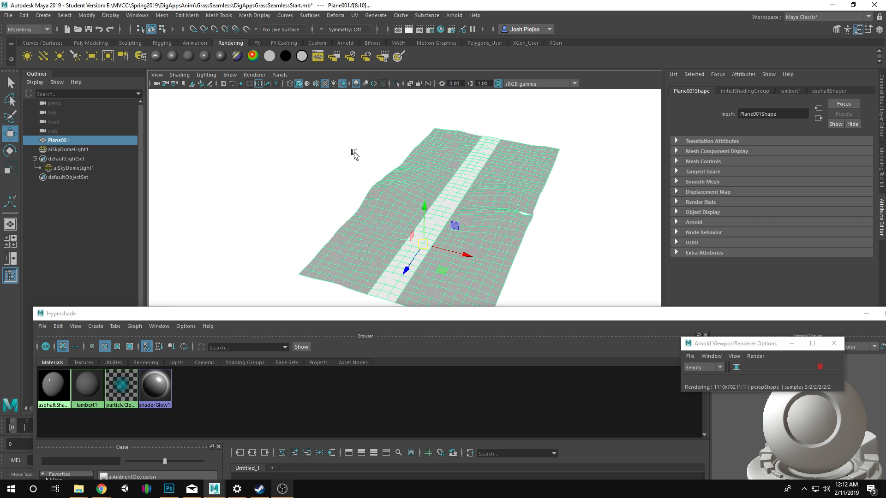
pyautogui.click(341, 133)
pyautogui.click(401, 199)
pyautogui.moveTo(423, 245); pyautogui.dragTo(598, 246)
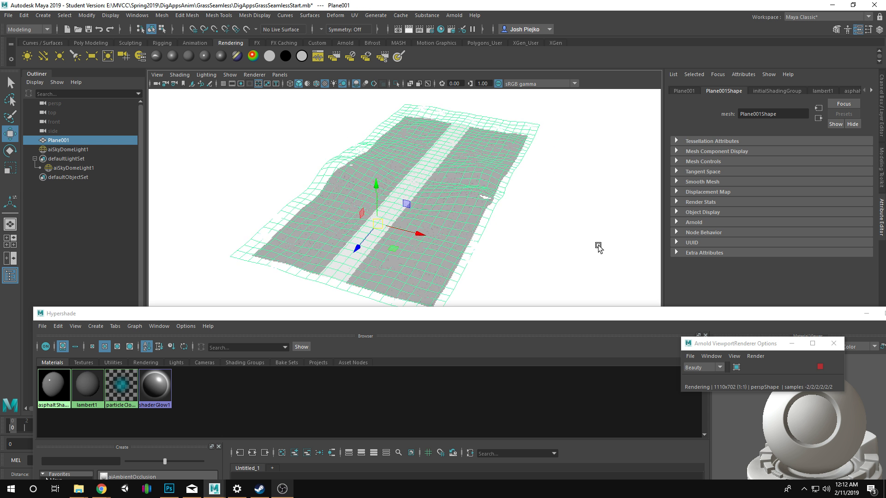
pyautogui.scroll(6, 407, 208)
# Connect the asphalt file texture's Out Color to asphaltShader's Base Color and remove its Emission Color connection.
pyautogui.moveTo(359, 318); pyautogui.dragTo(334, 145)
pyautogui.click(483, 383)
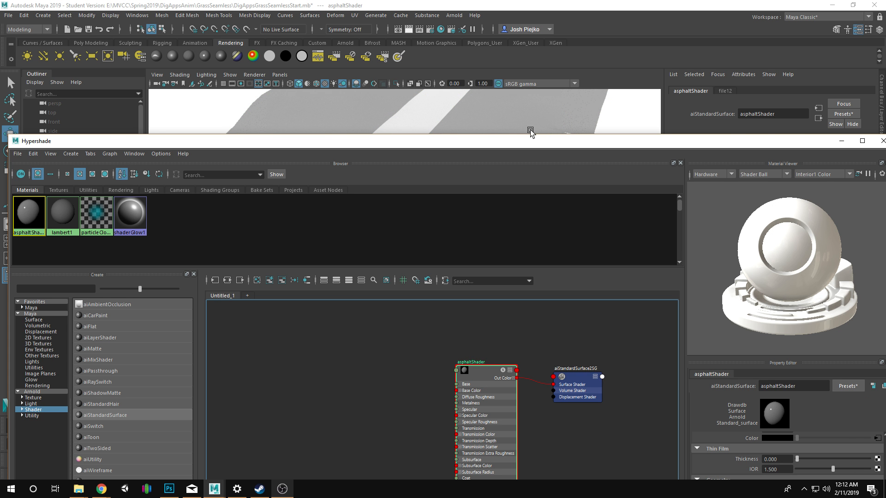
pyautogui.moveTo(533, 141); pyautogui.dragTo(465, 84)
pyautogui.scroll(3, 734, 381)
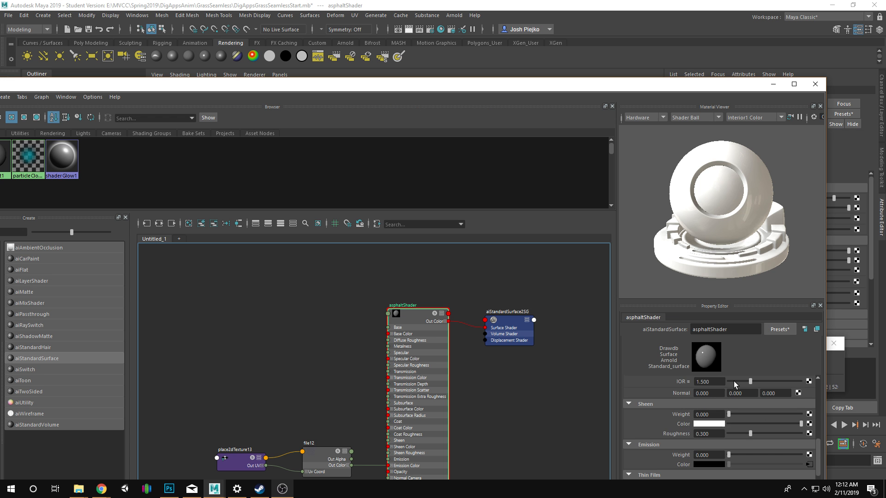
pyautogui.scroll(5, 733, 382)
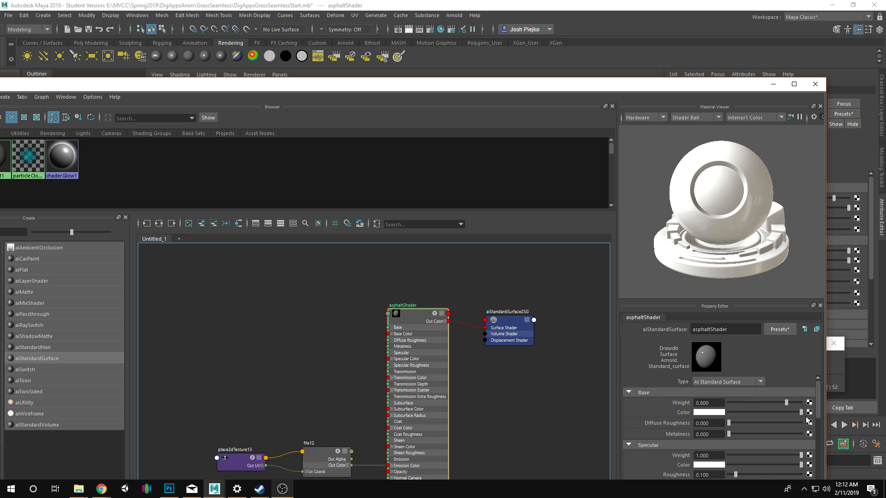
pyautogui.scroll(-3, 354, 369)
pyautogui.click(326, 420)
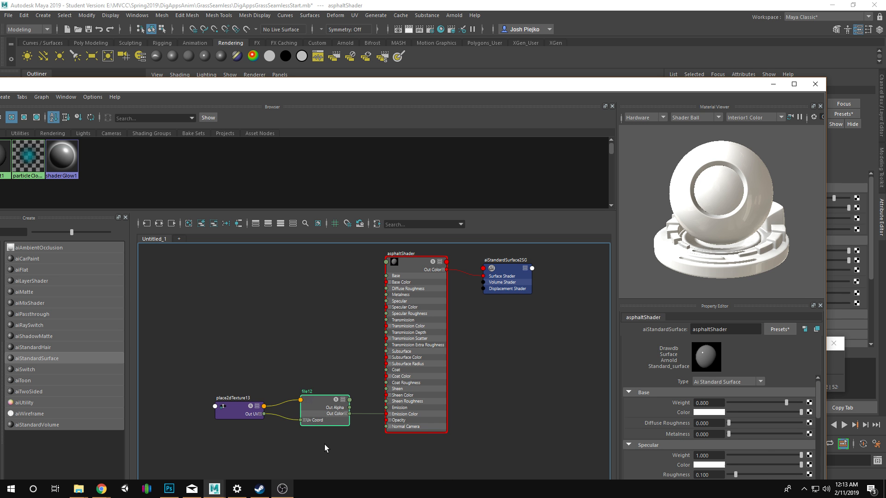
pyautogui.click(374, 434)
pyautogui.moveTo(339, 411); pyautogui.dragTo(323, 405)
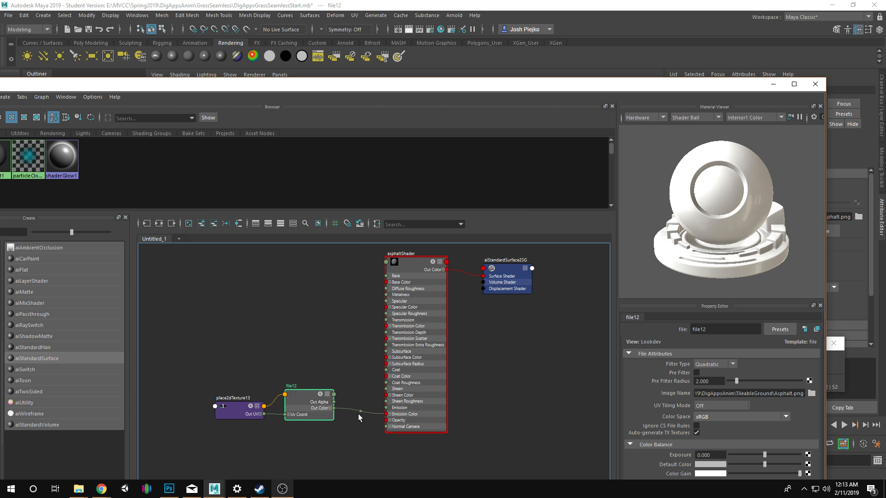
pyautogui.moveTo(334, 408); pyautogui.dragTo(387, 283)
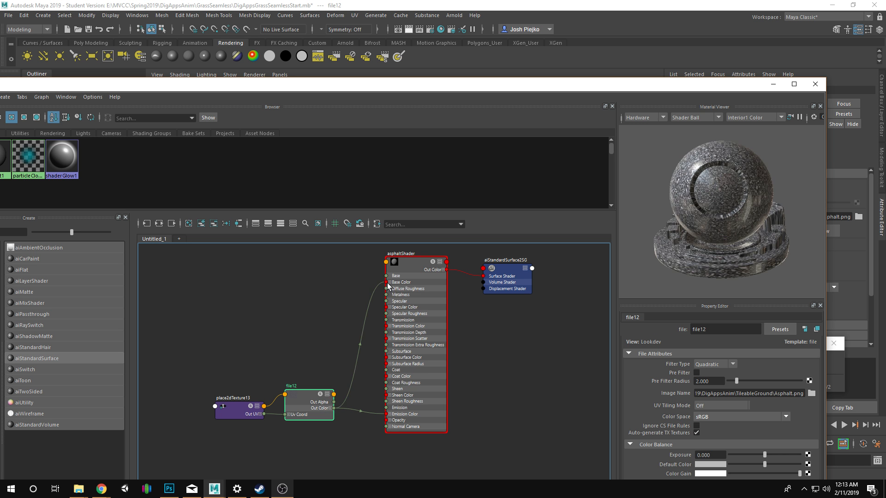
pyautogui.click(361, 412)
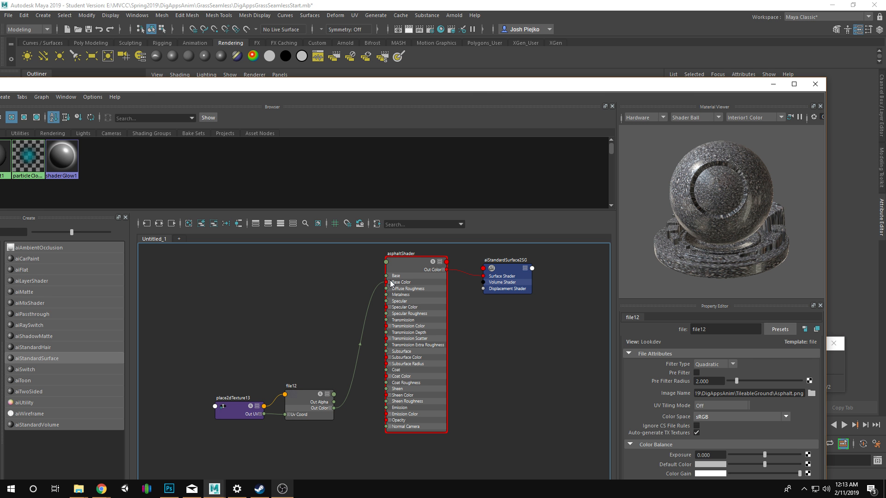
# Uncover the viewport and examine the scale of the asphalt texture along the rendered road strip.
pyautogui.moveTo(473, 81); pyautogui.dragTo(381, 273)
pyautogui.scroll(-1, 379, 249)
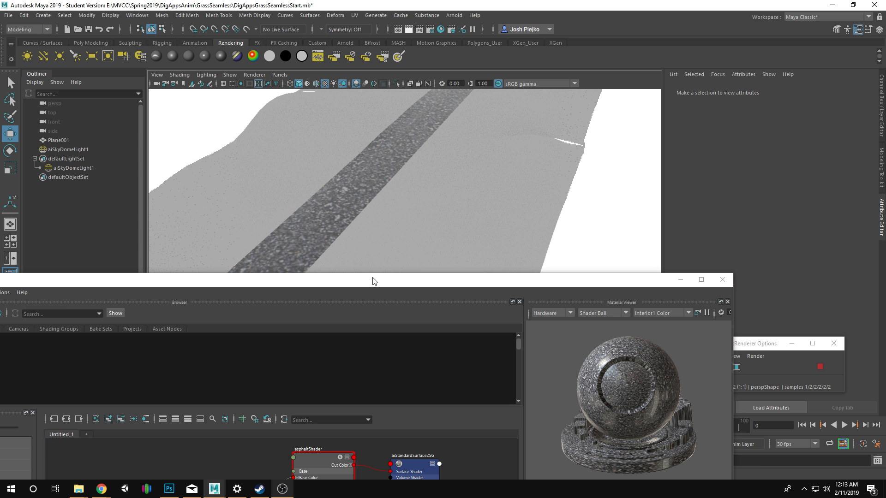
pyautogui.moveTo(483, 231); pyautogui.dragTo(445, 328)
pyautogui.scroll(-3, 365, 229)
pyautogui.moveTo(366, 229); pyautogui.dragTo(608, 269)
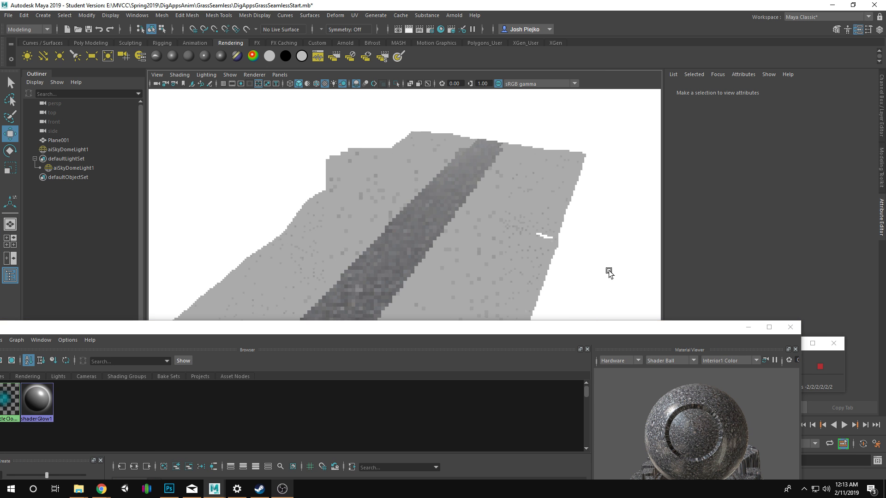
pyautogui.moveTo(405, 249); pyautogui.dragTo(470, 261)
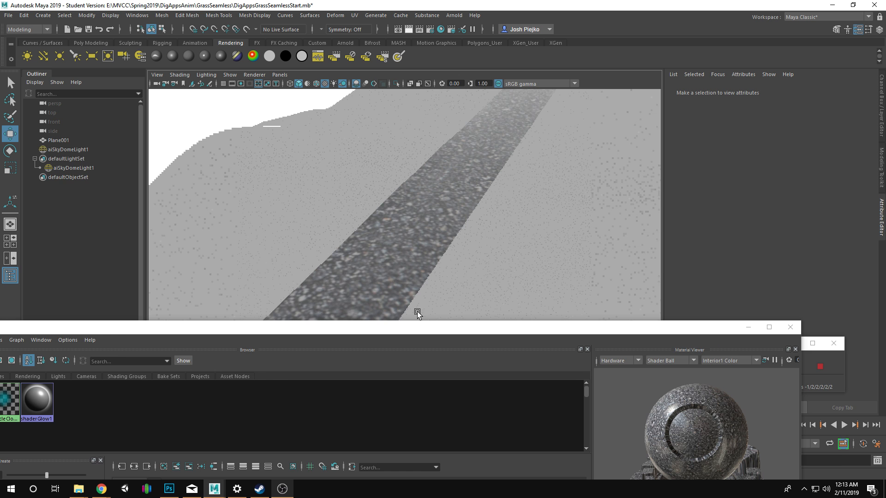
pyautogui.moveTo(413, 325); pyautogui.dragTo(531, 101)
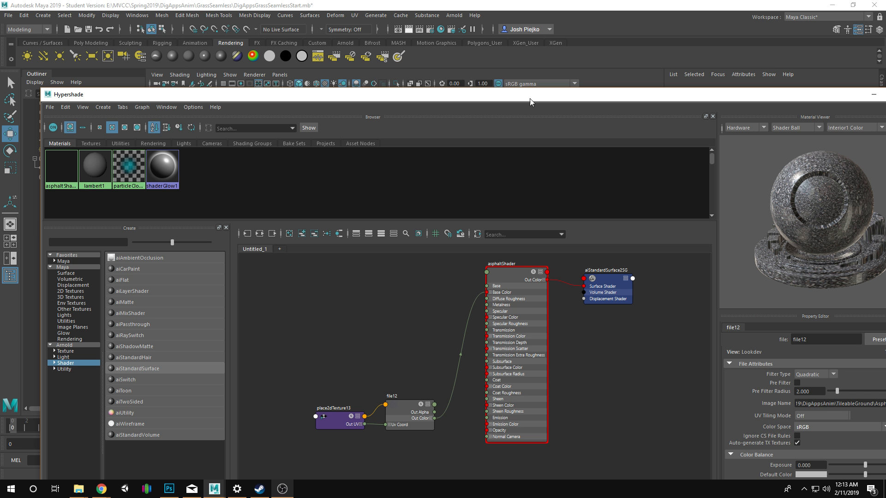
# Set Repeat UV to 5 by 5 on place2dTexture13 and check the asphalt tiling on the rendered strip.
pyautogui.click(336, 419)
pyautogui.moveTo(530, 97); pyautogui.dragTo(416, 93)
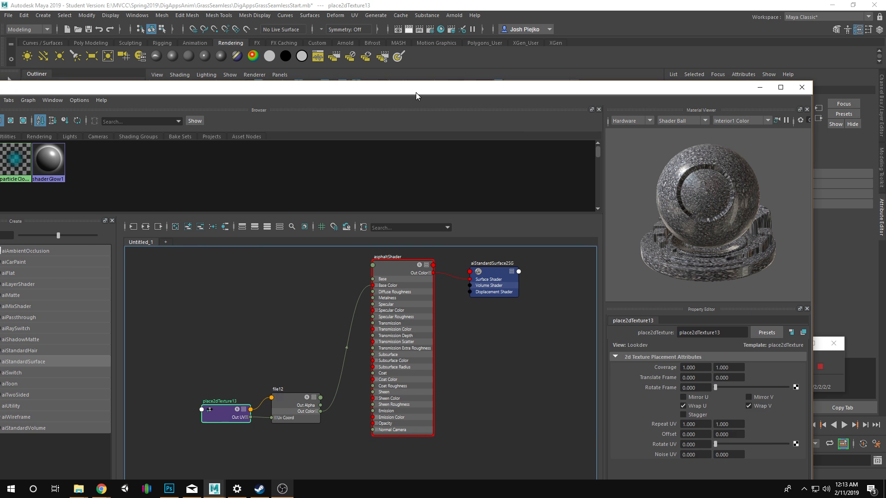
pyautogui.click(696, 424)
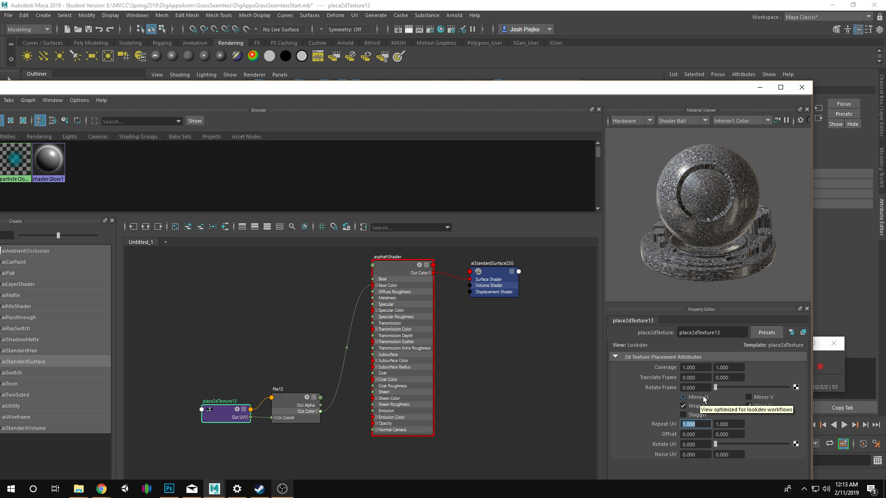
pyautogui.write('5')
pyautogui.press('Tab')
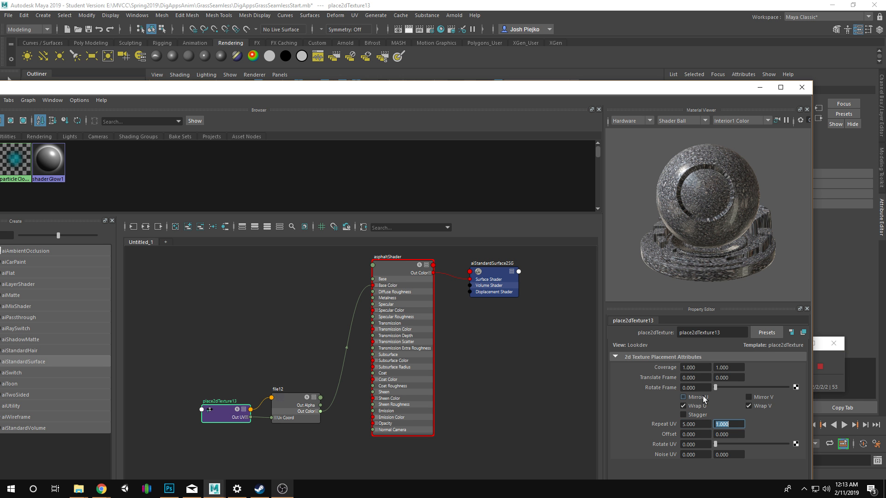
pyautogui.write('5')
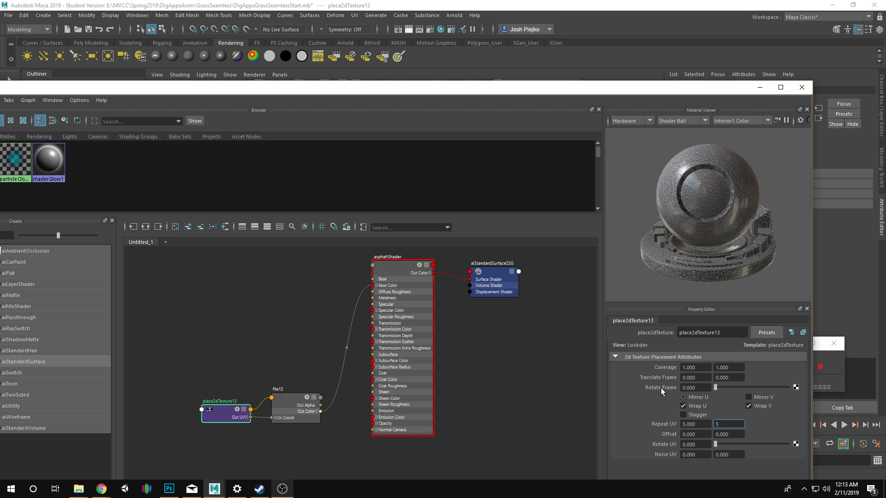
pyautogui.click(761, 88)
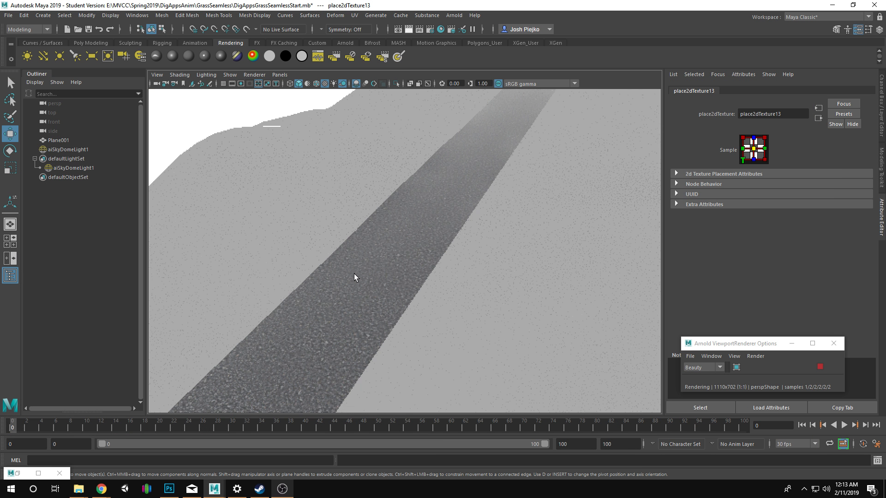
pyautogui.scroll(2, 418, 276)
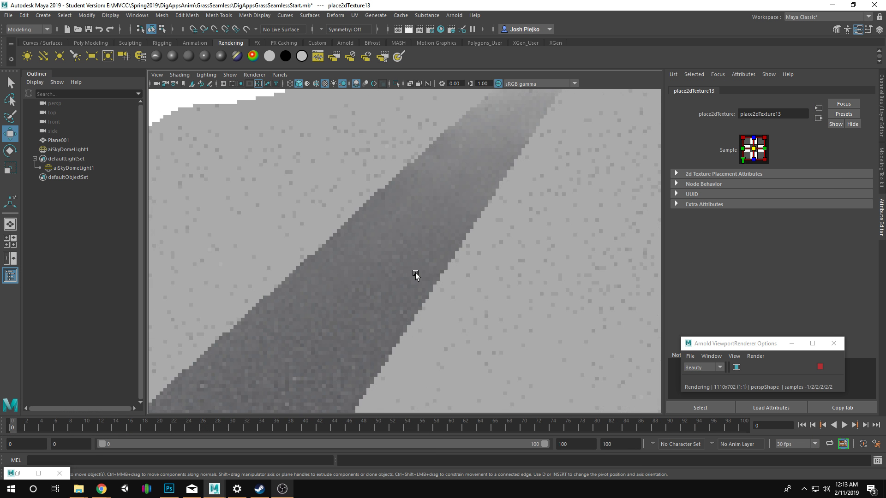
# Set place2dTexture13's Repeat UV to 15 by 15 and return to the rendered road strip.
pyautogui.click(21, 475)
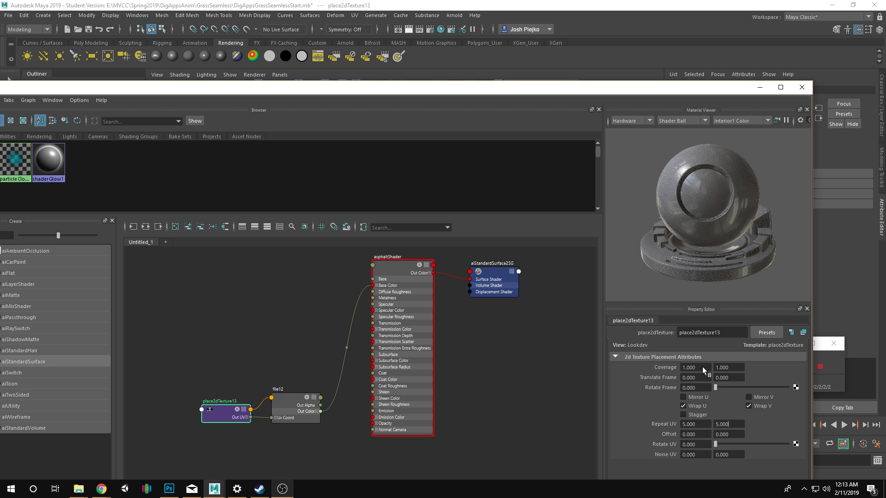
pyautogui.hotkey('shift', 'Tab')
pyautogui.write('15')
pyautogui.press('Tab')
pyautogui.write('15')
pyautogui.press('Return')
pyautogui.click(762, 89)
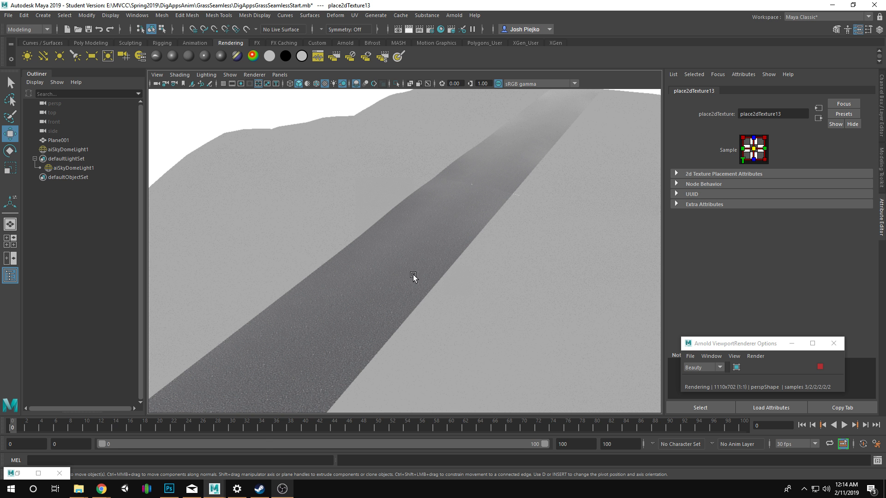
# Add a File texture to the Bump Mapping attribute in asphaltShader's Geometry settings.
pyautogui.click(45, 472)
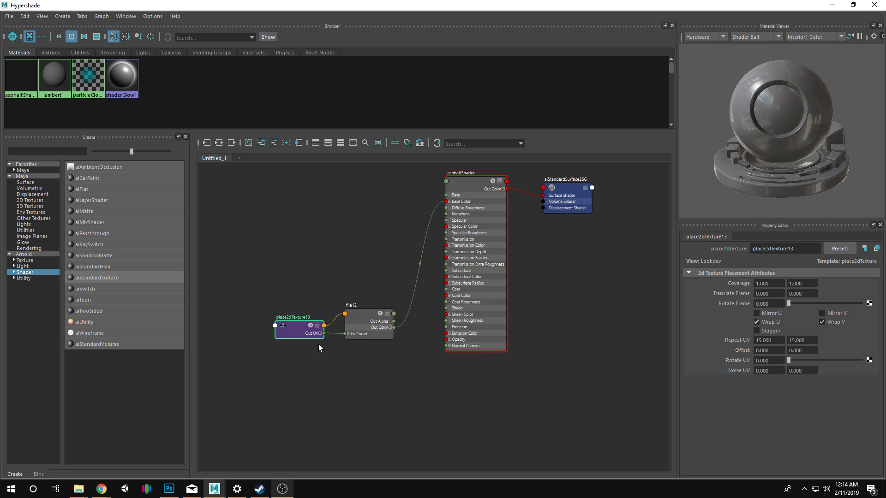
pyautogui.scroll(4, 318, 346)
pyautogui.moveTo(443, 324); pyautogui.dragTo(355, 377)
pyautogui.scroll(-2, 424, 351)
pyautogui.moveTo(438, 347); pyautogui.dragTo(402, 388)
pyautogui.click(453, 199)
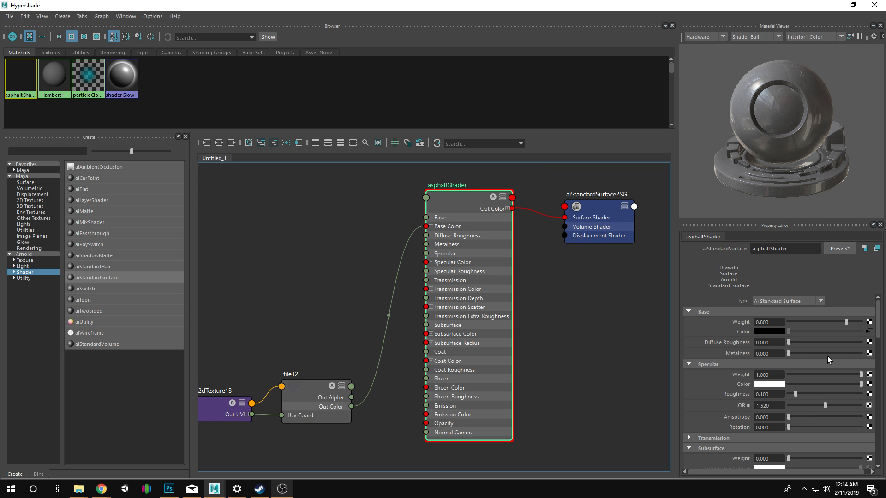
pyautogui.scroll(-4, 830, 366)
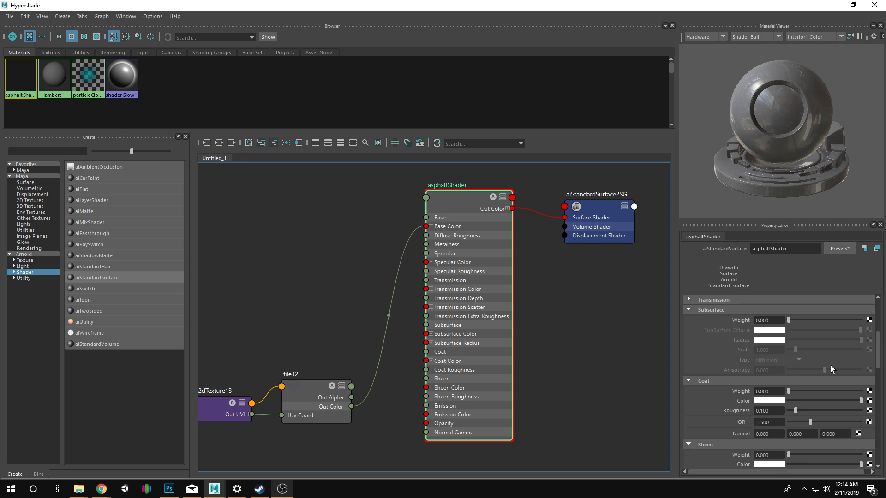
pyautogui.scroll(-3, 830, 366)
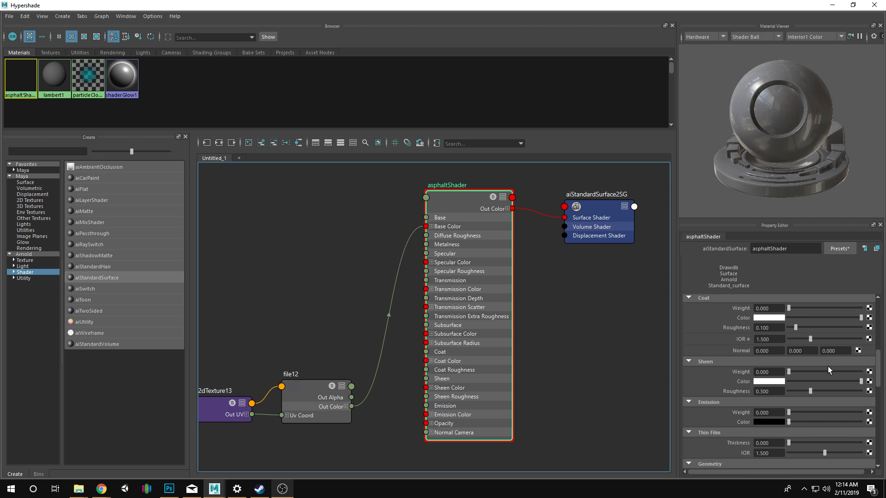
pyautogui.scroll(-1, 784, 367)
pyautogui.scroll(-2, 740, 362)
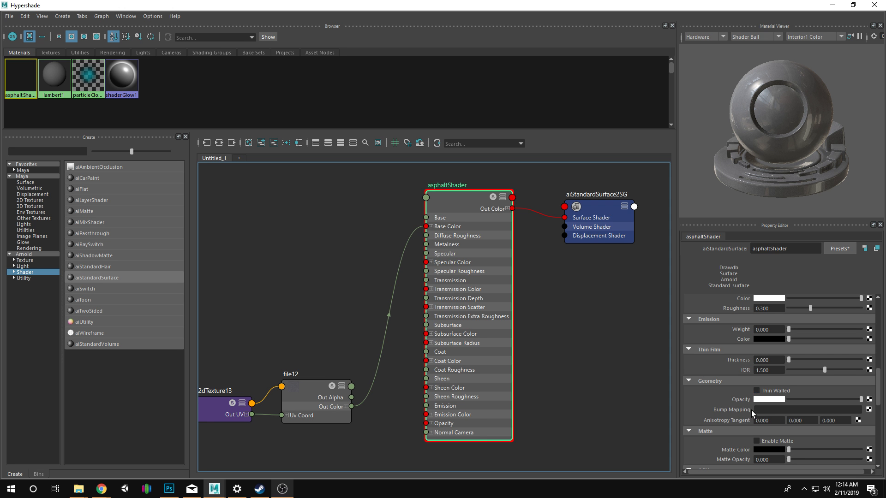
pyautogui.click(869, 409)
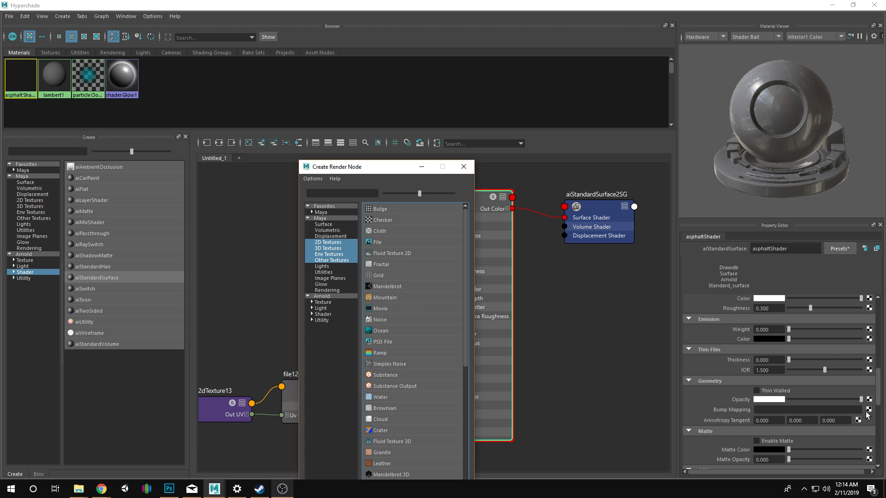
pyautogui.click(392, 241)
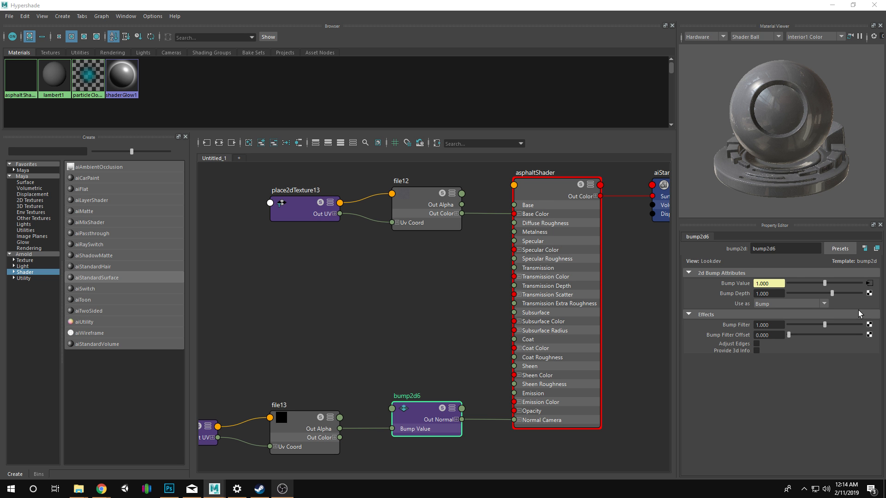
# Load Asphalt.png from the TileableGround folder into the bump's file texture and check the bump on the rendered strip.
pyautogui.click(869, 283)
pyautogui.click(870, 312)
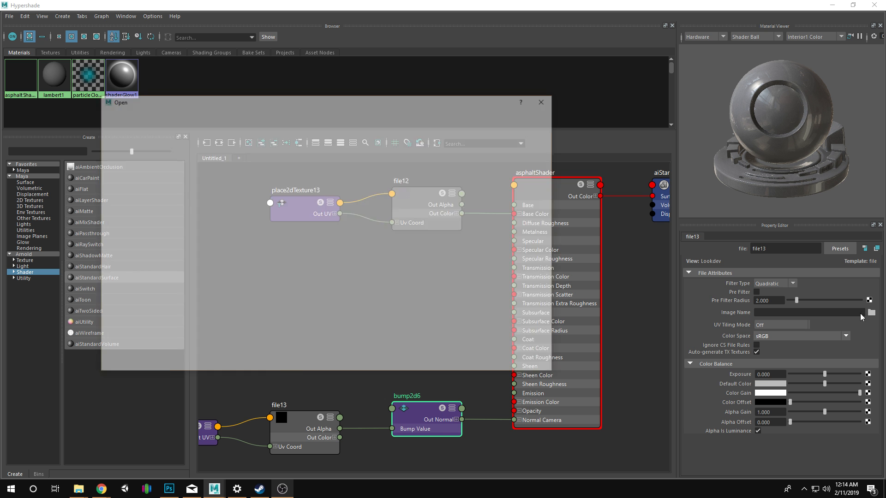
pyautogui.click(223, 149)
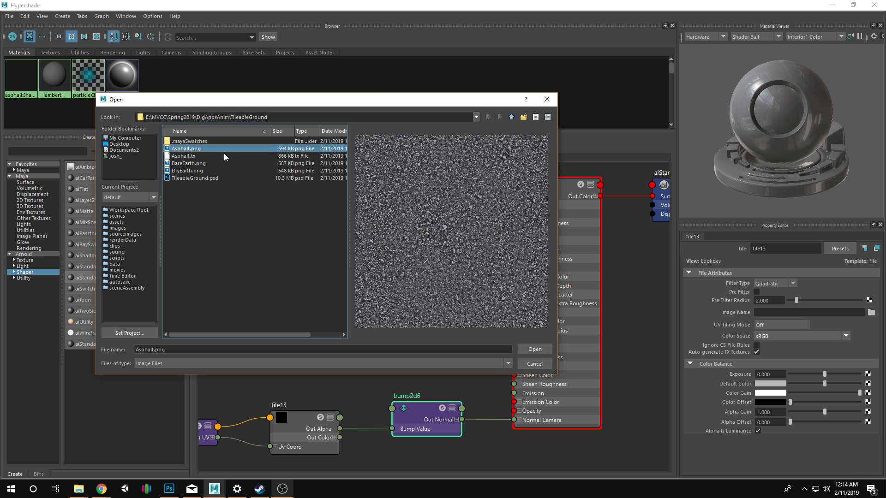
pyautogui.click(535, 349)
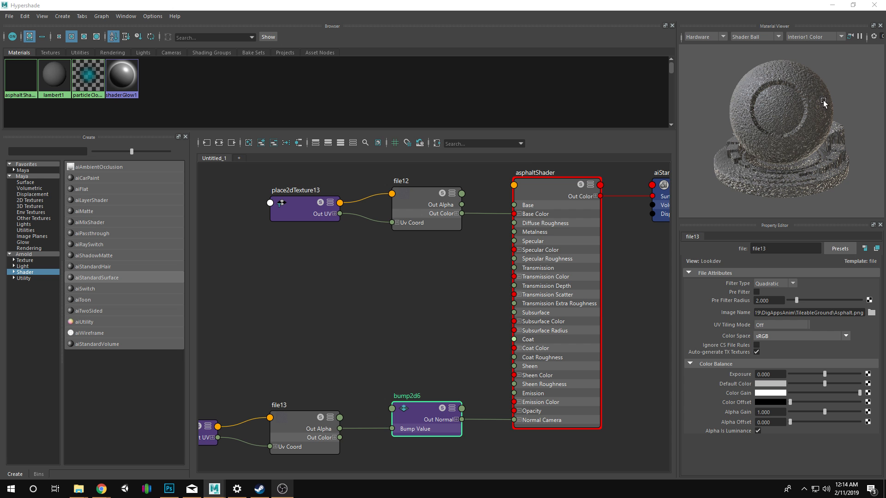
pyautogui.click(831, 5)
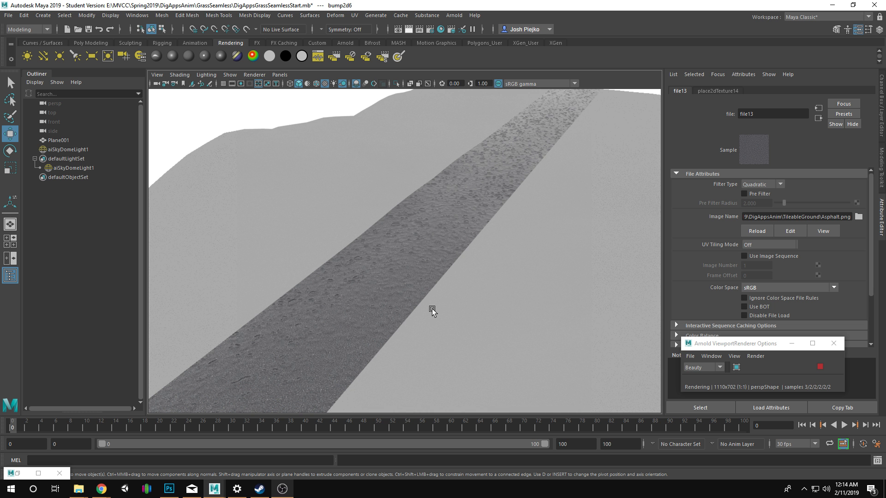
pyautogui.scroll(1, 440, 247)
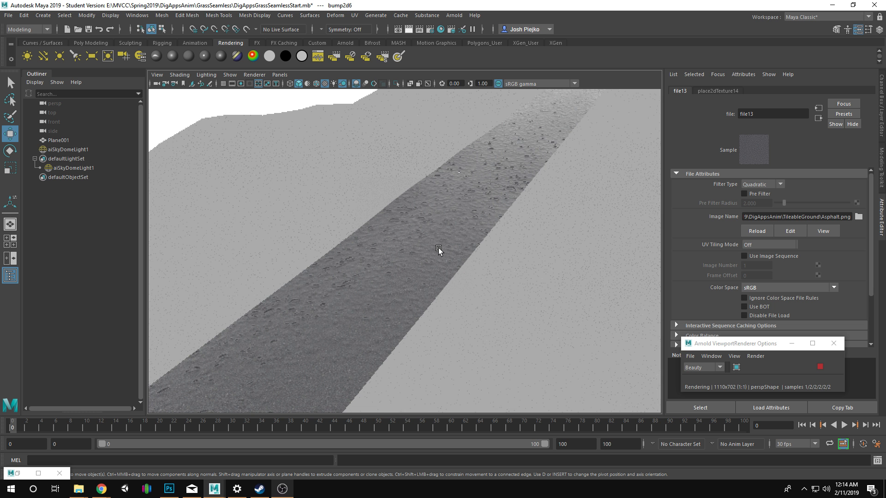
# Open the placement attributes of place2dTexture13, the node feeding the asphalt color texture.
pyautogui.click(37, 473)
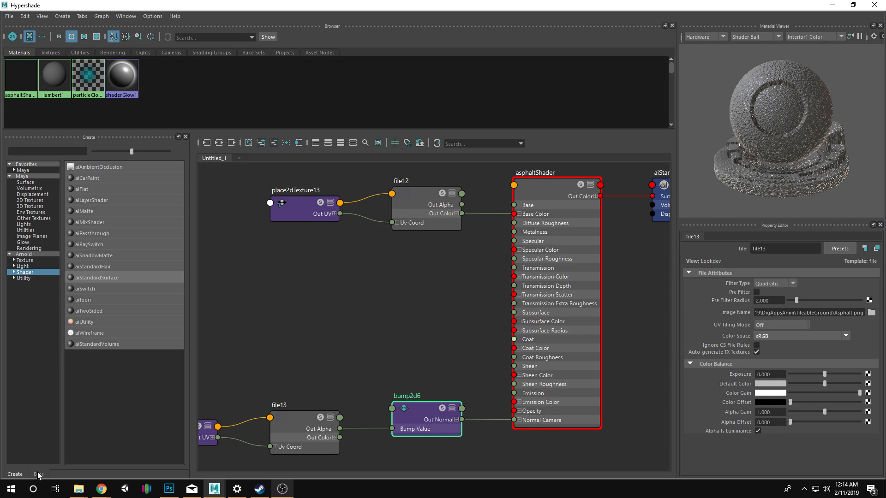
pyautogui.press('a')
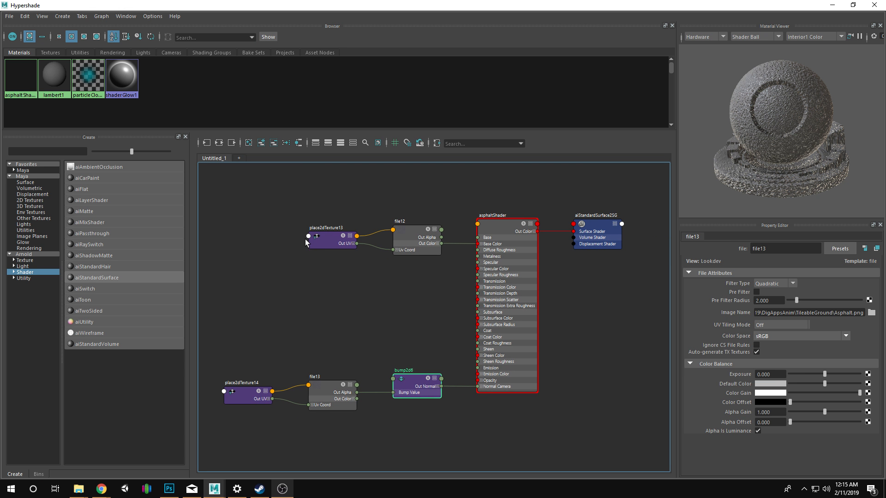
pyautogui.click(323, 248)
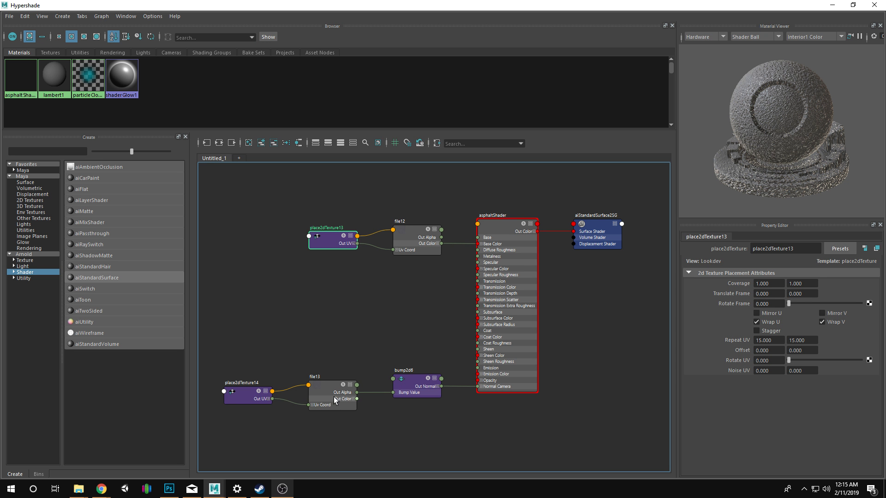
# Move file13 closer to bump2d6 and connect place2dTexture13's Out UV to file13's Uv Coord input.
pyautogui.moveTo(333, 397); pyautogui.dragTo(340, 382)
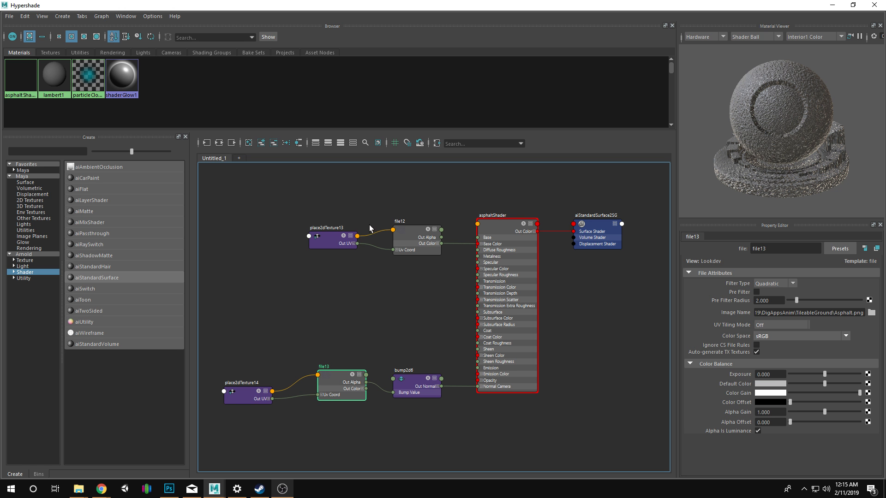
pyautogui.click(358, 235)
pyautogui.click(371, 242)
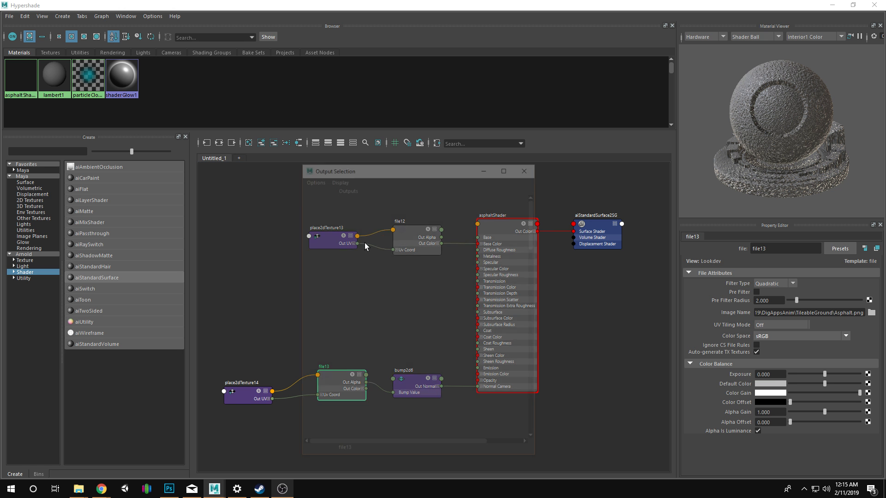
pyautogui.click(527, 167)
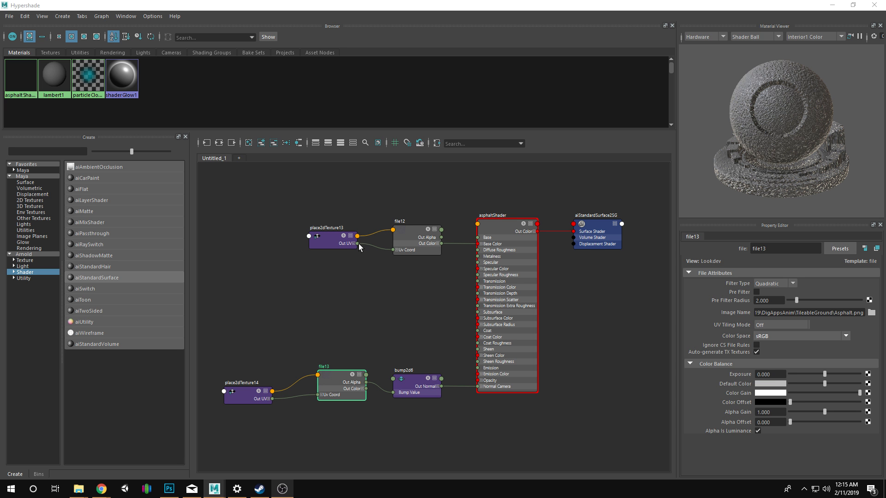
pyautogui.moveTo(358, 243); pyautogui.dragTo(316, 397)
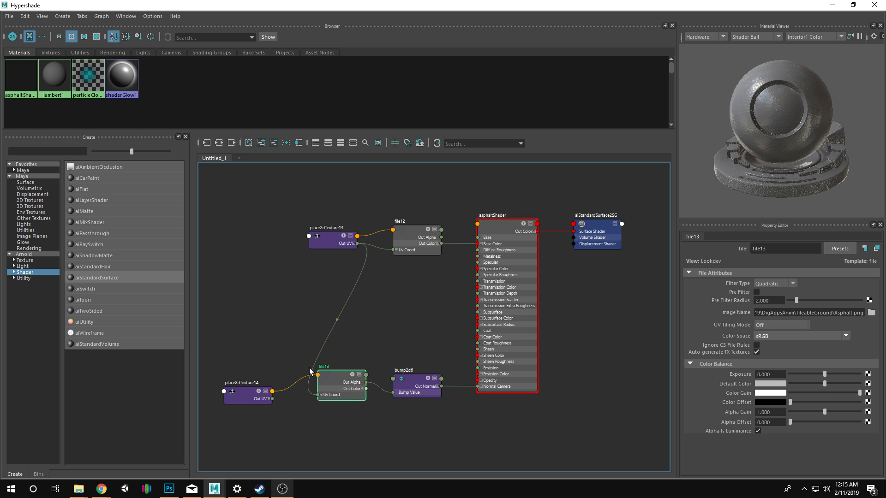
# Minimize Hypershade, inspect the asphalt road's bump up close in the Arnold viewport render, and stop the render.
pyautogui.doubleClick(749, 4)
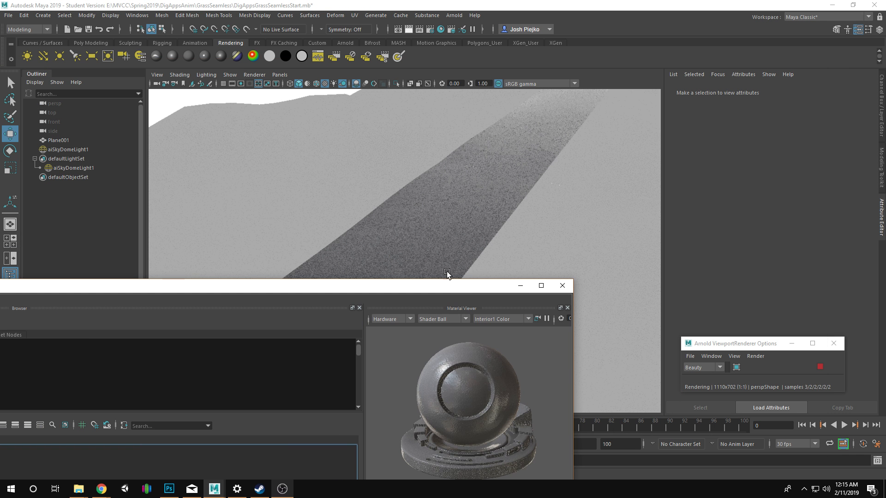
pyautogui.click(523, 287)
pyautogui.moveTo(450, 287); pyautogui.dragTo(635, 284)
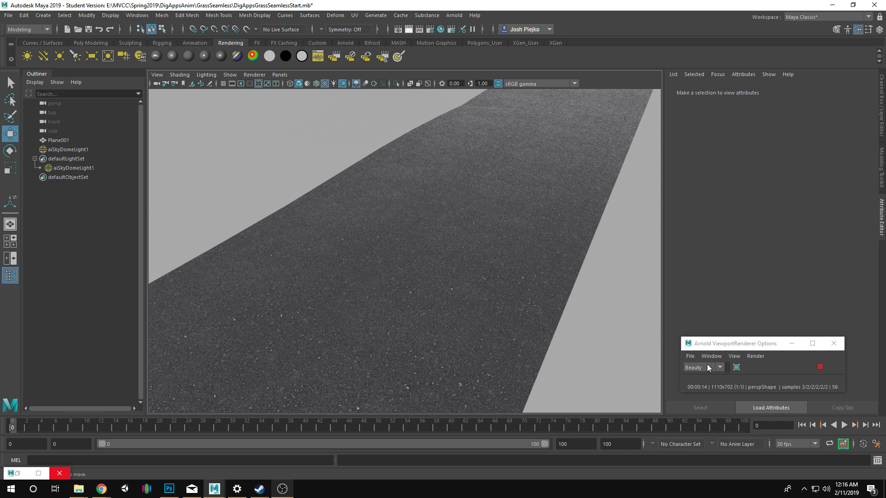
pyautogui.click(820, 366)
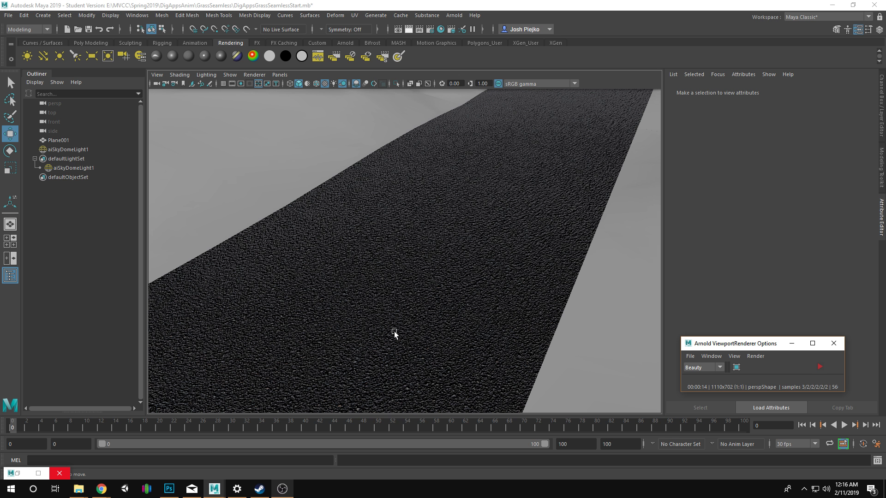
# Create an aiMixShader material in Hypershade and graph its network on its own in the work area.
pyautogui.click(32, 472)
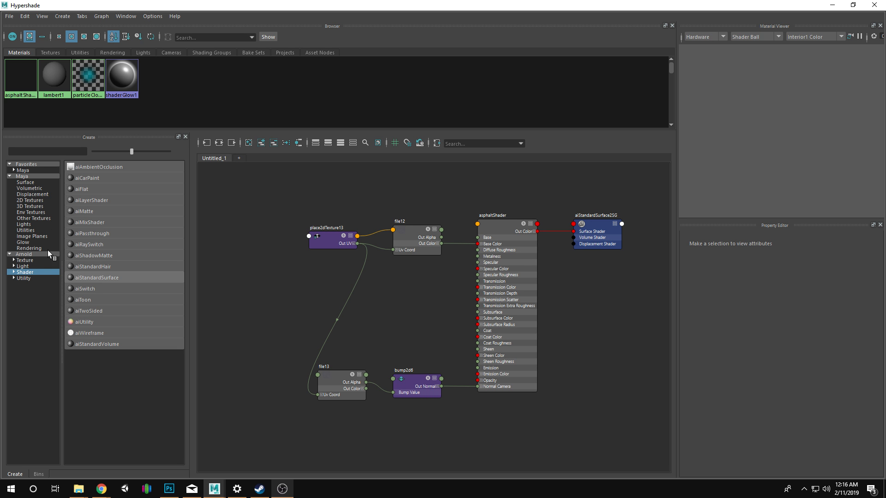
pyautogui.click(90, 222)
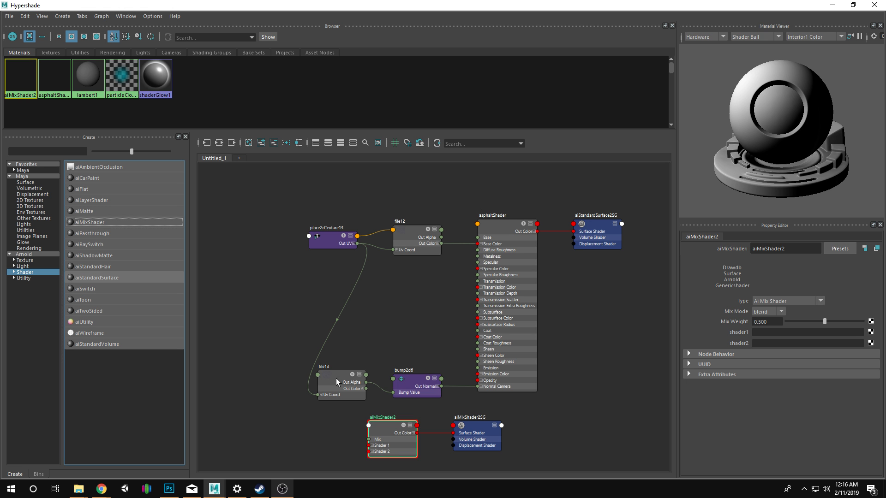
pyautogui.rightClick(27, 77)
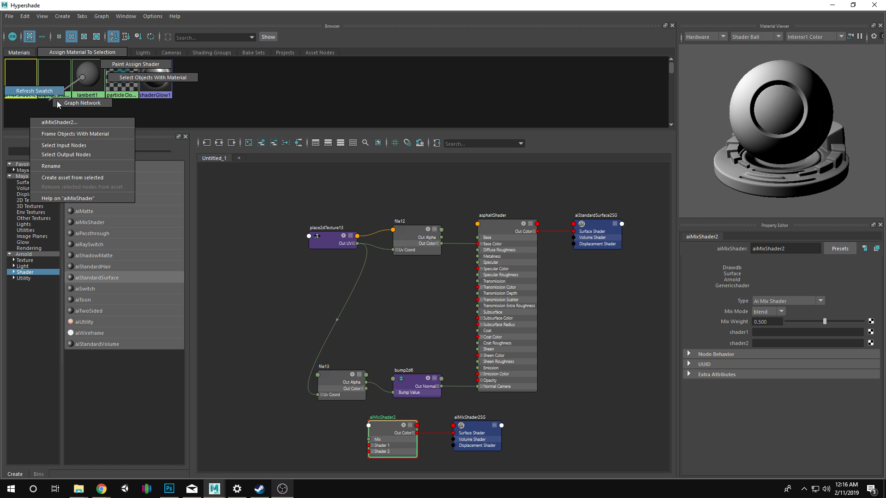
pyautogui.click(75, 99)
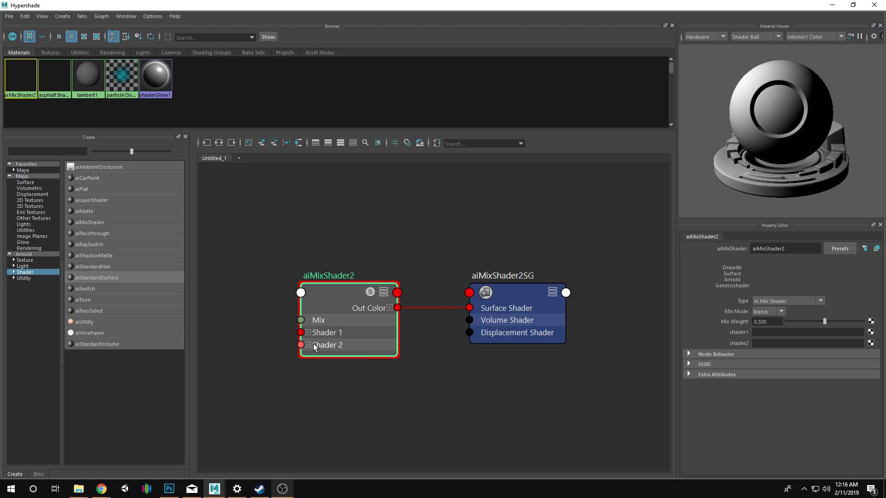
pyautogui.click(337, 300)
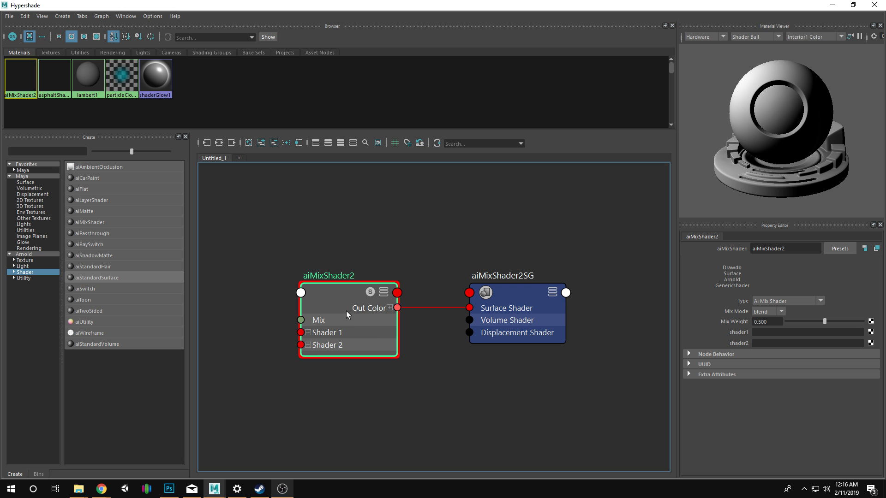
pyautogui.moveTo(357, 308); pyautogui.dragTo(401, 294)
pyautogui.moveTo(263, 309); pyautogui.dragTo(416, 311)
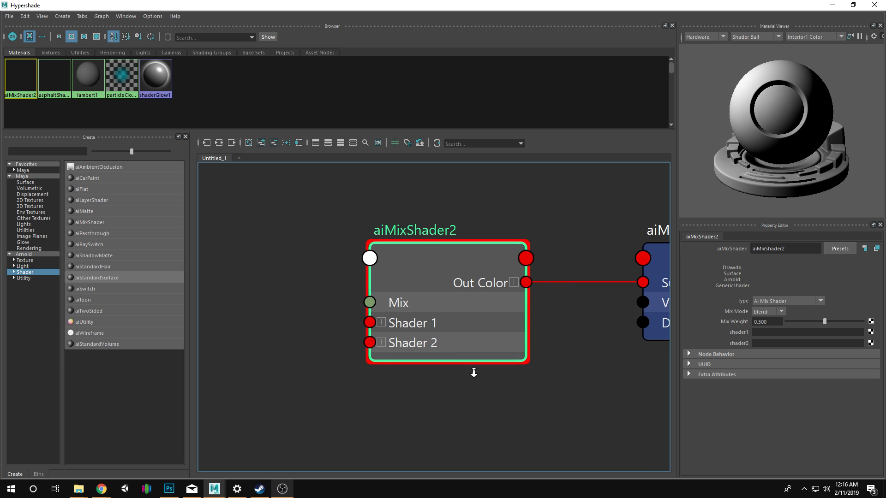
pyautogui.scroll(-5, 445, 339)
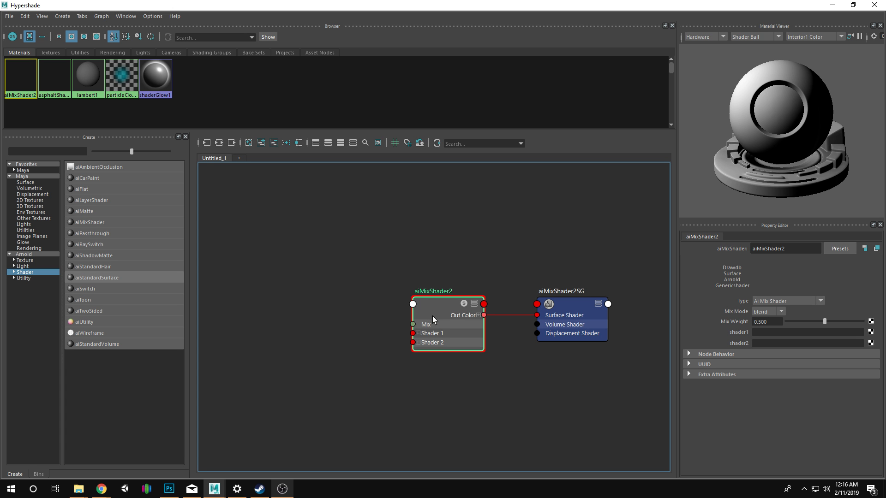
pyautogui.moveTo(446, 311); pyautogui.dragTo(445, 306)
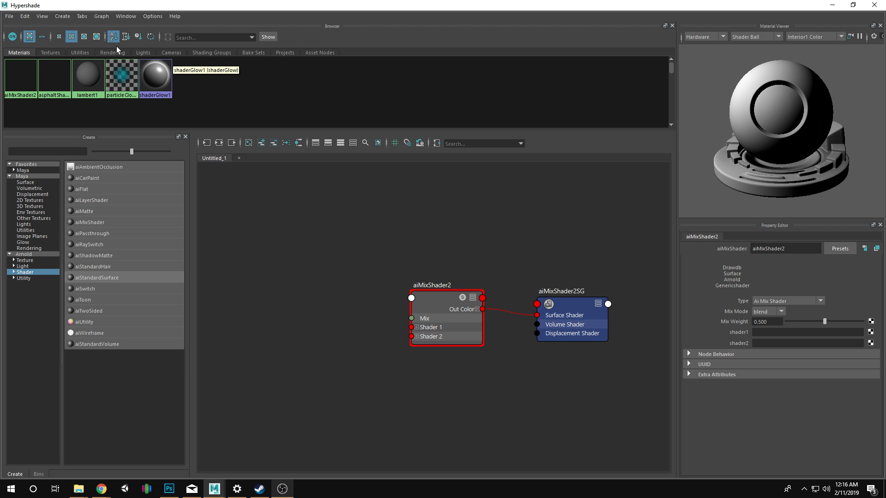
# Create an aiStandardSurface material and move its node clear of aiMixShader2.
pyautogui.click(62, 18)
pyautogui.click(177, 3)
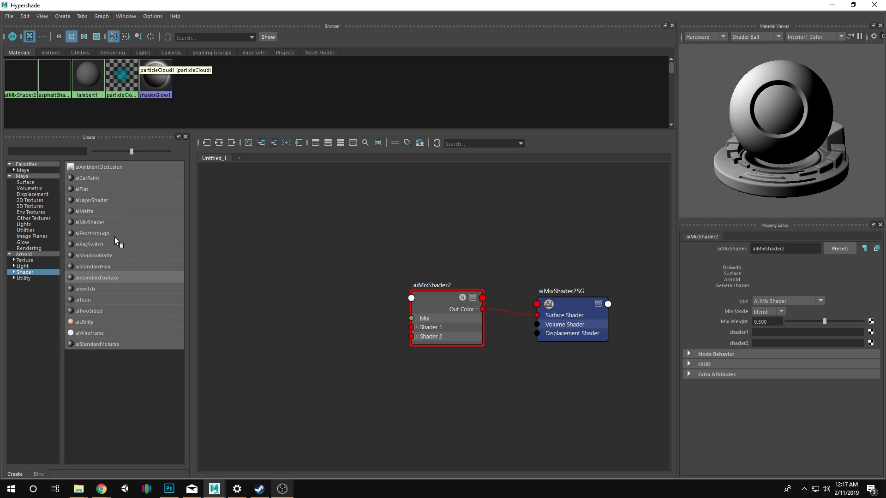
pyautogui.click(108, 277)
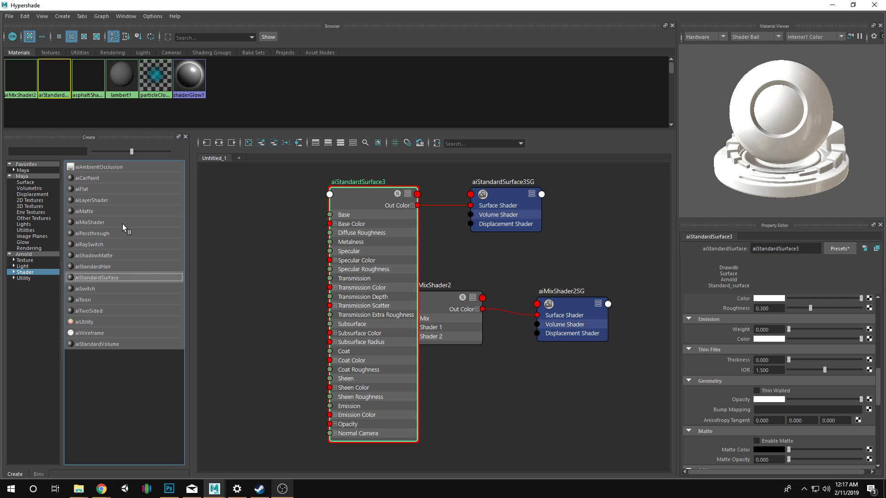
pyautogui.moveTo(359, 193); pyautogui.dragTo(312, 195)
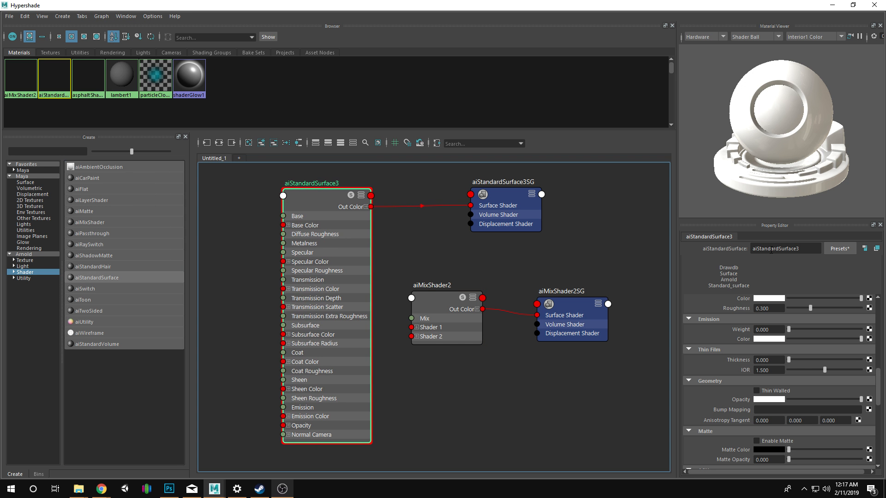
# Add a File texture to aiStandardSurface3's Sheen Color and load BareEarth.png from the TileableGround folder.
pyautogui.click(869, 299)
pyautogui.click(399, 244)
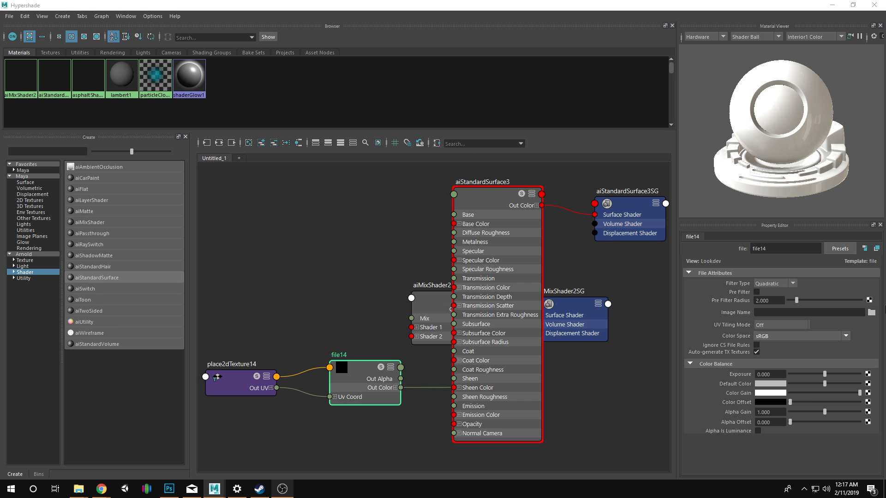
pyautogui.click(871, 312)
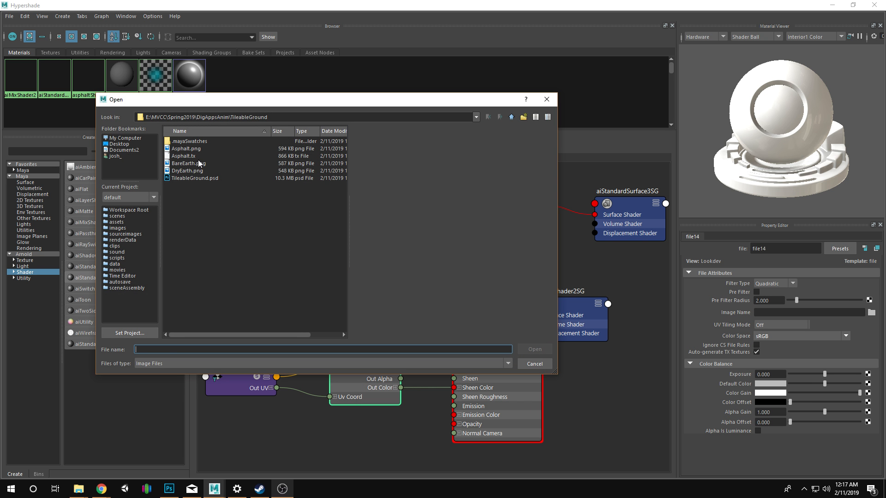
pyautogui.click(199, 165)
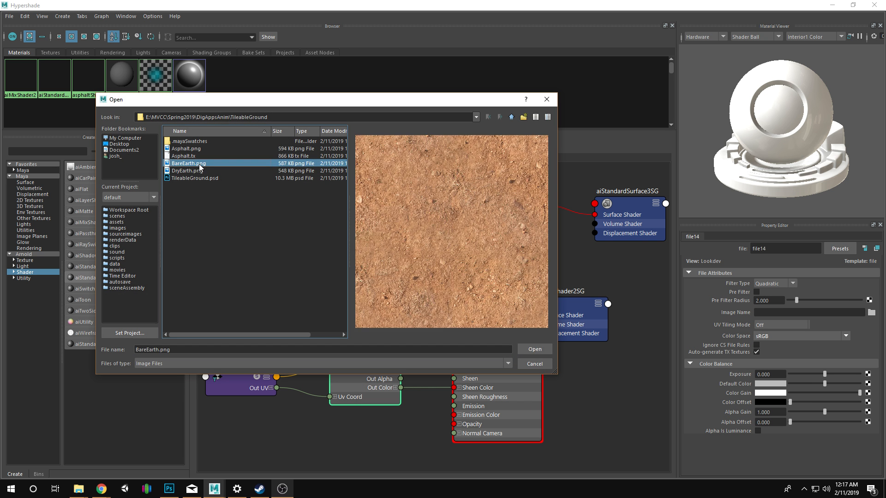
pyautogui.click(537, 349)
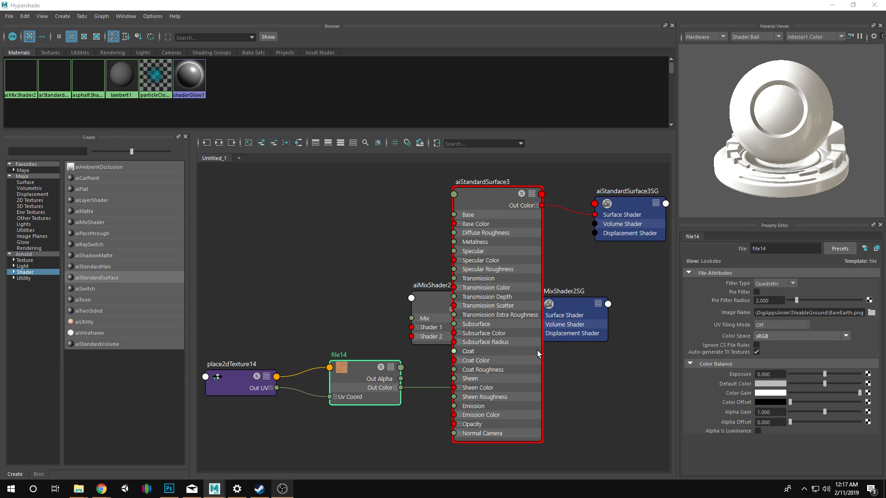
# Set the bare earth texture's Repeat UV to 15 by 15 in place2dTexture14.
pyautogui.click(249, 382)
pyautogui.click(774, 343)
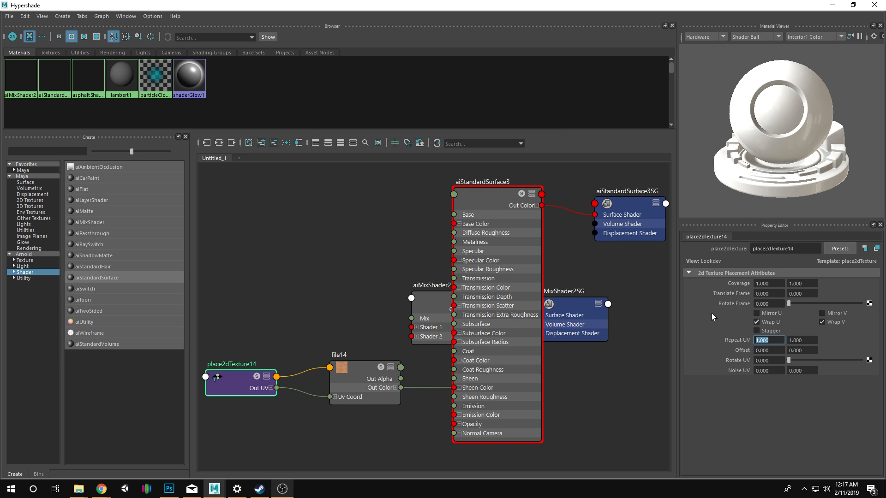
pyautogui.write('15')
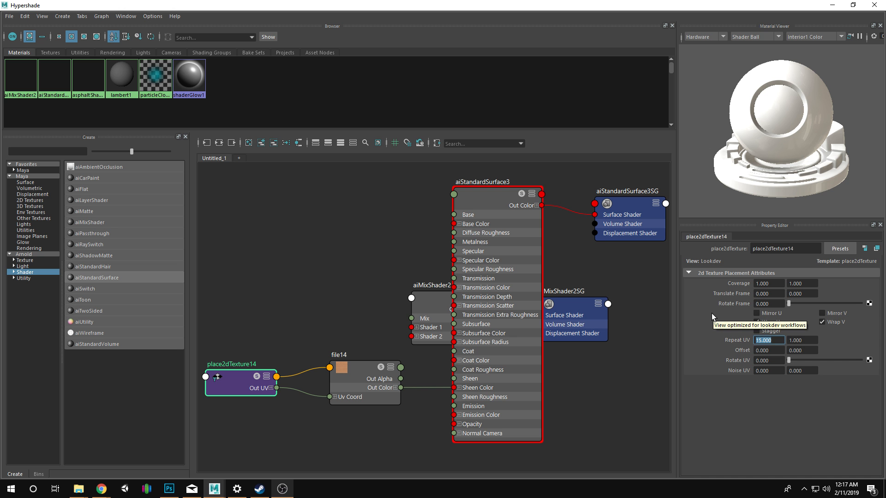
pyautogui.press('Tab')
pyautogui.write('15')
pyautogui.press('Return')
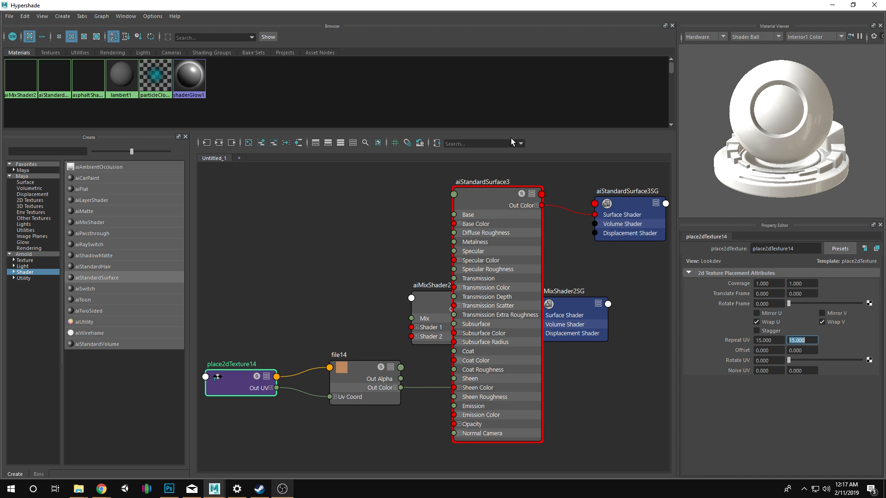
# Spread out aiStandardSurface3 and its shading group so that aiMixShader2 is uncovered in the graph.
pyautogui.moveTo(497, 198)
pyautogui.mouseDown()
pyautogui.moveTo(505, 247)
pyautogui.moveTo(528, 234)
pyautogui.moveTo(453, 231)
pyautogui.moveTo(449, 207)
pyautogui.moveTo(513, 204)
pyautogui.mouseUp()
pyautogui.press('f')
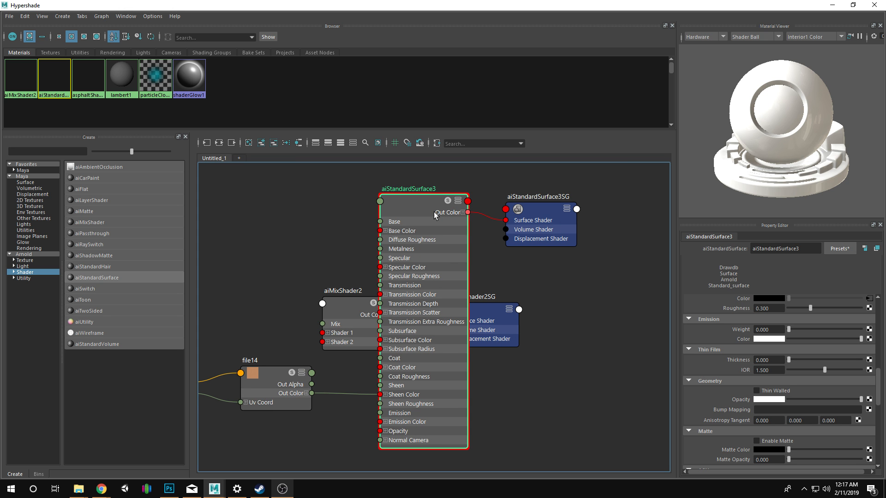
pyautogui.moveTo(433, 211); pyautogui.dragTo(267, 207)
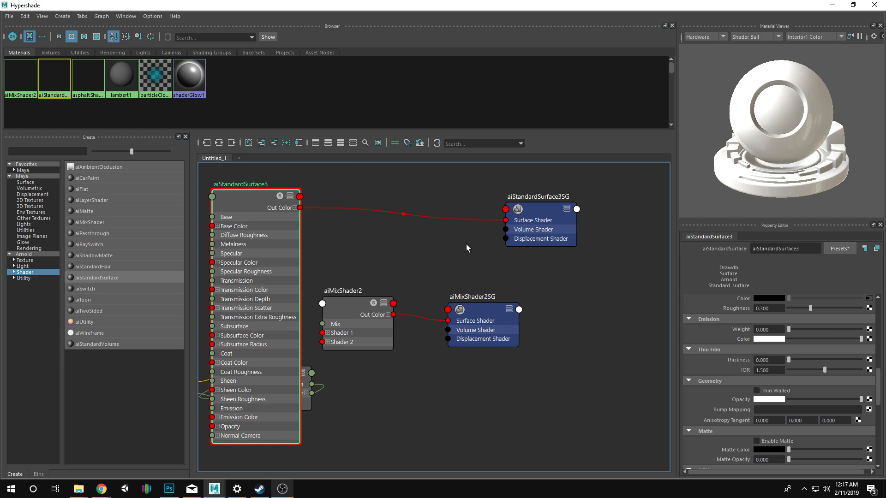
pyautogui.moveTo(549, 234); pyautogui.dragTo(528, 209)
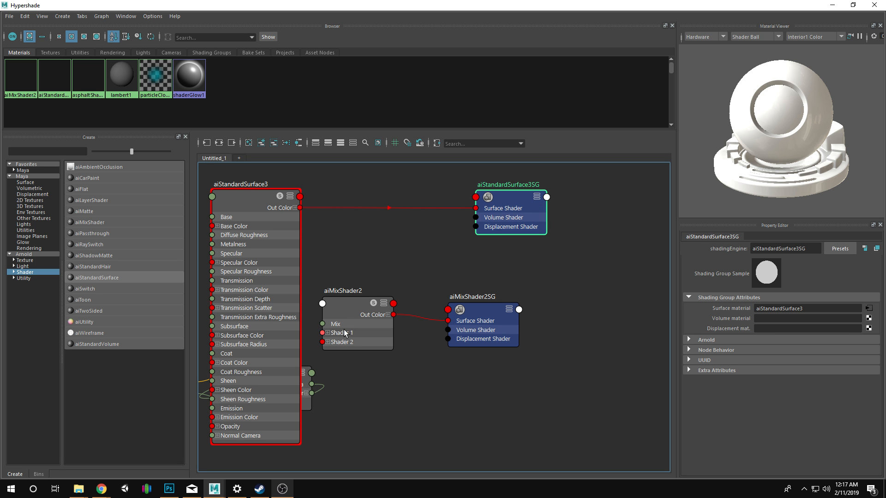
# Reposition aiMixShader2, connect aiStandardSurface3's Out Color to its Shader 1 input, and select the mix node.
pyautogui.moveTo(300, 208); pyautogui.dragTo(321, 333)
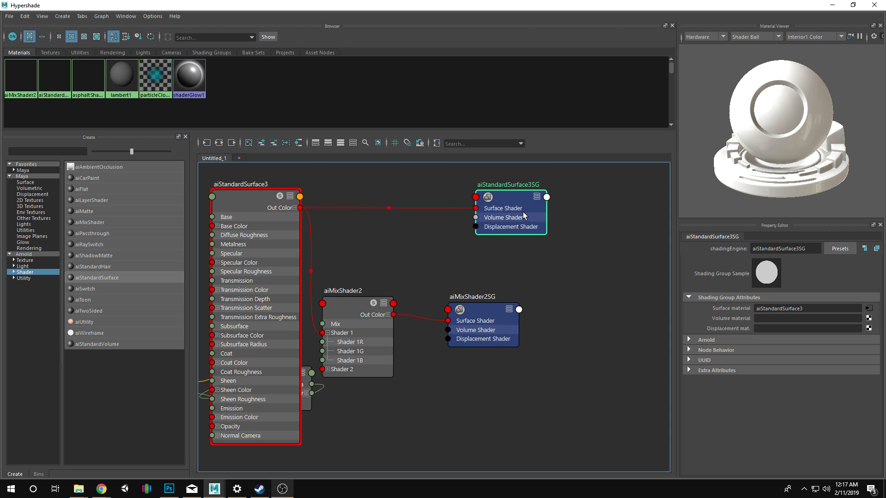
pyautogui.scroll(-2, 553, 316)
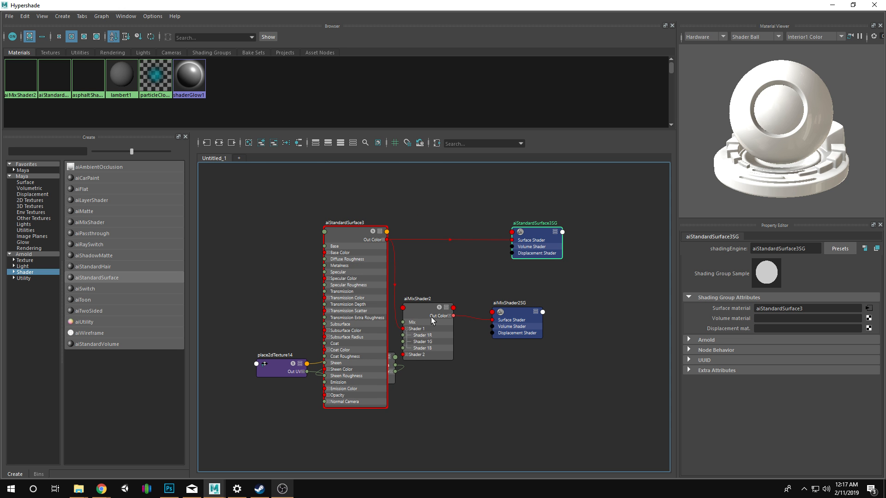
pyautogui.moveTo(431, 317); pyautogui.dragTo(451, 315)
pyautogui.click(527, 256)
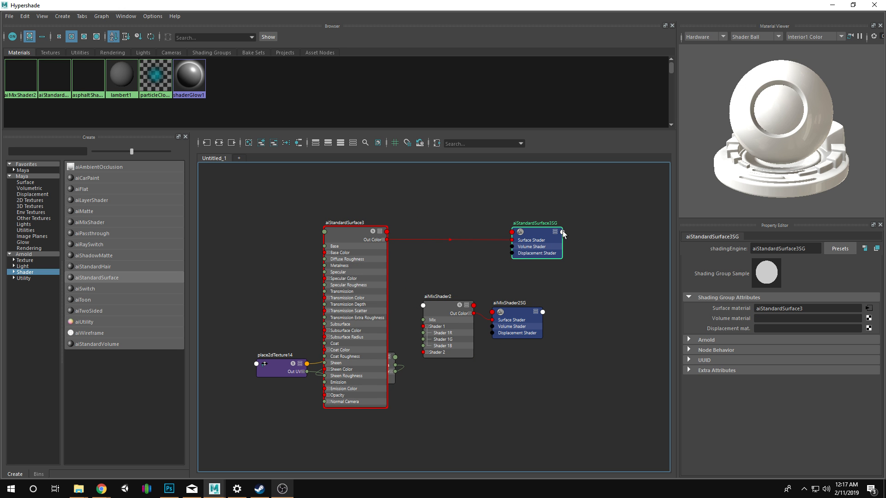
pyautogui.click(562, 233)
pyautogui.click(513, 264)
pyautogui.click(386, 232)
pyautogui.moveTo(387, 239); pyautogui.dragTo(422, 327)
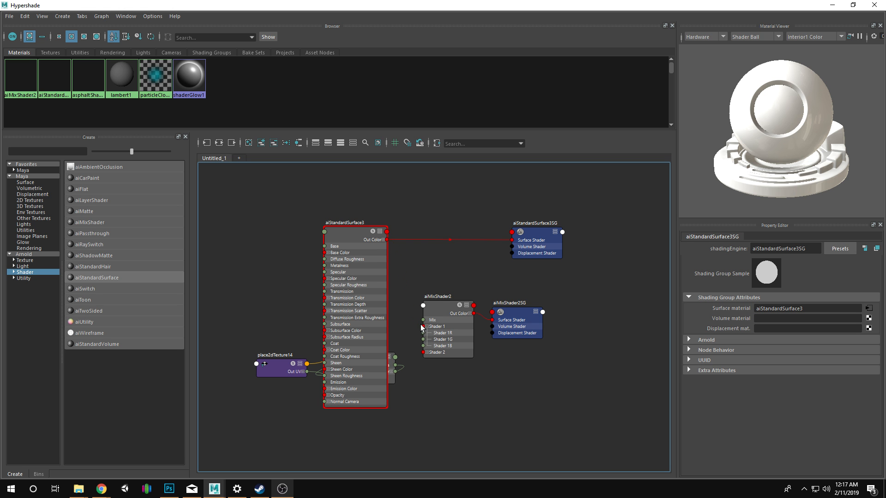
pyautogui.click(441, 310)
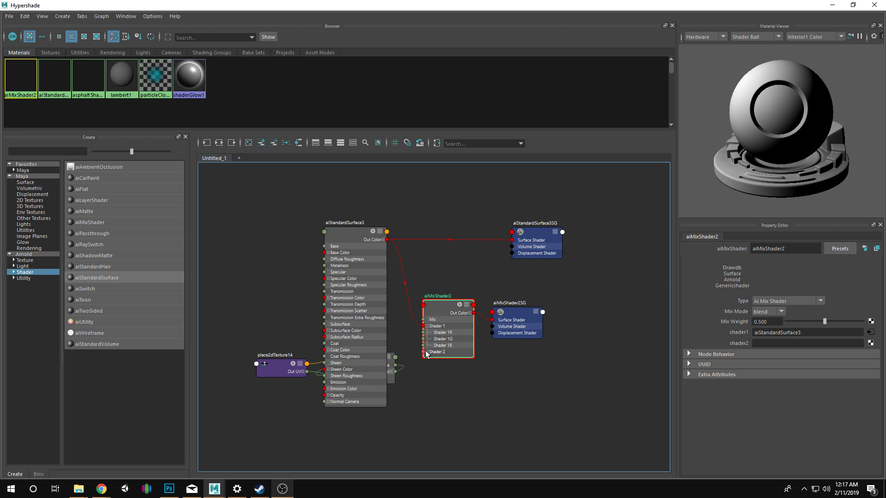
# Check which File texture feeds aiStandardSurface3's sheen color.
pyautogui.scroll(3, 437, 354)
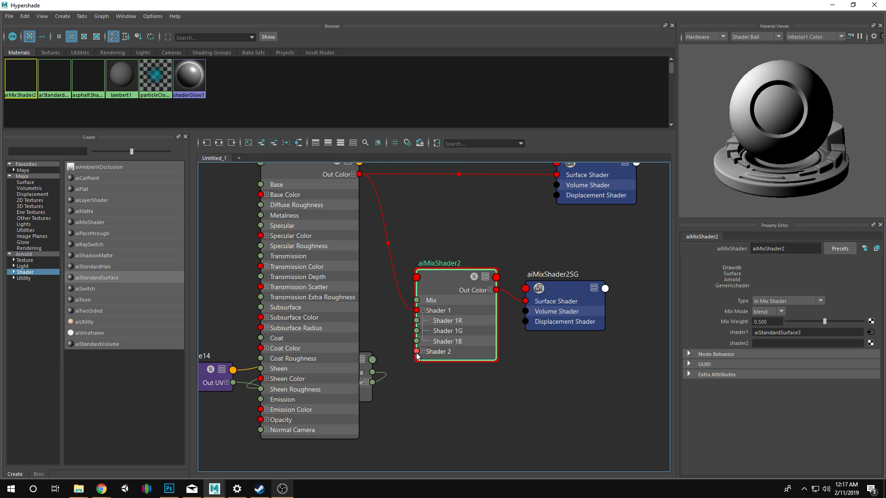
pyautogui.click(63, 17)
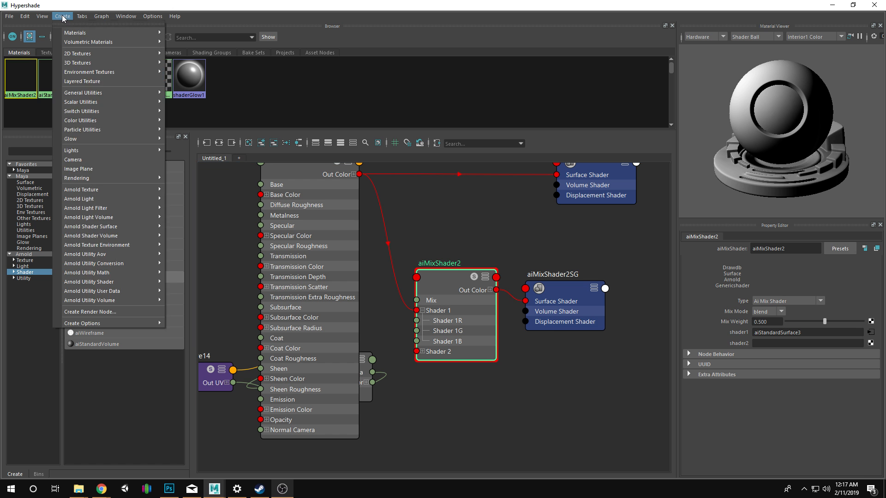
pyautogui.click(96, 4)
pyautogui.click(292, 226)
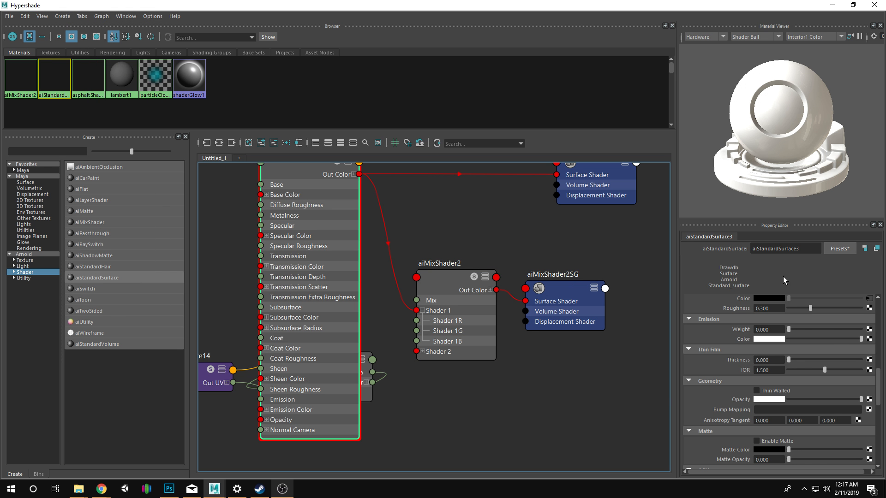
pyautogui.click(869, 299)
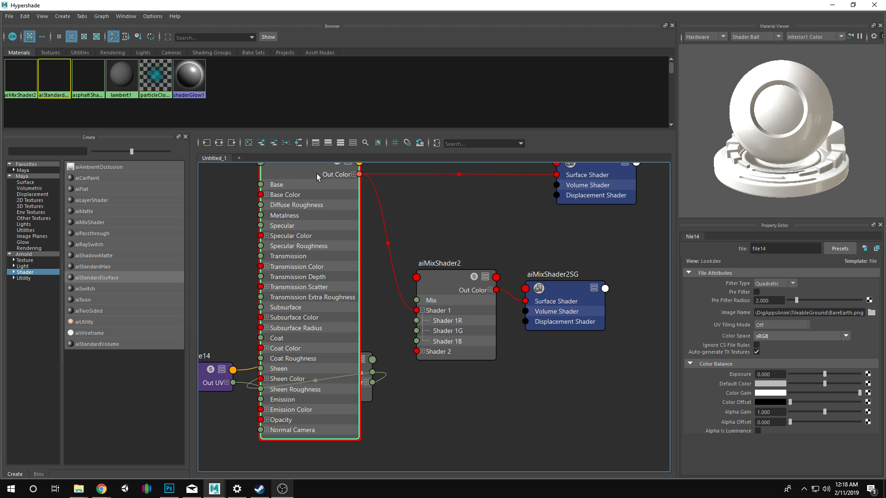
pyautogui.scroll(4, 369, 251)
pyautogui.scroll(-9, 302, 273)
pyautogui.scroll(8, 303, 266)
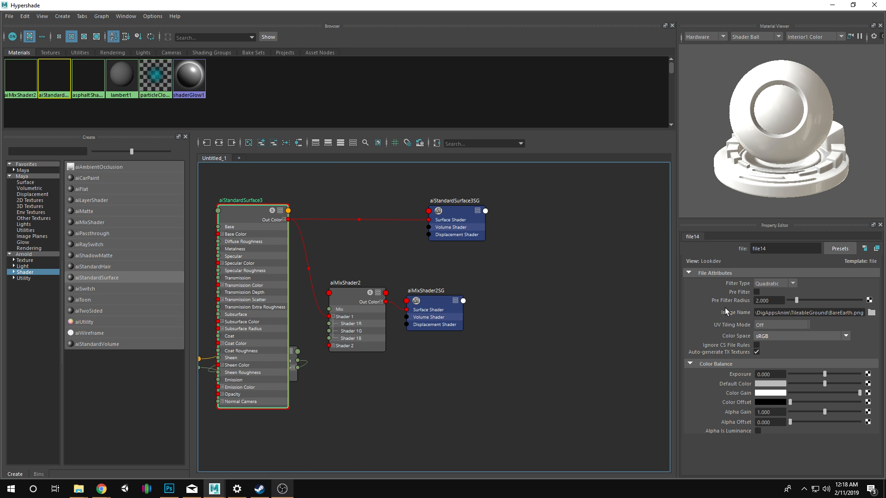
# Graph the network of aiStandardSurface3 and rename the material bareearthShader.
pyautogui.rightClick(260, 209)
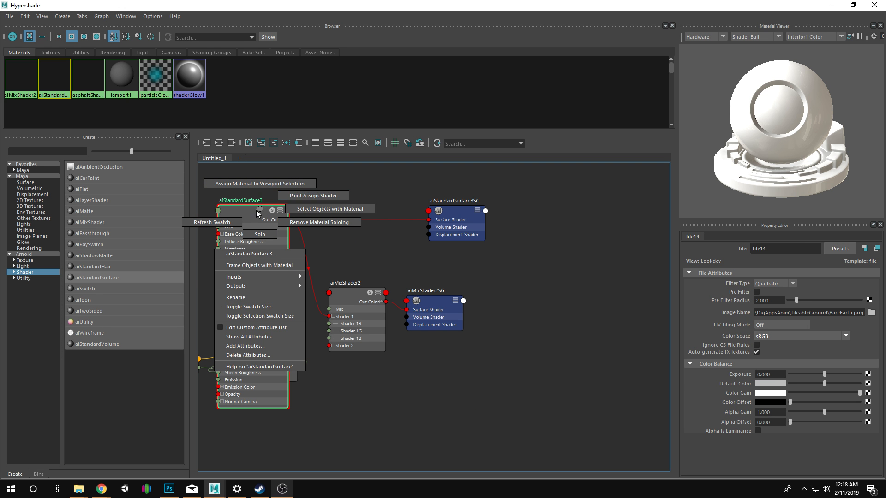
pyautogui.rightClick(82, 77)
pyautogui.click(76, 103)
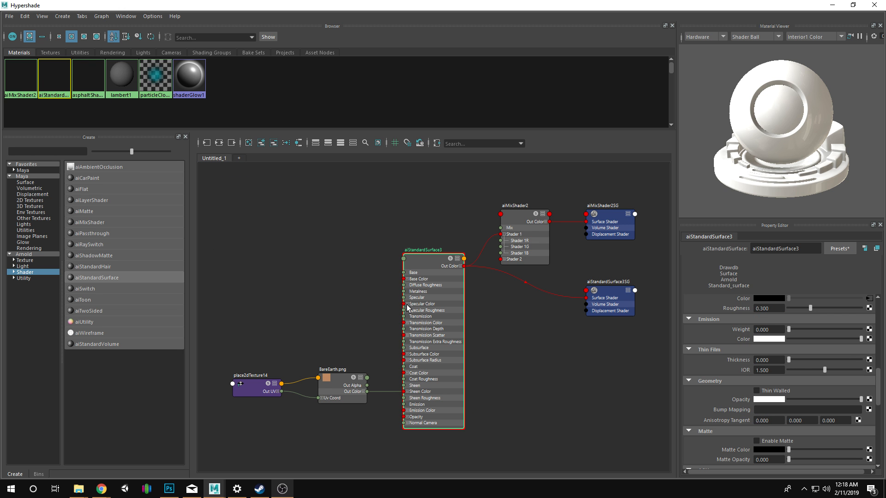
pyautogui.write('bareearthShader')
pyautogui.press('Return')
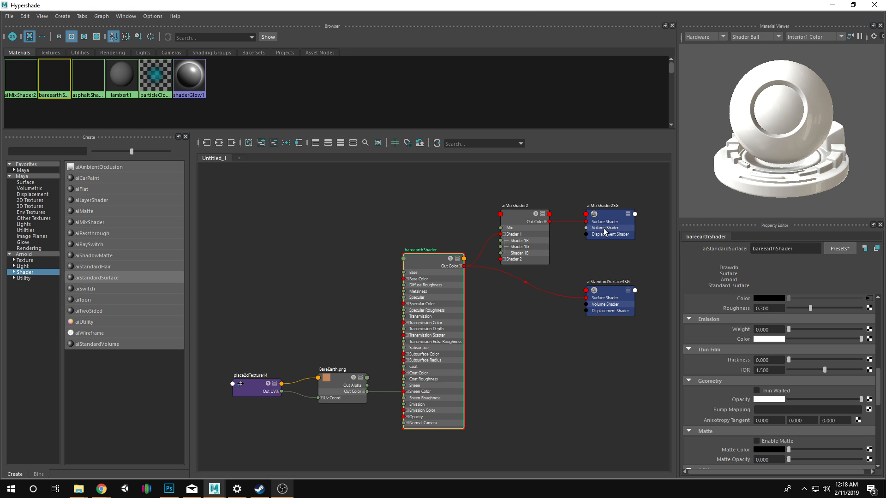
# Duplicate the bareearthShader material in the graph.
pyautogui.hotkey('ctrl', 'd')
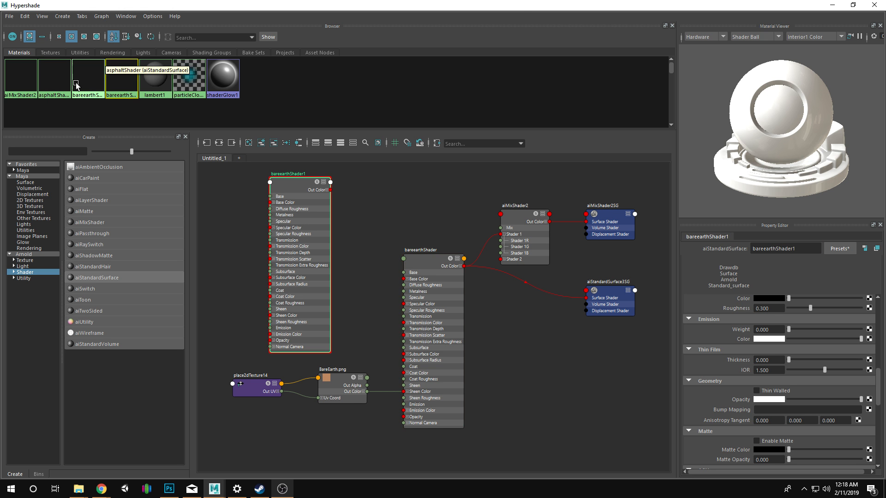
pyautogui.click(869, 299)
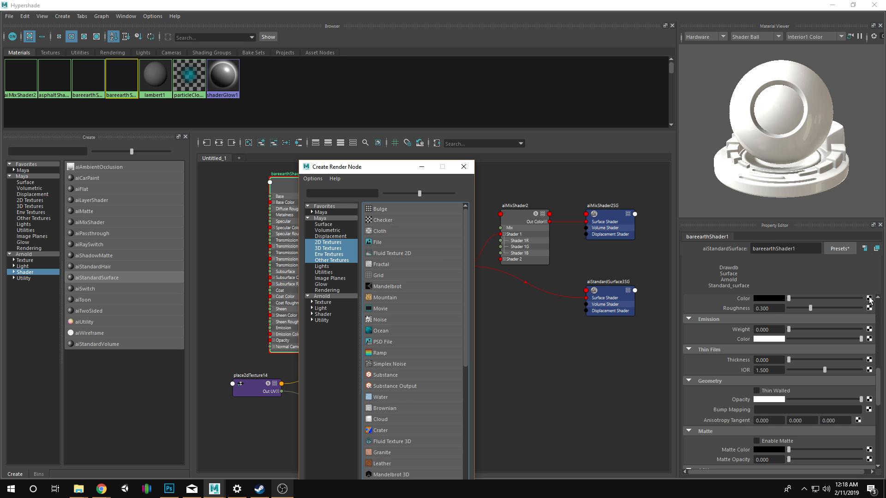
pyautogui.click(472, 168)
# Add a File texture to bareearthShader1's Base Color and load DryEarth.png from the TileableGround folder.
pyautogui.scroll(5, 755, 331)
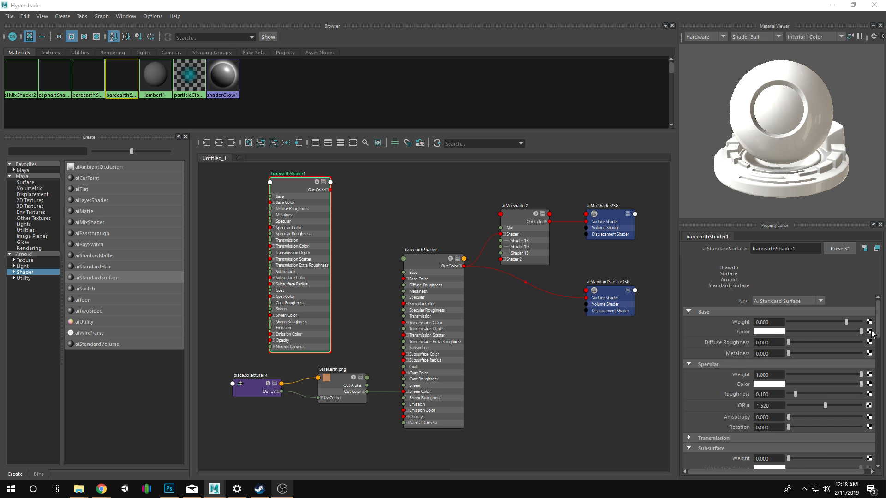
pyautogui.click(870, 332)
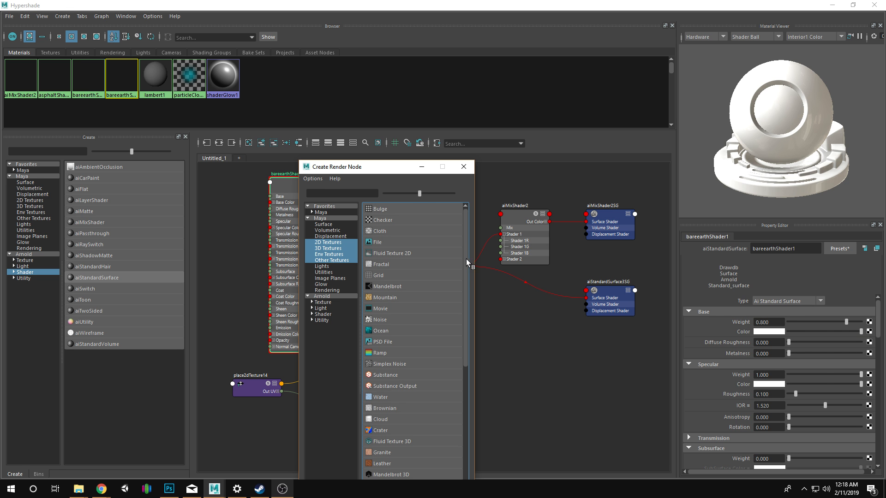
pyautogui.click(416, 242)
pyautogui.click(871, 312)
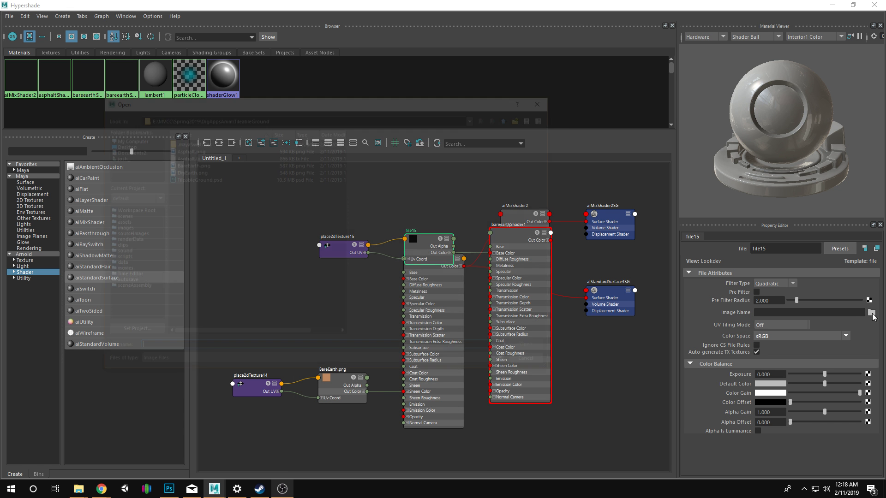
pyautogui.click(204, 171)
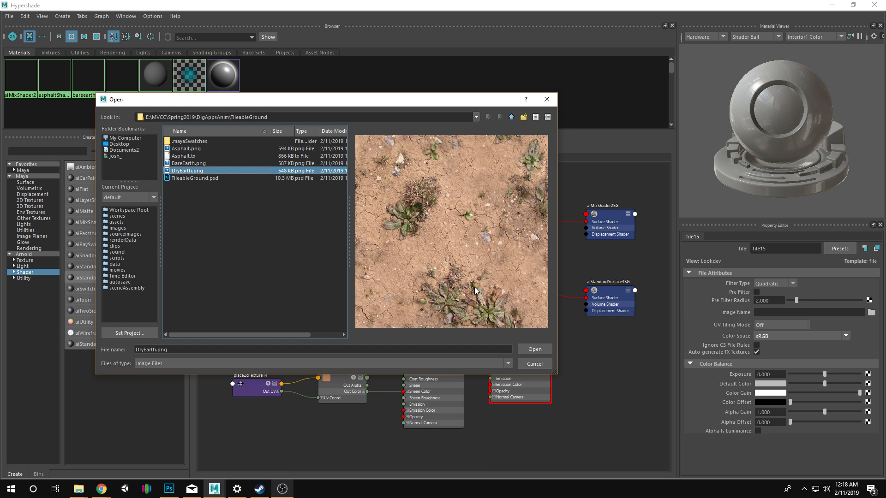
pyautogui.click(550, 352)
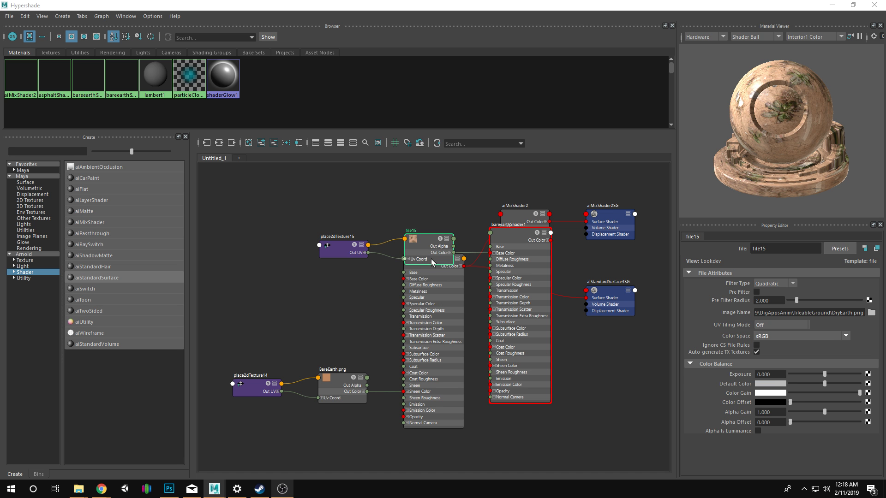
# Move the dry earth file node clear and reroute BareEarth.png's Out Color from bareearthShader's Sheen Color to its Base Color.
pyautogui.moveTo(433, 263); pyautogui.dragTo(425, 221)
pyautogui.click(337, 387)
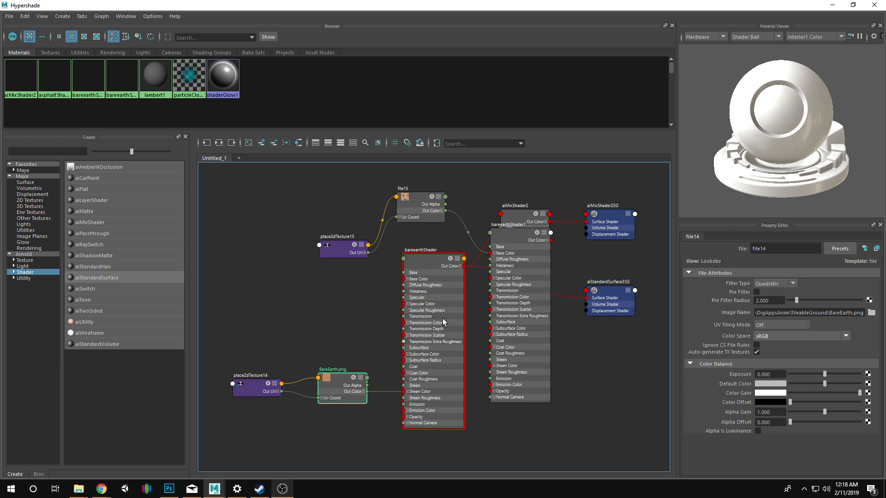
pyautogui.moveTo(387, 401); pyautogui.dragTo(404, 279)
pyautogui.moveTo(368, 391); pyautogui.dragTo(402, 279)
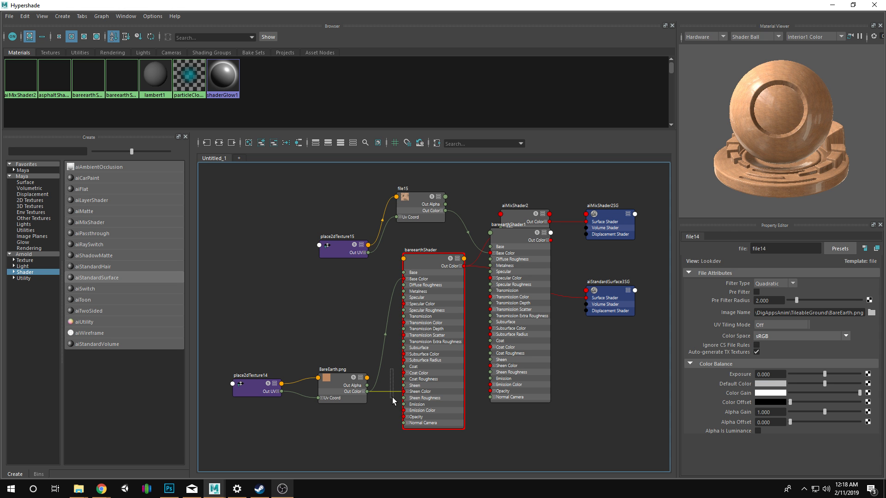
pyautogui.click(418, 279)
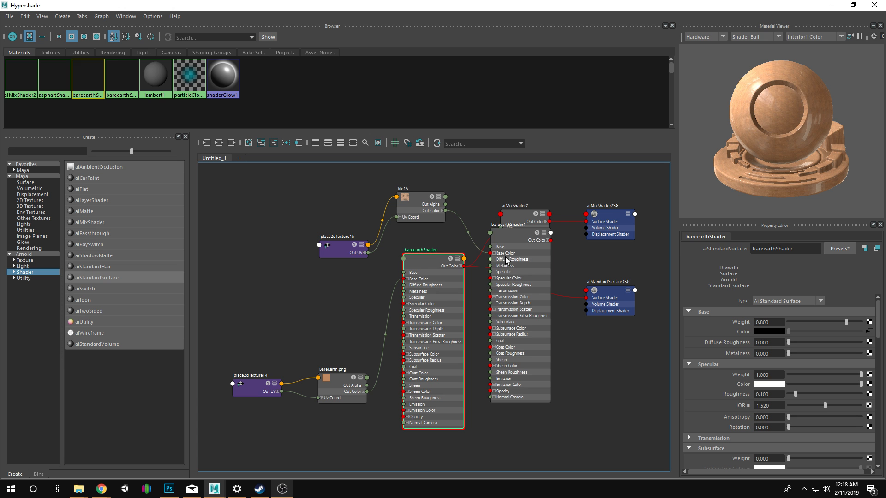
# Reposition bareearthShader1, connect its Out Color to aiMixShader2's Shader 2 input, and shift the mix node slightly.
pyautogui.moveTo(506, 260)
pyautogui.mouseDown()
pyautogui.moveTo(511, 249)
pyautogui.moveTo(505, 303)
pyautogui.moveTo(518, 324)
pyautogui.moveTo(505, 314)
pyautogui.moveTo(488, 259)
pyautogui.moveTo(499, 260)
pyautogui.mouseUp()
pyautogui.click(524, 215)
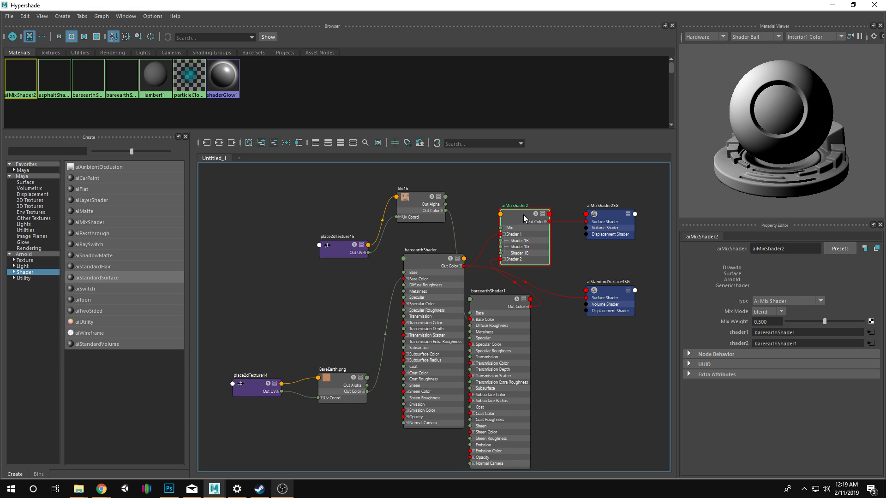
pyautogui.moveTo(509, 227); pyautogui.dragTo(524, 225)
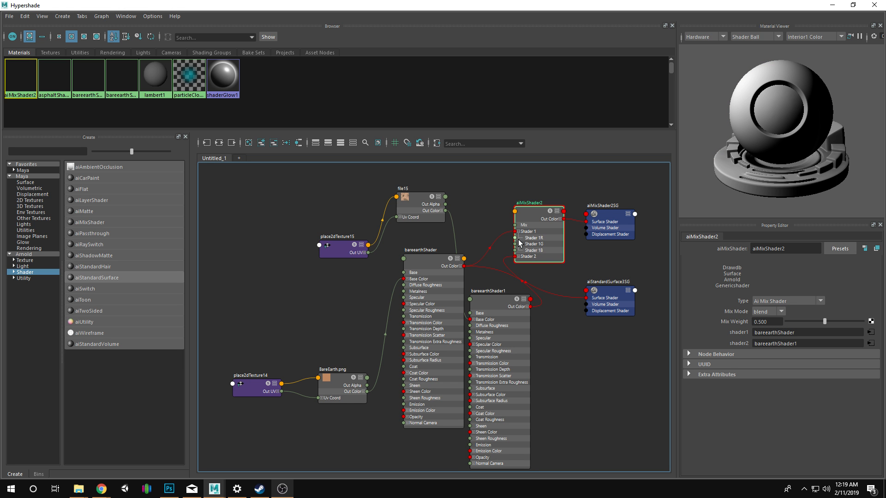
# Add a Noise texture to aiMixShader2's Mix Weight and move the Hypershade window down to uncover the main Maya window.
pyautogui.click(871, 321)
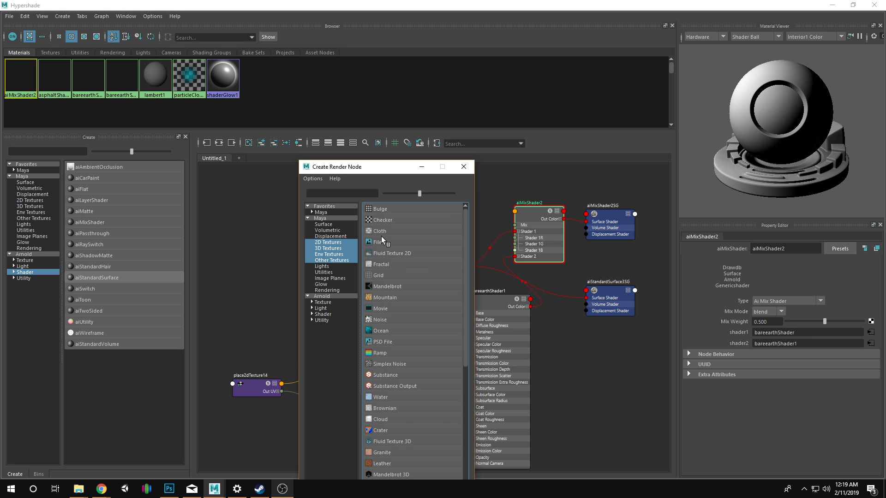
pyautogui.click(382, 319)
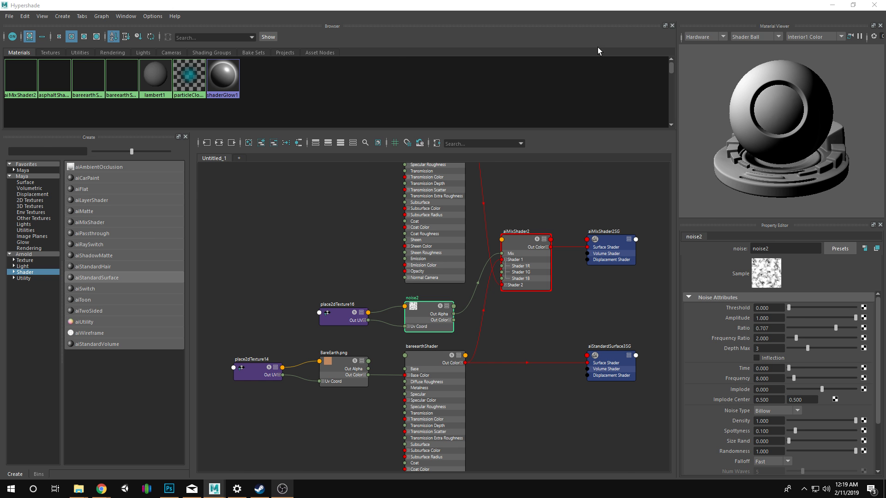
pyautogui.moveTo(604, 5); pyautogui.dragTo(452, 103)
pyautogui.scroll(-4, 434, 351)
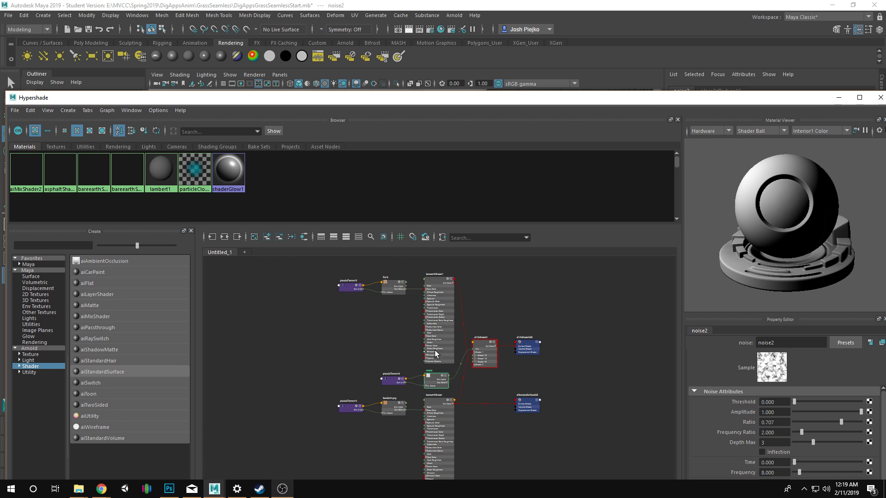
# Expand aiMixShader2's Shader 2 channels and collapse its Shader 1 channels to check the connections.
pyautogui.click(485, 365)
pyautogui.scroll(6, 488, 349)
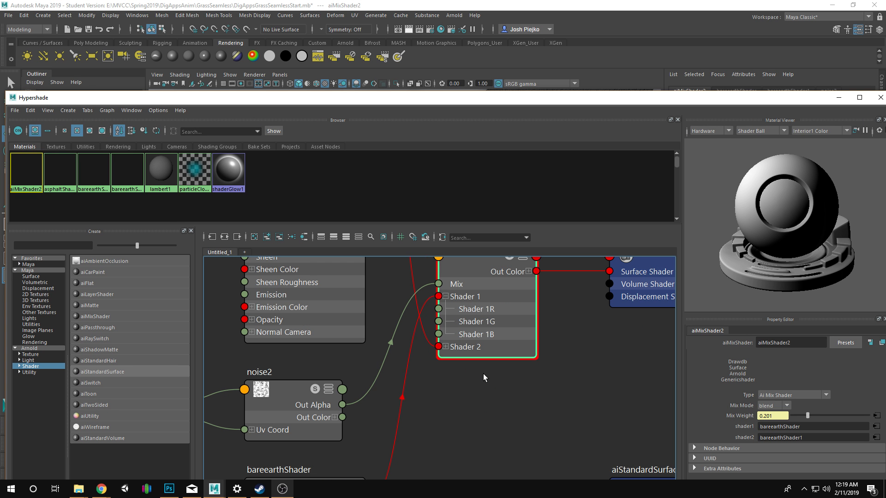
pyautogui.click(446, 347)
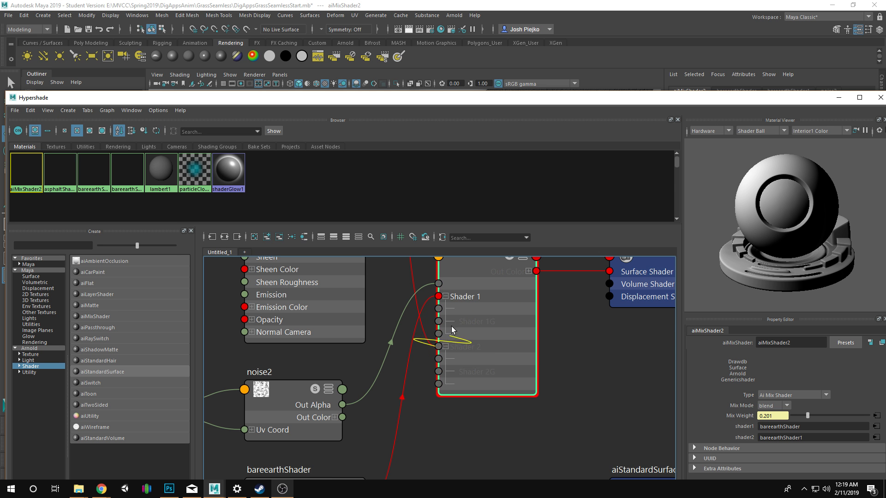
pyautogui.click(445, 297)
pyautogui.press('a')
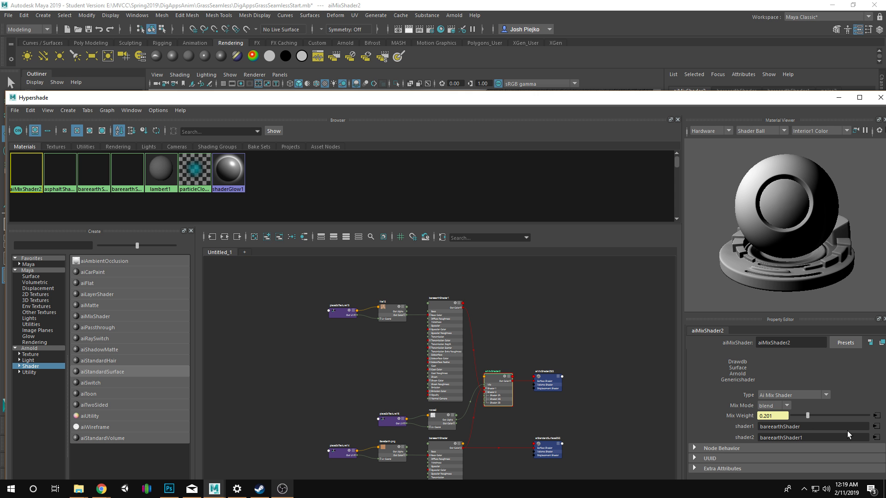
# Move the Hypershade window aside, then select the terrain plane and frame it in the viewport.
pyautogui.moveTo(393, 102); pyautogui.dragTo(0, 53)
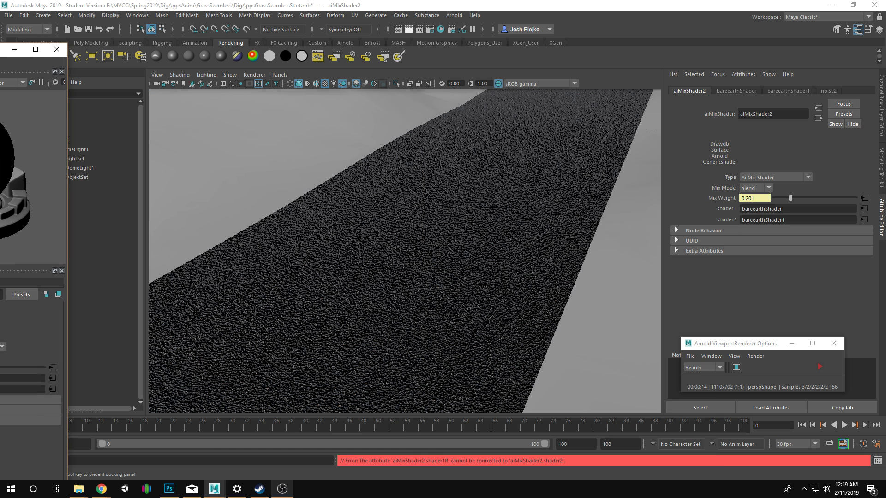
pyautogui.click(293, 144)
pyautogui.moveTo(427, 212); pyautogui.dragTo(58, 187)
pyautogui.press('f')
pyautogui.moveTo(371, 215); pyautogui.dragTo(369, 198)
# Select all of the terrain plane's faces and deselect the faces of the central asphalt road strip.
pyautogui.rightClick(377, 185)
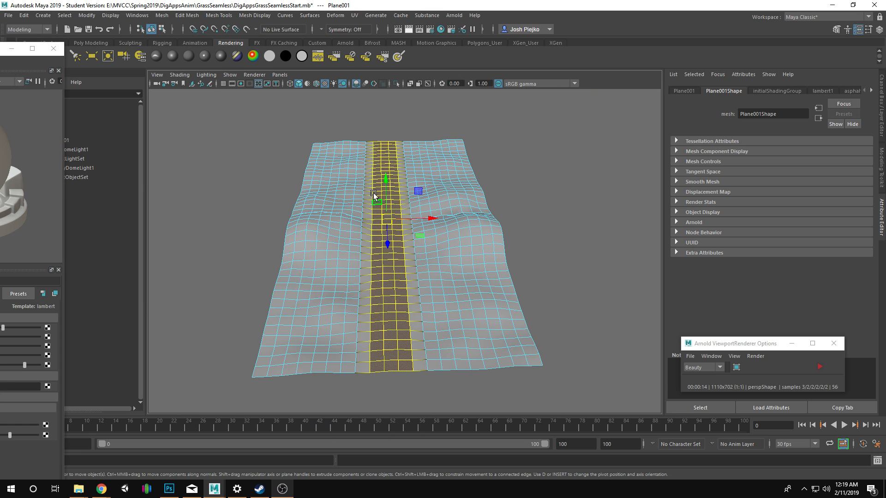
pyautogui.moveTo(212, 119); pyautogui.dragTo(662, 451)
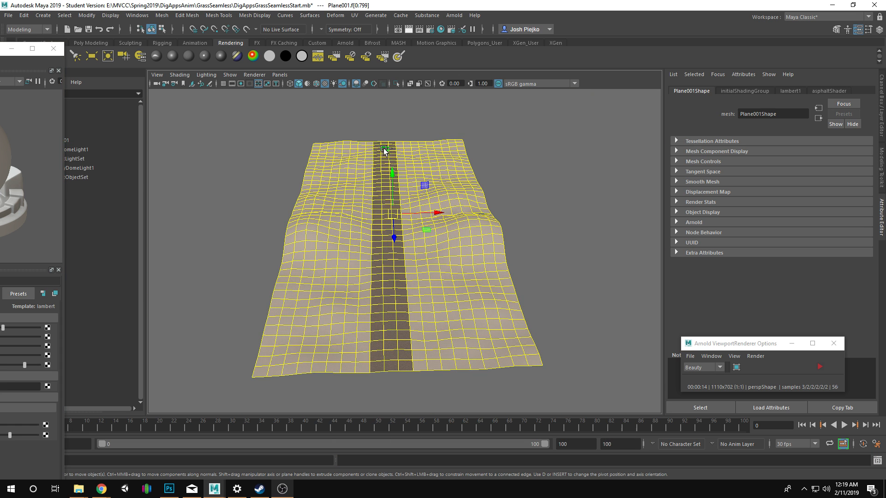
pyautogui.moveTo(377, 133); pyautogui.dragTo(393, 384)
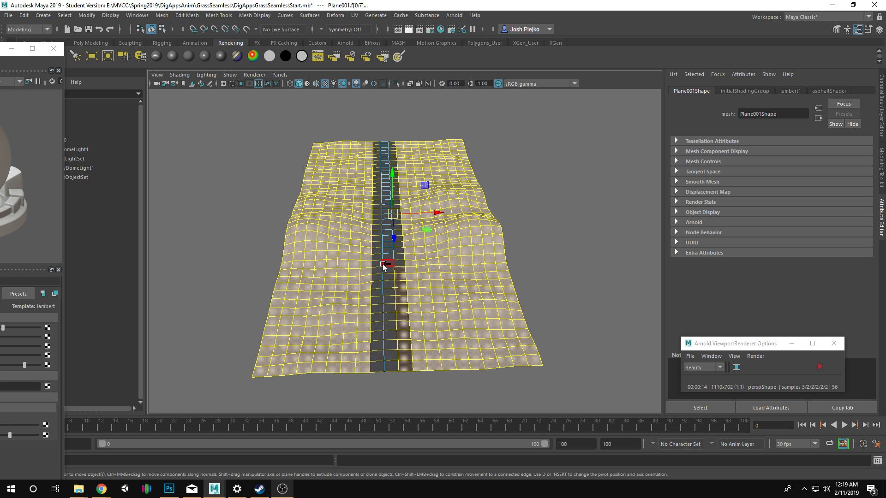